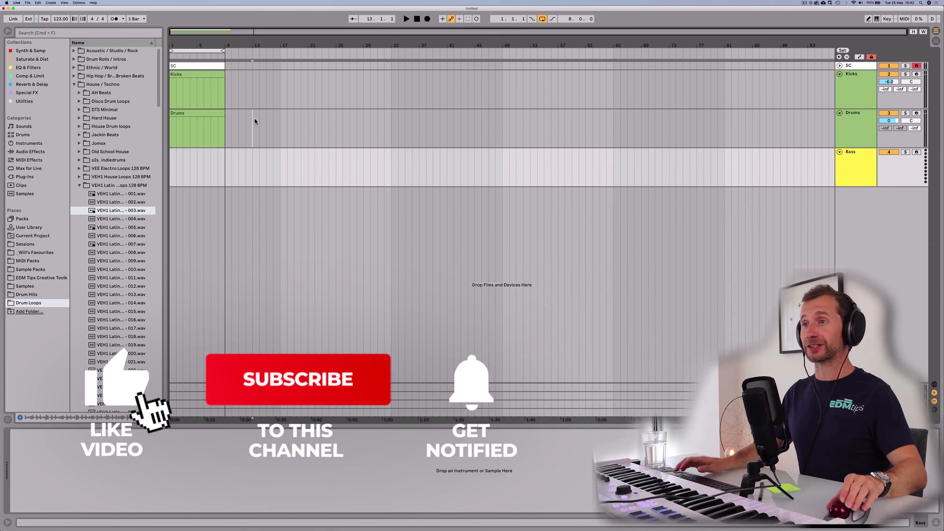
Set the project tempo to 120 BPM
{"action": "left_click", "coordinate": [255, 119]}
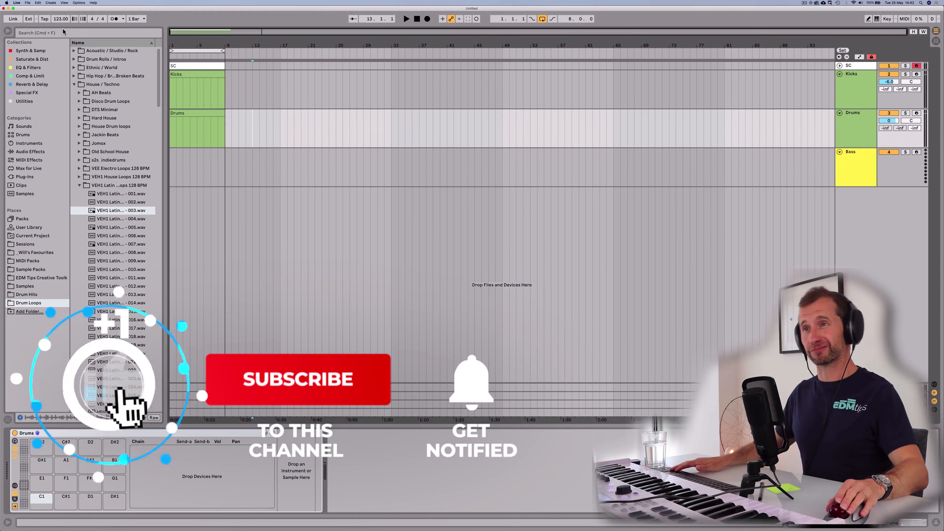
{"action": "left_click", "coordinate": [61, 18]}
{"action": "type", "text": "120"}
{"action": "key", "text": "Return"}
Collapse the VEH1 Latin loops folder and the House / Techno folder in the browser
{"action": "left_click", "coordinate": [79, 186]}
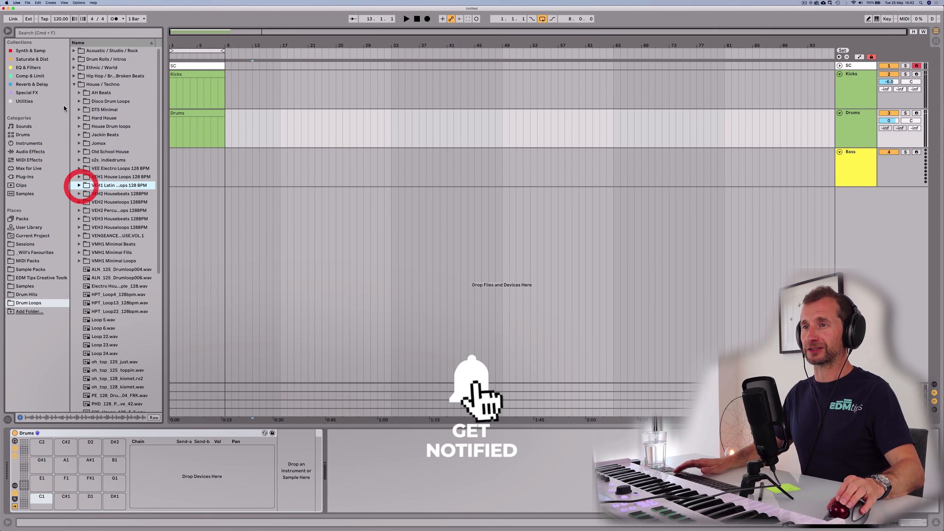
{"action": "left_click", "coordinate": [74, 85]}
{"action": "left_click", "coordinate": [203, 164]}
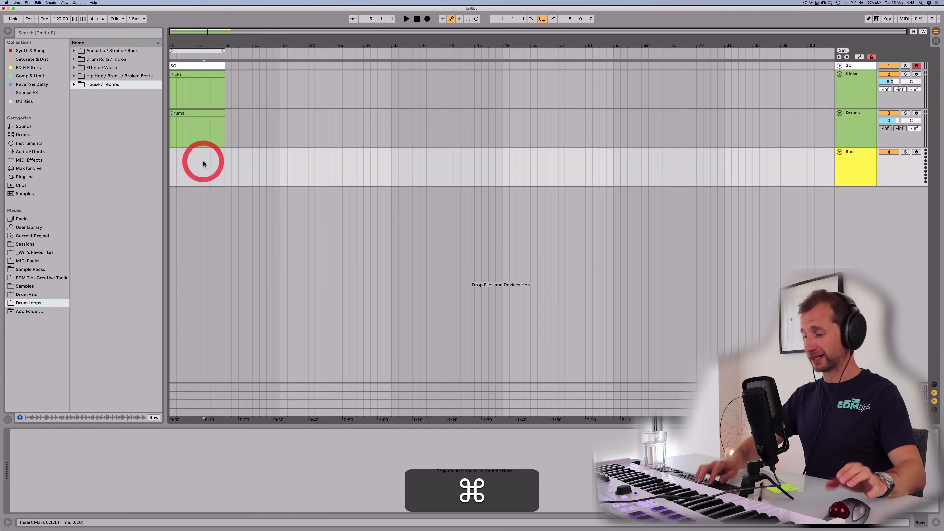
Save the Live set as "French as F*ck" in the Samples folder
{"action": "key", "text": "super+s"}
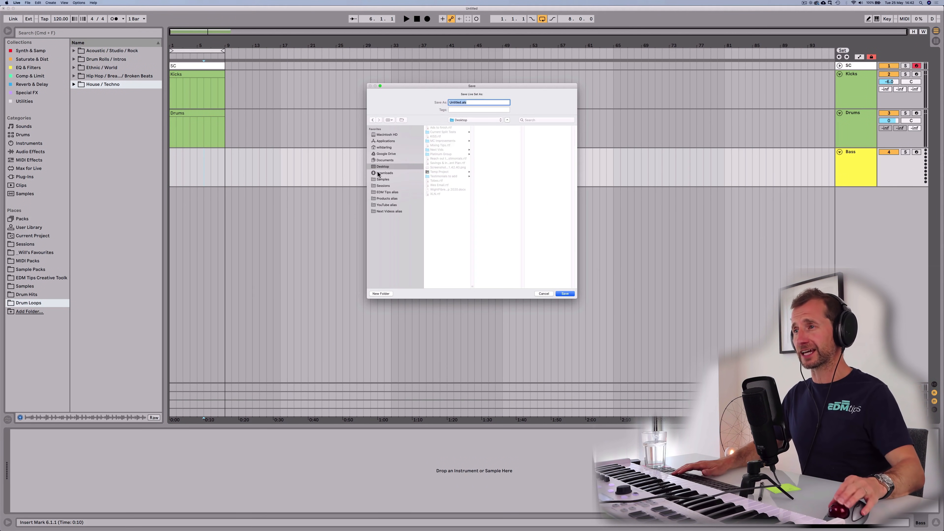
{"action": "left_click", "coordinate": [393, 180]}
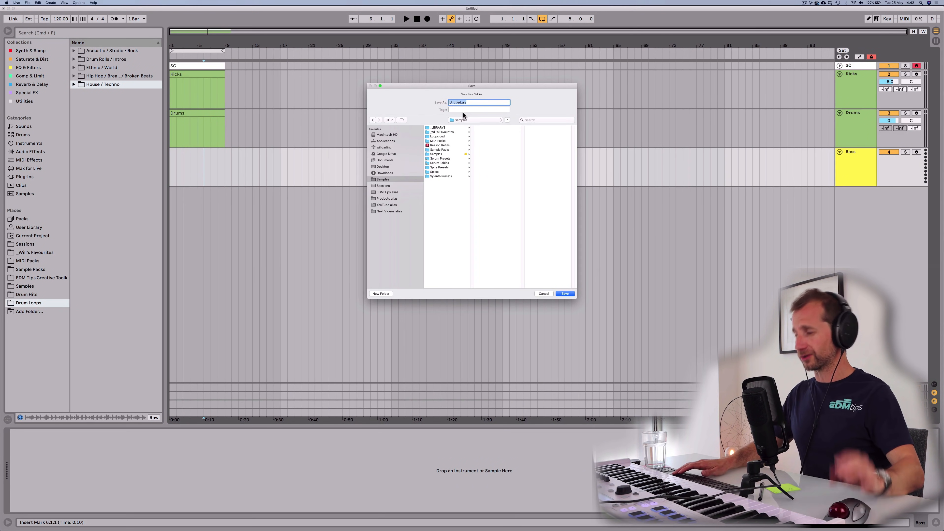
{"action": "type", "text": "French as F*ck"}
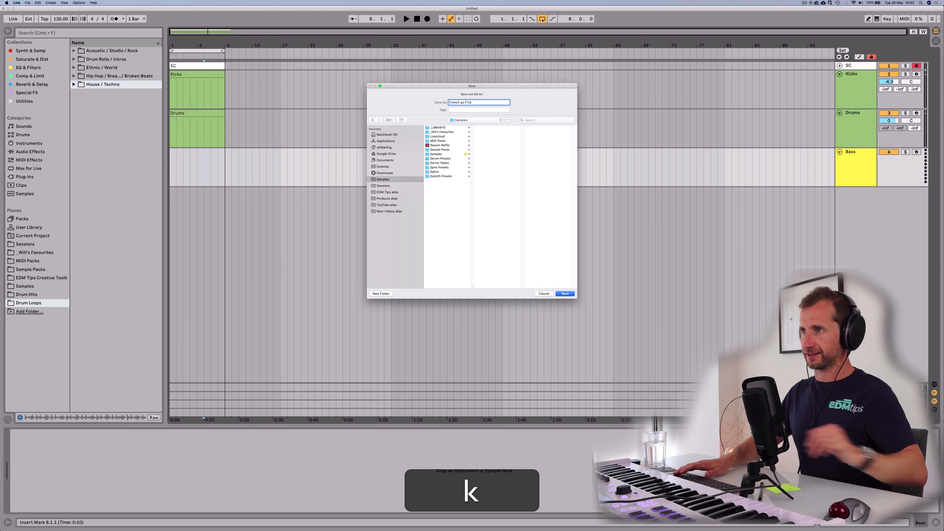
{"action": "key", "text": "Return"}
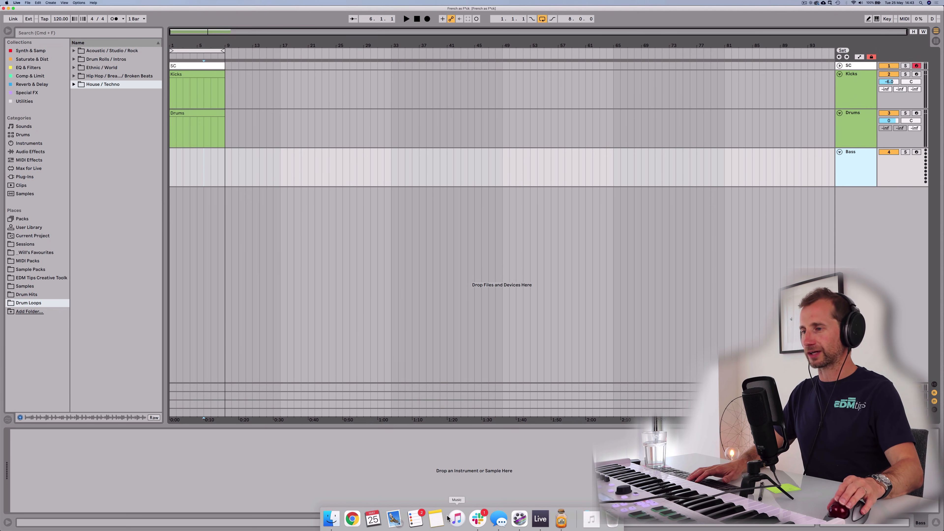
Switch to the Music app, search the library for "chic" and open the artist Chic
{"action": "left_click", "coordinate": [458, 518]}
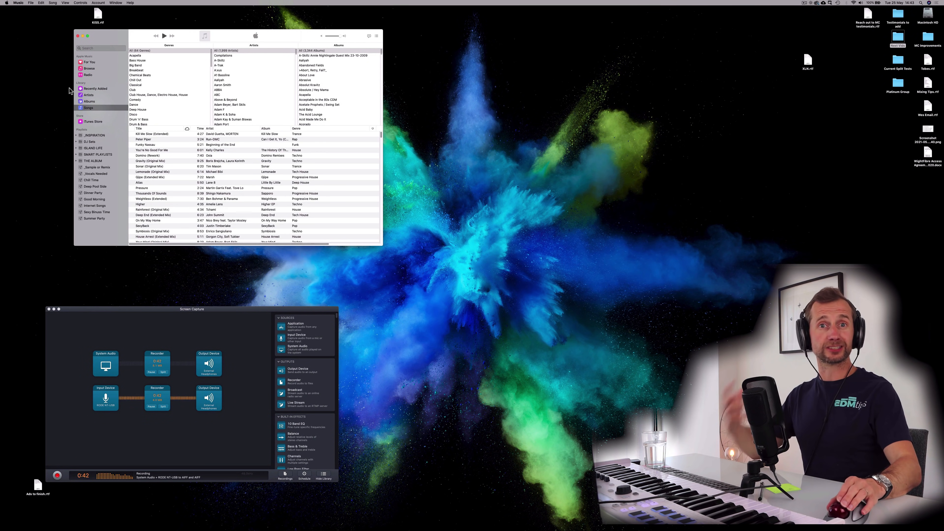
{"action": "left_click_drag", "start_coordinate": [126, 41], "coordinate": [336, 117]}
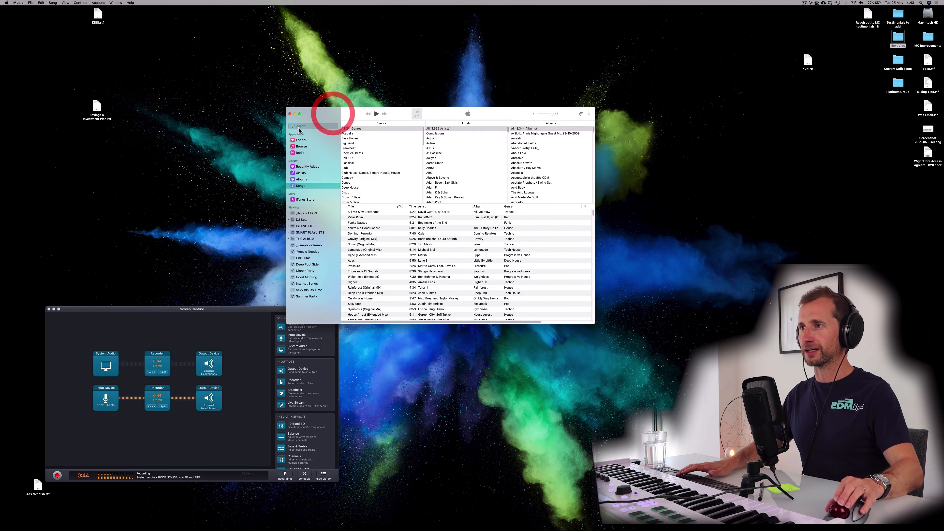
{"action": "left_click", "coordinate": [304, 129]}
{"action": "type", "text": "chic"}
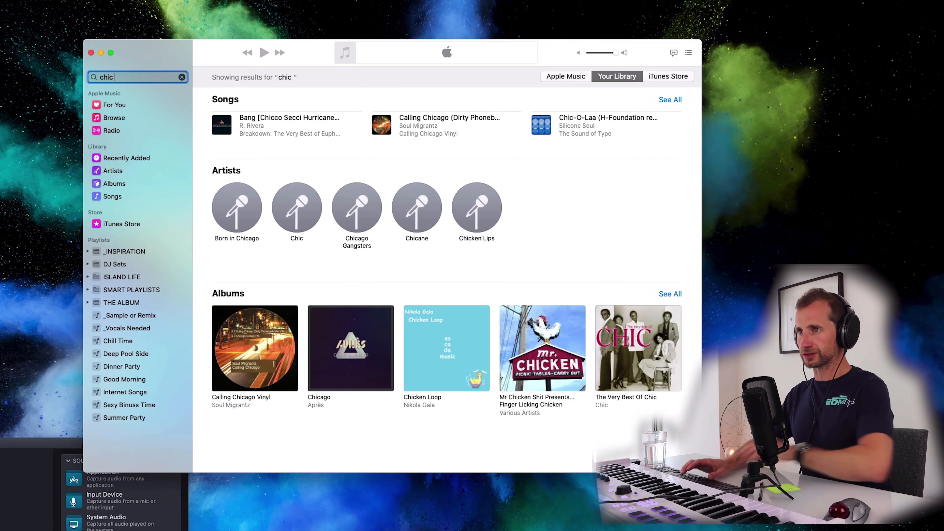
{"action": "left_click", "coordinate": [231, 202]}
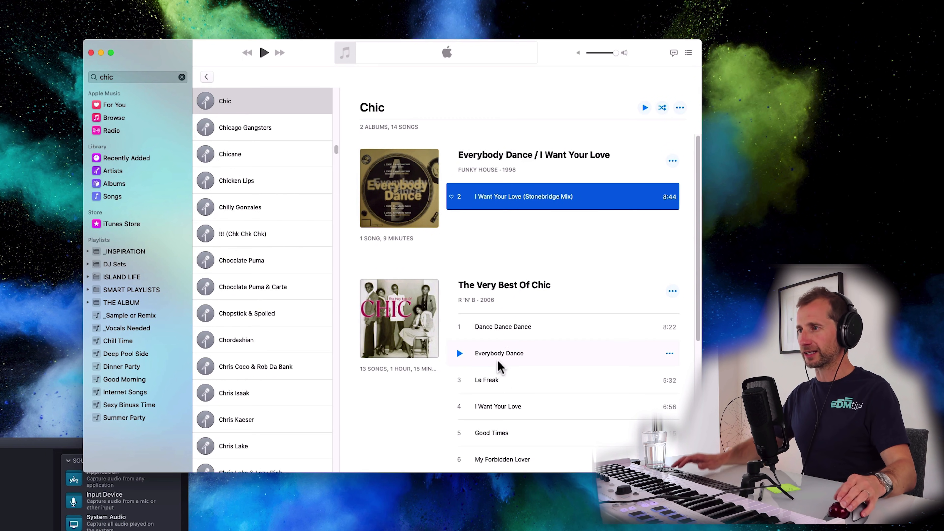
Look through the songs on The Very Best Of Chic and play I Want Your Love
{"action": "scroll", "coordinate": [498, 366], "scroll_direction": "down", "scroll_amount": 3}
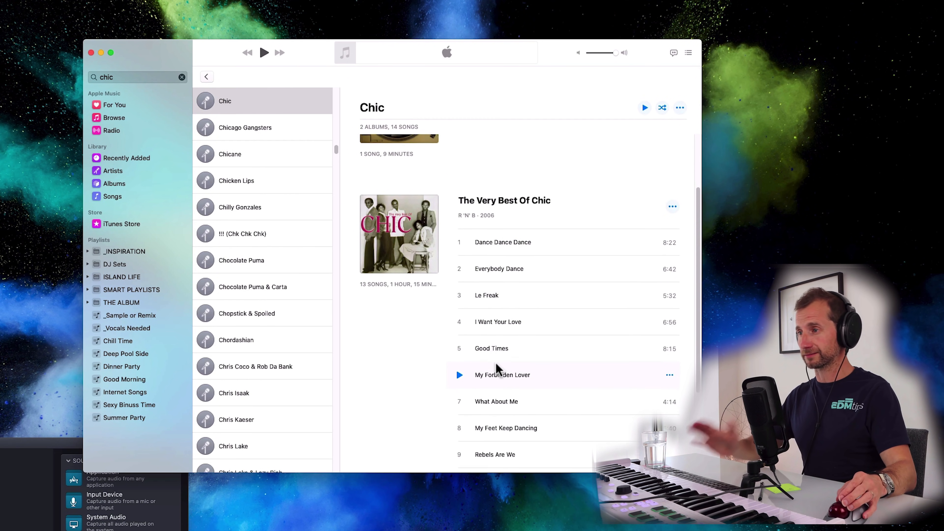
{"action": "scroll", "coordinate": [496, 364], "scroll_direction": "down", "scroll_amount": 4}
{"action": "scroll", "coordinate": [496, 364], "scroll_direction": "up", "scroll_amount": 4}
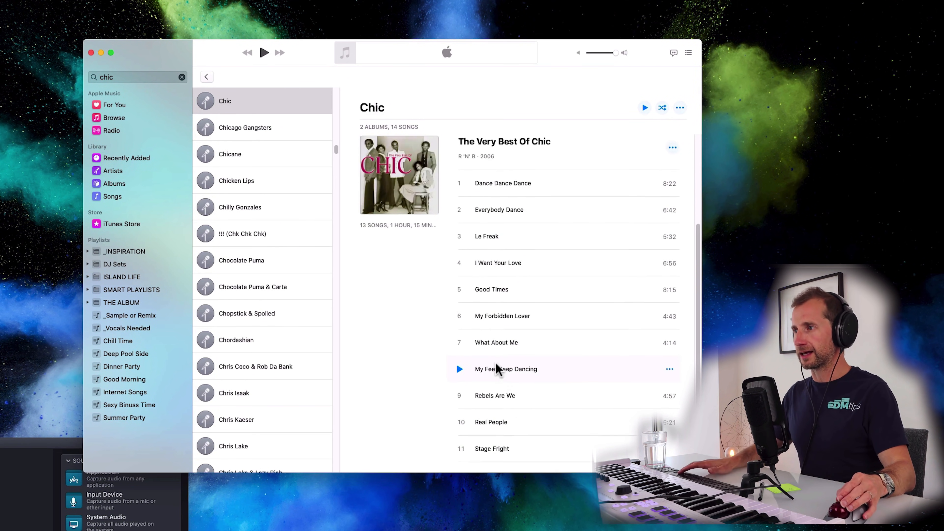
{"action": "scroll", "coordinate": [492, 283], "scroll_direction": "down", "scroll_amount": 5}
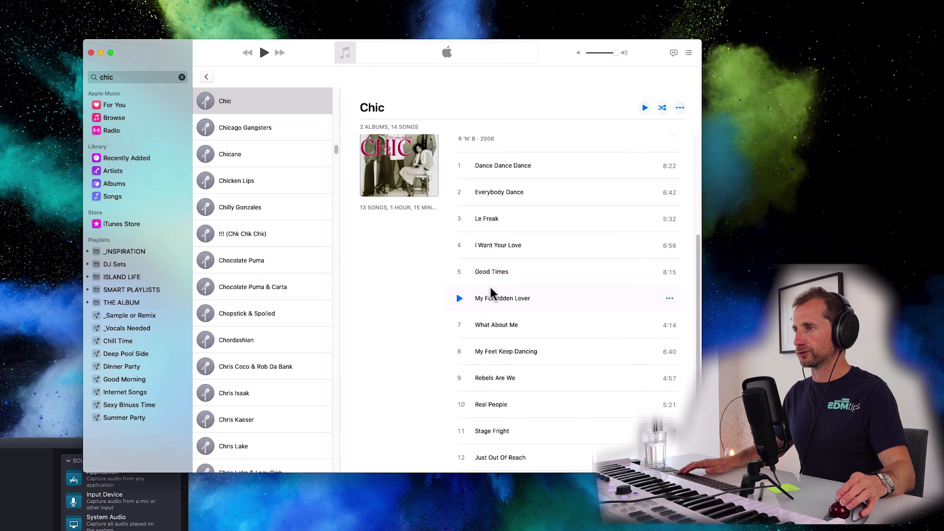
{"action": "scroll", "coordinate": [490, 374], "scroll_direction": "up", "scroll_amount": 5}
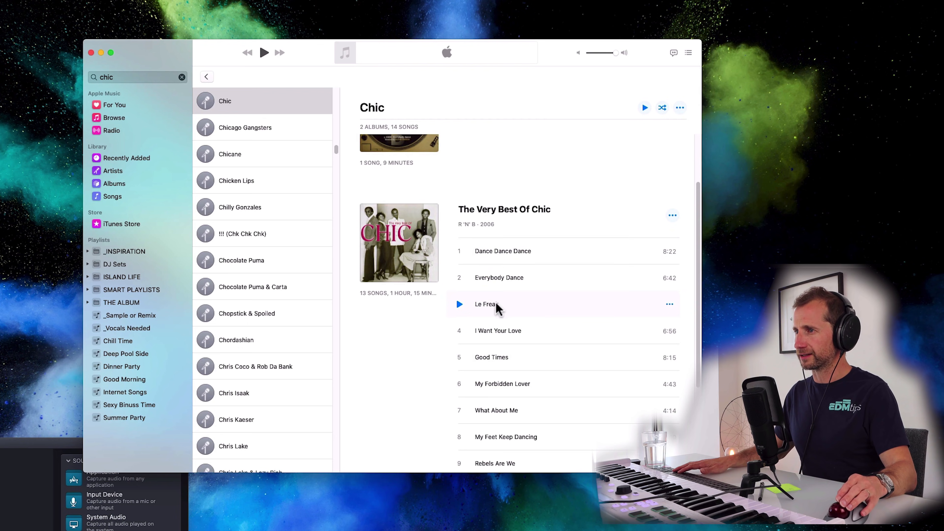
{"action": "left_click", "coordinate": [460, 331]}
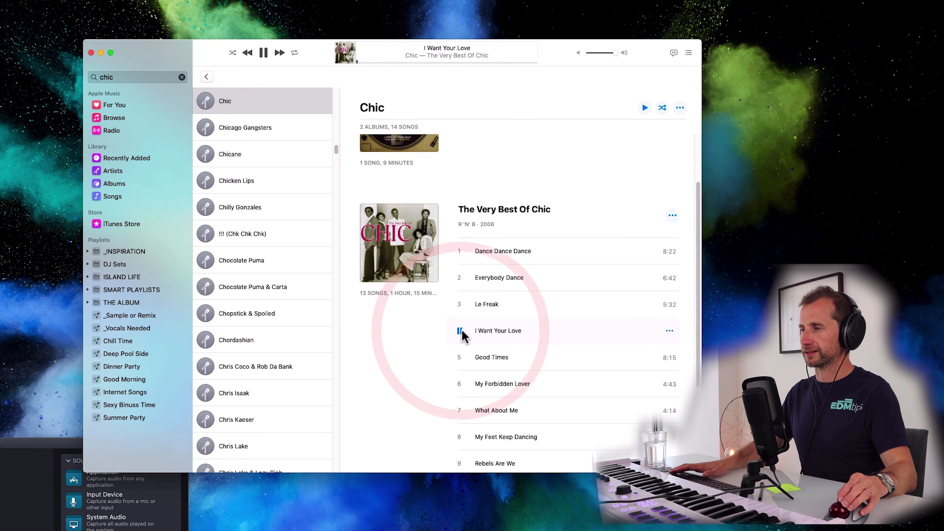
Bring I Want Your Love from Music into the Ableton Live arrangement as a new audio track below Bass, starting at bar 1
{"action": "left_click_drag", "start_coordinate": [461, 333], "coordinate": [143, 248]}
{"action": "key", "text": "ctrl+Right"}
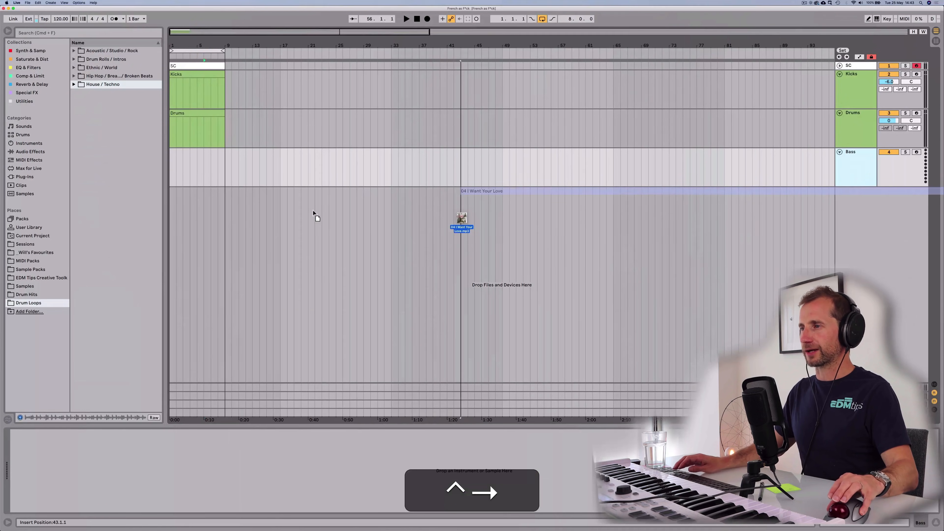
{"action": "left_click_drag", "start_coordinate": [313, 214], "coordinate": [549, 201]}
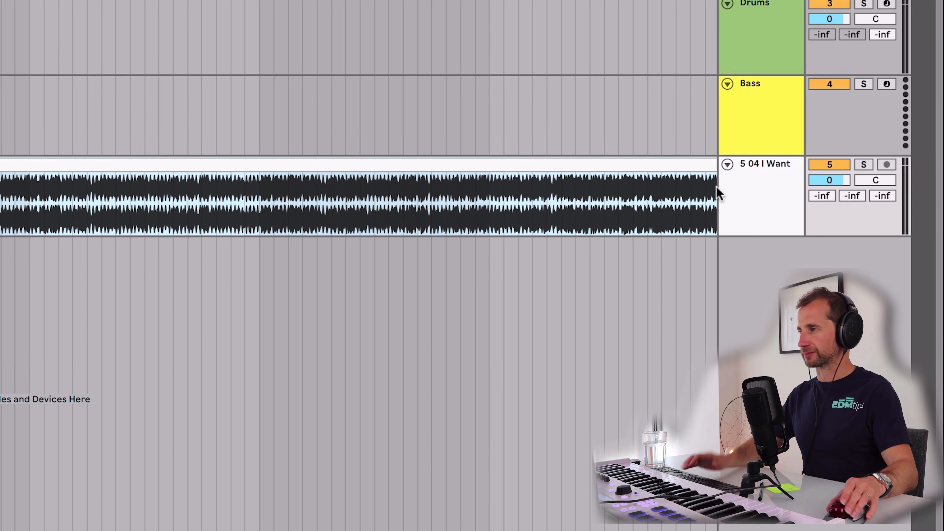
Set the volume of the new I Want Your Love track to -6 dB
{"action": "left_click", "coordinate": [796, 182]}
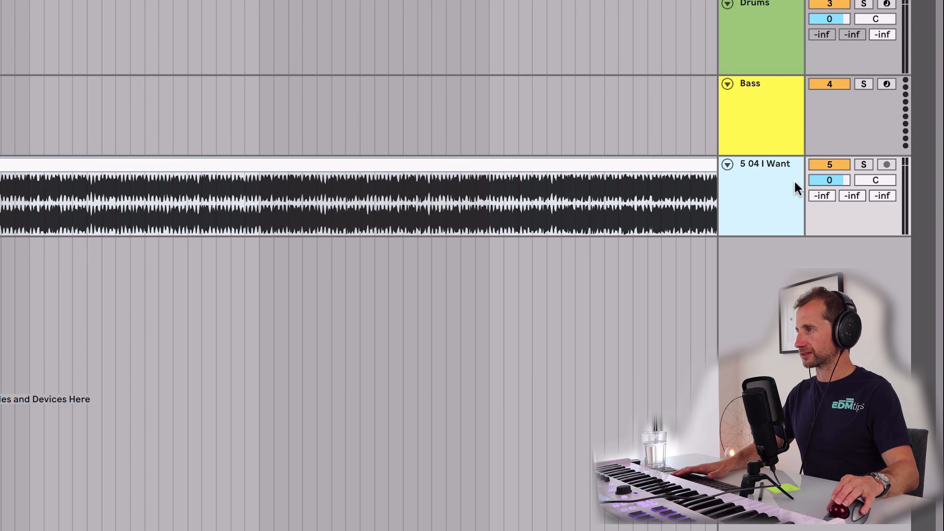
{"action": "left_click", "coordinate": [829, 181]}
{"action": "type", "text": "-6"}
{"action": "key", "text": "Return"}
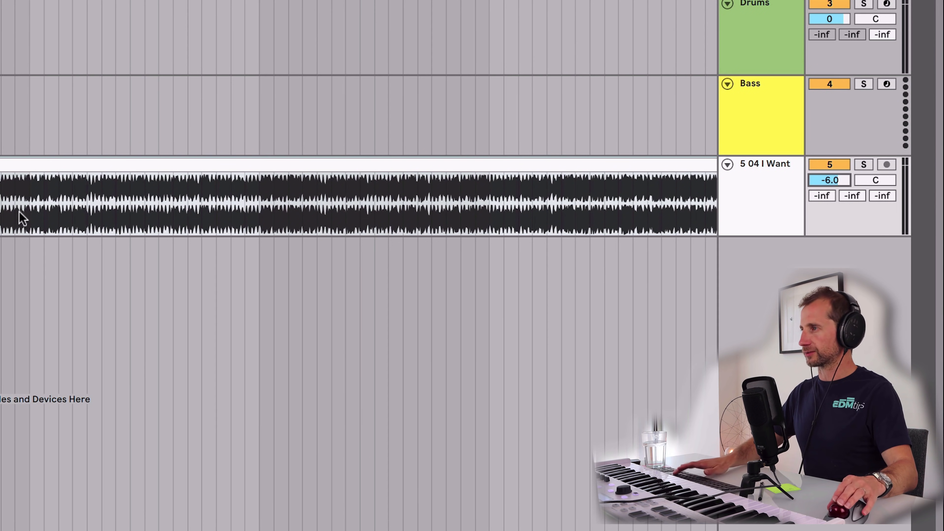
Audition the song, open its clip and move the start marker past the intro hits to about 1.533 s
{"action": "key", "text": "space"}
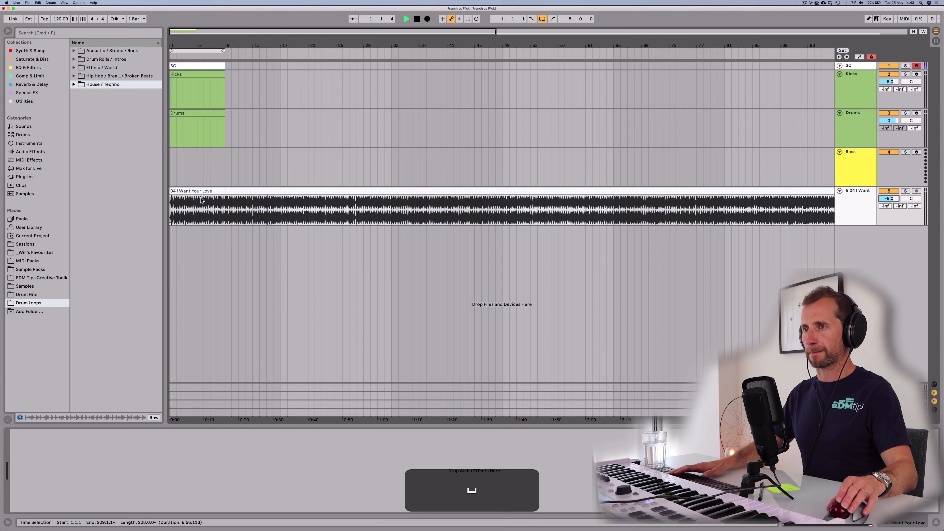
{"action": "key", "text": "space"}
{"action": "left_click", "coordinate": [181, 192]}
{"action": "left_click_drag", "start_coordinate": [216, 214], "coordinate": [216, 253]}
{"action": "mouse_move", "coordinate": [147, 223]}
{"action": "left_mouse_down"}
{"action": "mouse_move", "coordinate": [147, 231]}
{"action": "mouse_move", "coordinate": [238, 212]}
{"action": "mouse_move", "coordinate": [448, 212]}
{"action": "left_mouse_up"}
{"action": "key", "text": "space"}
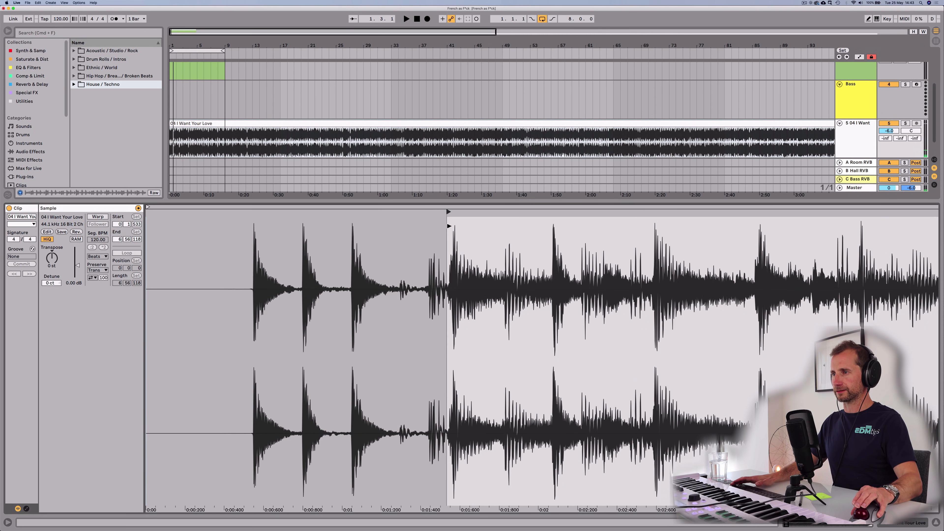
Fine-tune the clip's start marker to about 1.544 s and play the clip from the beginning
{"action": "key", "text": "space"}
{"action": "left_click_drag", "start_coordinate": [556, 238], "coordinate": [555, 160]}
{"action": "left_click_drag", "start_coordinate": [201, 237], "coordinate": [160, 237]}
{"action": "key", "text": "space"}
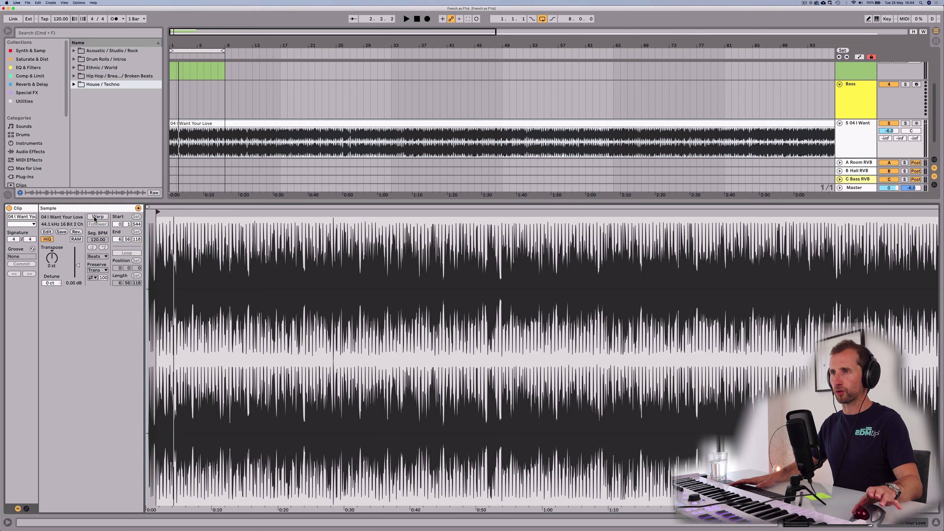
{"action": "left_click_drag", "start_coordinate": [172, 48], "coordinate": [170, 45]}
{"action": "key", "text": "space"}
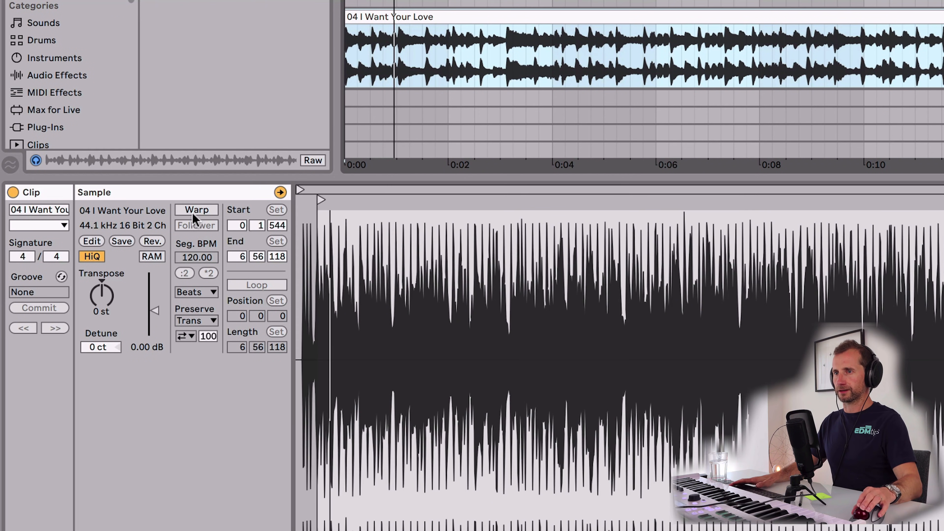
Turn on warping for the I Want Your Love clip and transpose it by -2 semitones
{"action": "left_click", "coordinate": [98, 216]}
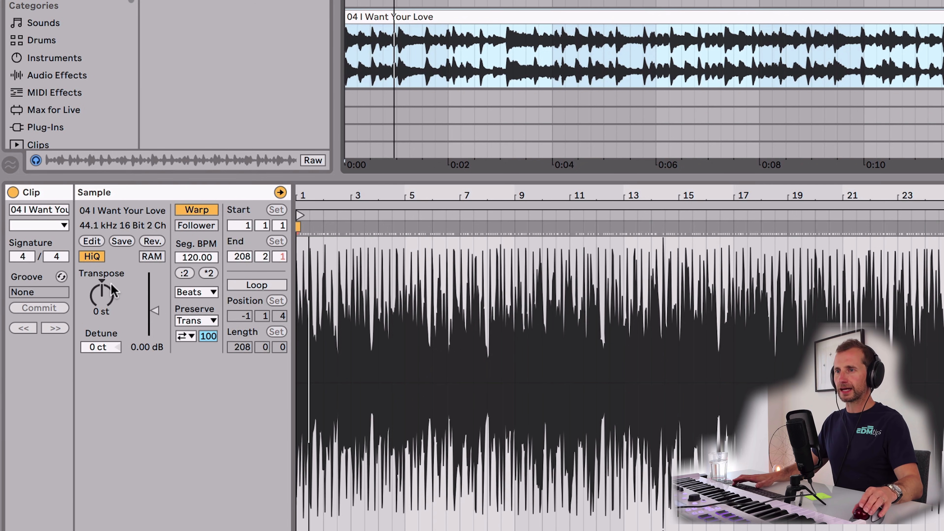
{"action": "left_click_drag", "start_coordinate": [103, 297], "coordinate": [104, 299]}
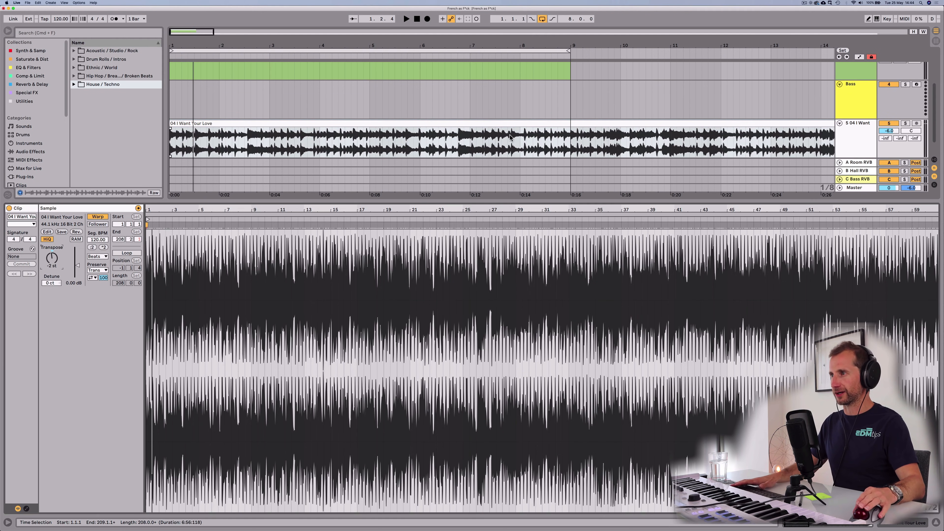
Apply Warp From Here at the clip's first warp marker and play the song against the metronome
{"action": "key", "text": "k"}
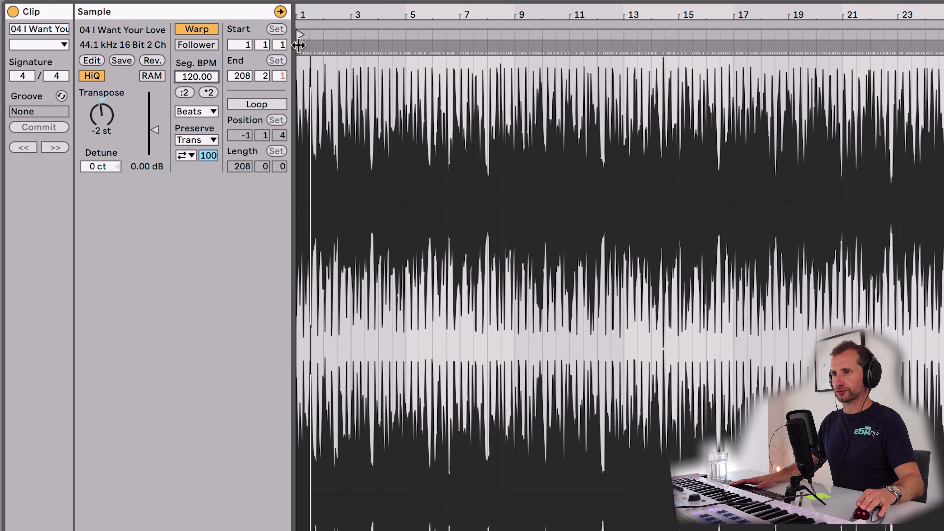
{"action": "right_click", "coordinate": [298, 45]}
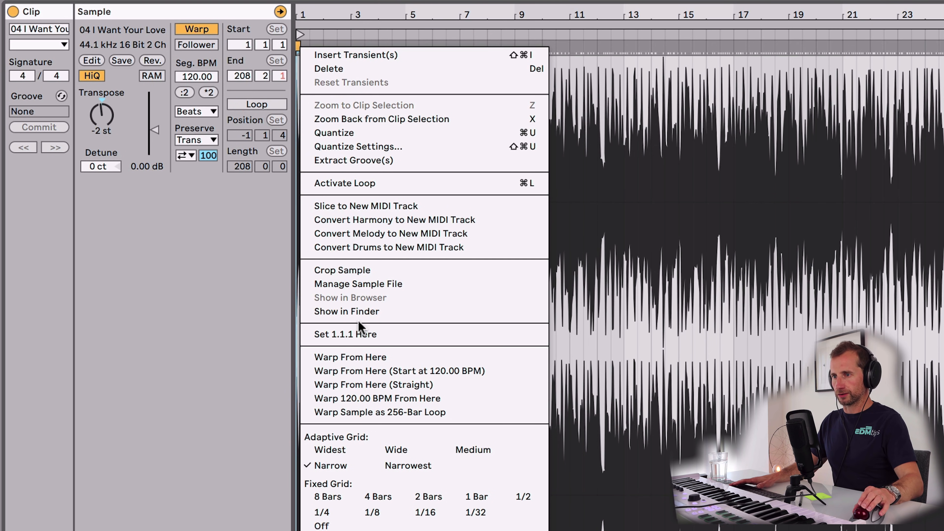
{"action": "left_click", "coordinate": [371, 359]}
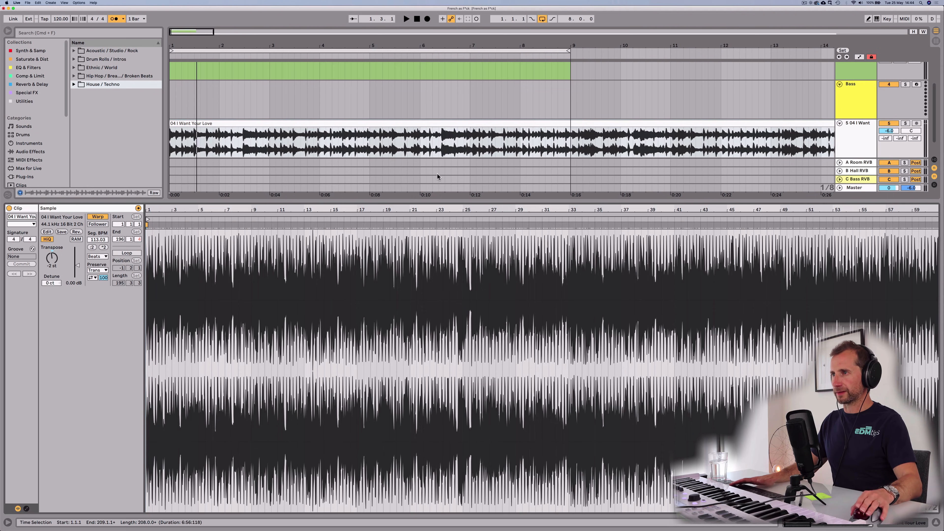
{"action": "key", "text": "space"}
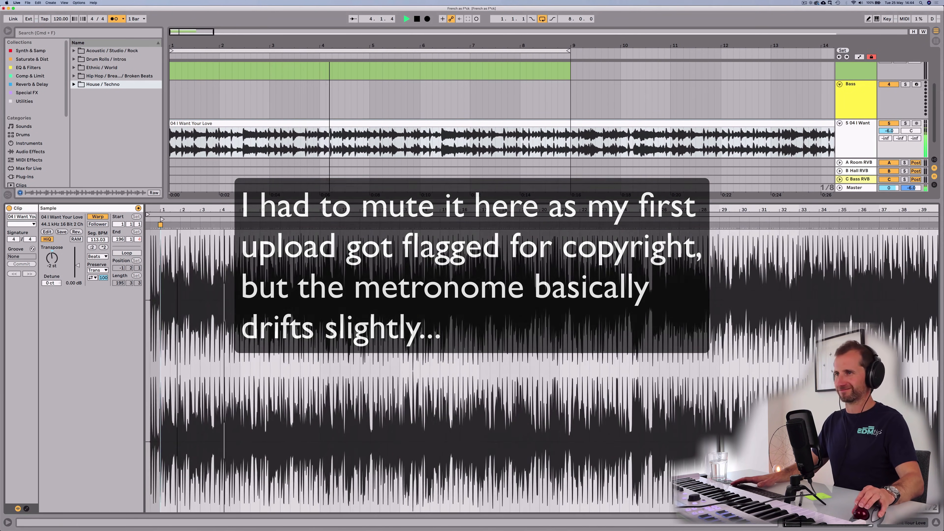
Split the I Want Your Love clip at bar 5 and delete everything after the split
{"action": "left_click", "coordinate": [372, 134]}
{"action": "key", "text": "space"}
{"action": "key", "text": "super+e"}
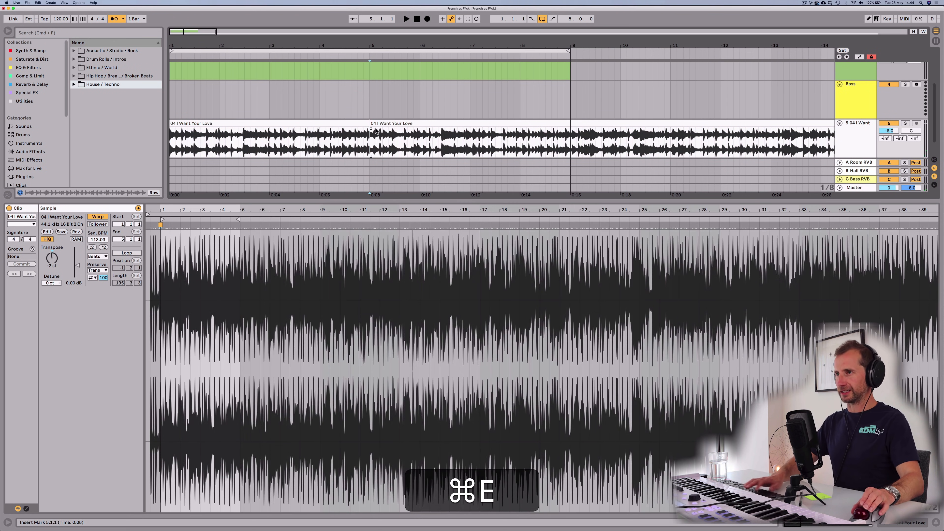
{"action": "key", "text": "BackSpace"}
Select the four-bar I Want Your Love clip and compare its transients with the beat grid across bars 1 to 4
{"action": "left_click", "coordinate": [361, 125]}
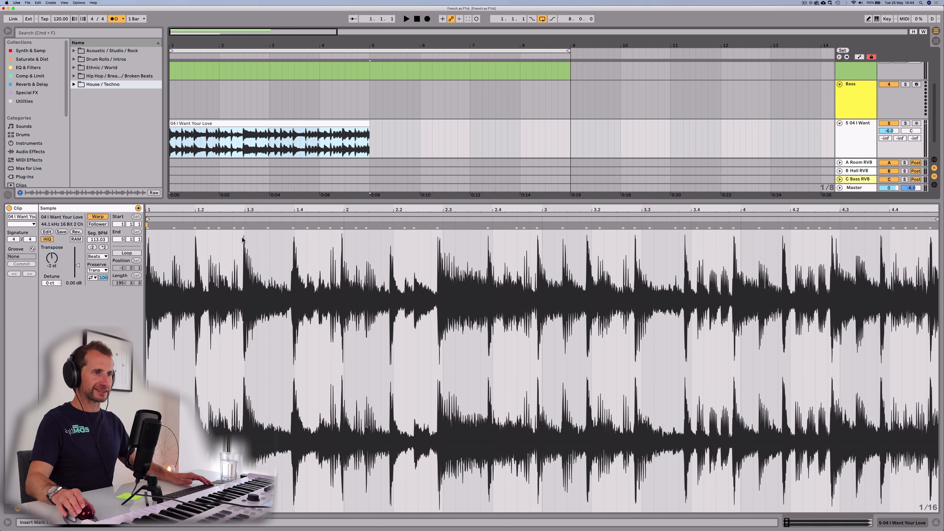
{"action": "left_click", "coordinate": [244, 271]}
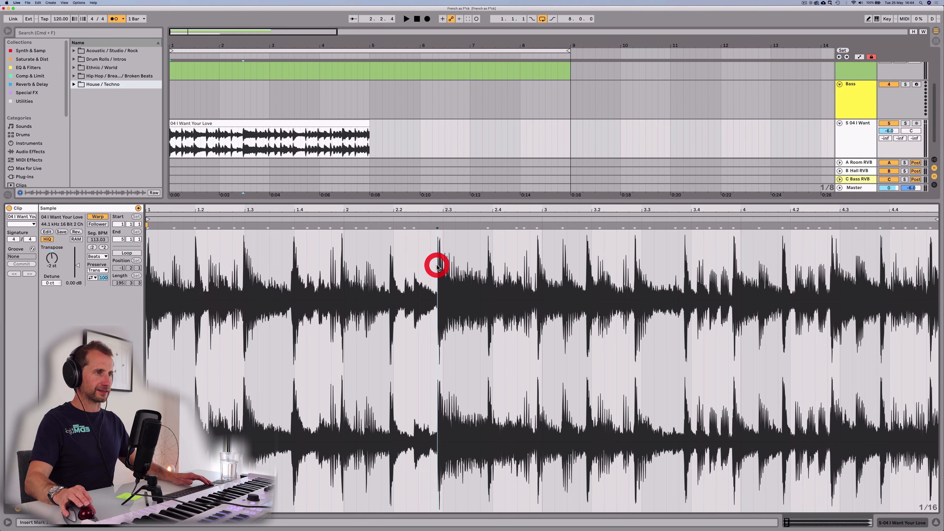
{"action": "left_click", "coordinate": [540, 257]}
{"action": "left_click", "coordinate": [687, 253]}
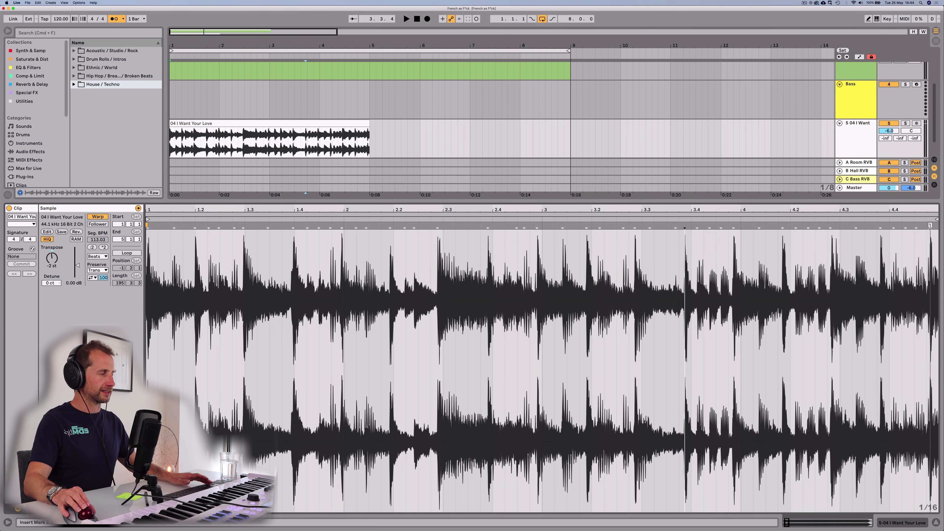
Warp the transient that falls just before bar 5 onto the start of bar 5 in the I Want Your Love clip
{"action": "key", "text": "shift"}
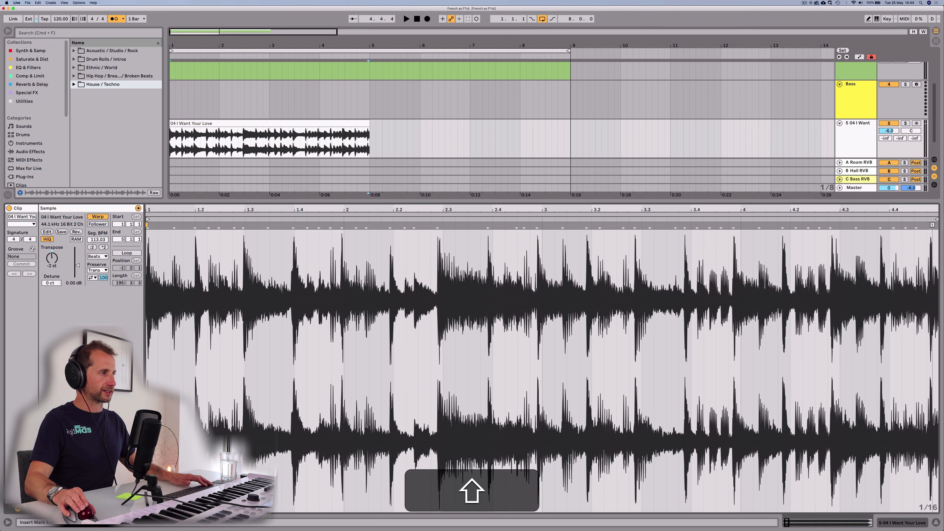
{"action": "left_click", "coordinate": [936, 226]}
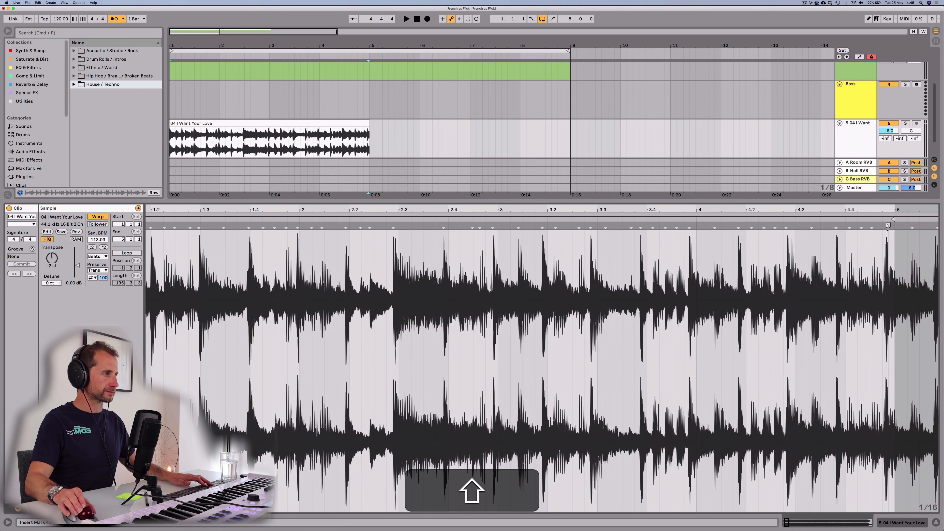
{"action": "left_click", "coordinate": [888, 226], "text": "shift"}
{"action": "key", "text": "super+z"}
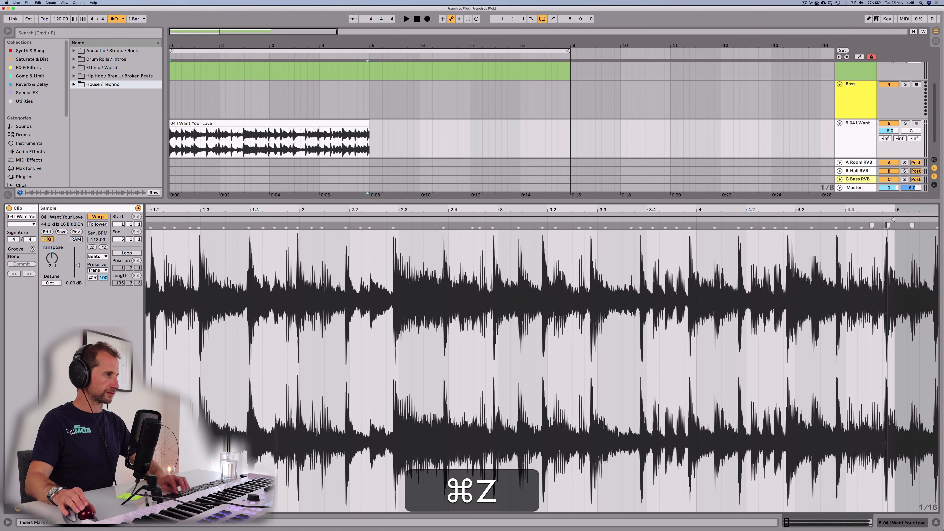
{"action": "left_click_drag", "start_coordinate": [885, 226], "coordinate": [894, 225]}
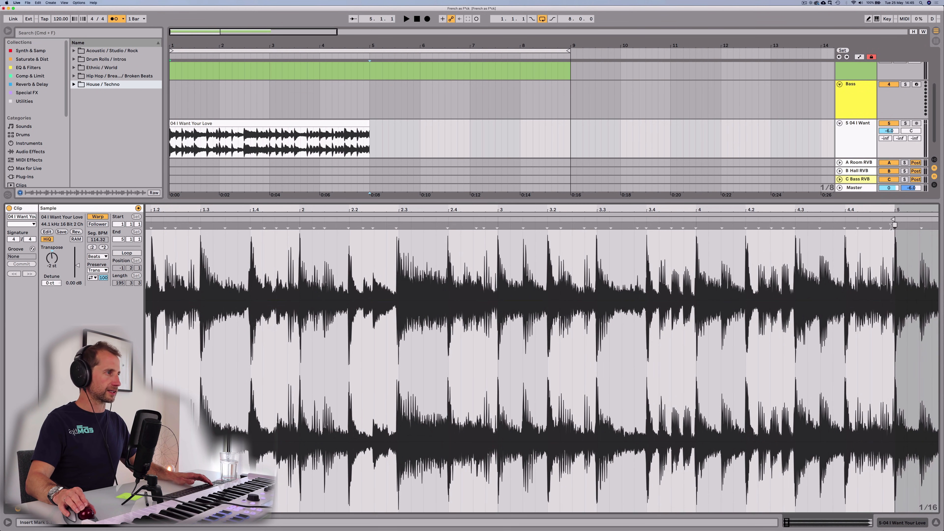
Check the clip's transients against the grid from bar 5 back to about beat 3.4
{"action": "left_click", "coordinate": [894, 227]}
{"action": "left_click", "coordinate": [843, 260]}
{"action": "left_click", "coordinate": [798, 253]}
{"action": "left_click", "coordinate": [709, 257]}
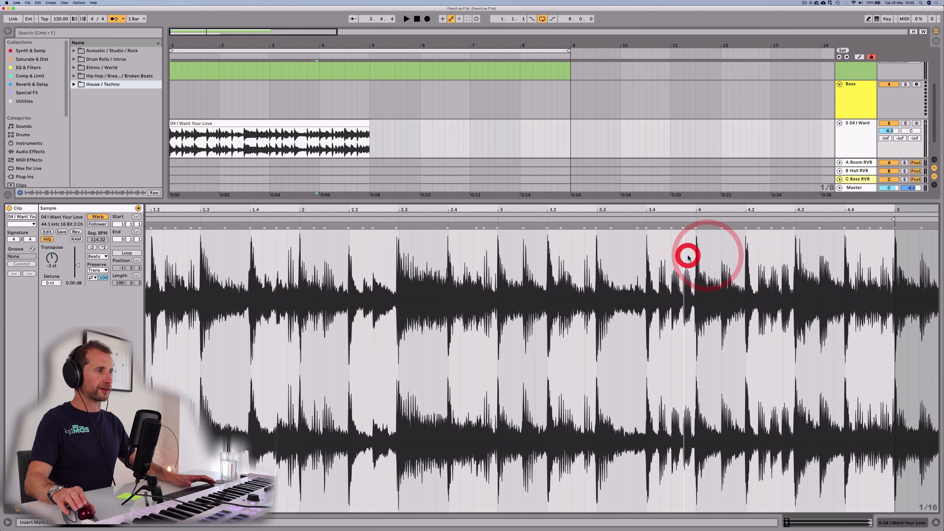
{"action": "left_click", "coordinate": [688, 258]}
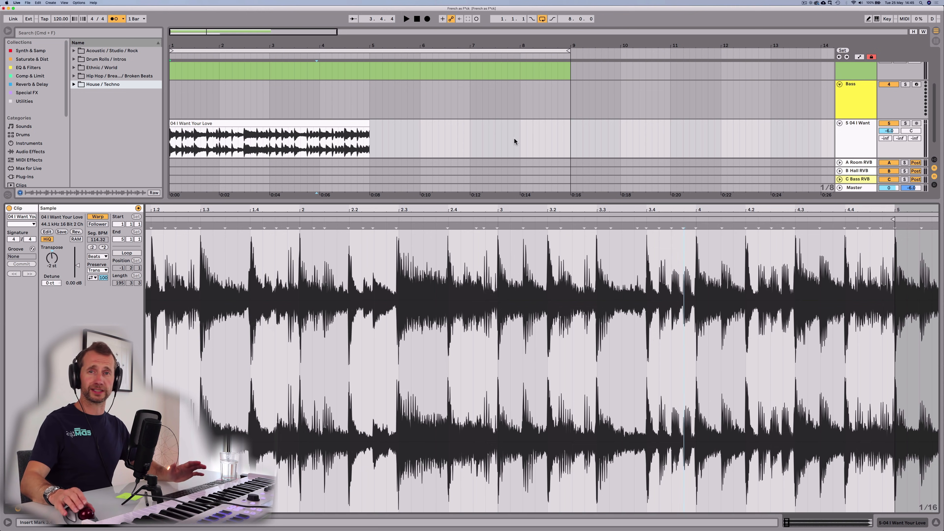
Consolidate the four-bar I Want Your Love clip and turn off the metronome
{"action": "left_click_drag", "start_coordinate": [368, 37], "coordinate": [268, 97]}
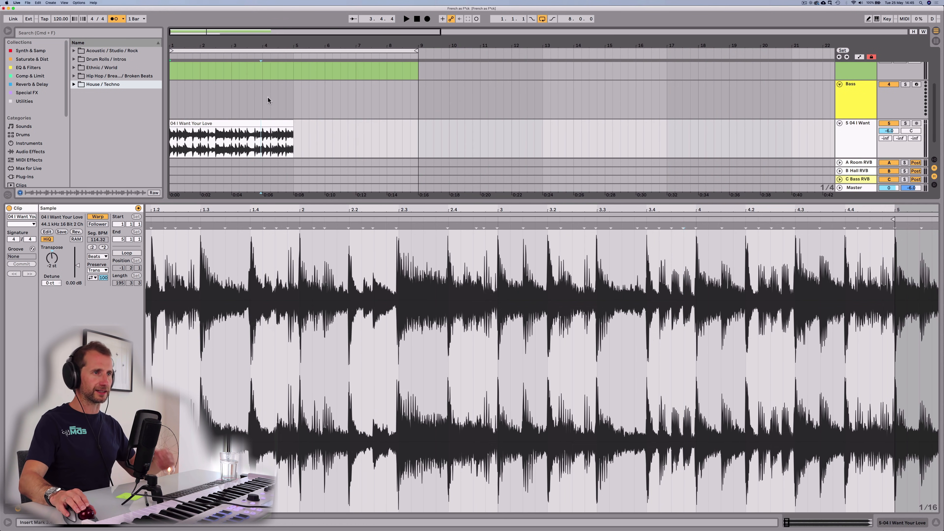
{"action": "left_click", "coordinate": [265, 124]}
{"action": "key", "text": "super+j"}
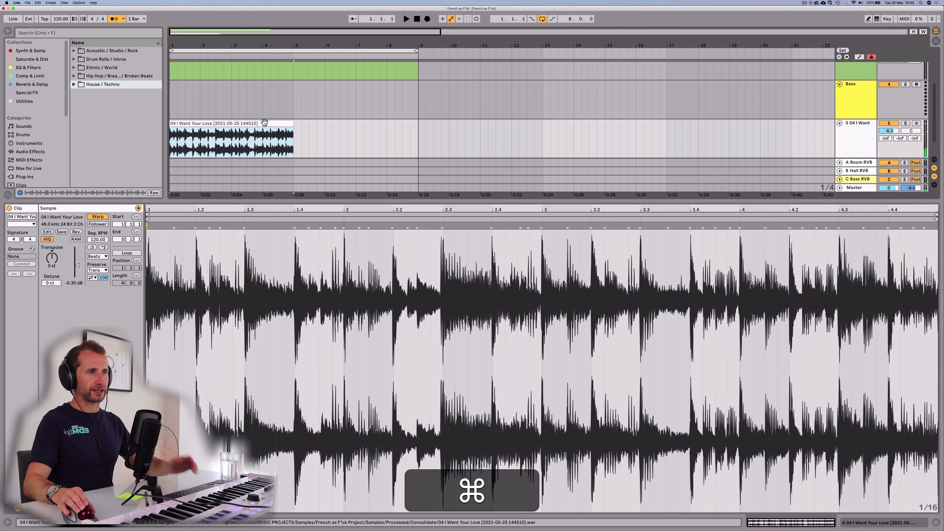
{"action": "left_click_drag", "start_coordinate": [260, 51], "coordinate": [252, 45]}
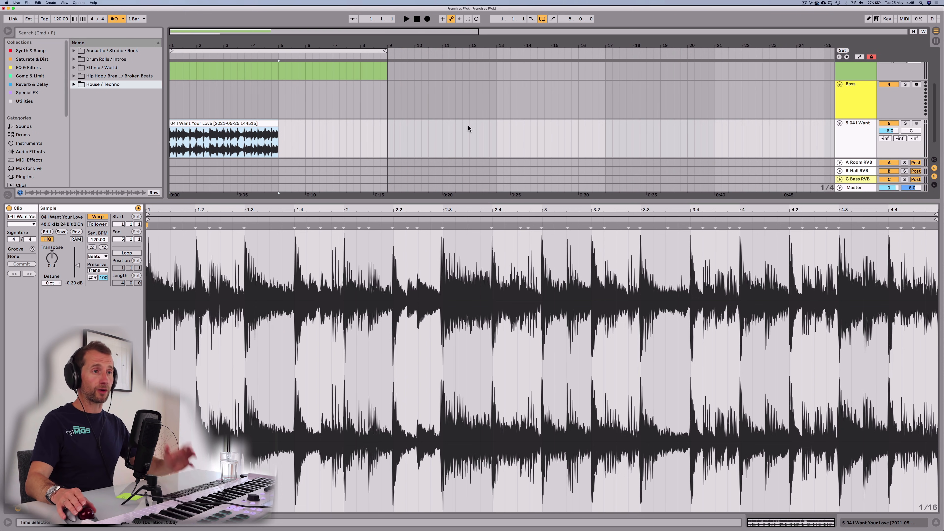
{"action": "key", "text": "shift+Tab"}
{"action": "left_click", "coordinate": [116, 19]}
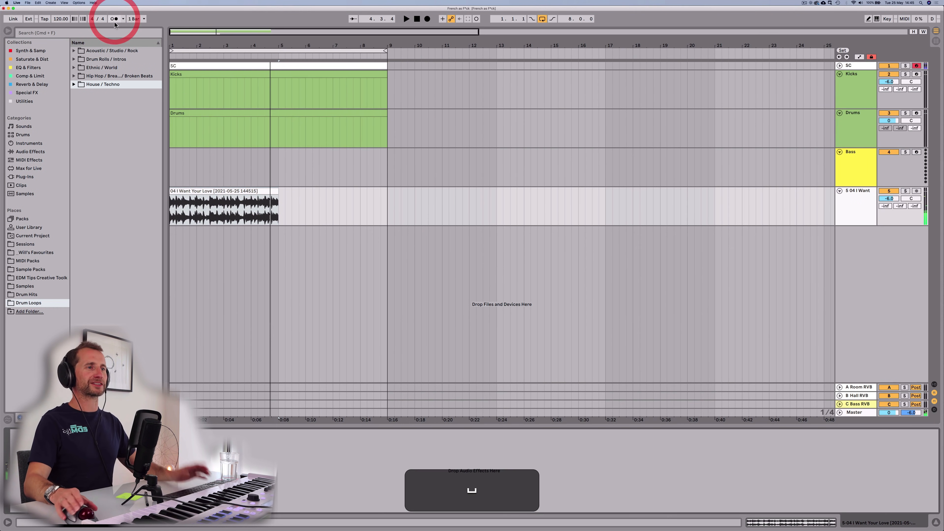
Audition the consolidated clip from bar 2 and from bar 3 to choose a one-bar loop
{"action": "left_click", "coordinate": [196, 206]}
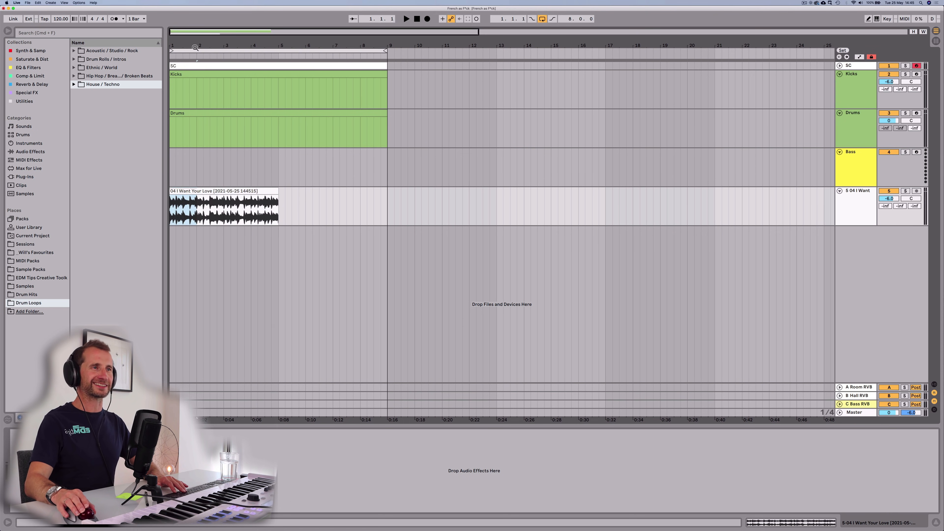
{"action": "left_click_drag", "start_coordinate": [195, 47], "coordinate": [195, 61]}
{"action": "left_click", "coordinate": [212, 212]}
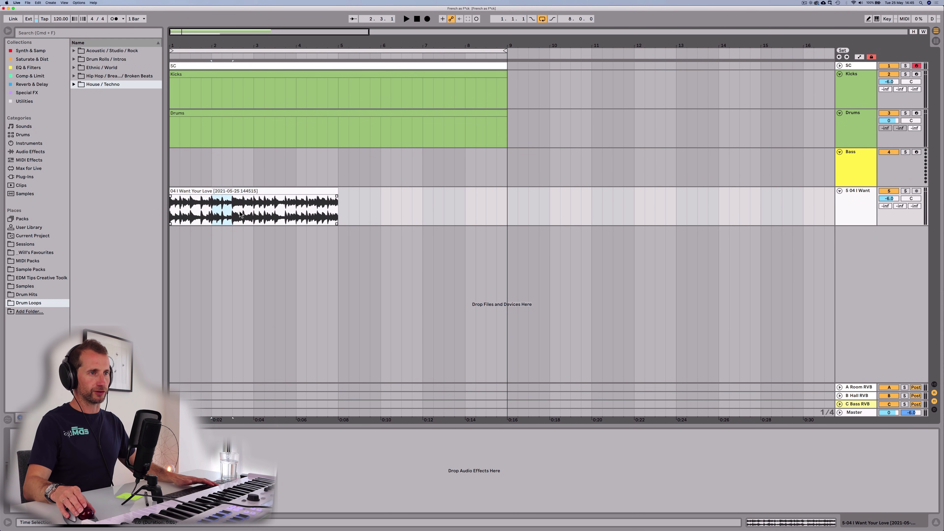
{"action": "key", "text": "space"}
{"action": "left_click", "coordinate": [253, 210]}
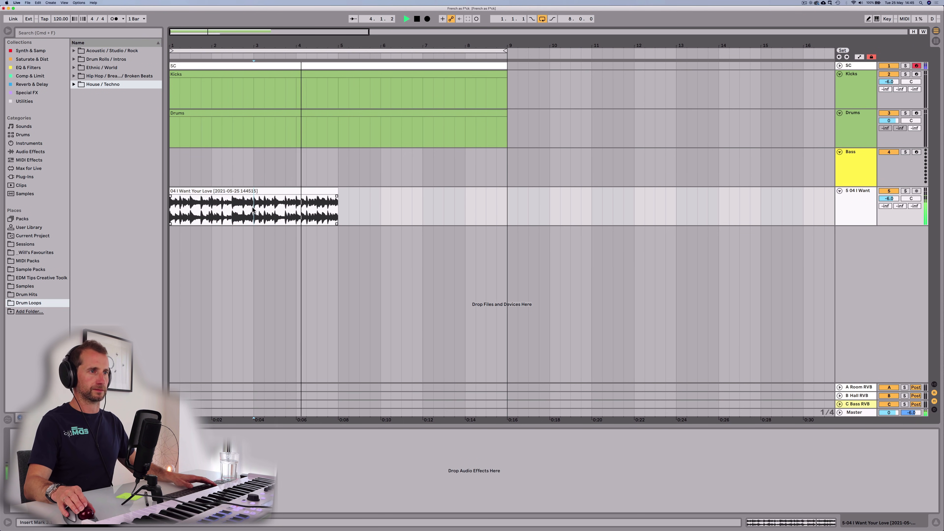
{"action": "left_click", "coordinate": [253, 209]}
{"action": "key", "text": "space"}
{"action": "left_click", "coordinate": [250, 211]}
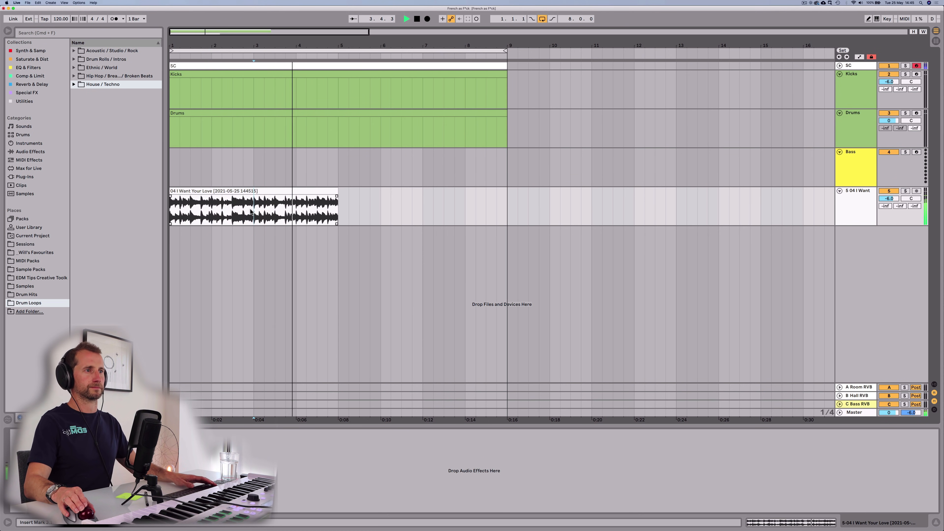
{"action": "key", "text": "space"}
Copy bar 3 of the sample to bar 1, duplicate it until it fills bars 1 to 8, and play the loop
{"action": "left_click_drag", "start_coordinate": [250, 211], "coordinate": [296, 213]}
{"action": "key", "text": "super+c"}
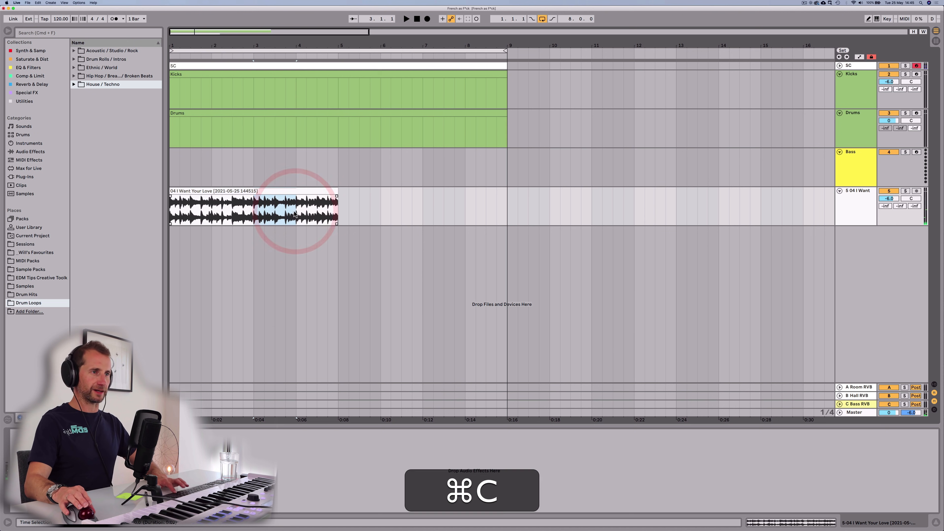
{"action": "left_click", "coordinate": [172, 208]}
{"action": "key", "text": "super+v"}
{"action": "key", "text": "super+d"}
{"action": "key", "text": "super+d"}
{"action": "key", "text": "super+d"}
{"action": "key", "text": "super+d"}
{"action": "key", "text": "super+d"}
{"action": "key", "text": "super+d"}
{"action": "key", "text": "super+d"}
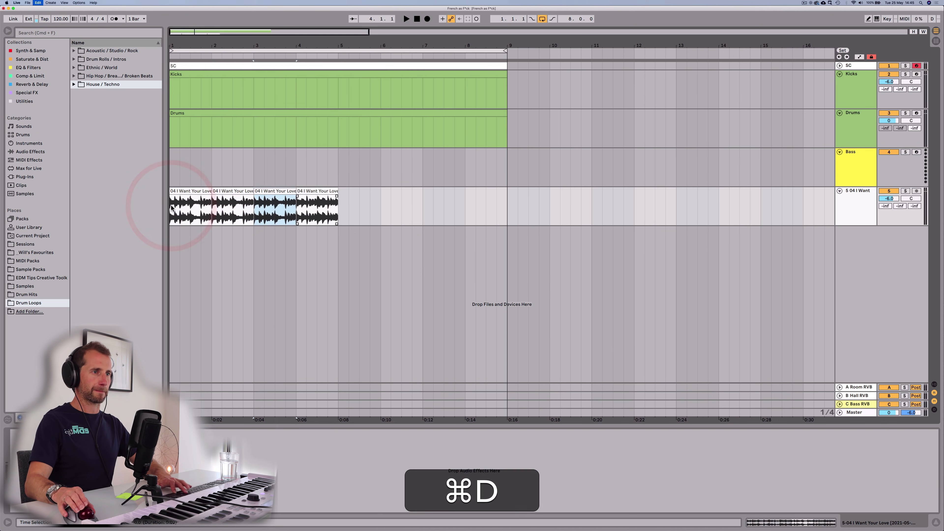
{"action": "key", "text": "space"}
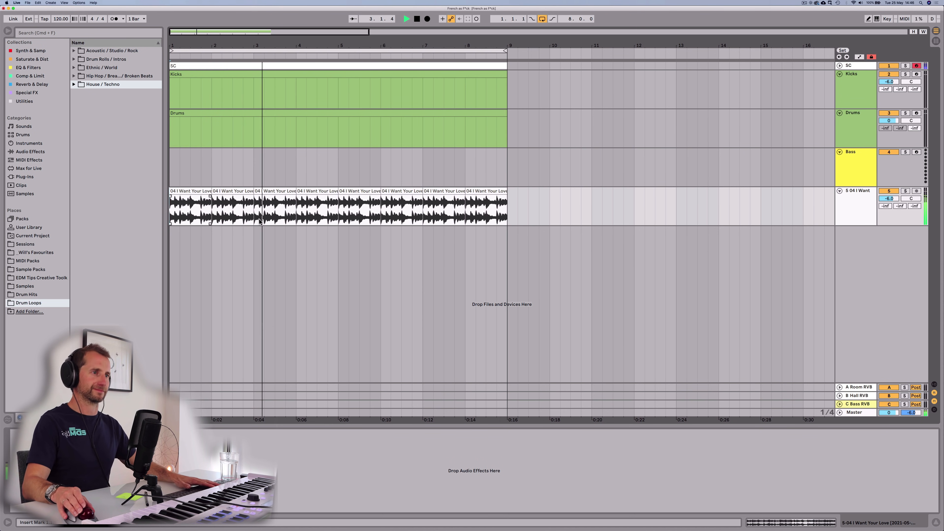
Extend the bar 5 clip's start back to bar 4 and delete the sample track's audio from bar 5 onwards
{"action": "left_click_drag", "start_coordinate": [342, 192], "coordinate": [296, 192]}
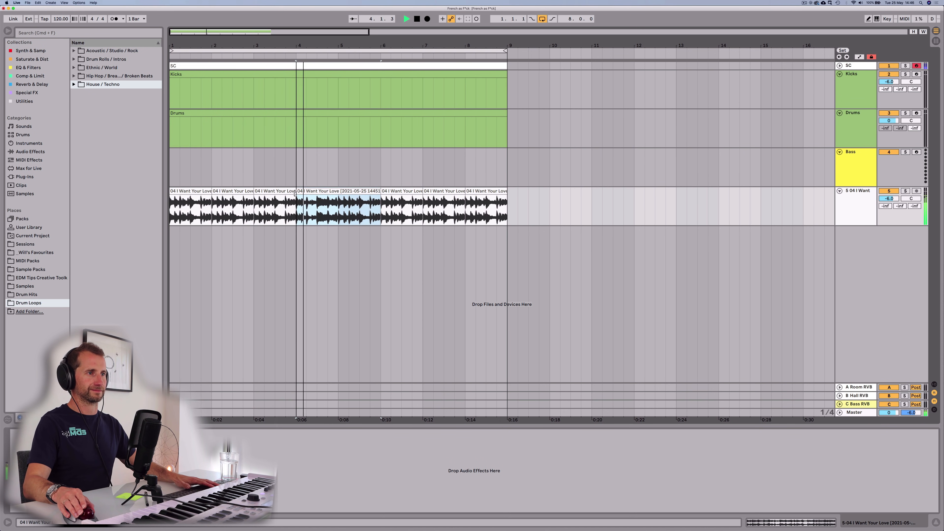
{"action": "key", "text": "space"}
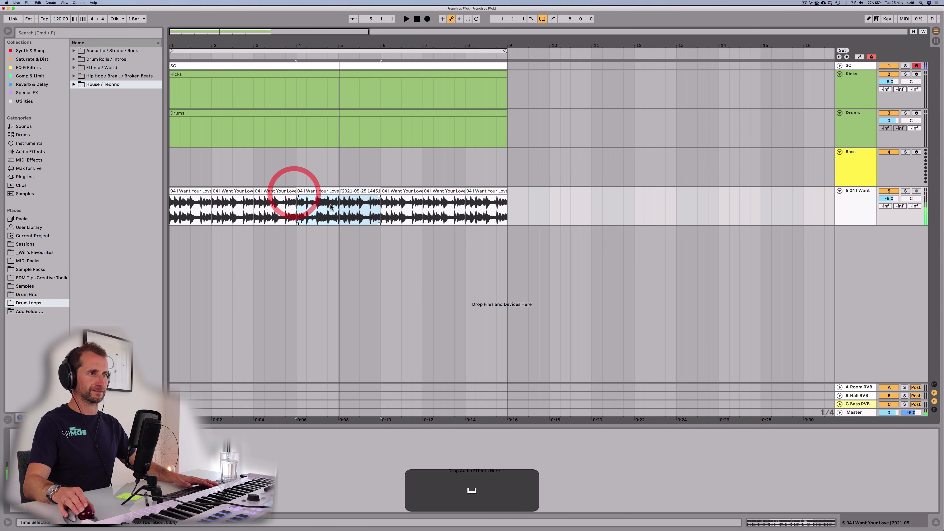
{"action": "left_click_drag", "start_coordinate": [339, 209], "coordinate": [513, 198]}
{"action": "key", "text": "BackSpace"}
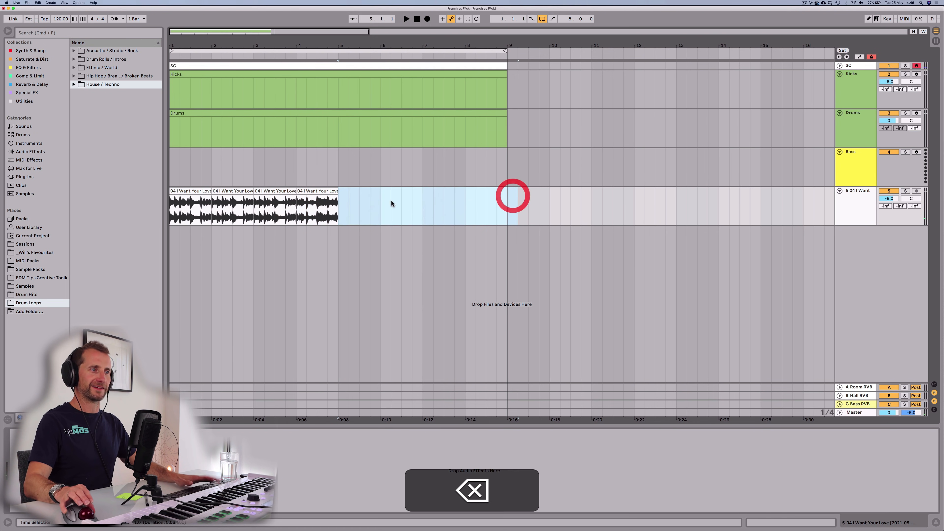
Duplicate bars 1 to 4 of the sample into bars 5 to 8 and play the result from the beginning
{"action": "left_click_drag", "start_coordinate": [339, 210], "coordinate": [188, 208]}
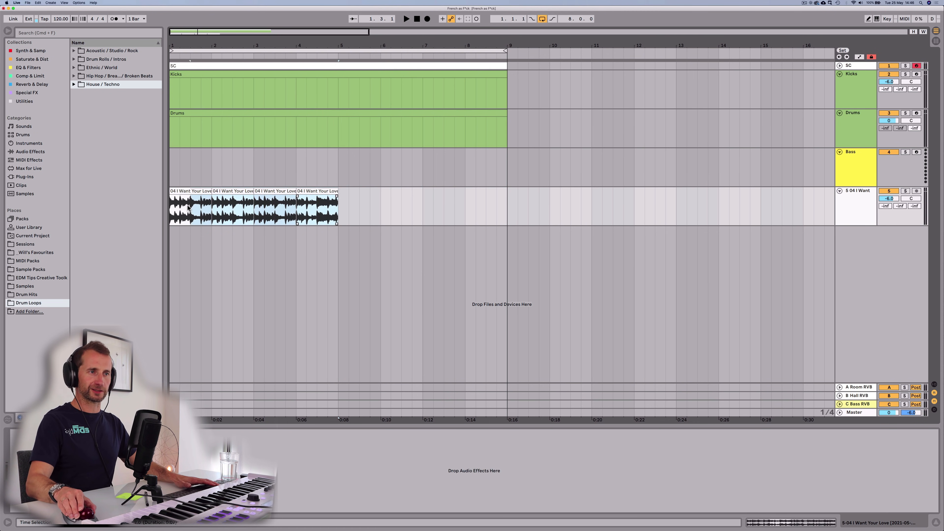
{"action": "key", "text": "super+d"}
{"action": "left_click", "coordinate": [171, 205]}
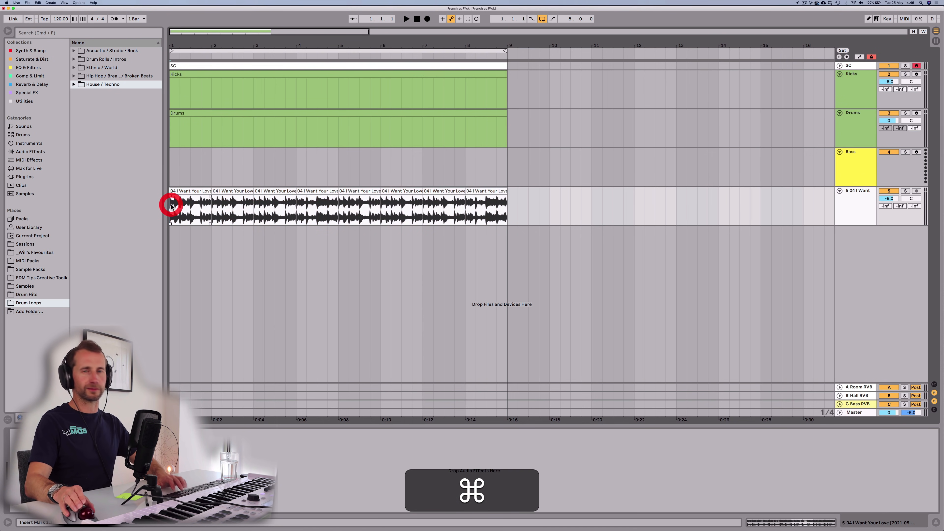
{"action": "key", "text": "space"}
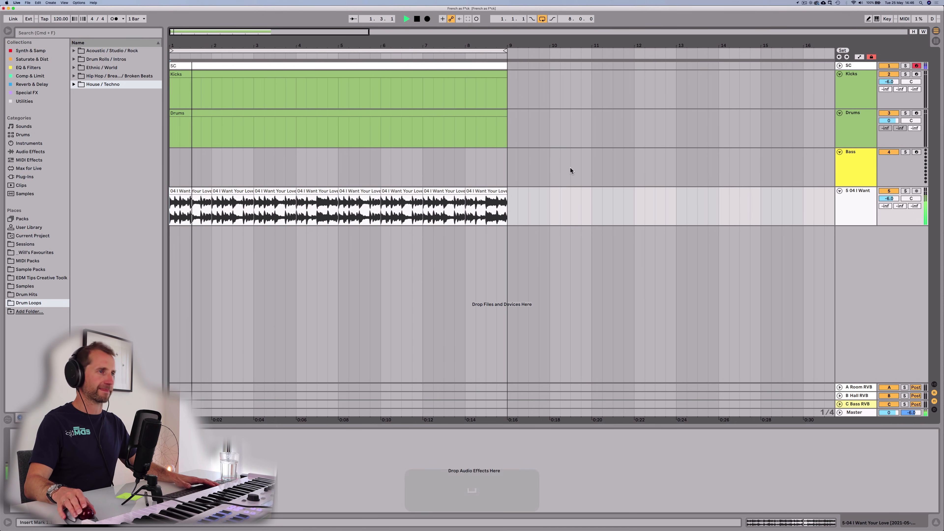
{"action": "left_click", "coordinate": [868, 208]}
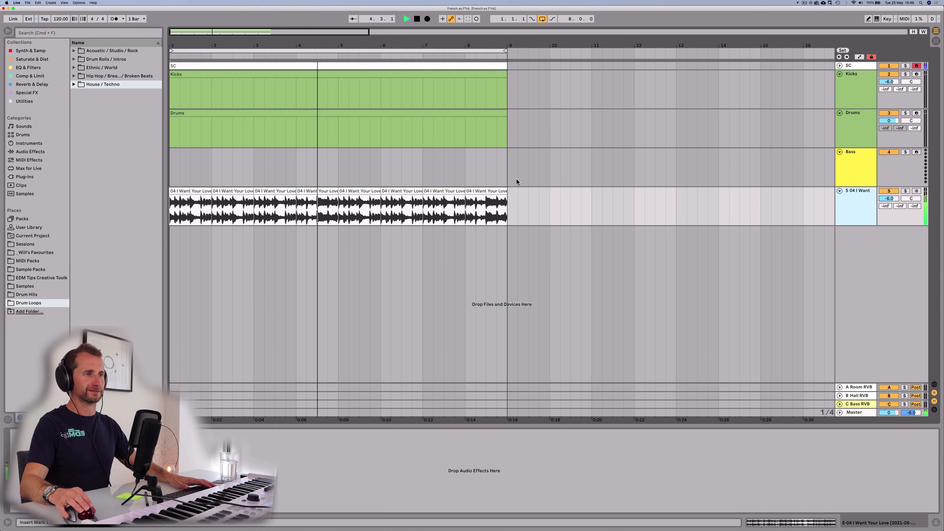
{"action": "left_click_drag", "start_coordinate": [348, 47], "coordinate": [314, 47]}
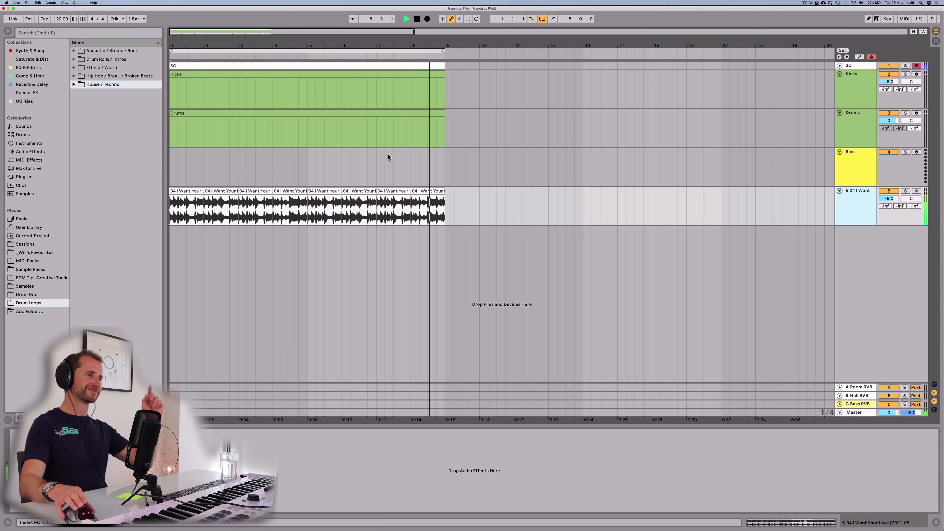
{"action": "key", "text": "space"}
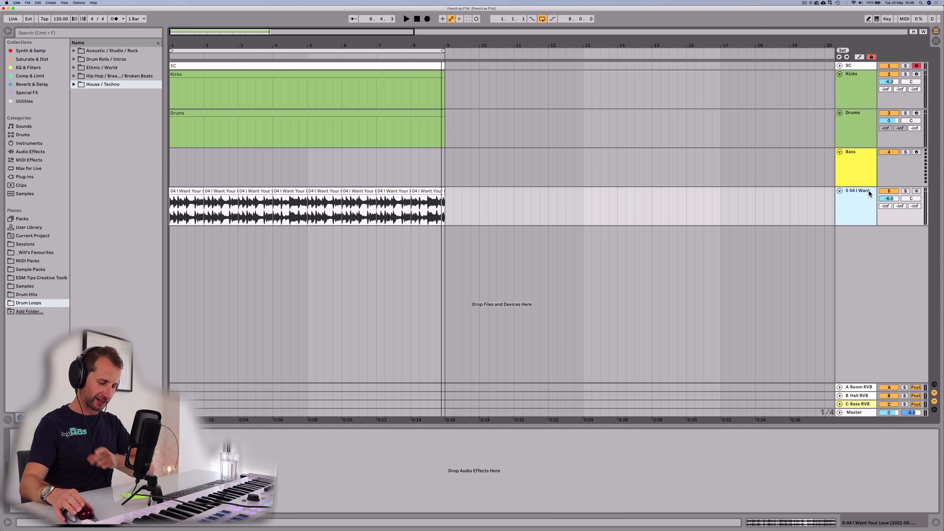
Add a new audio track below the Kicks track and delete the Kicks track
{"action": "left_click", "coordinate": [843, 88]}
{"action": "key", "text": "super+t"}
{"action": "left_click", "coordinate": [855, 93]}
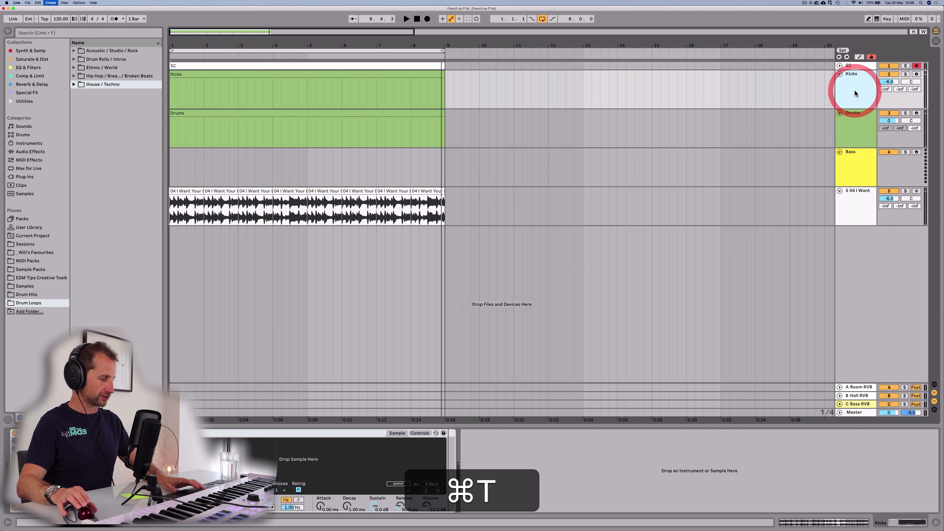
{"action": "left_click", "coordinate": [855, 93]}
{"action": "key", "text": "BackSpace"}
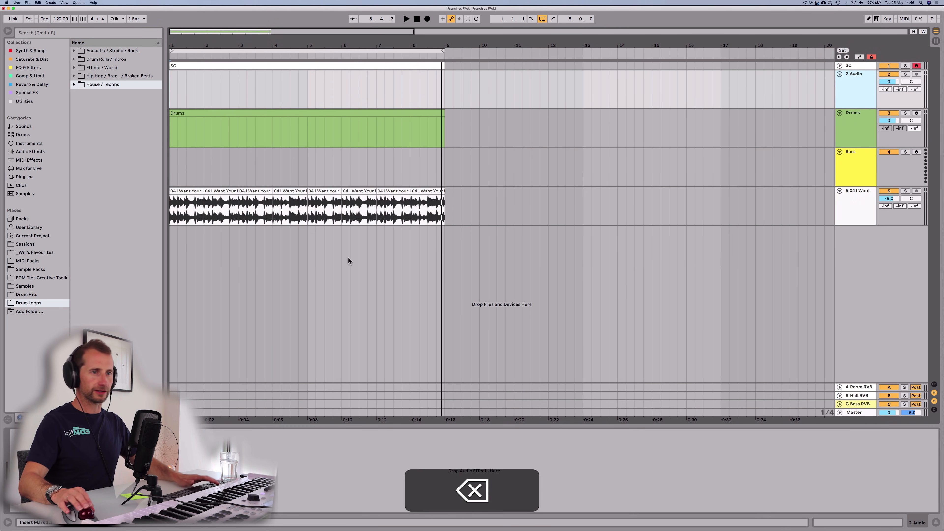
Browse the Drum Hits sample folder and open its Kicks folder
{"action": "left_click", "coordinate": [37, 294]}
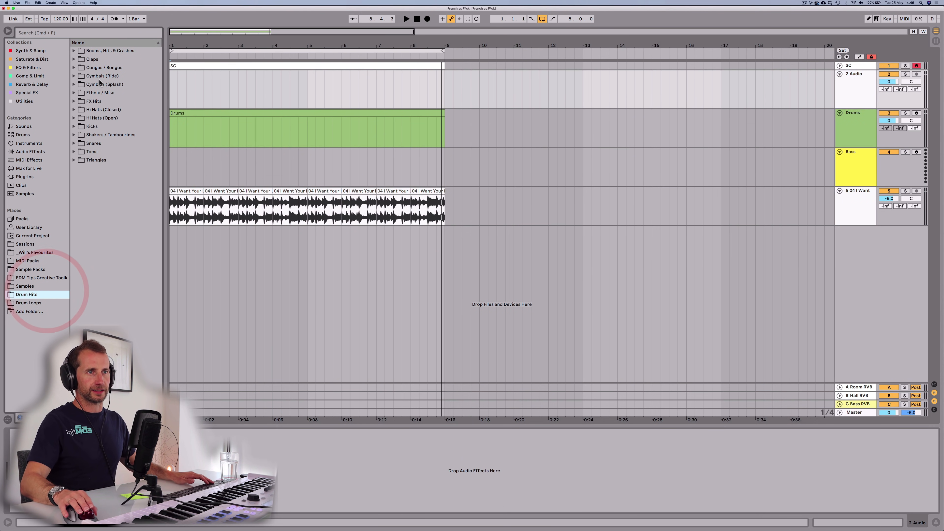
{"action": "left_click", "coordinate": [31, 286]}
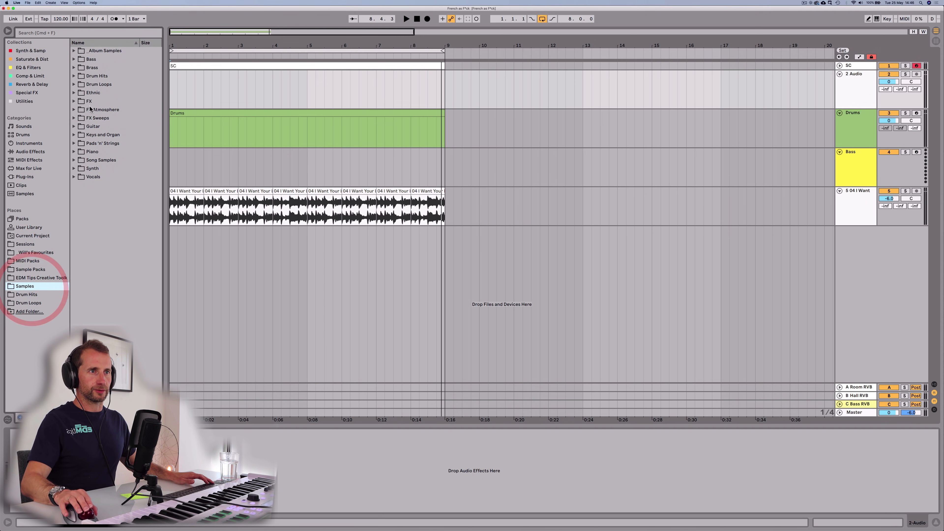
{"action": "left_click", "coordinate": [38, 295]}
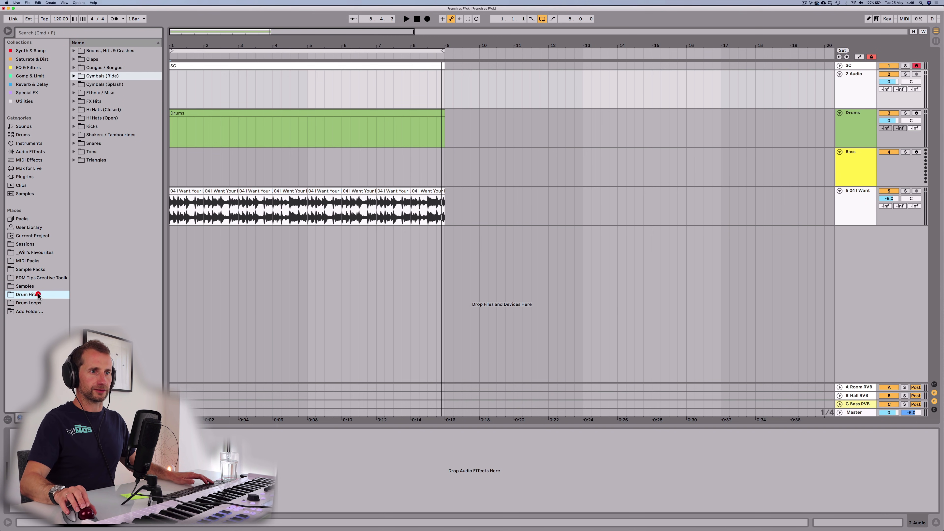
{"action": "left_click", "coordinate": [99, 93]}
{"action": "key", "text": "Up"}
{"action": "key", "text": "Up"}
{"action": "key", "text": "Up"}
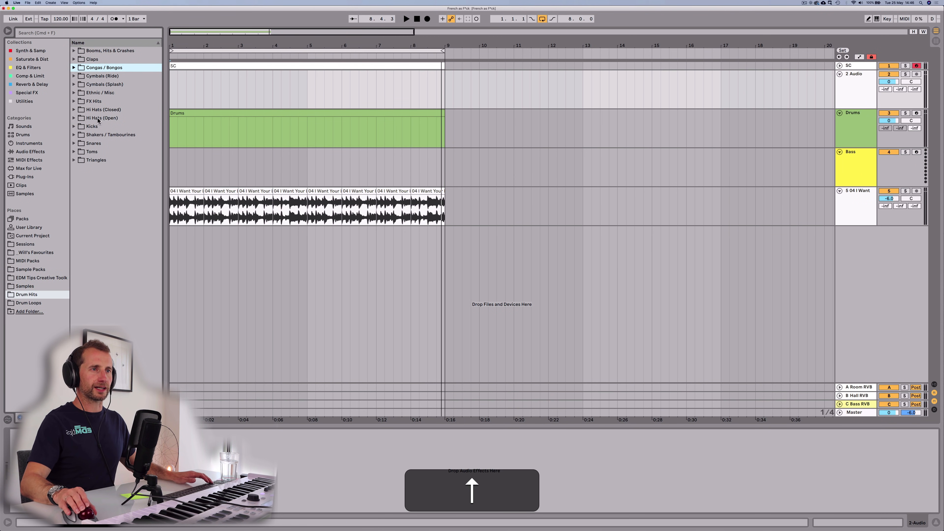
{"action": "left_click", "coordinate": [97, 126]}
{"action": "key", "text": "Right"}
Audition the A Kick samples and place A Kick 29.wav at the start of bar 1 on the empty audio track
{"action": "left_click", "coordinate": [105, 211]}
{"action": "key", "text": "Down"}
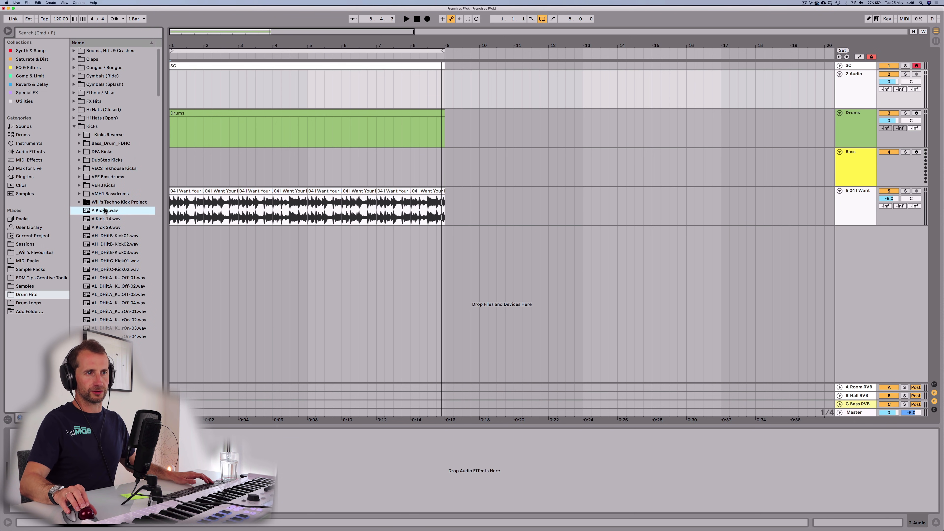
{"action": "key", "text": "Down"}
{"action": "key", "text": "Up"}
{"action": "key", "text": "Down"}
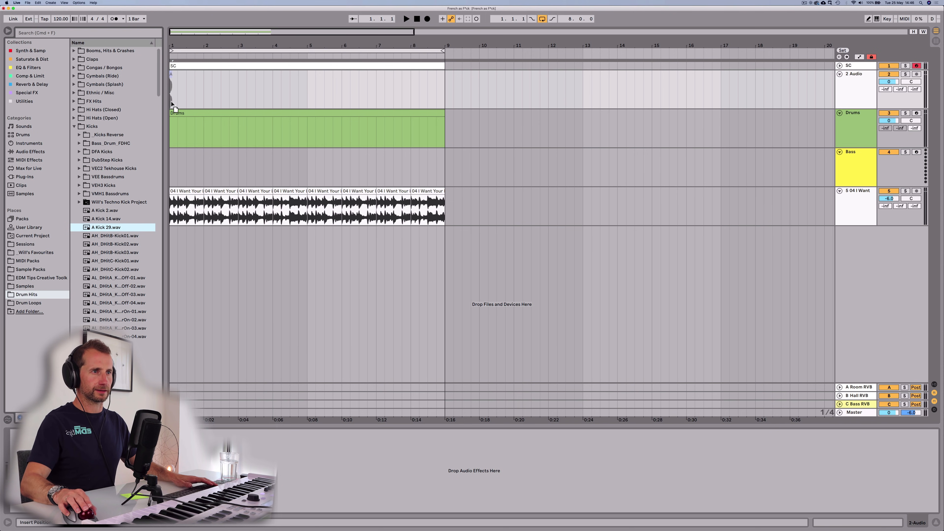
{"action": "left_click_drag", "start_coordinate": [171, 102], "coordinate": [171, 101]}
Duplicate the kick as a one-beat selection until it lands on every beat of bars 1 to 8
{"action": "key", "text": "plus"}
{"action": "key", "text": "plus"}
{"action": "key", "text": "plus"}
{"action": "key", "text": "plus"}
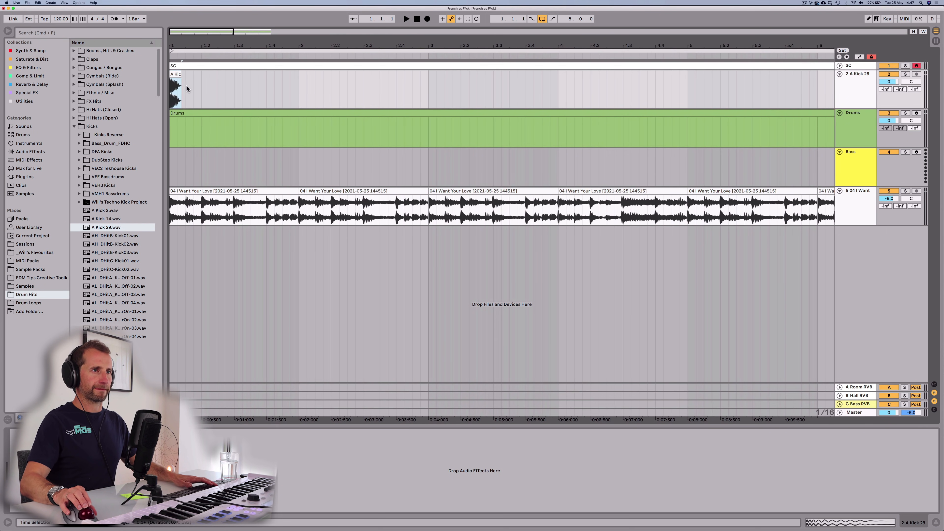
{"action": "left_click", "coordinate": [199, 91]}
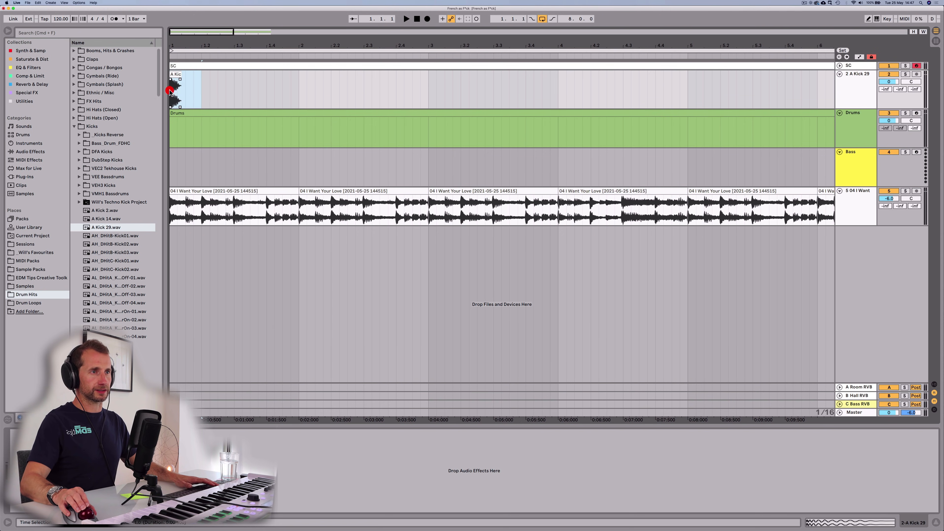
{"action": "key", "text": "super+d"}
{"action": "key", "text": "super+d"}
{"action": "key", "text": "super+d"}
{"action": "key", "text": "super+d"}
{"action": "key", "text": "super+d"}
{"action": "key", "text": "super+d"}
{"action": "key", "text": "super+d"}
{"action": "key", "text": "super+d"}
{"action": "key", "text": "super+d"}
{"action": "key", "text": "super+d"}
{"action": "left_click_drag", "start_coordinate": [237, 46], "coordinate": [236, 22]}
{"action": "key", "text": "super+d"}
{"action": "key", "text": "super+d"}
{"action": "key", "text": "super+d"}
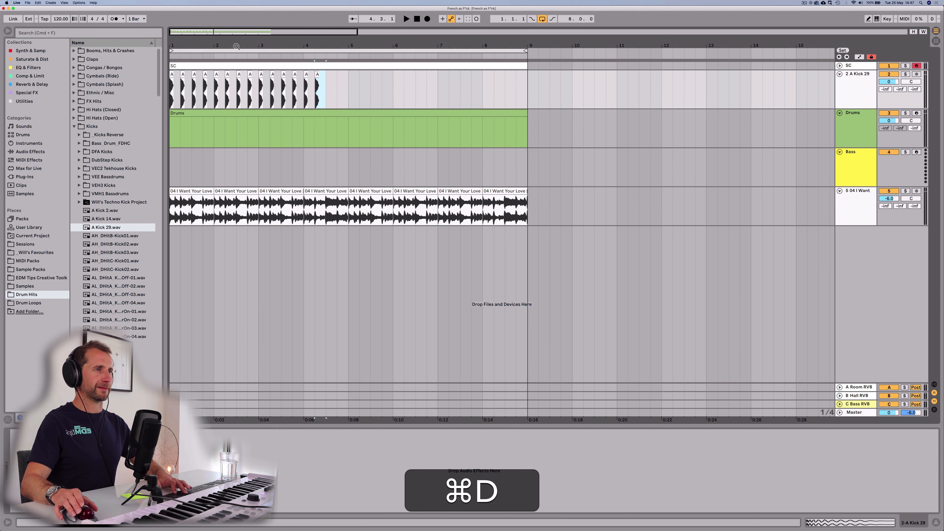
{"action": "key", "text": "super+d"}
{"action": "key", "text": "super+d"}
{"action": "key", "text": "super+d"}
{"action": "key", "text": "super+d"}
{"action": "key", "text": "super+d"}
{"action": "key", "text": "super+d"}
{"action": "key", "text": "super+d"}
{"action": "key", "text": "super+d"}
{"action": "key", "text": "super+d"}
{"action": "key", "text": "super+d"}
{"action": "key", "text": "super+d"}
{"action": "key", "text": "super+d"}
{"action": "key", "text": "super+d"}
{"action": "key", "text": "super+d"}
{"action": "key", "text": "super+d"}
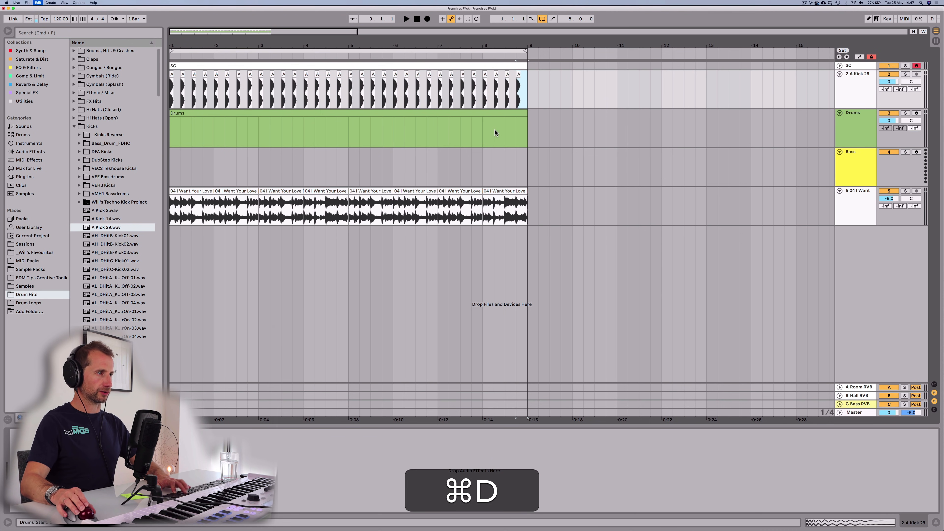
Set the kick track's volume to -4.7 dB during loop playback, comparing the loop with the kick muted and unmuted
{"action": "left_click_drag", "start_coordinate": [889, 82], "coordinate": [889, 86]}
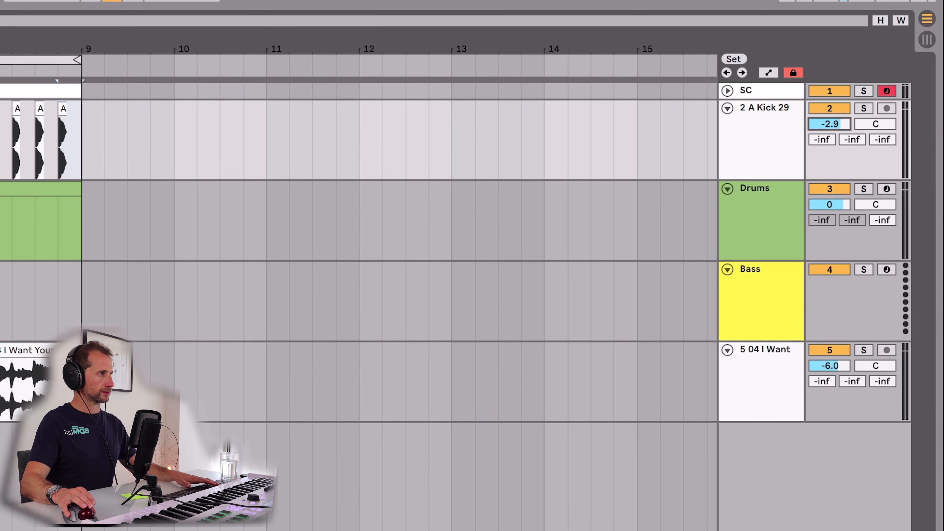
{"action": "key", "text": "space"}
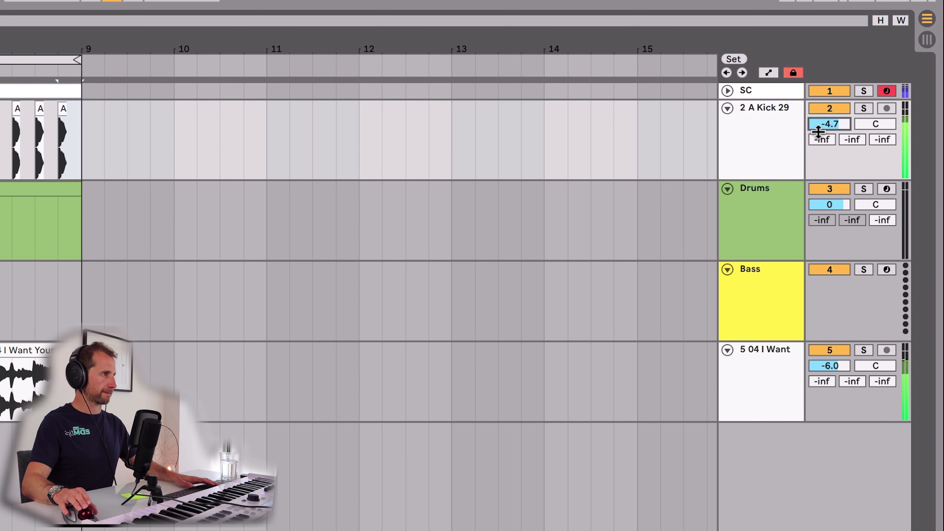
{"action": "left_click", "coordinate": [832, 109]}
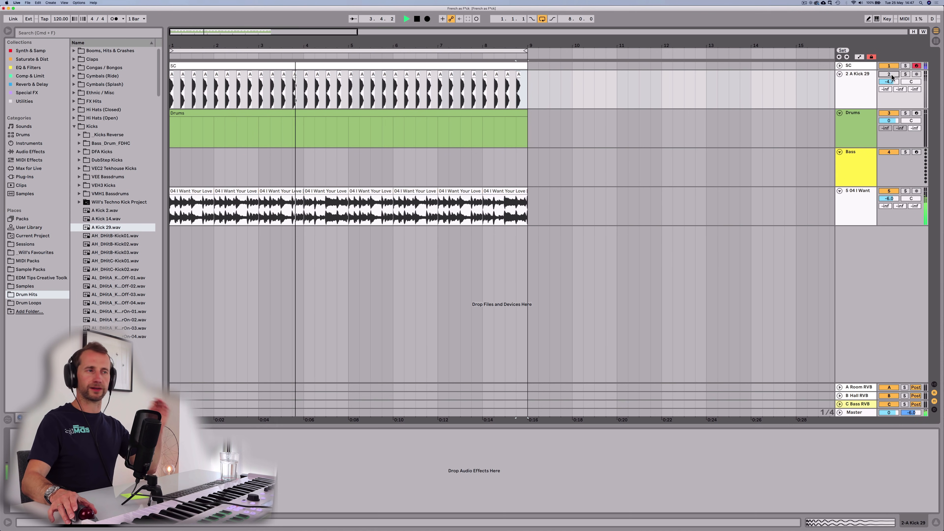
{"action": "left_click", "coordinate": [891, 74]}
Select the kick track, stop playback and save the set
{"action": "left_click", "coordinate": [861, 92]}
{"action": "left_click", "coordinate": [862, 92]}
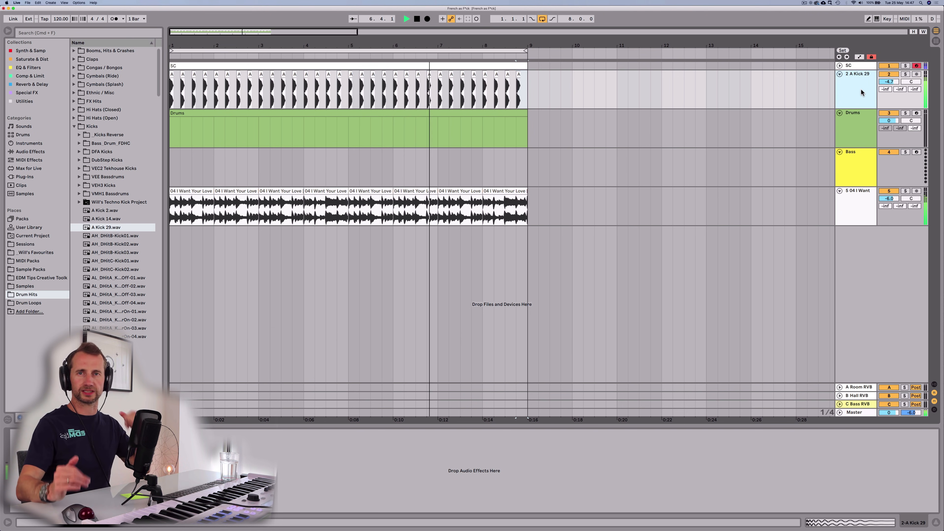
{"action": "key", "text": "space"}
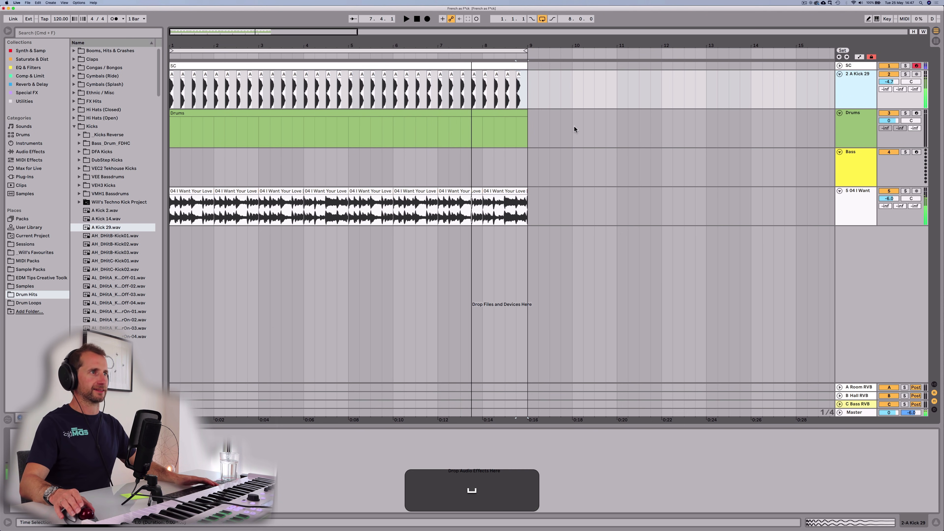
{"action": "key", "text": "super+s"}
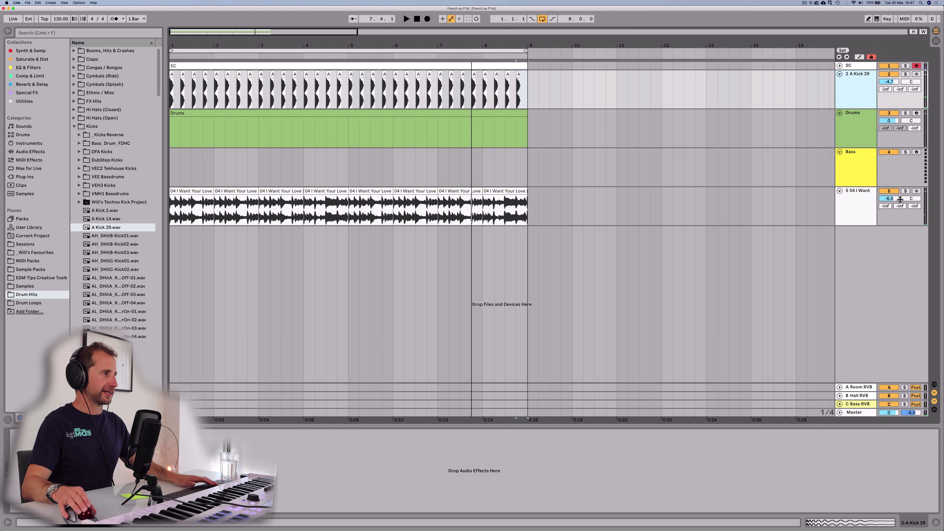
Add a Compressor from the Comp & Limit collection to the I Want Your Love sample track
{"action": "left_click", "coordinate": [848, 210]}
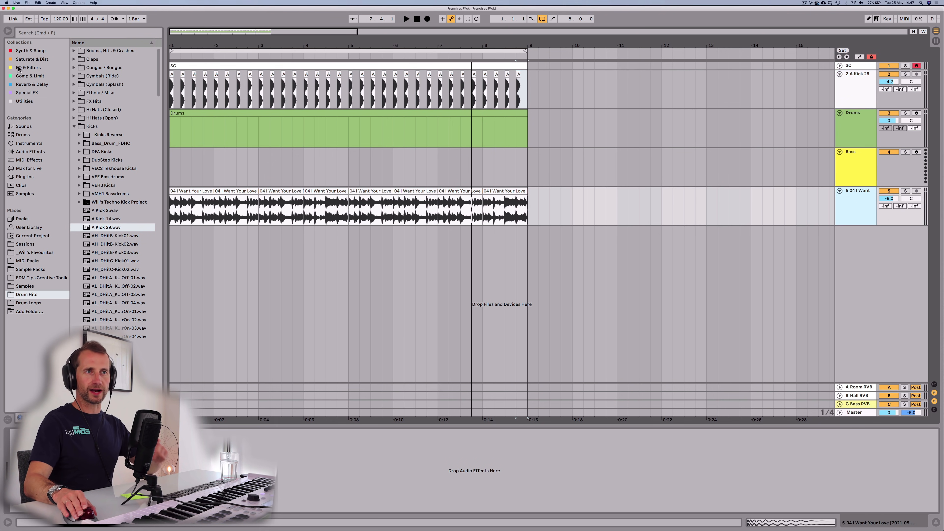
{"action": "left_click", "coordinate": [18, 76]}
{"action": "left_click", "coordinate": [94, 60]}
{"action": "key", "text": "Up"}
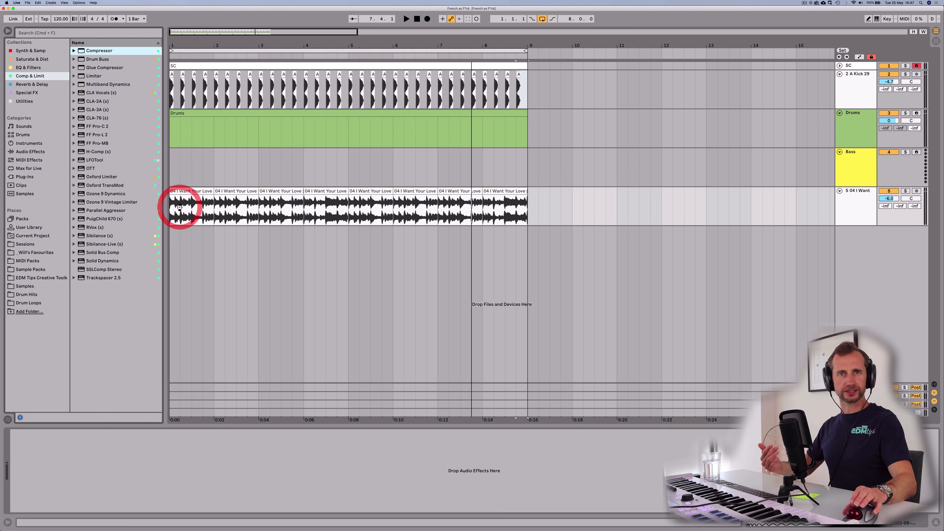
{"action": "left_click_drag", "start_coordinate": [179, 207], "coordinate": [180, 208]}
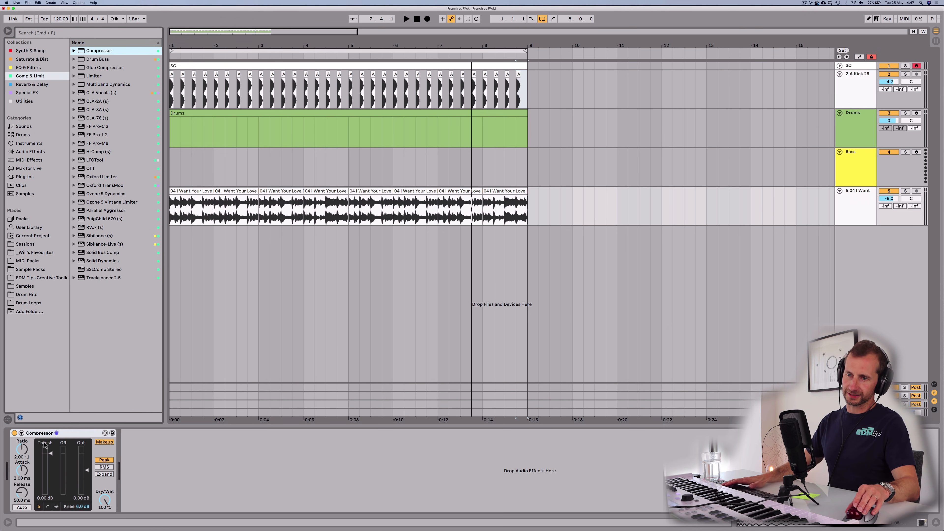
Set the Compressor's threshold to -11.6 dB and play the sample track soloed
{"action": "key", "text": "space"}
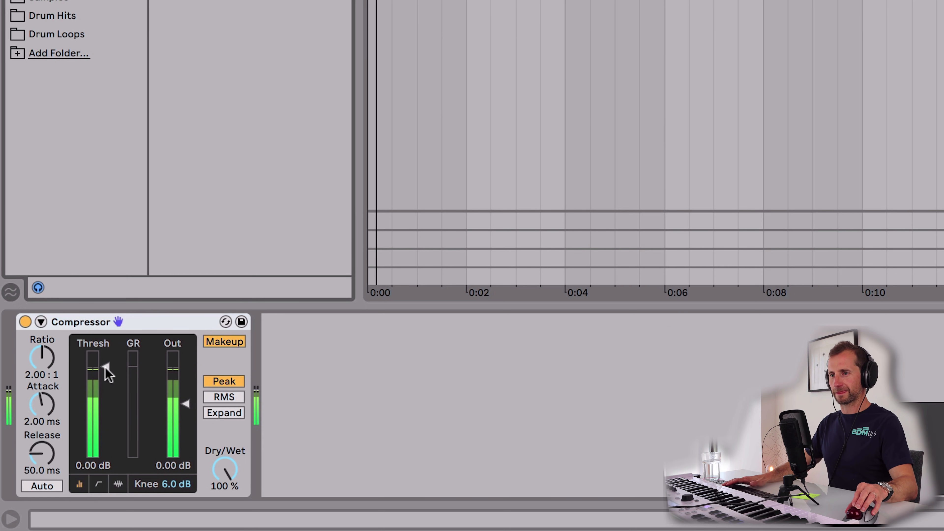
{"action": "left_click_drag", "start_coordinate": [107, 374], "coordinate": [107, 405]}
{"action": "key", "text": "space"}
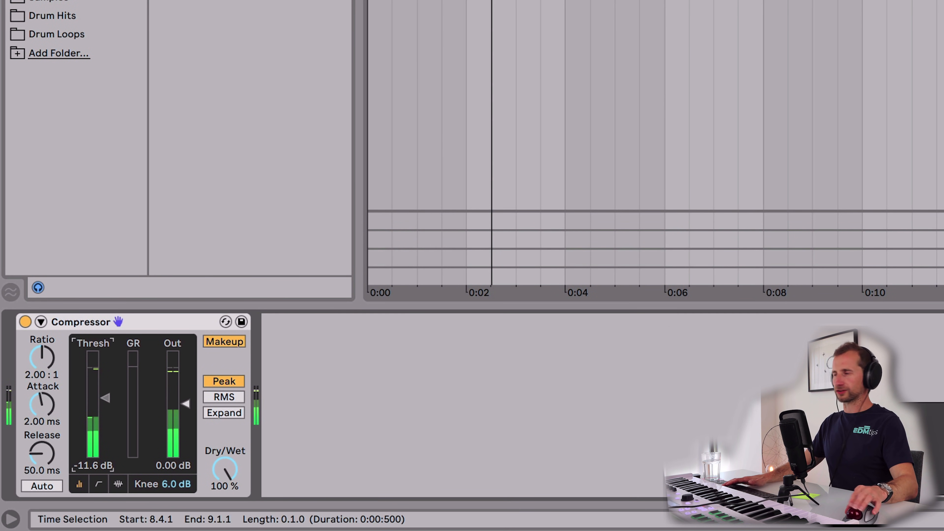
{"action": "key", "text": "space"}
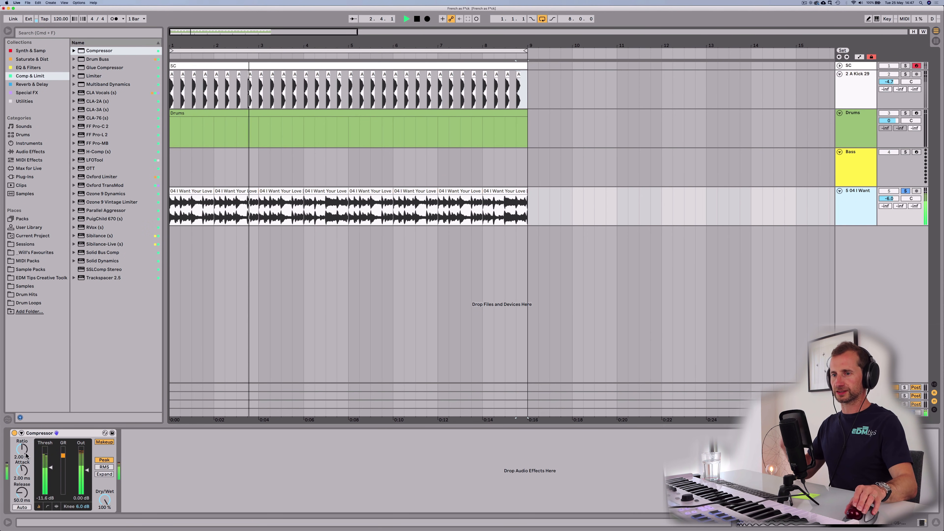
Compare the soloed sample with the Compressor bypassed and active, and stop playback
{"action": "left_click", "coordinate": [14, 433]}
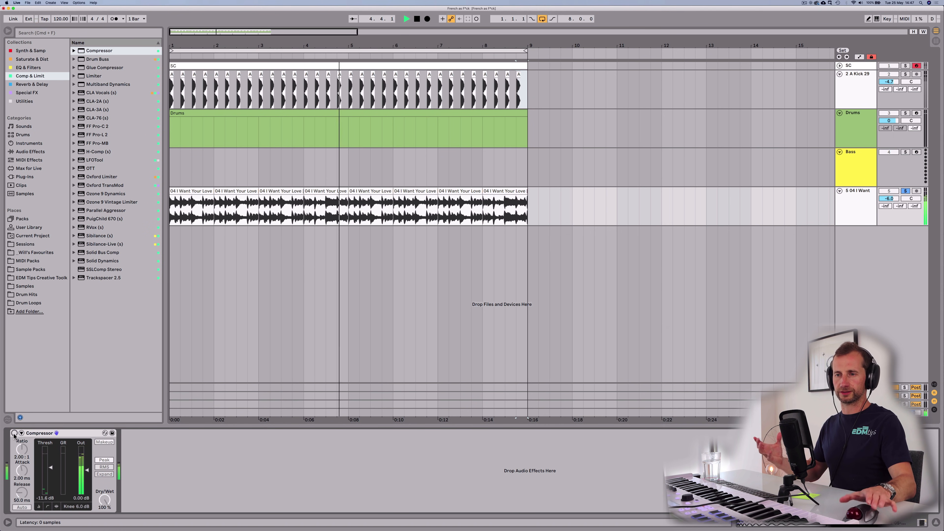
{"action": "left_click", "coordinate": [14, 433]}
{"action": "left_click", "coordinate": [68, 438]}
{"action": "left_click", "coordinate": [69, 435]}
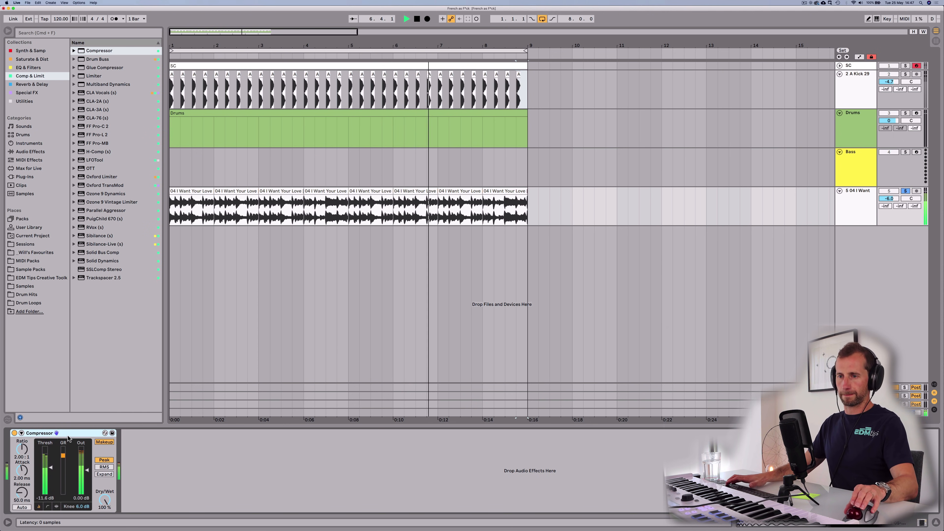
{"action": "key", "text": "space"}
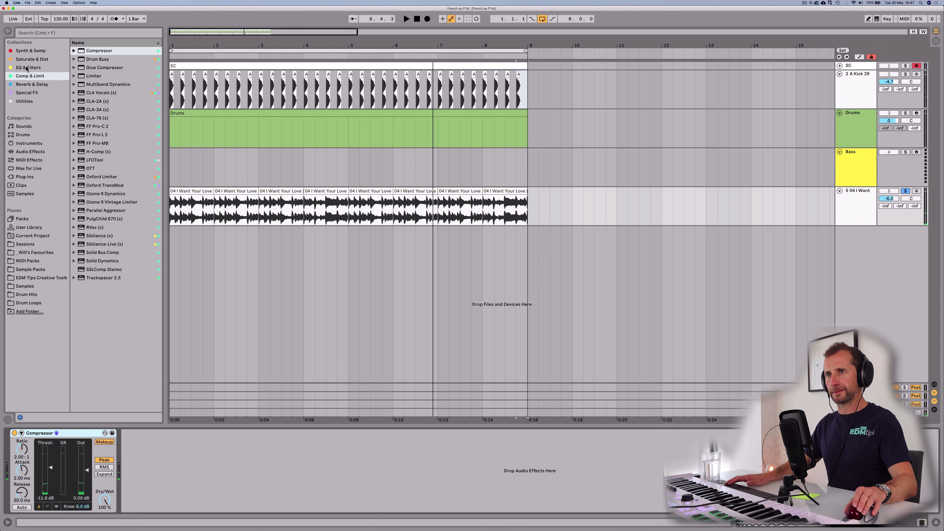
Look through the Saturate & Dist collection for an effect to degrade the sample
{"action": "left_click", "coordinate": [30, 59]}
{"action": "key", "text": "Down"}
{"action": "key", "text": "Down"}
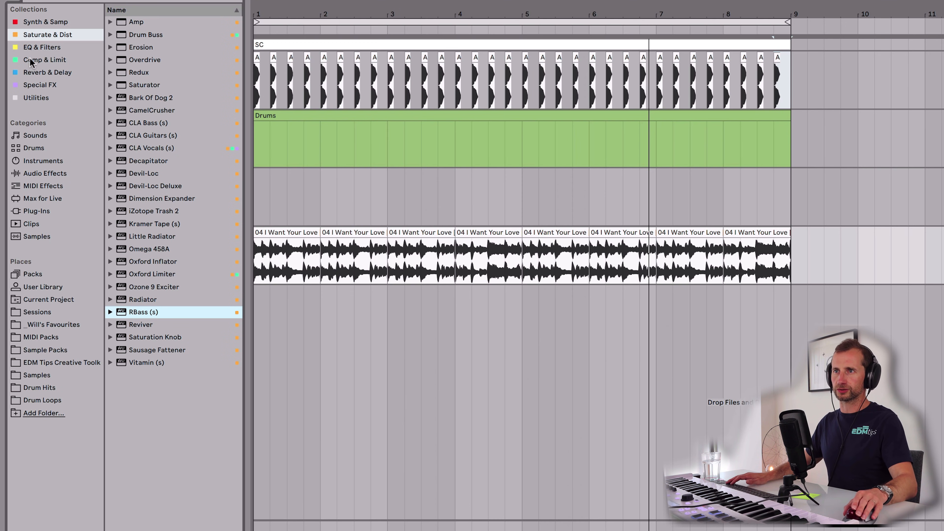
{"action": "left_click", "coordinate": [22, 69]}
{"action": "left_click", "coordinate": [40, 61]}
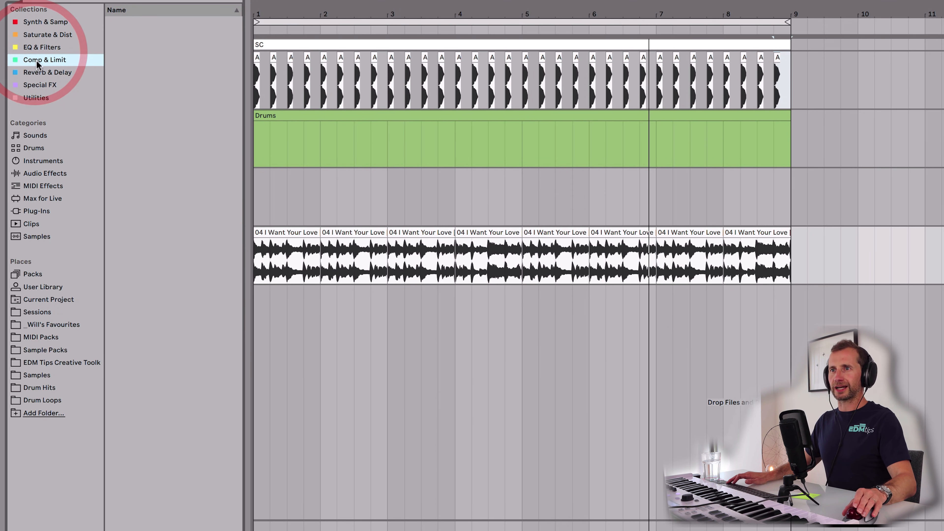
{"action": "left_click", "coordinate": [41, 35]}
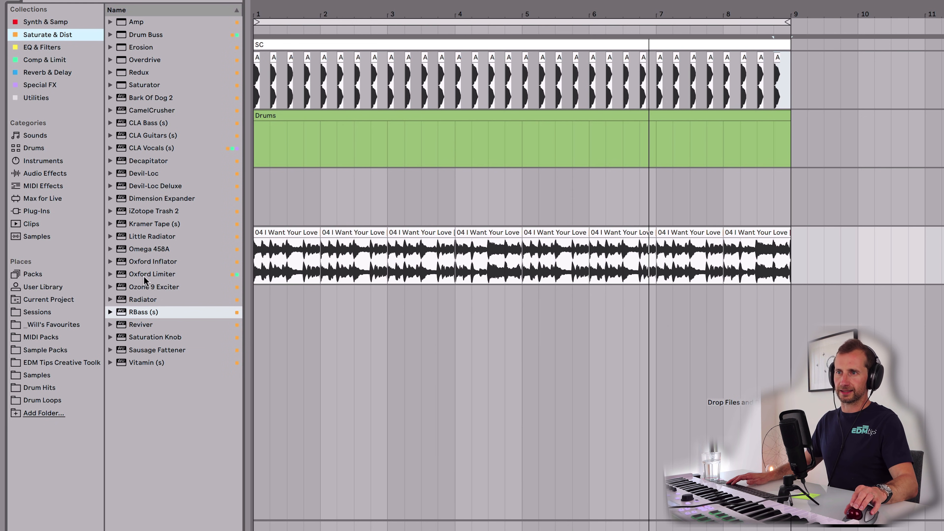
{"action": "left_click", "coordinate": [141, 300]}
{"action": "left_click", "coordinate": [142, 325]}
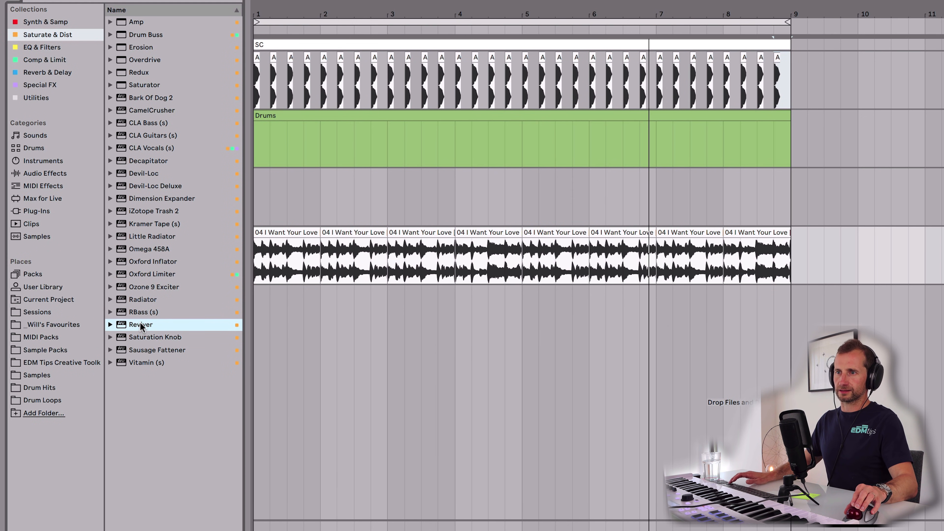
Insert the Redux audio effect before the Compressor on the sample track
{"action": "left_click", "coordinate": [41, 173]}
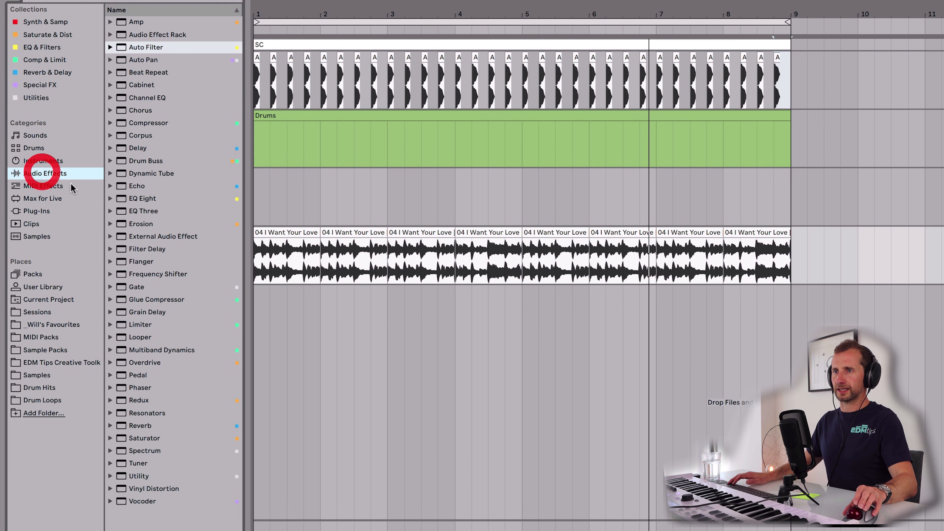
{"action": "left_click", "coordinate": [139, 404]}
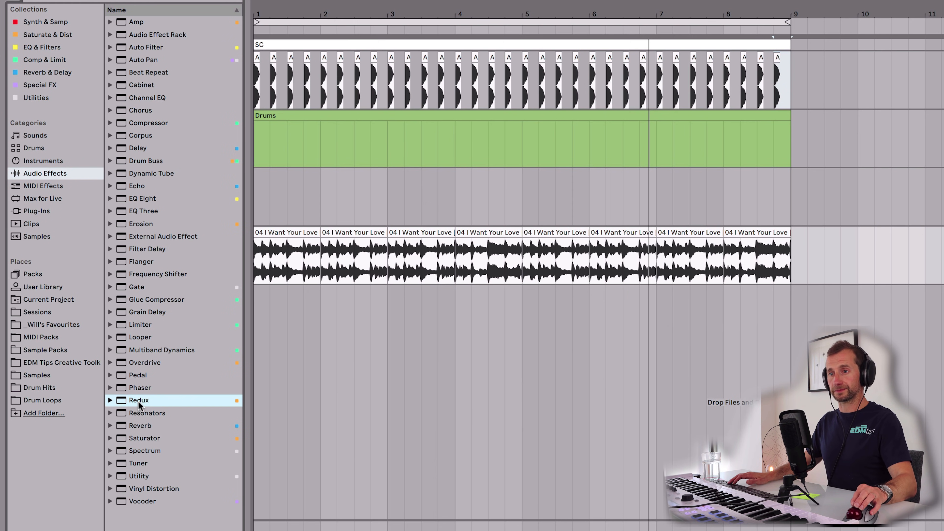
{"action": "left_click_drag", "start_coordinate": [139, 403], "coordinate": [14, 460]}
Set Redux's downsampling to Soft at 4.47 during playback and compare the sample with the effect bypassed
{"action": "key", "text": "space"}
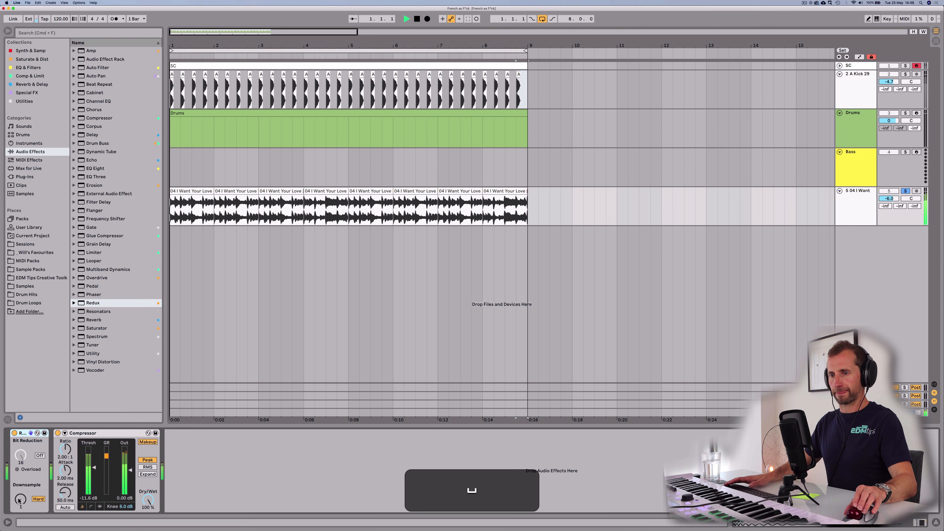
{"action": "left_click", "coordinate": [35, 500]}
{"action": "left_click_drag", "start_coordinate": [21, 499], "coordinate": [21, 481]}
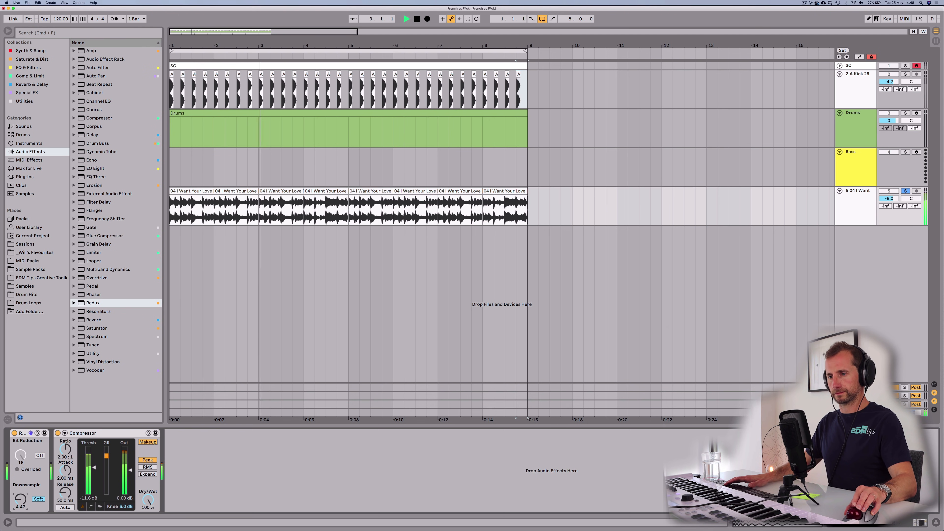
{"action": "left_click", "coordinate": [14, 433]}
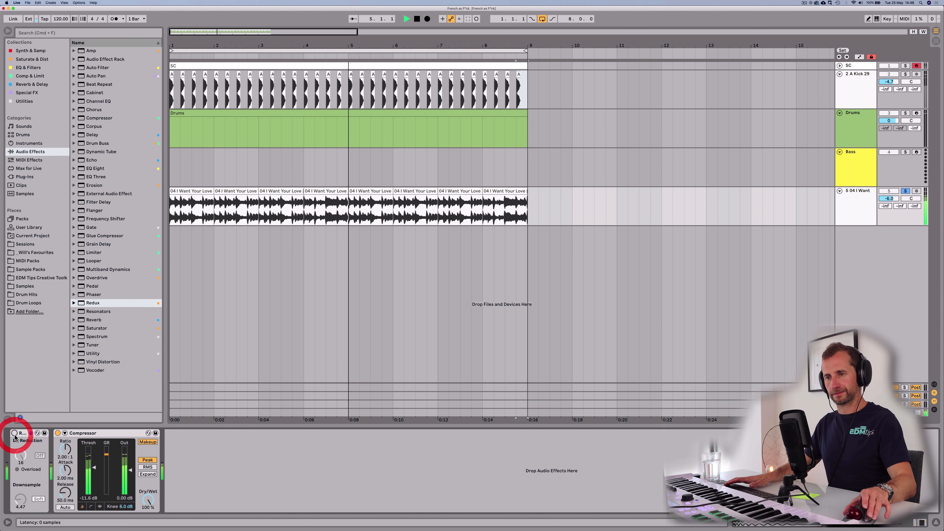
{"action": "left_click", "coordinate": [14, 434]}
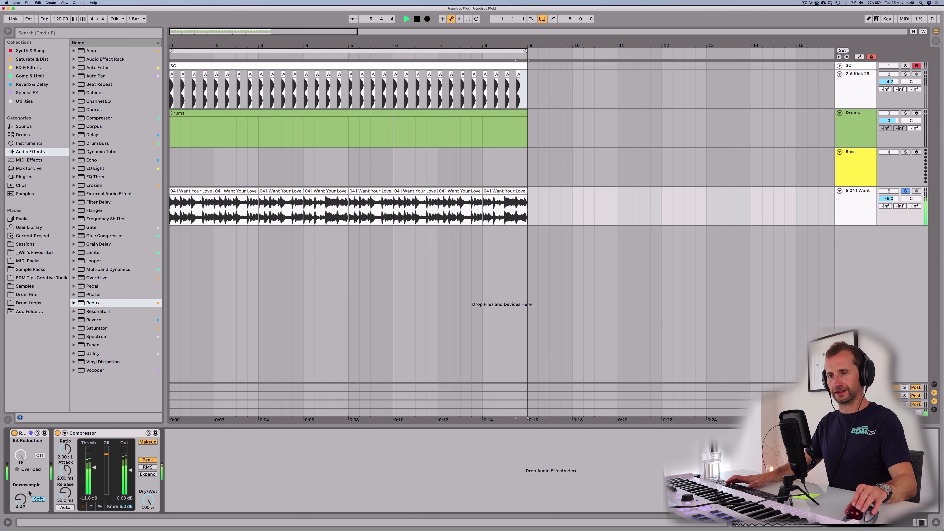
Stop playback and add a Phaser audio effect after the Compressor on the sample track
{"action": "key", "text": "space"}
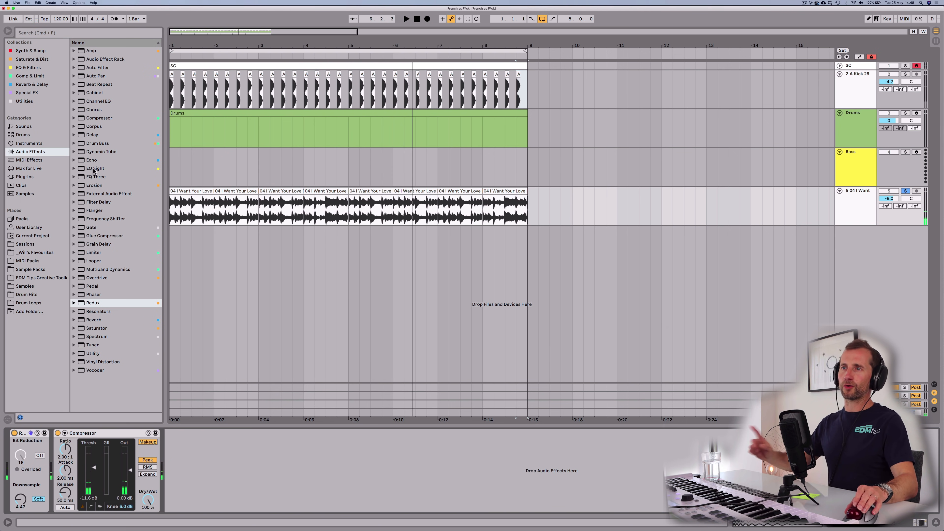
{"action": "left_click", "coordinate": [93, 206]}
{"action": "key", "text": "Down"}
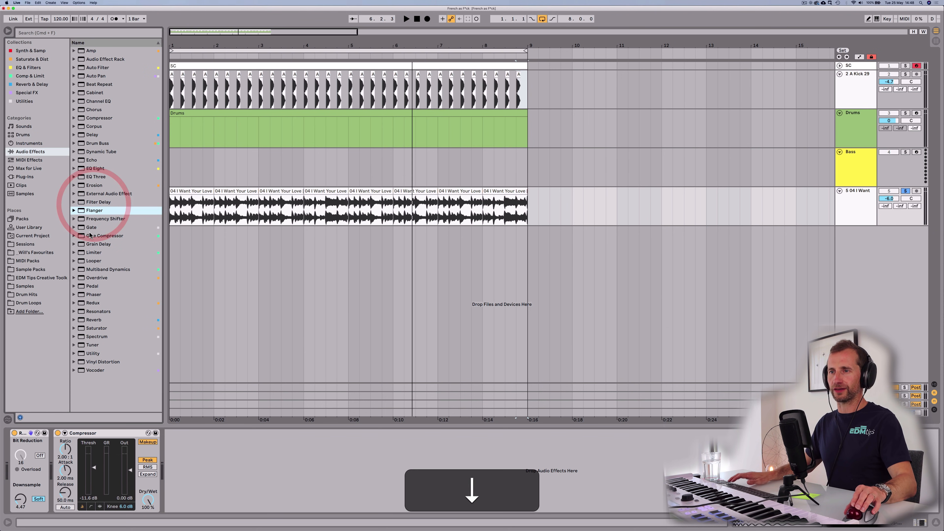
{"action": "left_click", "coordinate": [90, 294]}
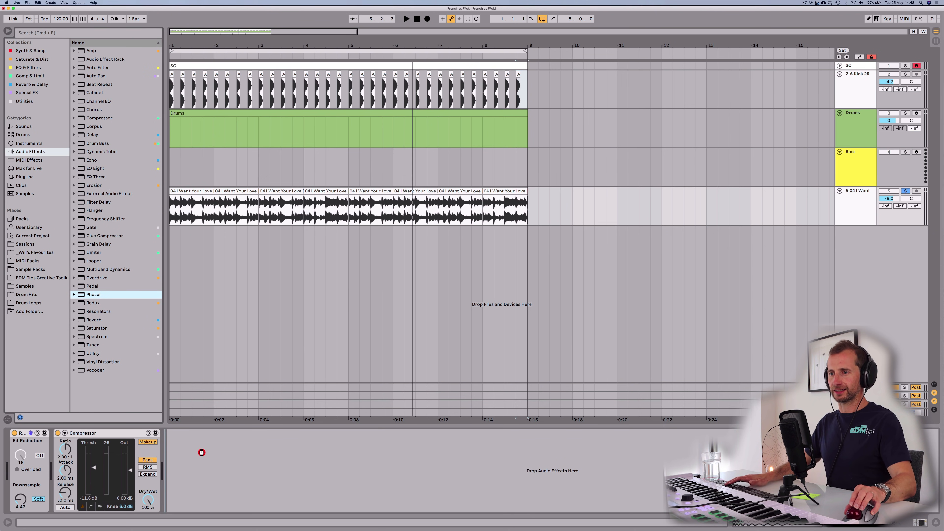
{"action": "left_click_drag", "start_coordinate": [201, 452], "coordinate": [200, 454]}
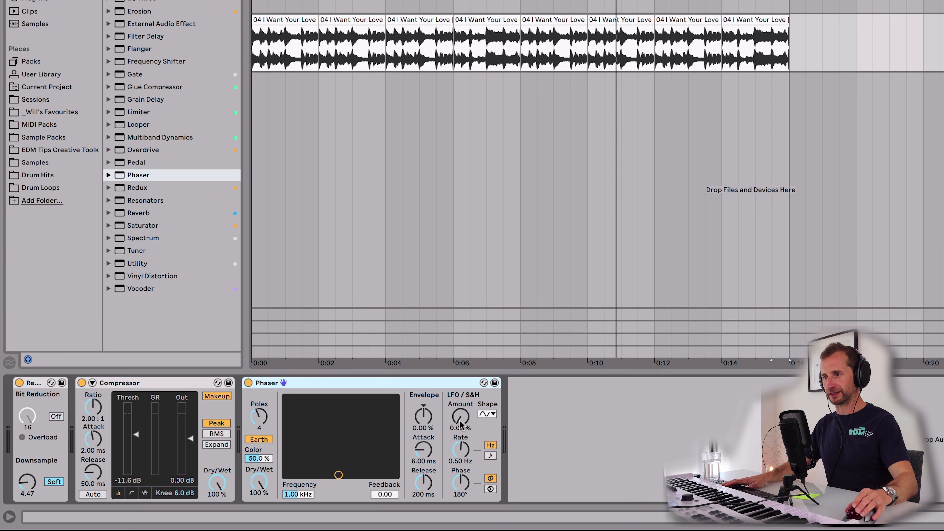
Set the Phaser to 61.1% LFO amount, 0.26 Hz rate, 0.70 feedback, 1.05 kHz frequency and 86.5% dry/wet while the sample plays
{"action": "left_click_drag", "start_coordinate": [308, 456], "coordinate": [308, 452]}
{"action": "left_click_drag", "start_coordinate": [459, 440], "coordinate": [460, 449]}
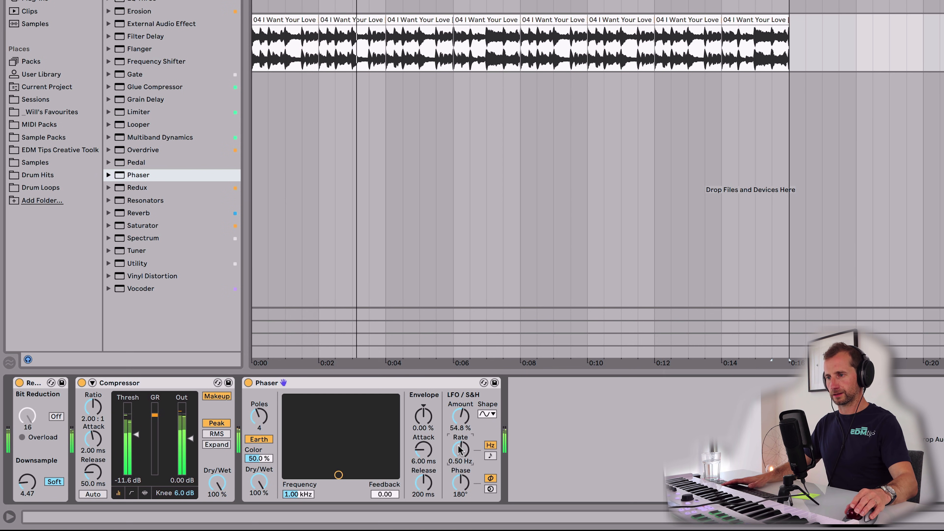
{"action": "left_click_drag", "start_coordinate": [461, 417], "coordinate": [456, 444]}
{"action": "left_click_drag", "start_coordinate": [371, 468], "coordinate": [340, 455]}
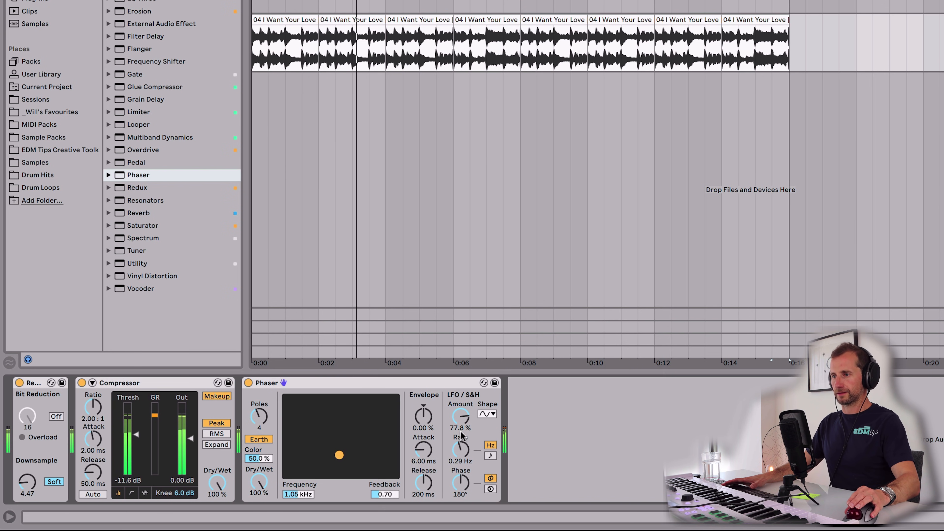
{"action": "left_click_drag", "start_coordinate": [465, 420], "coordinate": [461, 452]}
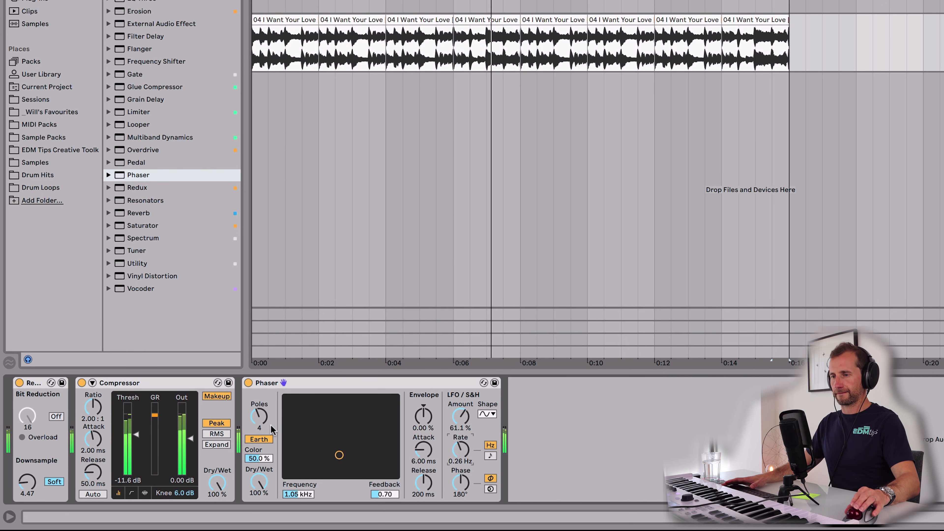
{"action": "mouse_move", "coordinate": [259, 482]}
{"action": "left_mouse_down"}
{"action": "mouse_move", "coordinate": [259, 505]}
{"action": "mouse_move", "coordinate": [259, 483]}
{"action": "left_mouse_up"}
{"action": "key", "text": "space"}
Group the Phaser into an Audio Effect Rack and show the rack's chain list and devices
{"action": "left_click", "coordinate": [308, 383]}
{"action": "key", "text": "super+g"}
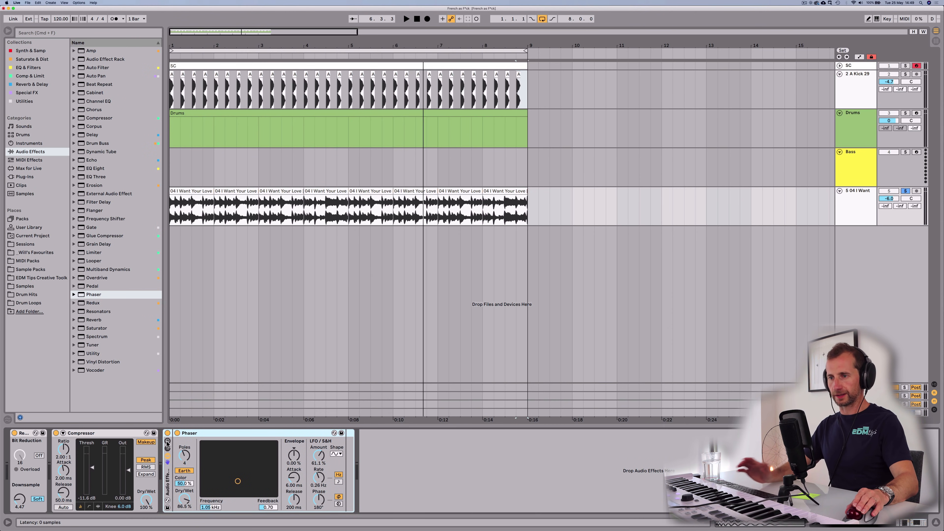
{"action": "left_click", "coordinate": [167, 448]}
{"action": "left_click", "coordinate": [168, 448]}
{"action": "left_click", "coordinate": [167, 448]}
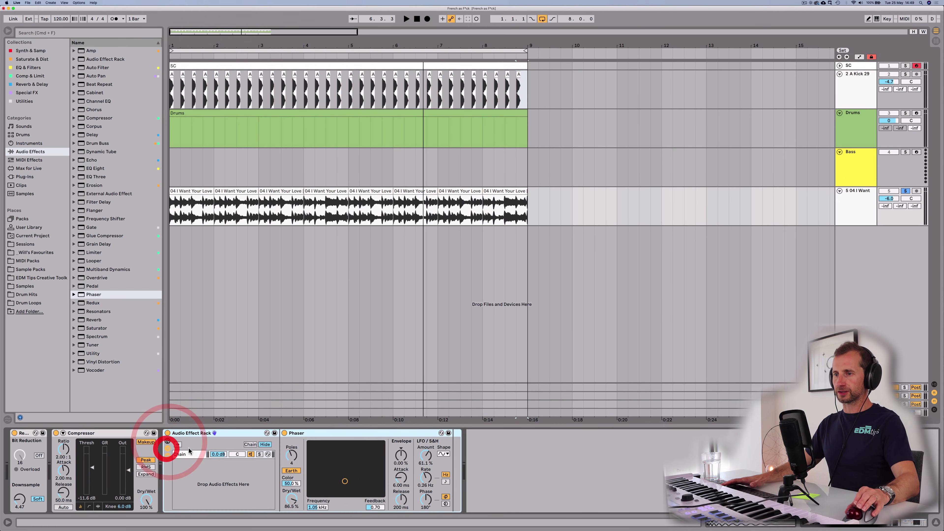
Duplicate the rack's chain and delete the Phaser from the first of the two chains
{"action": "left_click", "coordinate": [189, 454]}
{"action": "key", "text": "super+d"}
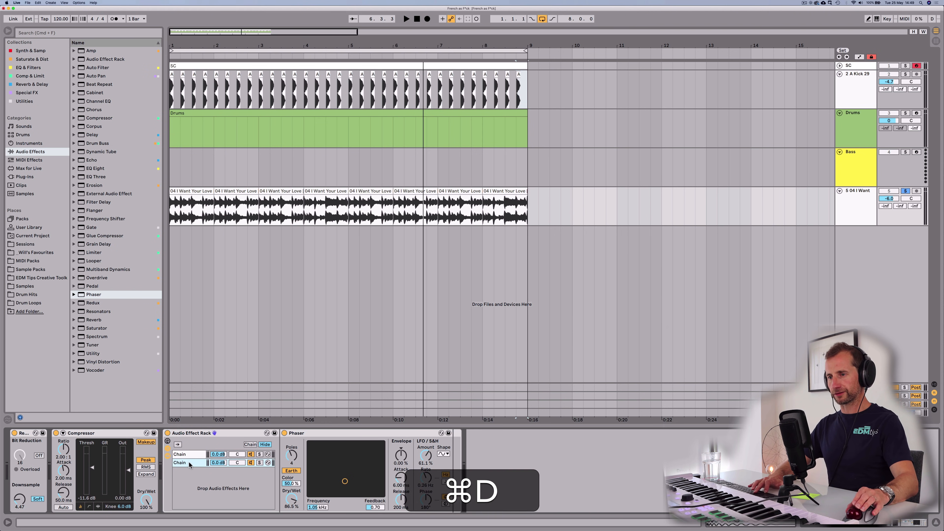
{"action": "left_click", "coordinate": [189, 454]}
{"action": "left_click", "coordinate": [192, 462]}
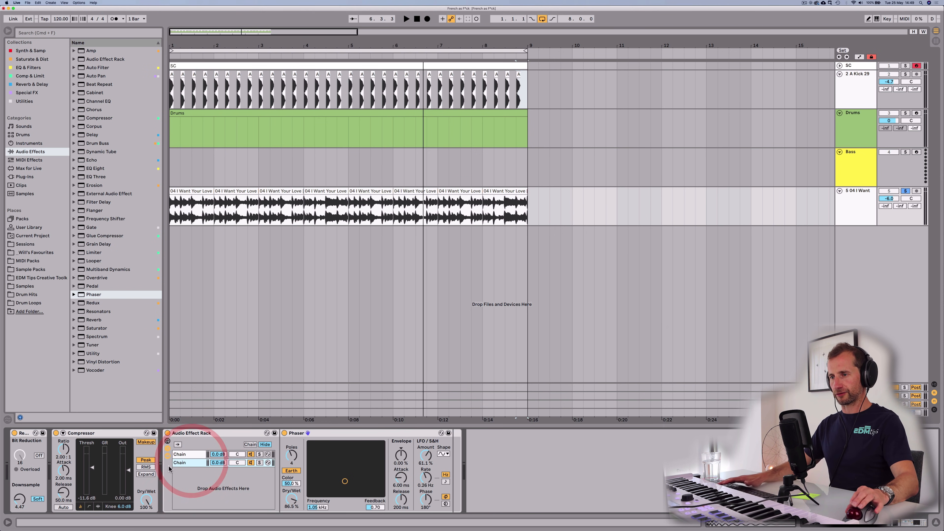
{"action": "left_click", "coordinate": [333, 433]}
{"action": "key", "text": "BackSpace"}
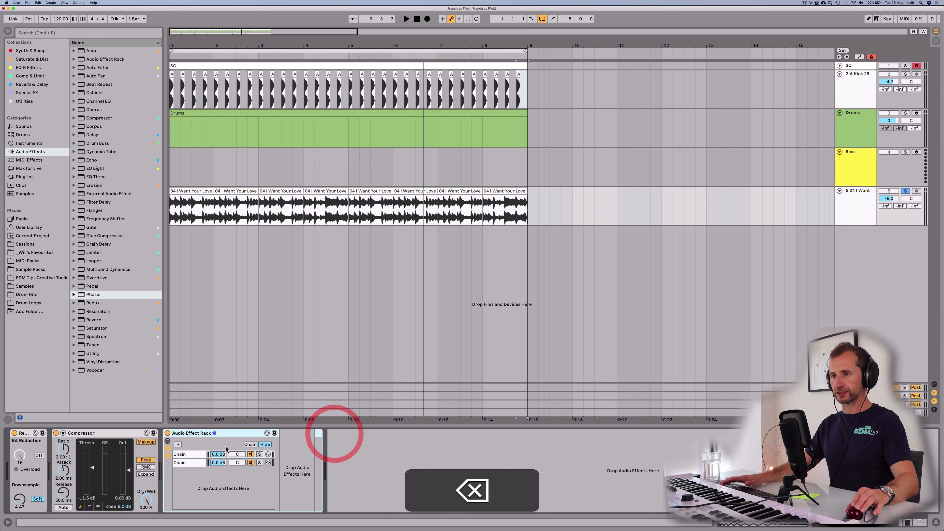
{"action": "left_click", "coordinate": [202, 455]}
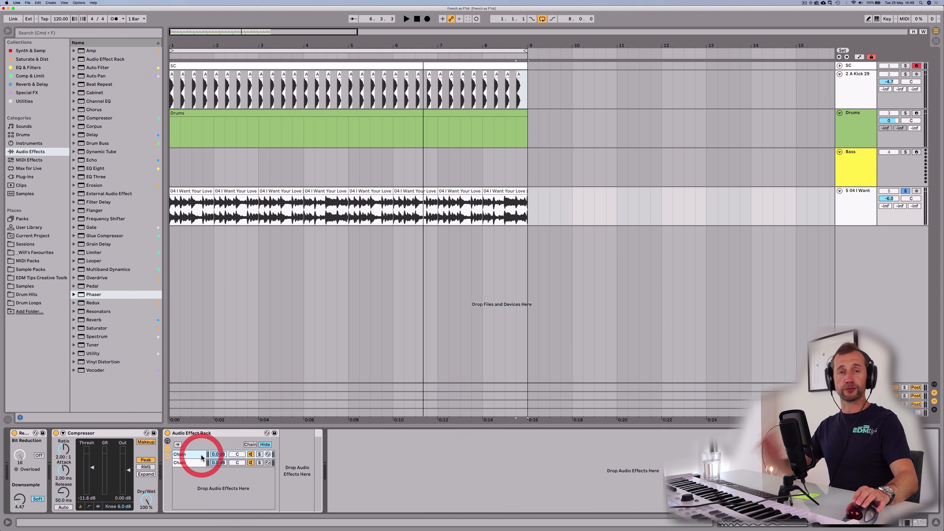
Add EQ Eight to the first chain, solo that chain, and switch the EQ from band 1 to band 8
{"action": "left_click", "coordinate": [42, 67]}
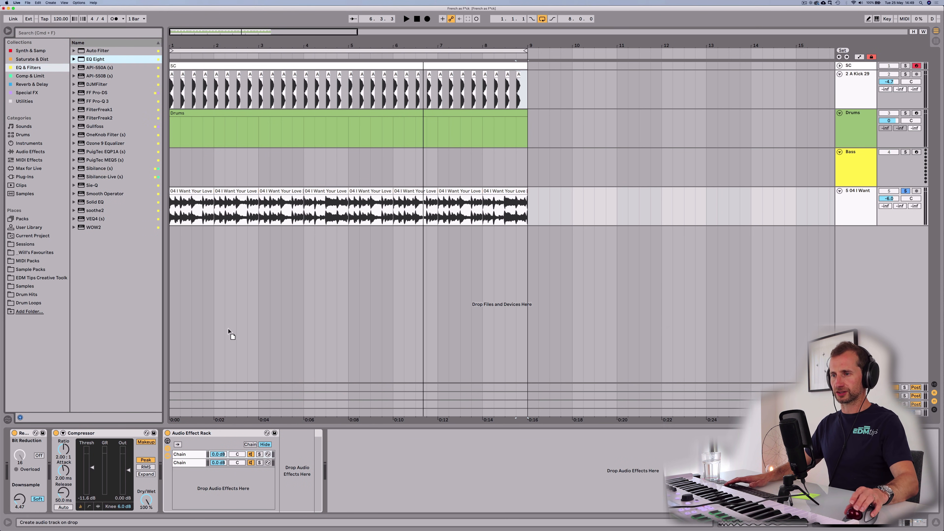
{"action": "left_click_drag", "start_coordinate": [308, 418], "coordinate": [306, 450]}
{"action": "left_click", "coordinate": [260, 454]}
{"action": "left_click", "coordinate": [310, 508]}
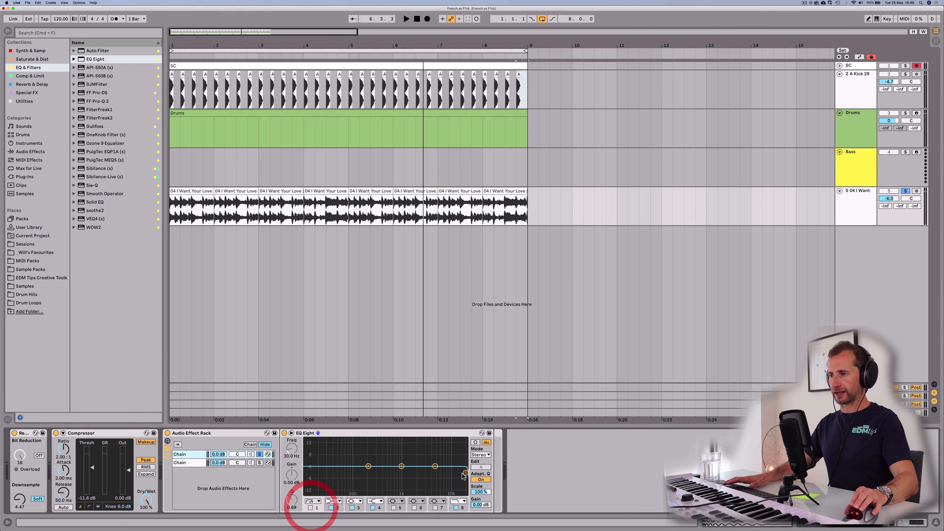
{"action": "left_click", "coordinate": [465, 473]}
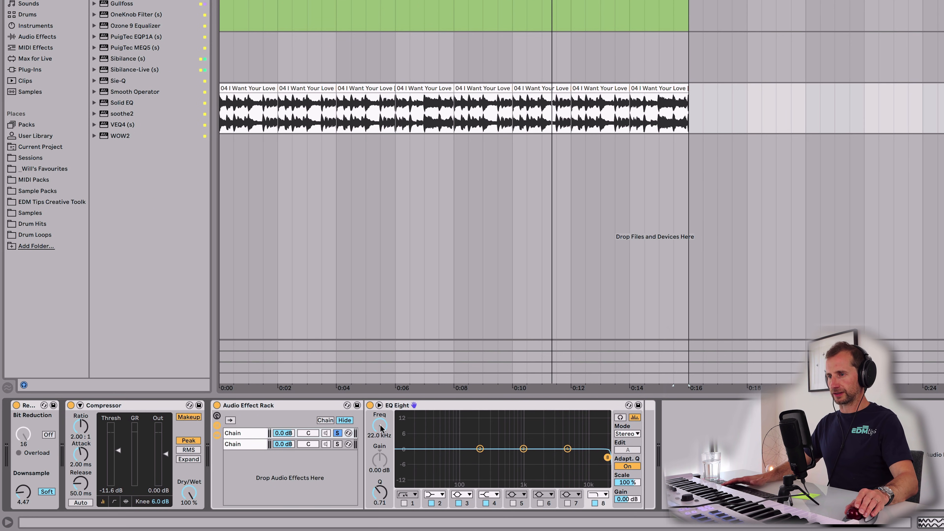
Set EQ Eight's band 8 to a steep low-pass at 212 Hz while the first chain plays
{"action": "key", "text": "space"}
{"action": "left_click_drag", "start_coordinate": [381, 427], "coordinate": [381, 478]}
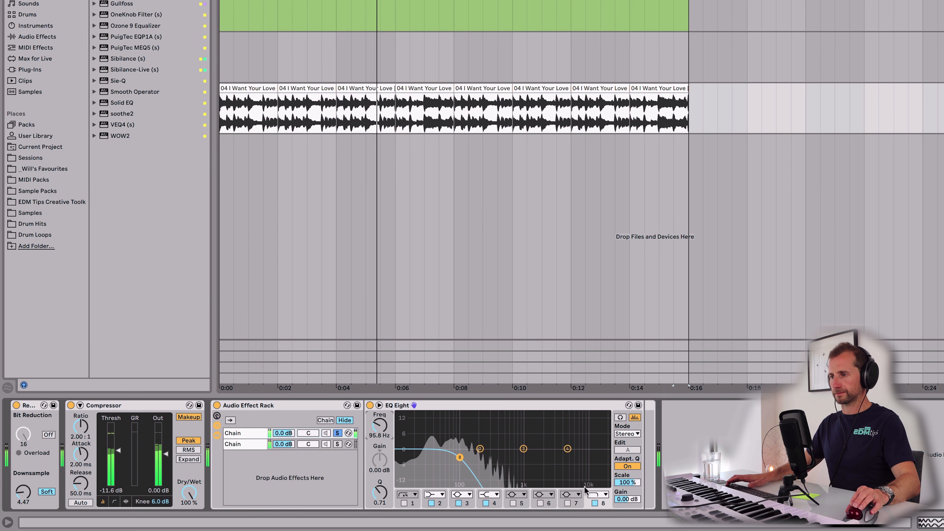
{"action": "left_click", "coordinate": [598, 494]}
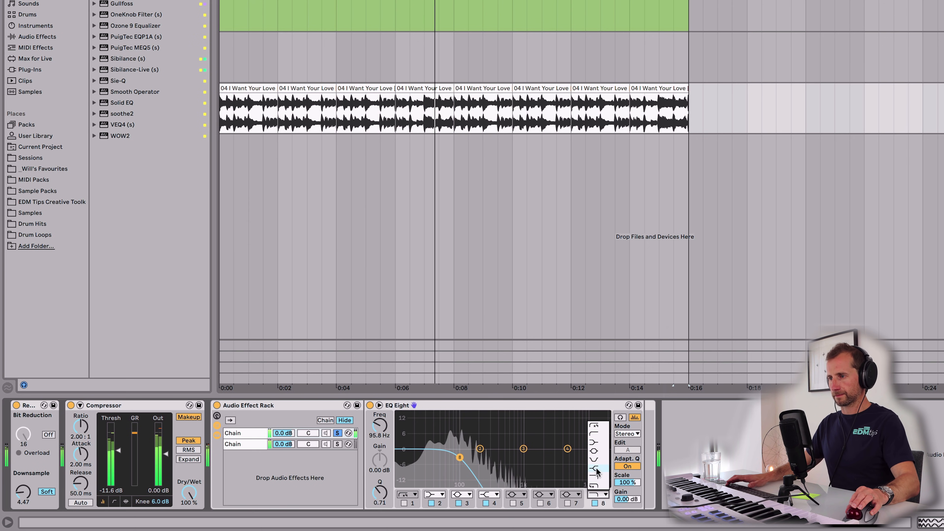
{"action": "left_click", "coordinate": [595, 478]}
{"action": "left_click_drag", "start_coordinate": [378, 427], "coordinate": [378, 417]}
{"action": "left_click", "coordinate": [598, 494]}
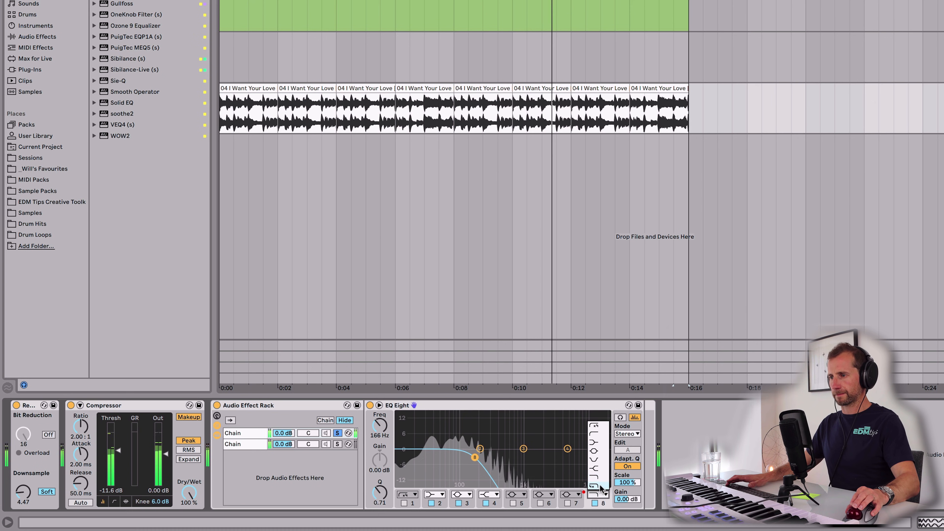
{"action": "left_click", "coordinate": [600, 486]}
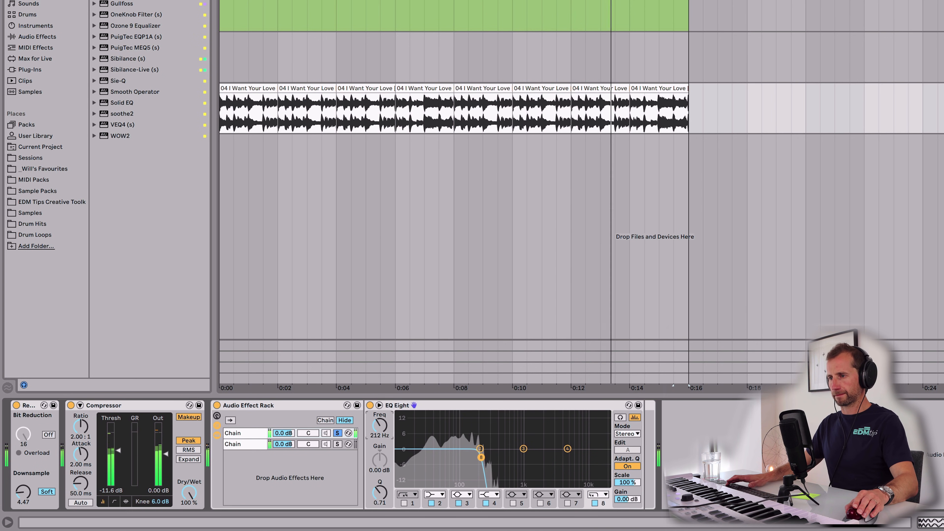
Try the gentler low-pass slope on EQ Eight's band 8 and undo the change
{"action": "left_click", "coordinate": [597, 494]}
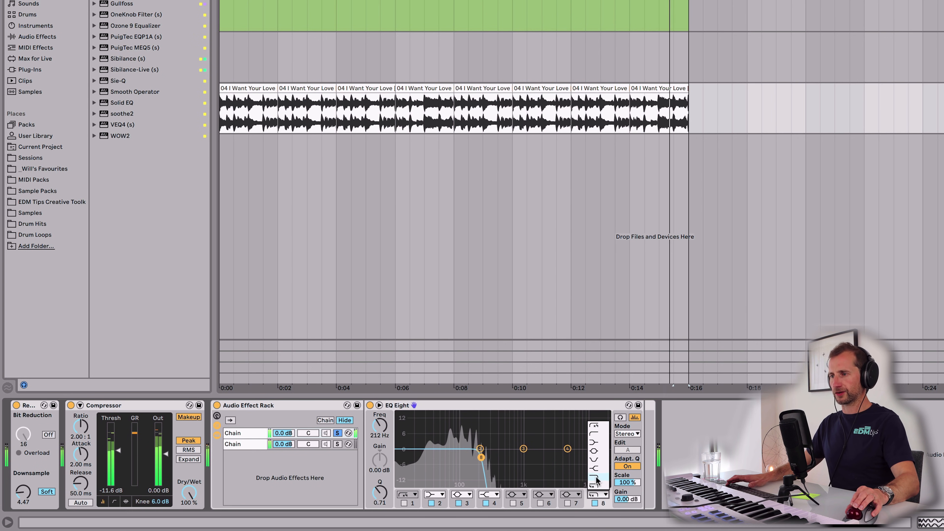
{"action": "left_click", "coordinate": [599, 486]}
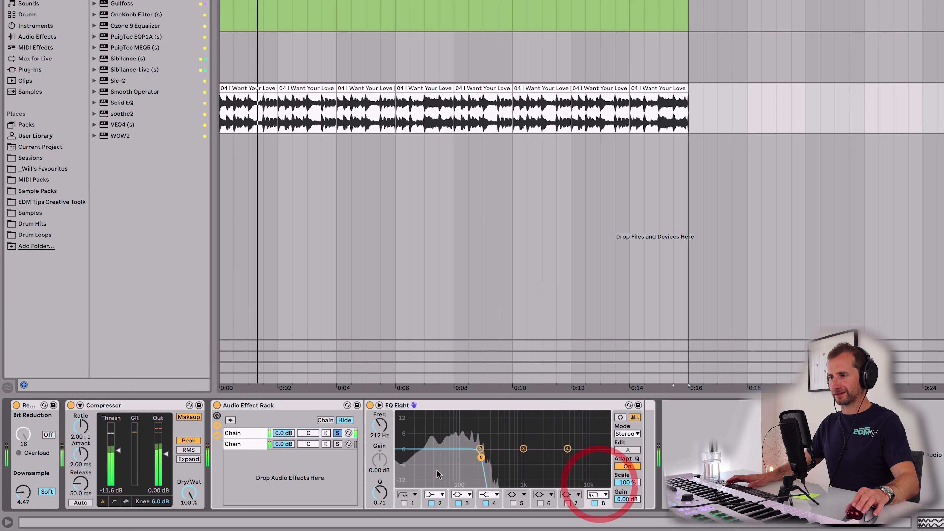
{"action": "left_click", "coordinate": [599, 496]}
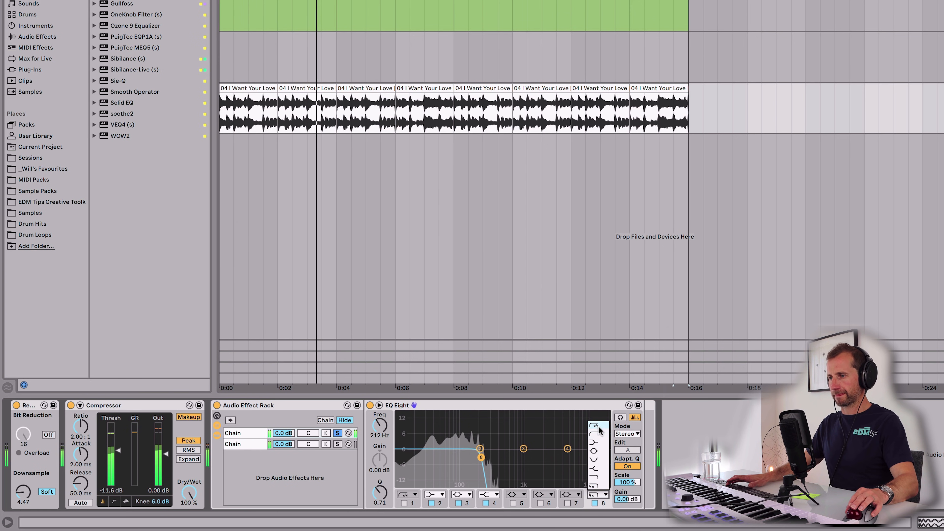
{"action": "left_click", "coordinate": [597, 477]}
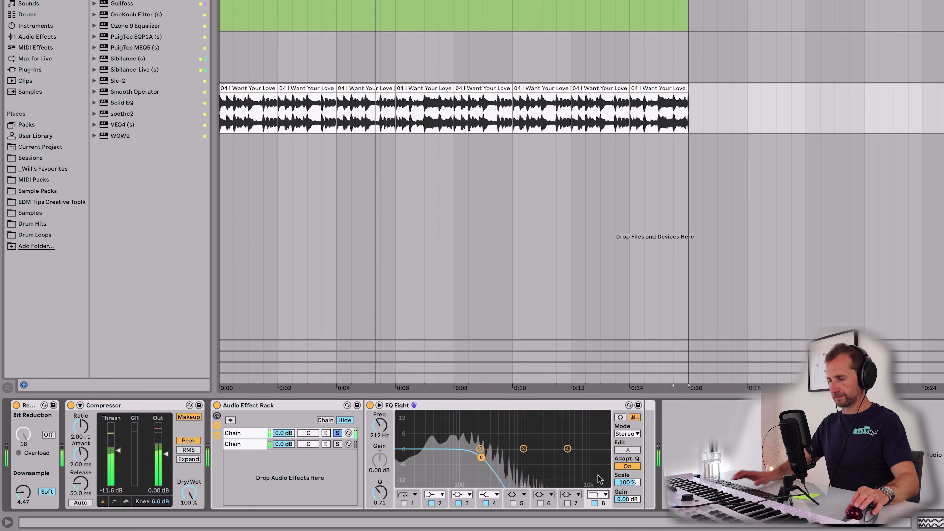
{"action": "key", "text": "super+z"}
Solo the second chain instead of the first, and insert EQ Eight before its Phaser with a steep high-pass at 199 Hz
{"action": "left_click", "coordinate": [256, 444]}
{"action": "left_click", "coordinate": [334, 446]}
{"action": "left_click", "coordinate": [338, 434]}
{"action": "left_click", "coordinate": [251, 446]}
{"action": "left_click", "coordinate": [338, 444]}
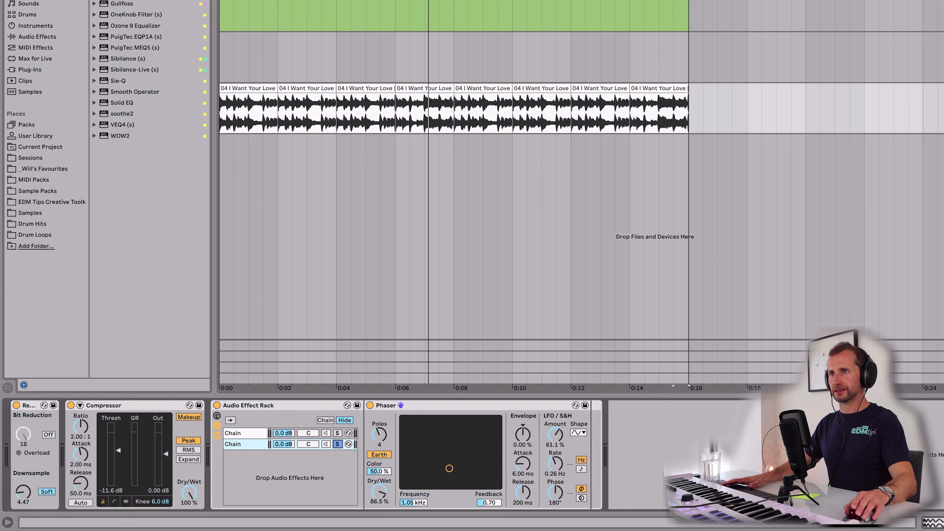
{"action": "left_click_drag", "start_coordinate": [95, 59], "coordinate": [268, 355]}
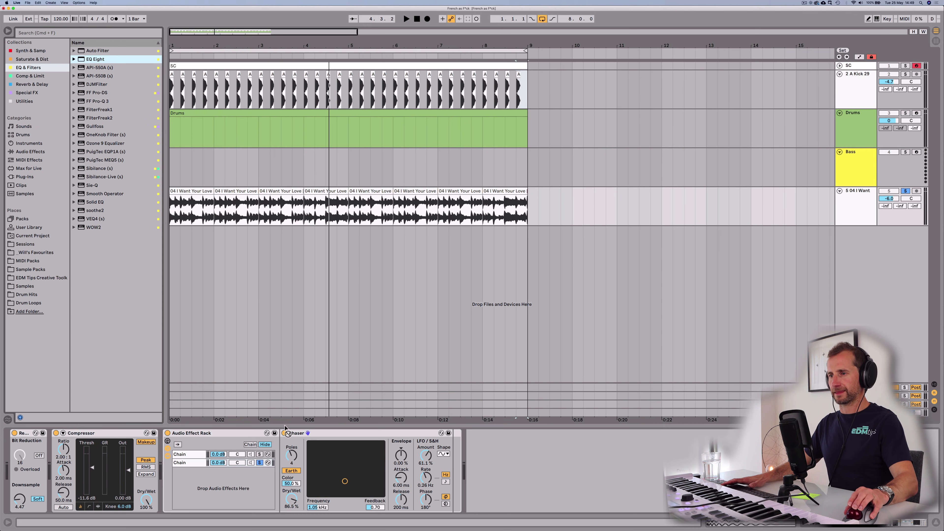
{"action": "mouse_move", "coordinate": [285, 426]}
{"action": "left_mouse_down"}
{"action": "mouse_move", "coordinate": [291, 442]}
{"action": "mouse_move", "coordinate": [291, 431]}
{"action": "left_mouse_up"}
{"action": "key", "text": "space"}
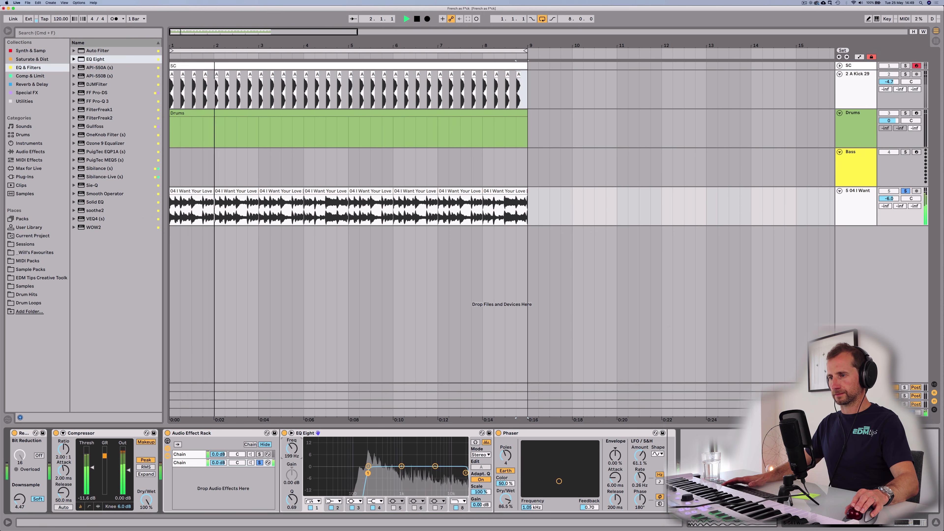
Unsolo the second chain to hear both chains together, and collapse the Audio Effect Rack
{"action": "left_click", "coordinate": [260, 463]}
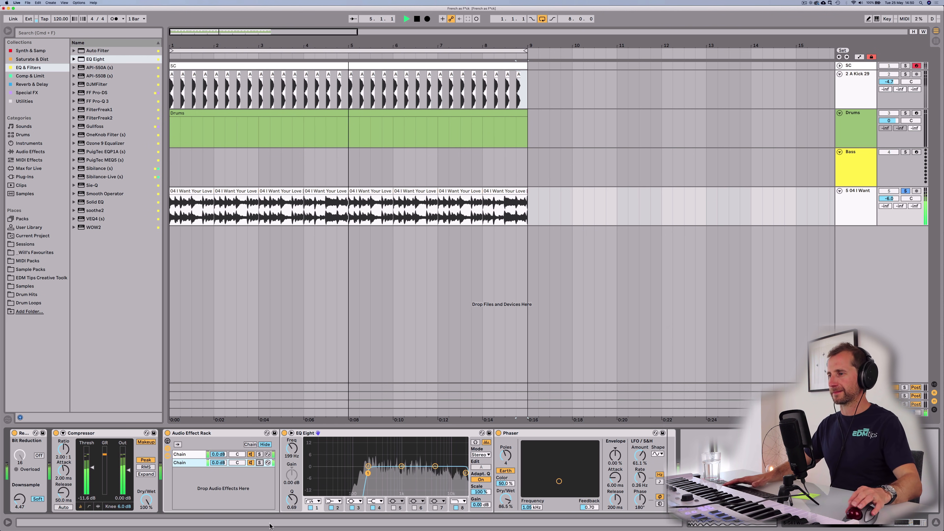
{"action": "double_click", "coordinate": [216, 433]}
{"action": "key", "text": "space"}
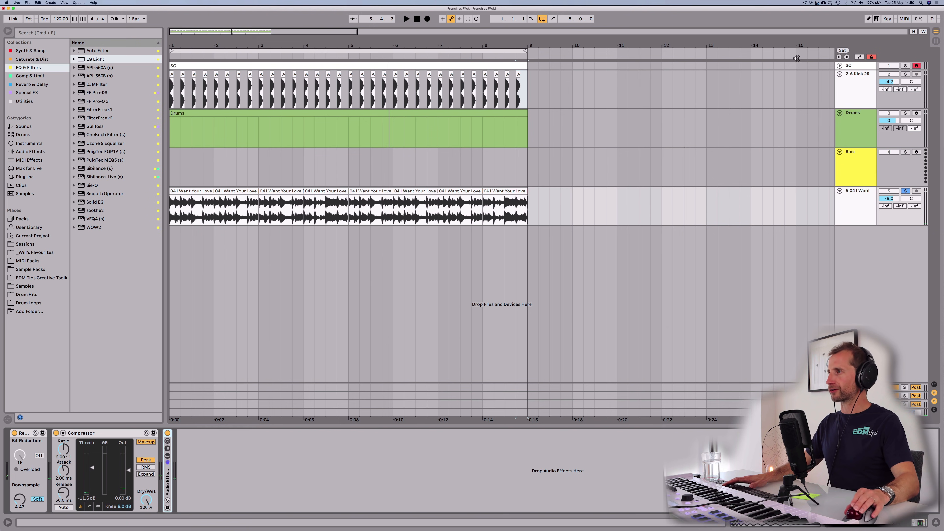
Examine the SC track's MIDI clip and its Rim-808 sidechain trigger, and fold the track again
{"action": "left_click", "coordinate": [839, 66]}
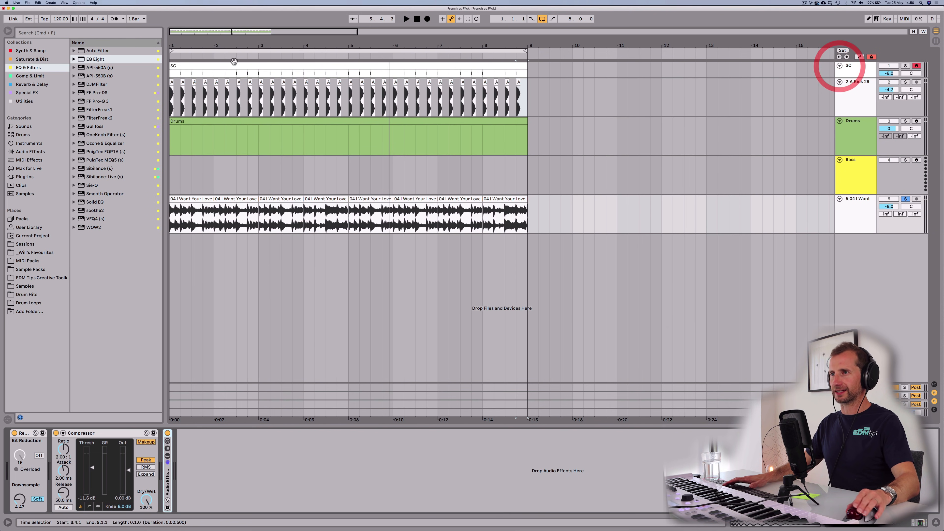
{"action": "double_click", "coordinate": [184, 66]}
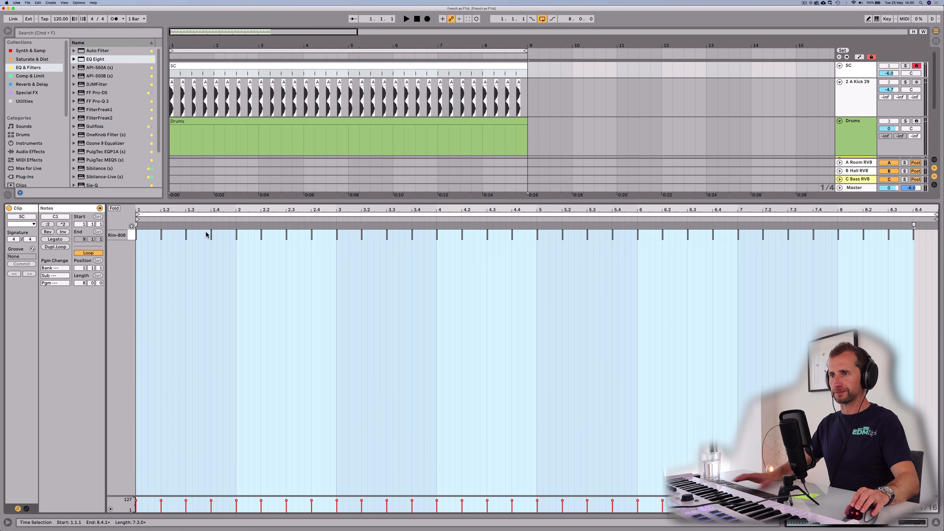
{"action": "key", "text": "shift+Tab"}
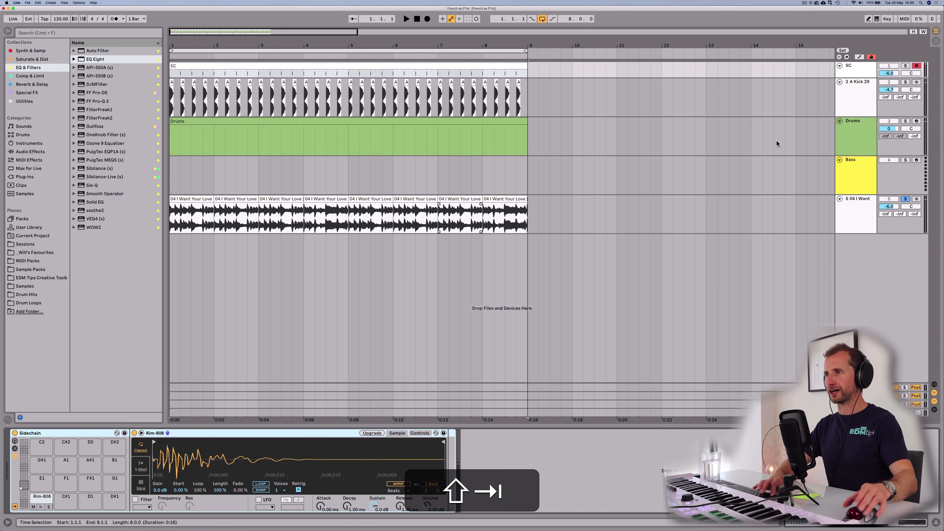
{"action": "left_click", "coordinate": [840, 66]}
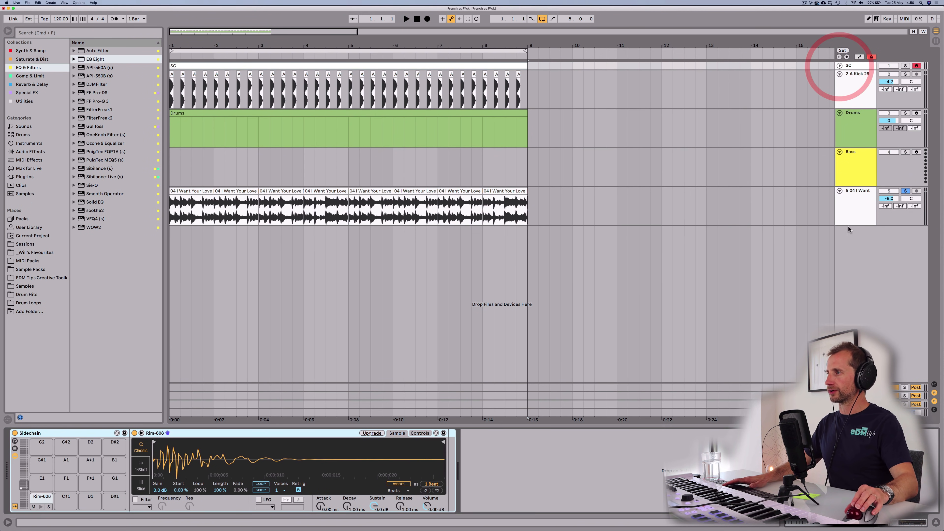
Add a Compressor after the rack on the I Want track, sidechained from SC, with threshold -inf dB, ratio inf:1 and attack 0.01 ms
{"action": "left_click", "coordinate": [850, 219]}
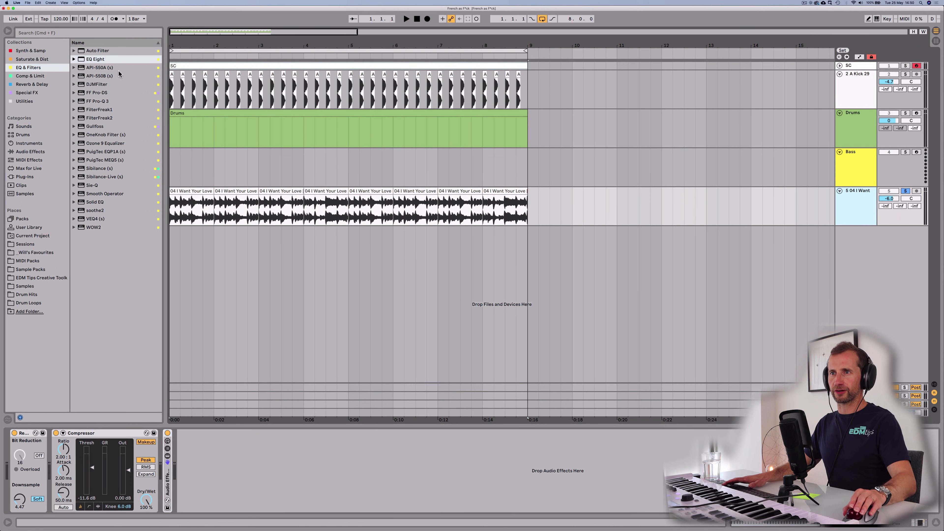
{"action": "left_click", "coordinate": [39, 76]}
{"action": "left_click_drag", "start_coordinate": [99, 50], "coordinate": [275, 304]}
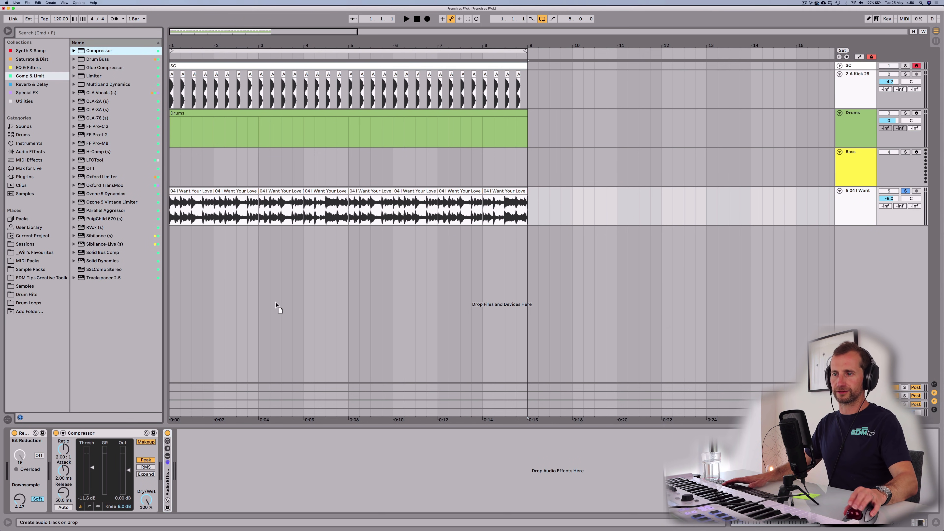
{"action": "left_click_drag", "start_coordinate": [290, 424], "coordinate": [283, 477]}
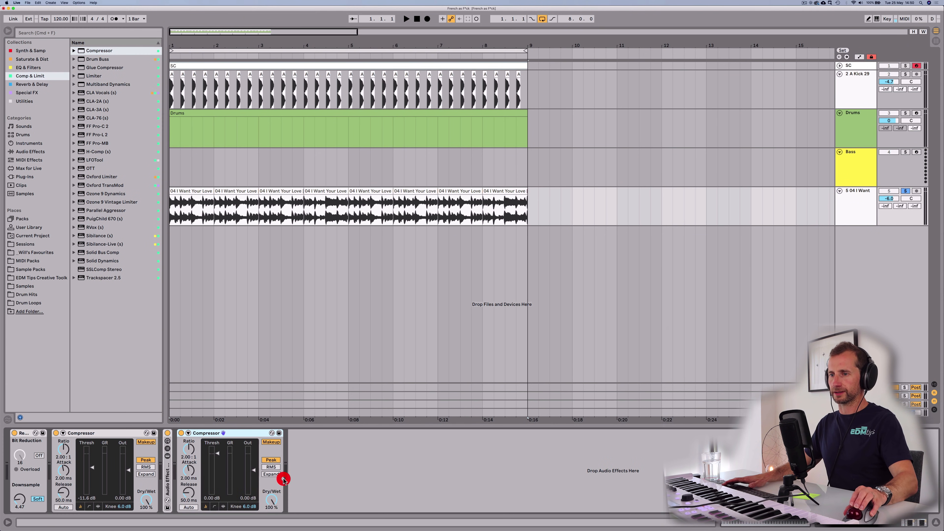
{"action": "left_click", "coordinate": [188, 433]}
{"action": "left_click", "coordinate": [195, 455]}
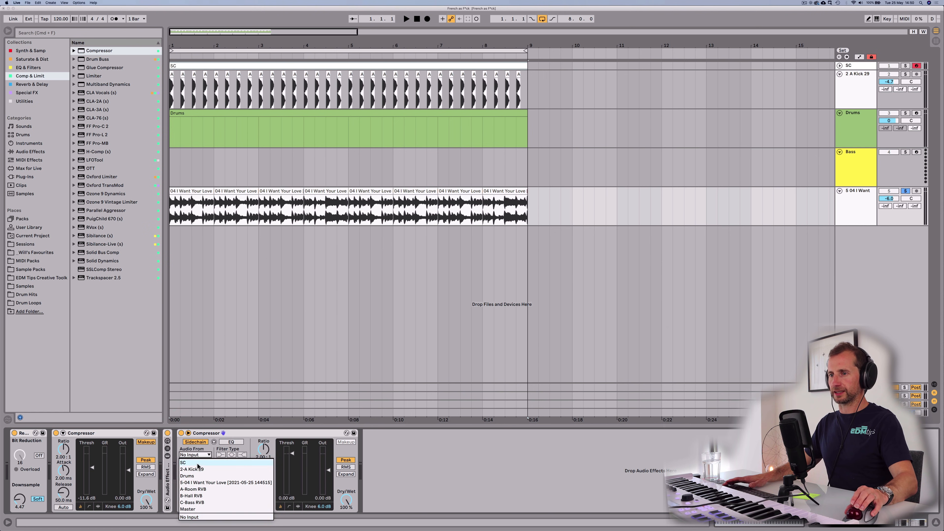
{"action": "left_click", "coordinate": [197, 463]}
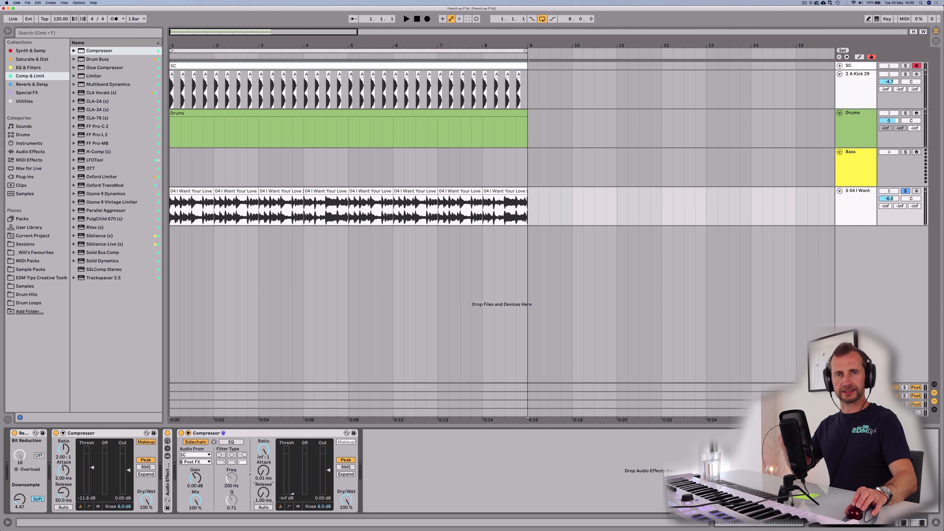
Set the sidechain Compressor's release to 53.6 ms during playback, and solo the kick together with the sample
{"action": "key", "text": "space"}
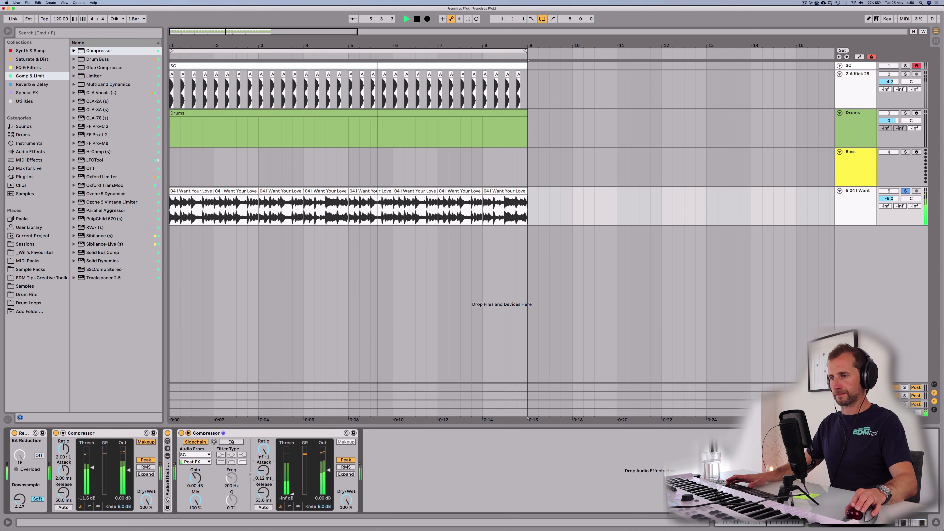
{"action": "key", "text": "super+space"}
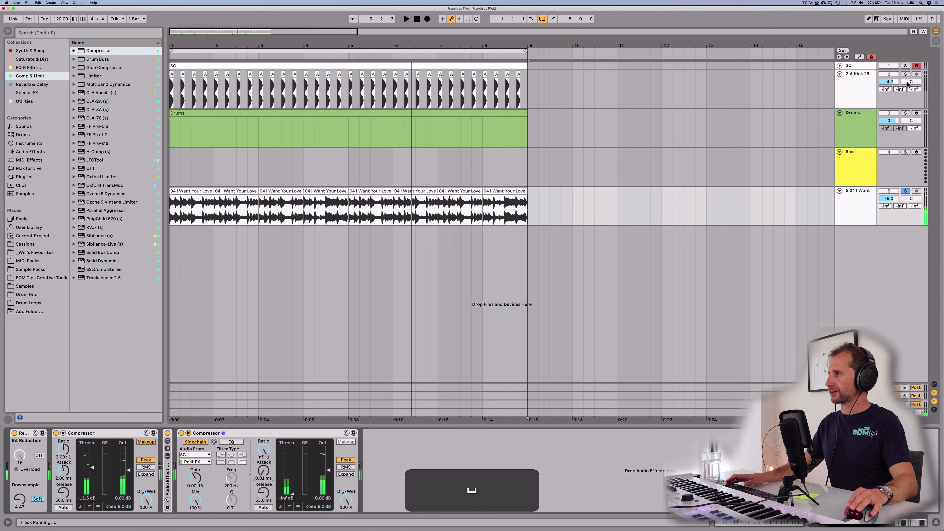
{"action": "left_click", "coordinate": [905, 75], "text": "super"}
{"action": "key", "text": "space"}
{"action": "left_click", "coordinate": [856, 206]}
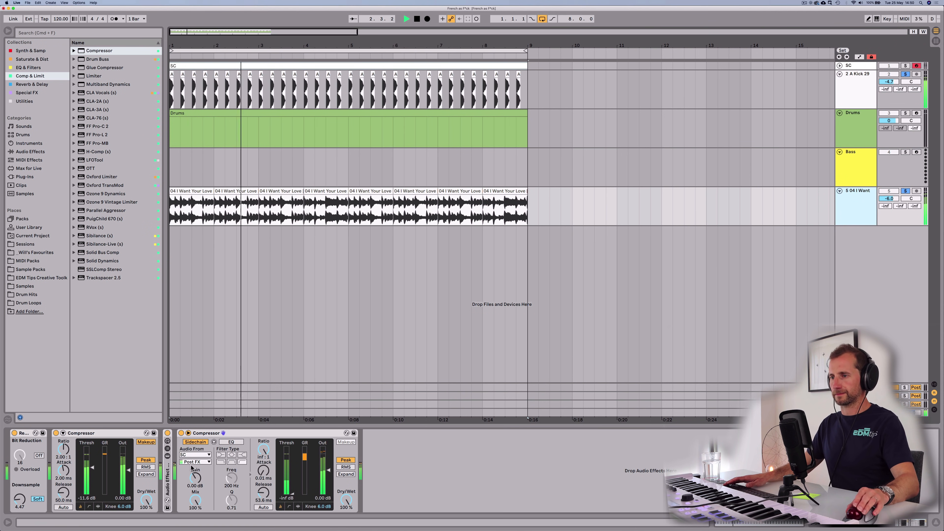
Compare playback with the sidechain Compressor bypassed and active, leave it on, and save the set
{"action": "left_click", "coordinate": [181, 433]}
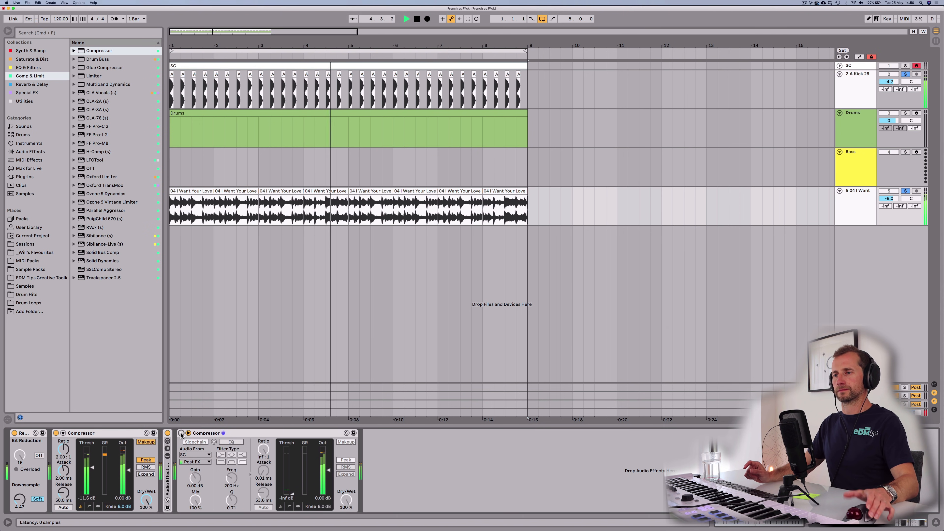
{"action": "left_click", "coordinate": [181, 433]}
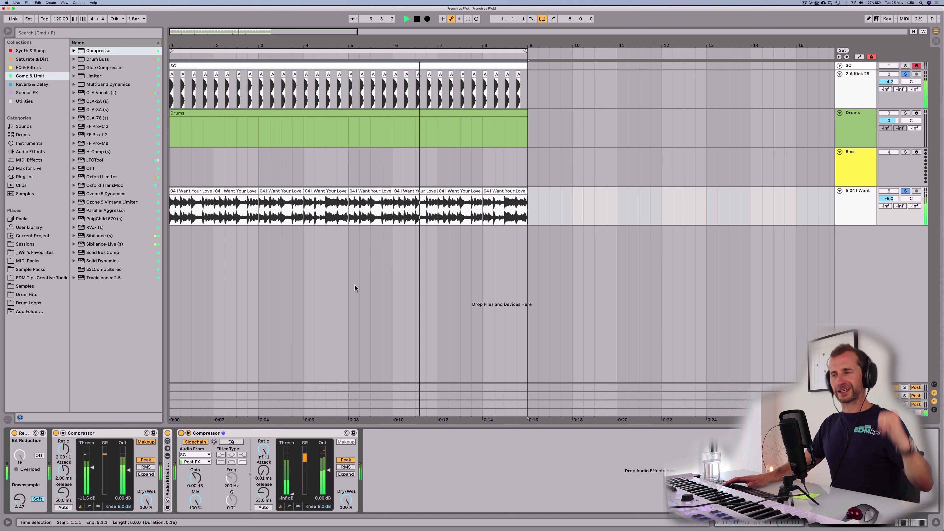
{"action": "key", "text": "super+s"}
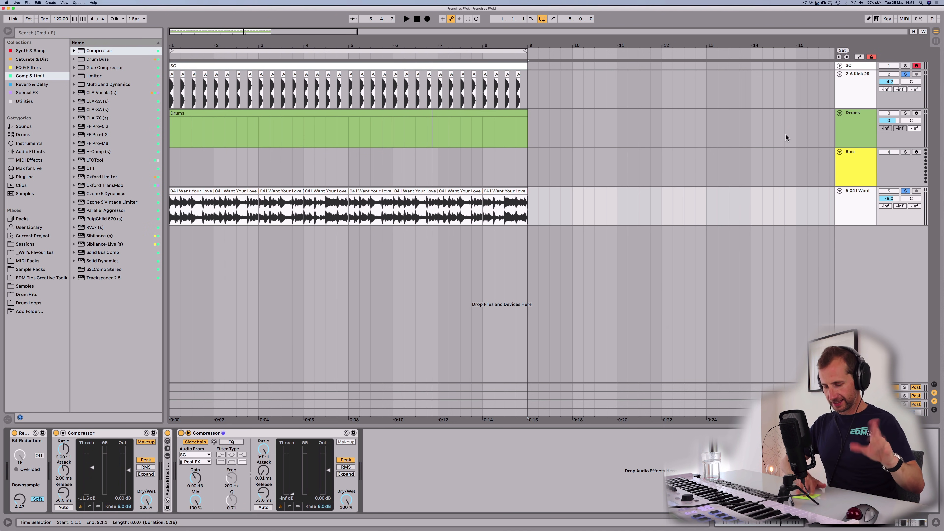
Insert a new audio track directly below the Drums track
{"action": "left_click", "coordinate": [865, 167]}
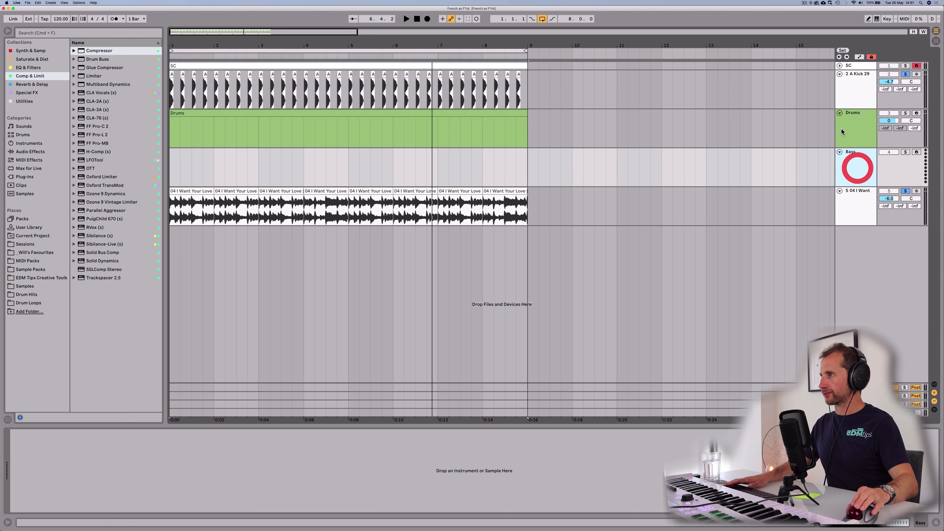
{"action": "left_click", "coordinate": [841, 128]}
{"action": "key", "text": "super+t"}
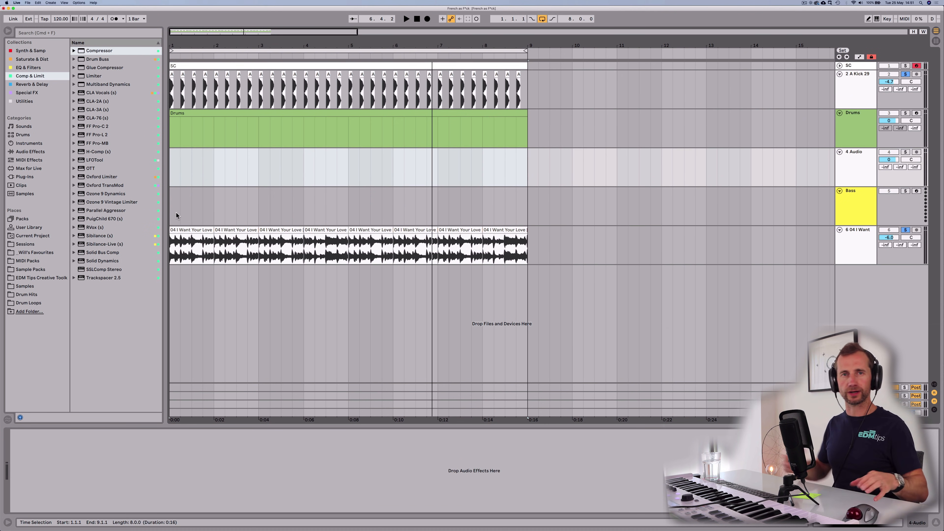
Preview loops in the VEH3 Houseloops 128BPM folder under Drum Loops, House / Techno, and collapse that folder
{"action": "left_click", "coordinate": [29, 303]}
{"action": "left_click", "coordinate": [105, 85]}
{"action": "key", "text": "Right"}
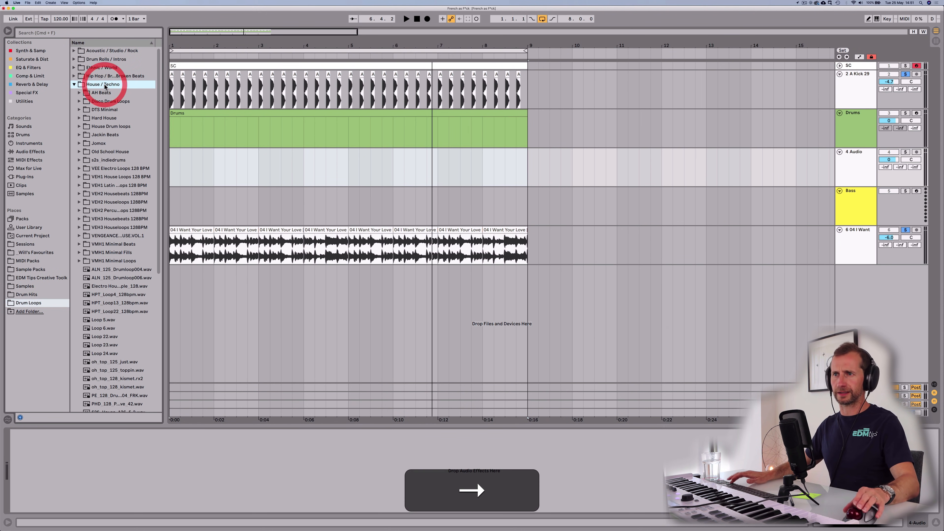
{"action": "left_click", "coordinate": [109, 228]}
{"action": "key", "text": "Right"}
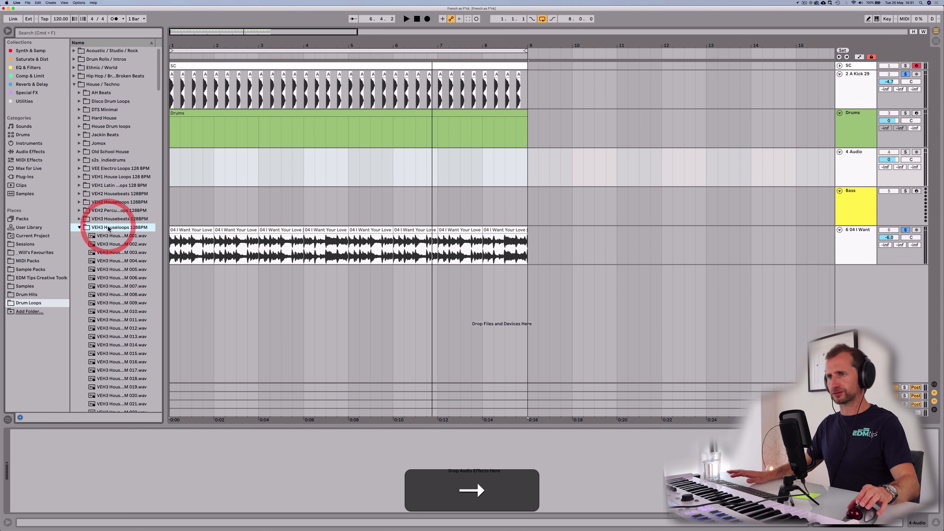
{"action": "key", "text": "Down"}
{"action": "key", "text": "Down"}
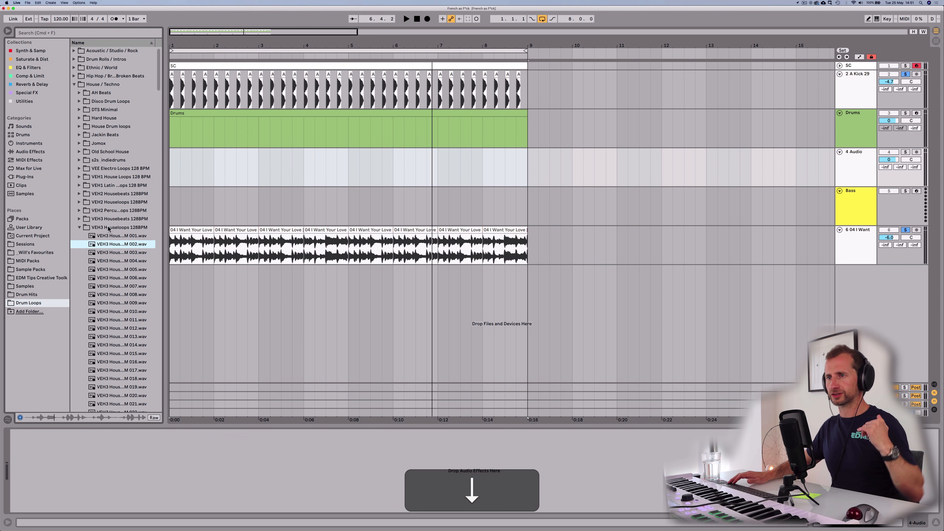
{"action": "key", "text": "Down"}
{"action": "key", "text": "Down"}
{"action": "key", "text": "Down"}
{"action": "key", "text": "Down"}
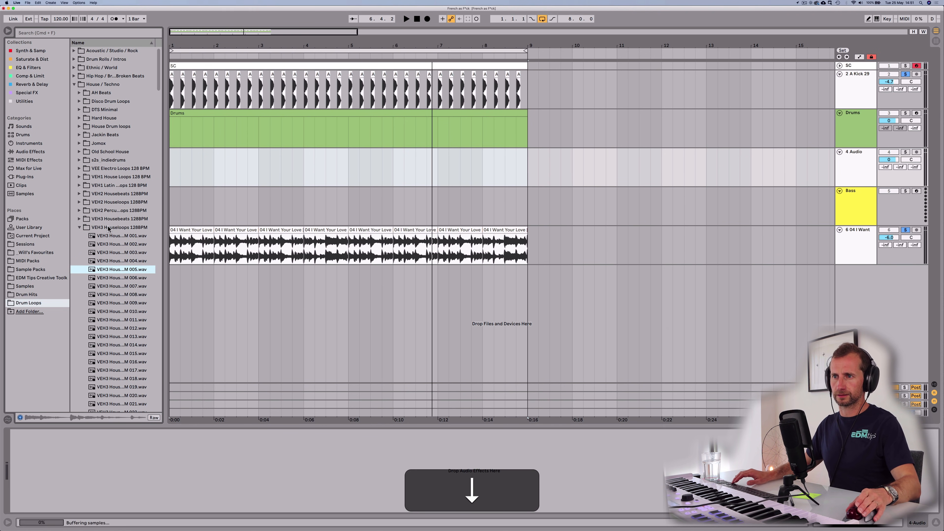
{"action": "key", "text": "Down"}
{"action": "key", "text": "Down"}
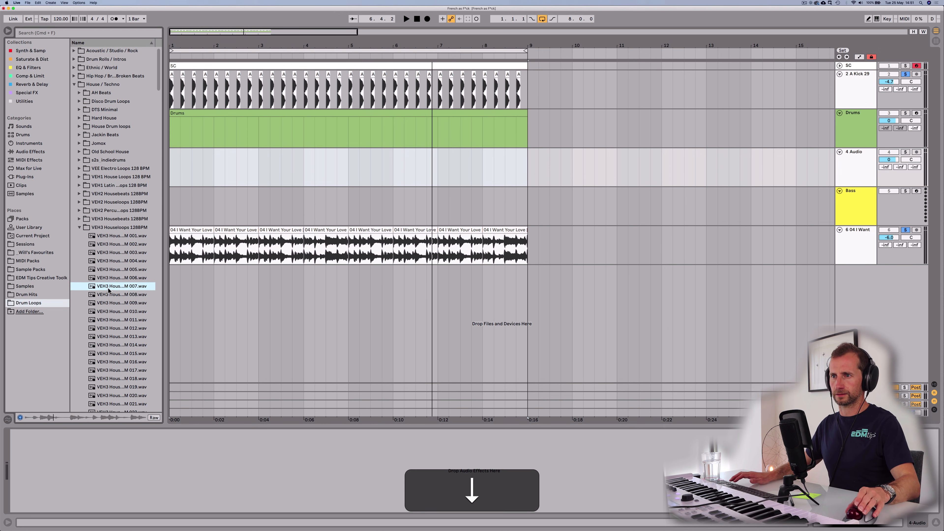
{"action": "key", "text": "Up"}
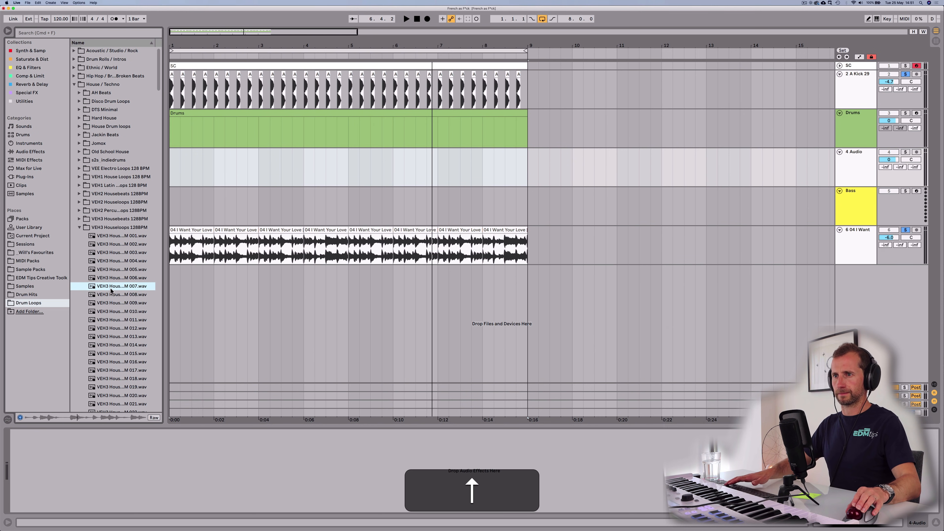
{"action": "left_click", "coordinate": [112, 303]}
{"action": "left_click", "coordinate": [113, 288]}
{"action": "left_click", "coordinate": [109, 317]}
{"action": "left_click", "coordinate": [115, 228]}
{"action": "key", "text": "Left"}
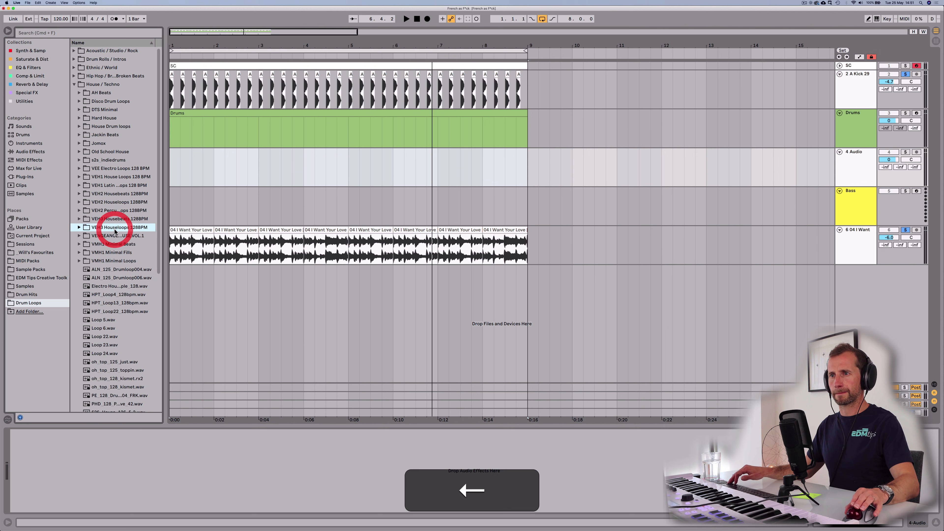
Expand the VEH3 Housebeats 128BPM folder and preview its beats one after another, from 01 to 16
{"action": "key", "text": "Down"}
{"action": "key", "text": "Down"}
{"action": "key", "text": "Up"}
{"action": "key", "text": "Up"}
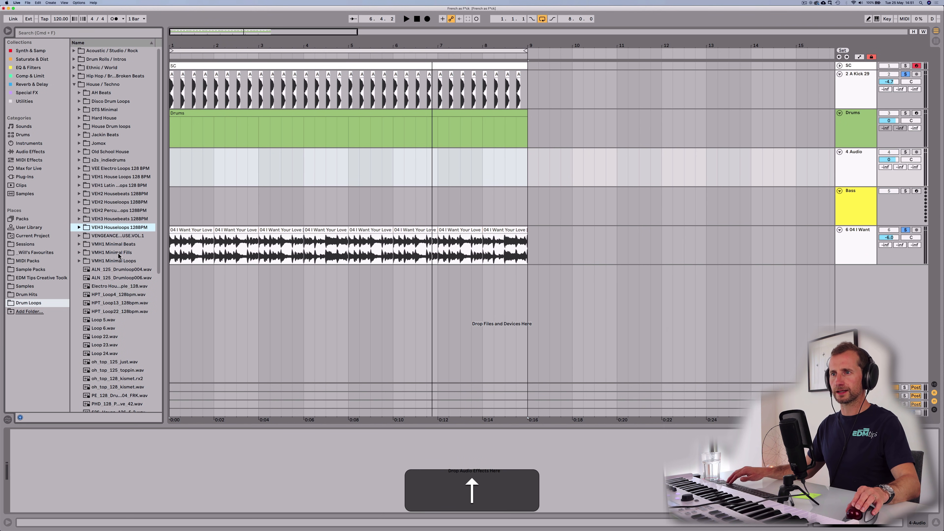
{"action": "key", "text": "Up"}
{"action": "key", "text": "Right"}
{"action": "key", "text": "Down"}
{"action": "key", "text": "Down"}
{"action": "key", "text": "Down"}
{"action": "key", "text": "Up"}
{"action": "key", "text": "Down"}
{"action": "key", "text": "Down"}
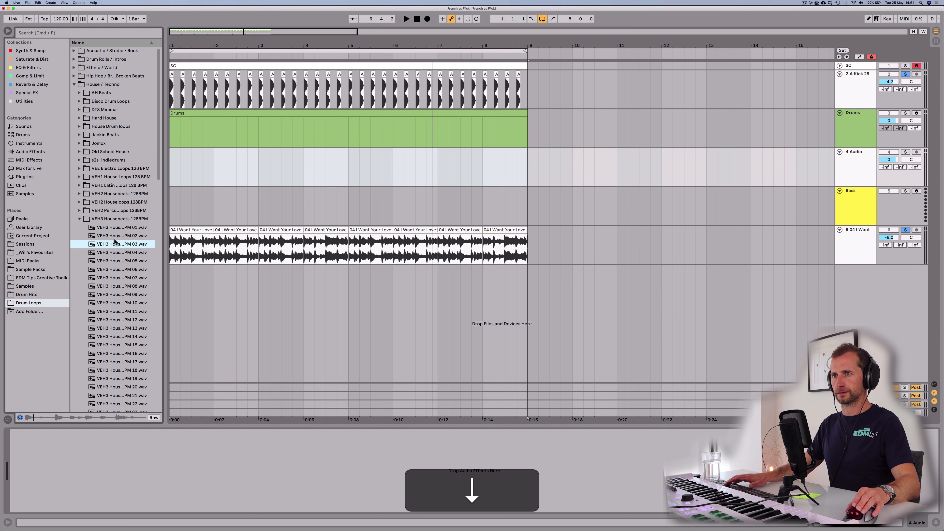
{"action": "key", "text": "Down"}
{"action": "key", "text": "Down"}
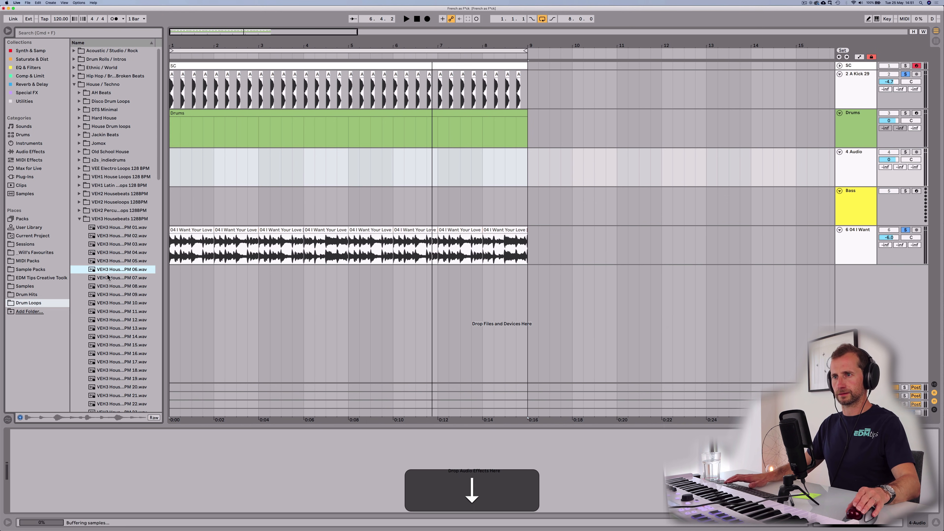
{"action": "key", "text": "Down"}
{"action": "key", "text": "Down"}
{"action": "key", "text": "Down"}
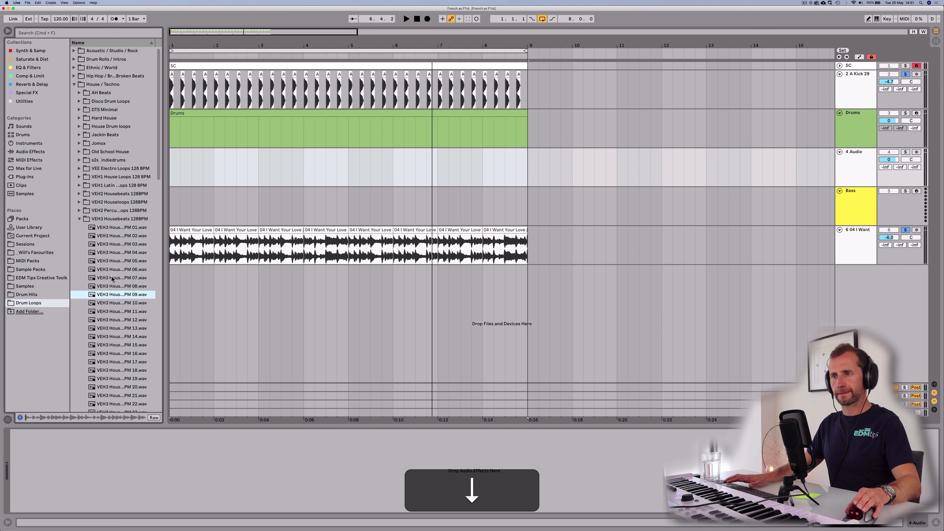
{"action": "key", "text": "Down"}
{"action": "key", "text": "Down"}
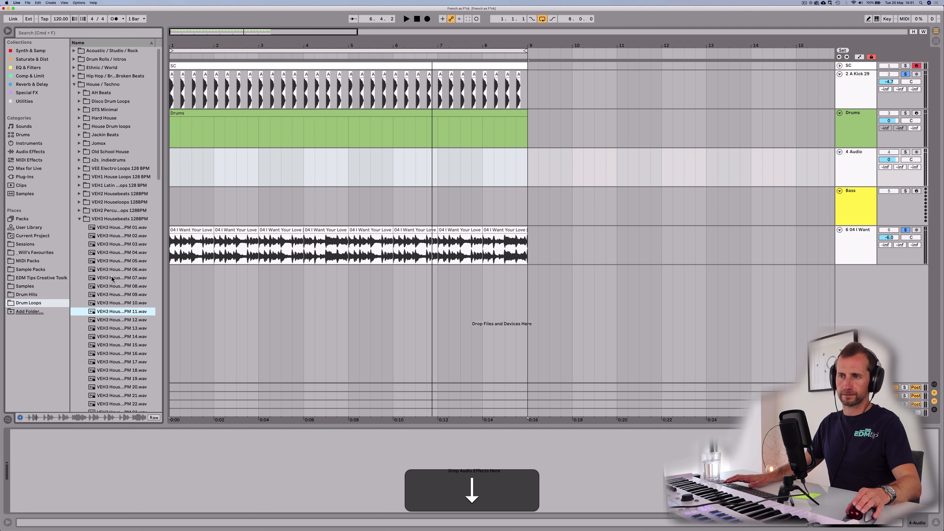
{"action": "key", "text": "Down"}
{"action": "key", "text": "Down"}
{"action": "key", "text": "Down"}
{"action": "key", "text": "Down"}
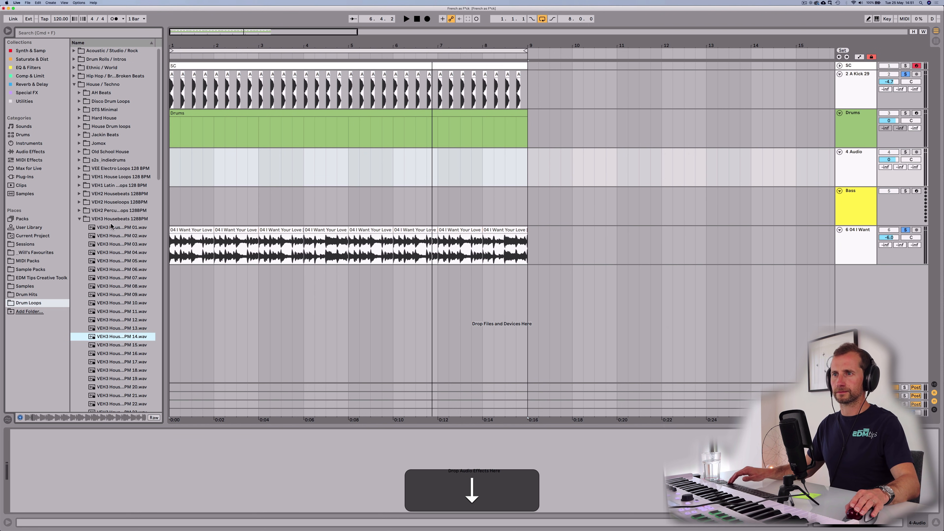
{"action": "key", "text": "Down"}
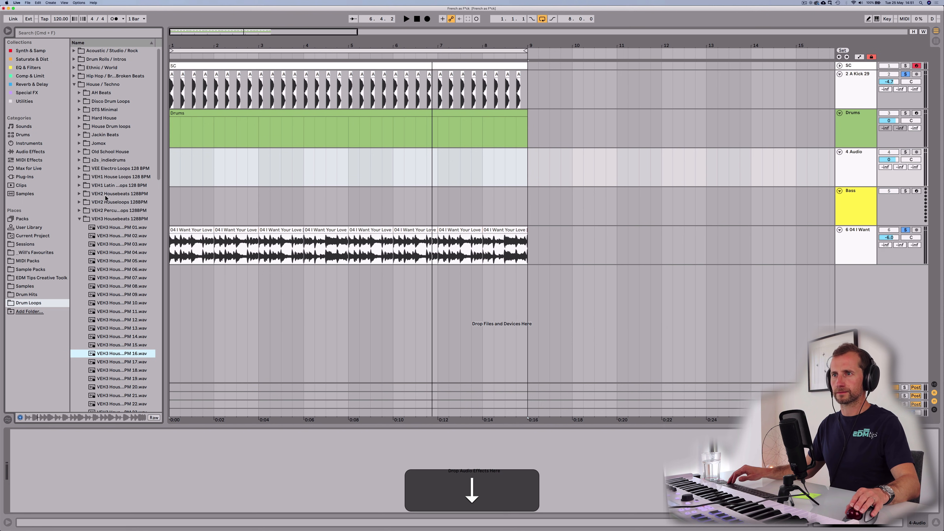
{"action": "key", "text": "Down"}
Preview the first five beats in the VEH2 Housebeats 128BPM folder and return to VEH2 Housebeats - 01.wav
{"action": "left_click", "coordinate": [107, 194]}
{"action": "key", "text": "Right"}
{"action": "key", "text": "Down"}
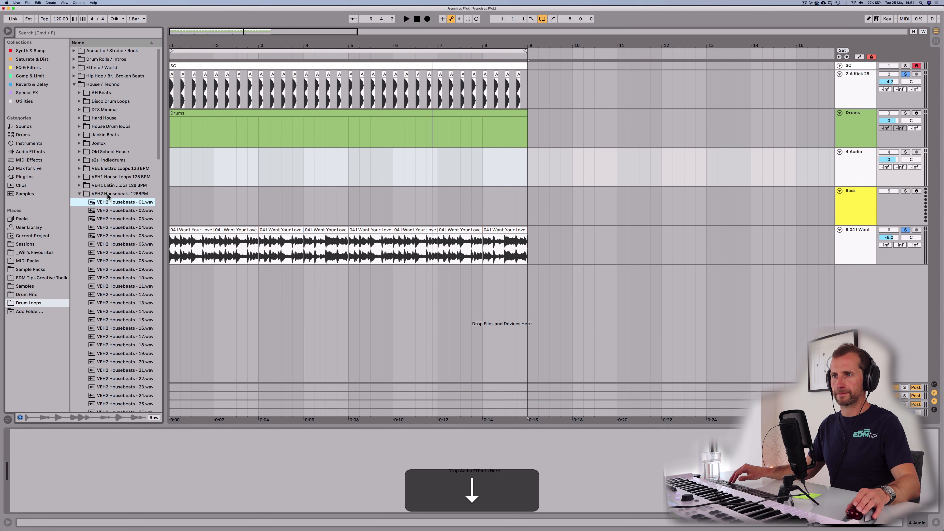
{"action": "key", "text": "Down"}
{"action": "key", "text": "Down"}
{"action": "left_click", "coordinate": [104, 238]}
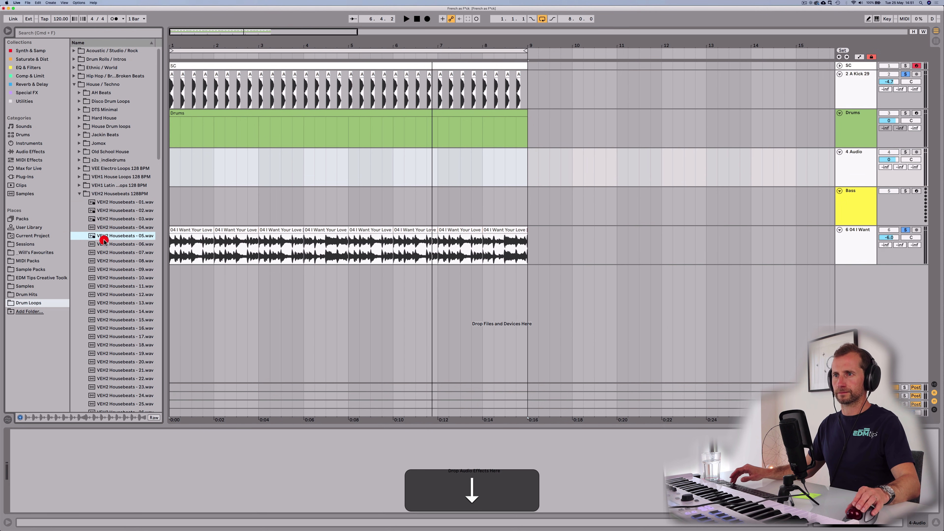
{"action": "key", "text": "Up"}
{"action": "key", "text": "Up"}
{"action": "key", "text": "Up"}
{"action": "key", "text": "Up"}
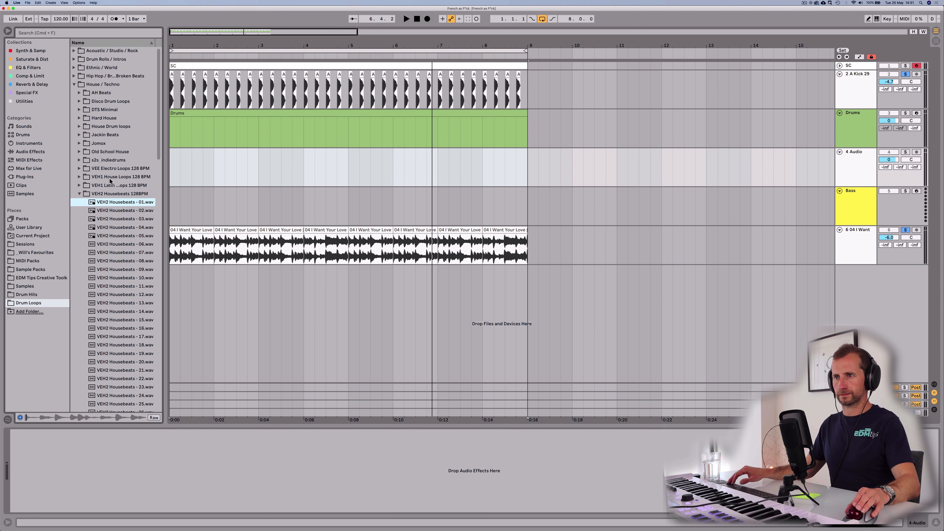
Place VEH2 Housebeats - 01.wav at bar 1 of the empty audio track and play the arrangement
{"action": "key", "text": "space"}
{"action": "left_click_drag", "start_coordinate": [111, 203], "coordinate": [173, 181]}
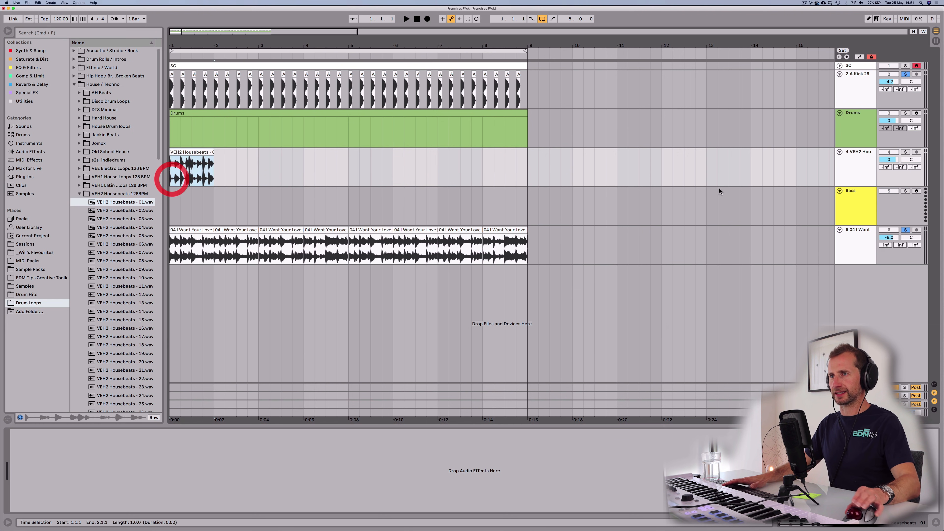
{"action": "key", "text": "space"}
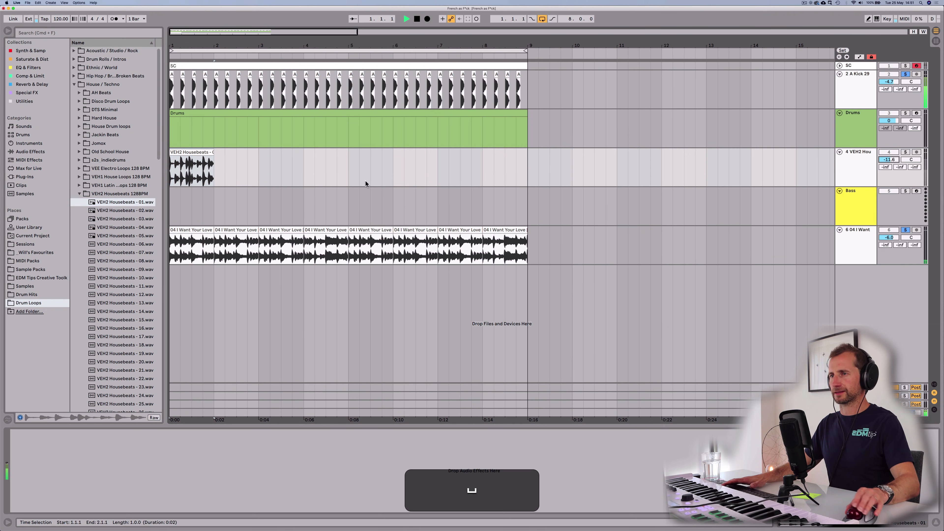
Unsolo the kick and the sample, and set the VEH2 drum loop track's volume to -6.4 dB
{"action": "left_click", "coordinate": [906, 74]}
{"action": "key", "text": "space"}
{"action": "left_click_drag", "start_coordinate": [889, 160], "coordinate": [889, 156]}
{"action": "key", "text": "space"}
{"action": "key", "text": "space"}
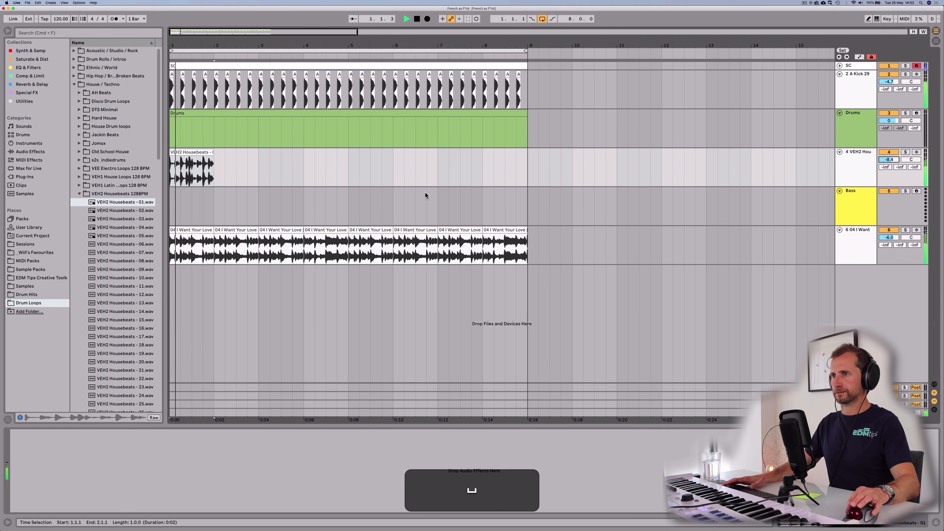
Trim the end of the VEH2 drum loop clip so only its first two beats remain, and audition it
{"action": "left_click_drag", "start_coordinate": [213, 160], "coordinate": [190, 155]}
{"action": "key", "text": "space"}
{"action": "key", "text": "space"}
{"action": "key", "text": "space"}
Duplicate the two-beat VEH2 drum clip repeatedly until it fills the track up to bar 9, and play the arrangement
{"action": "left_click", "coordinate": [183, 156]}
{"action": "key", "text": "super+d"}
{"action": "key", "text": "super+d"}
{"action": "key", "text": "super+d"}
{"action": "key", "text": "super+d"}
{"action": "key", "text": "super+d"}
{"action": "key", "text": "super+d"}
{"action": "key", "text": "super+d"}
{"action": "key", "text": "super+d"}
{"action": "key", "text": "super+d"}
{"action": "key", "text": "super+d"}
{"action": "key", "text": "super+d"}
{"action": "key", "text": "super+d"}
{"action": "key", "text": "super+d"}
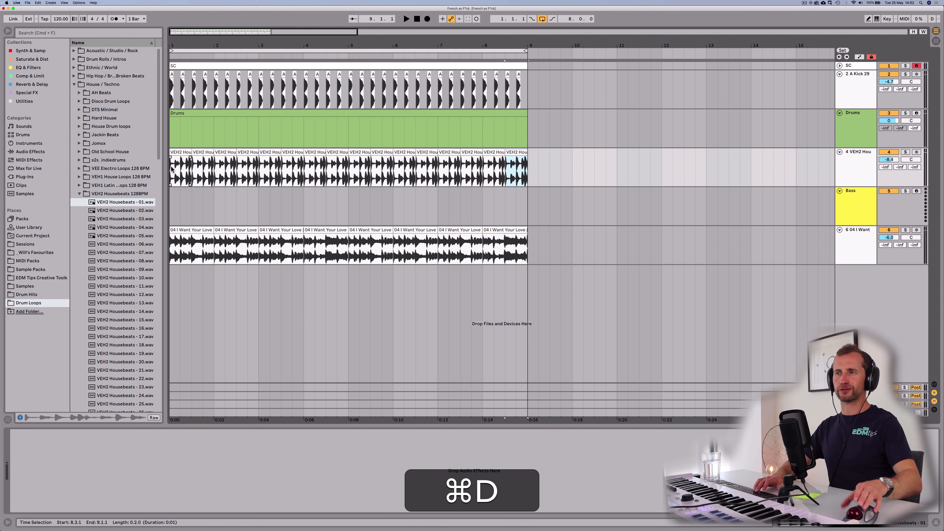
{"action": "key", "text": "space"}
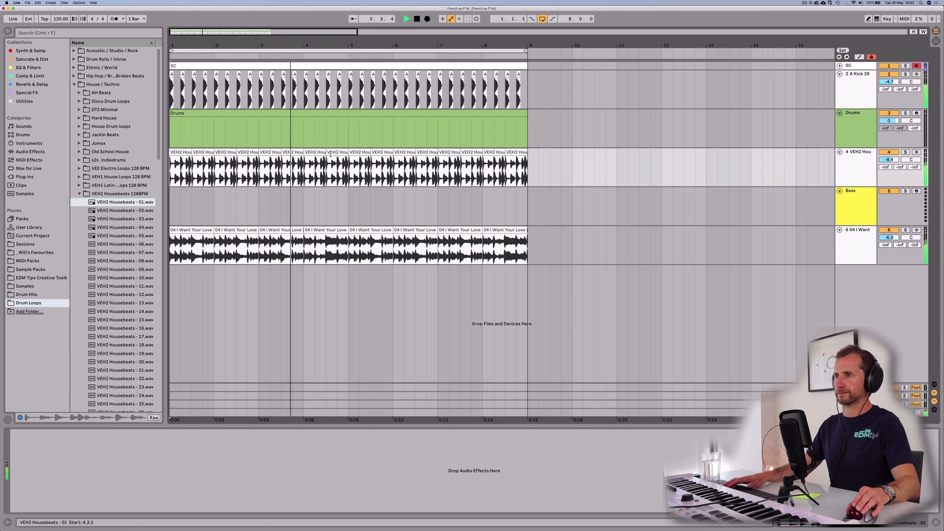
Rename the VEH2 audio track as Drum Loop and colour it green to match the Drums track
{"action": "left_click", "coordinate": [842, 157]}
{"action": "key", "text": "super+r"}
{"action": "type", "text": "Drum Loop"}
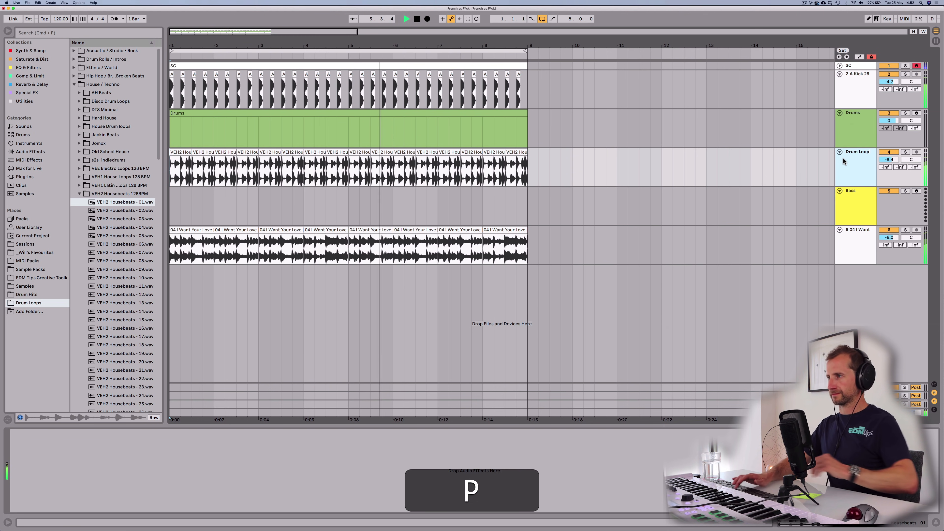
{"action": "key", "text": "Return"}
{"action": "right_click", "coordinate": [842, 157]}
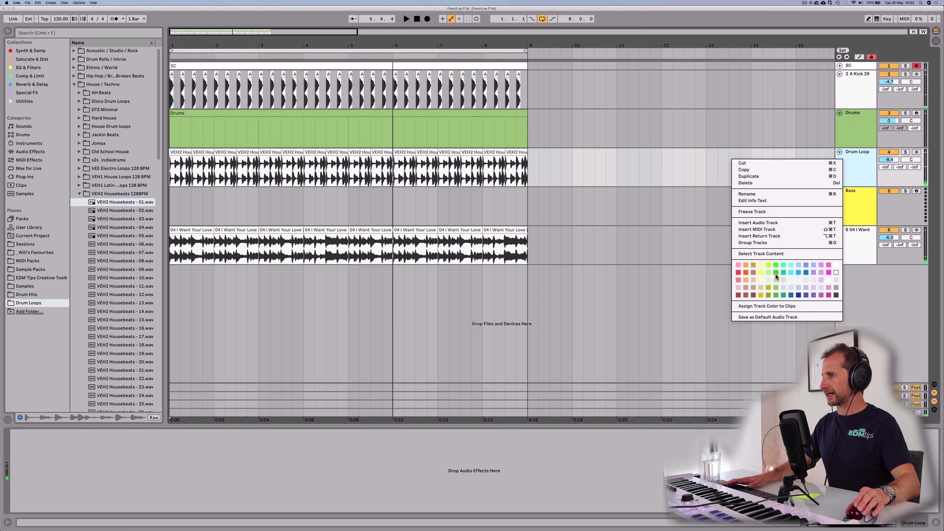
{"action": "left_click", "coordinate": [776, 290]}
{"action": "left_click", "coordinate": [867, 138]}
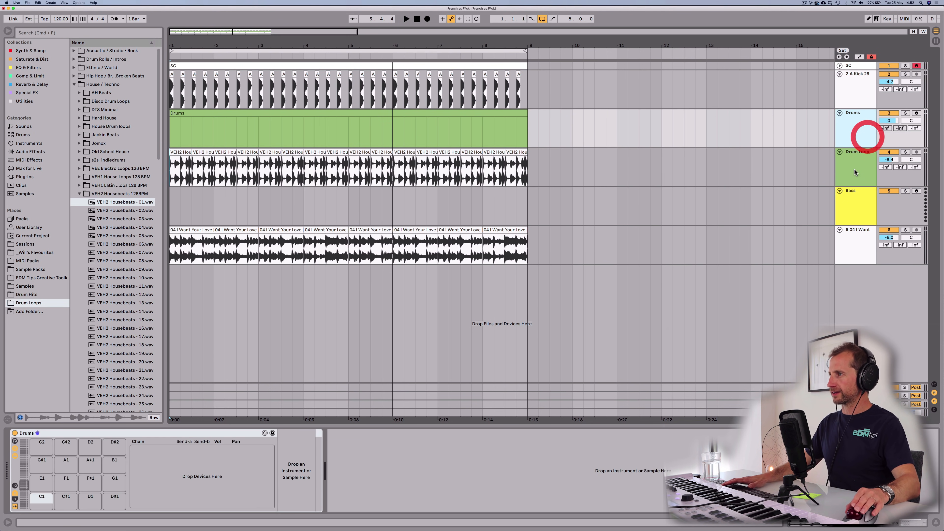
{"action": "left_click", "coordinate": [853, 168]}
{"action": "left_click", "coordinate": [853, 208]}
{"action": "left_click", "coordinate": [860, 132]}
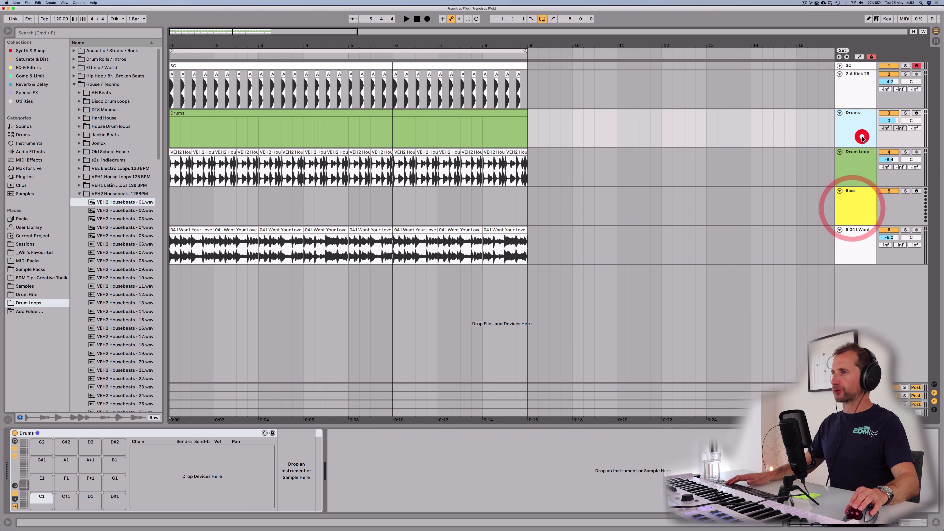
Copy the SC-sidechained Compressor from the 04 I Want sample track onto the Drum Loop track
{"action": "left_click", "coordinate": [854, 251]}
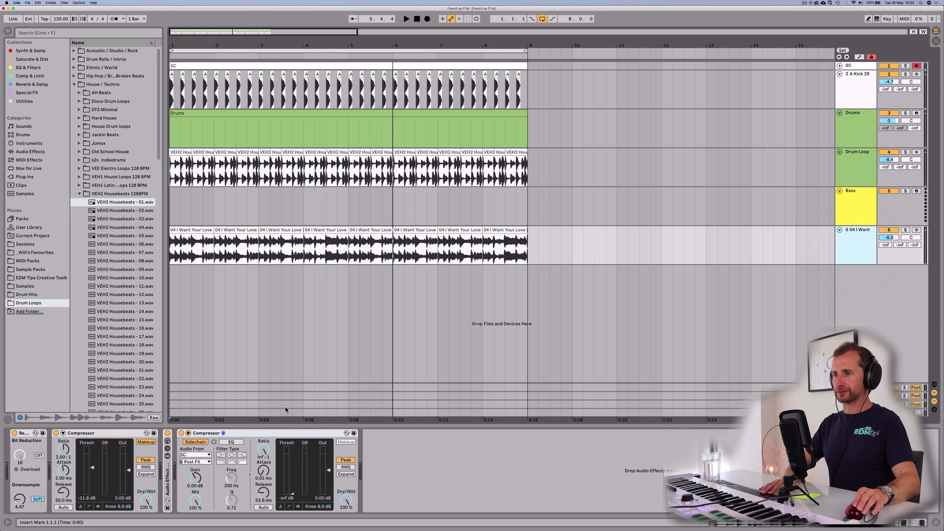
{"action": "left_click", "coordinate": [264, 432]}
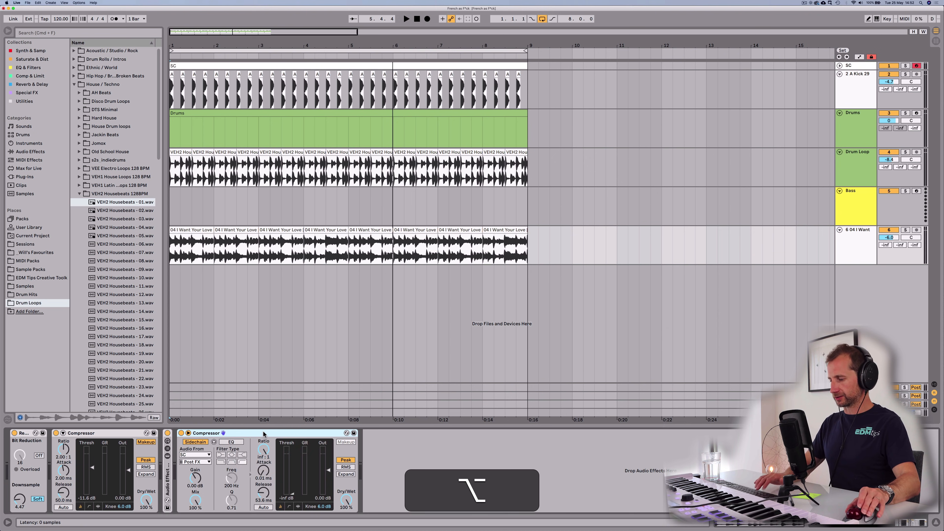
{"action": "left_click", "coordinate": [851, 157]}
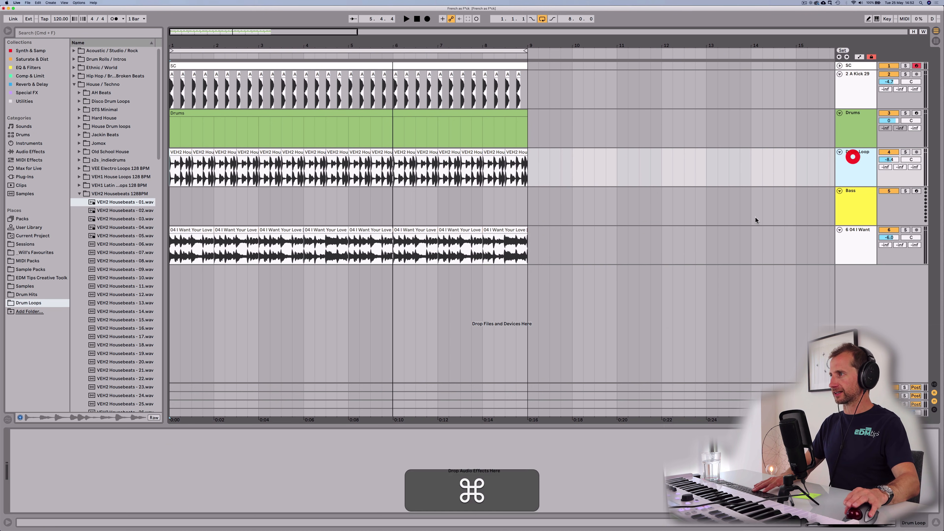
{"action": "left_click", "coordinate": [431, 433]}
{"action": "key", "text": "super+v"}
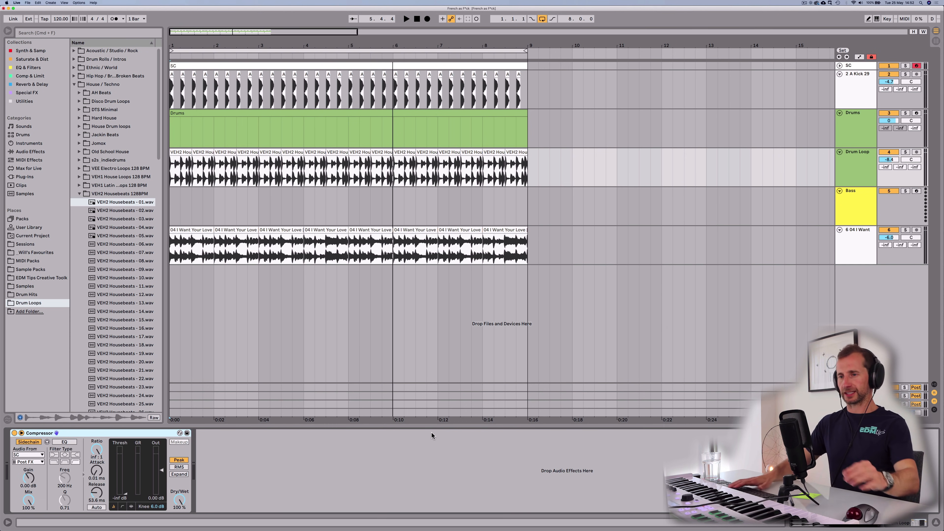
Compare the drum loop with its sidechain Compressor bypassed and active during playback, and set the Compressor's Dry/Wet to 51%
{"action": "key", "text": "space"}
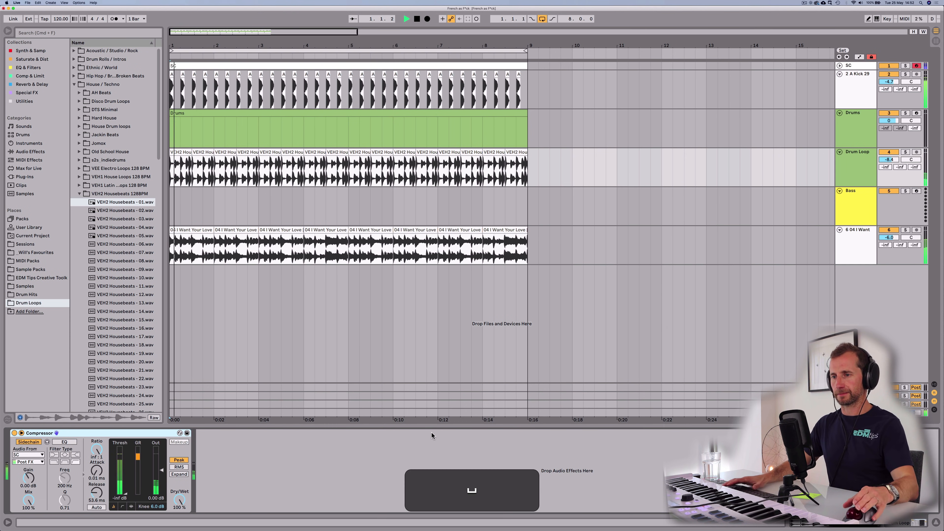
{"action": "left_click", "coordinate": [14, 434]}
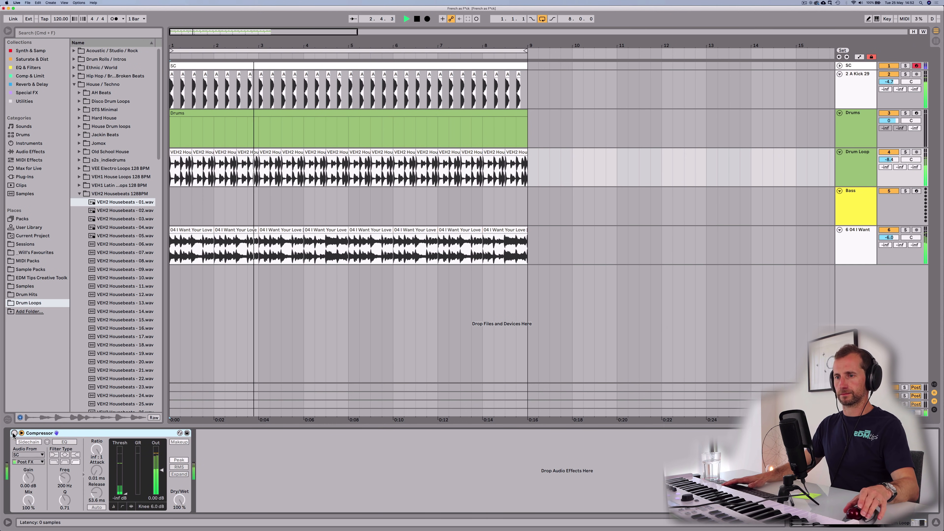
{"action": "left_click", "coordinate": [14, 433]}
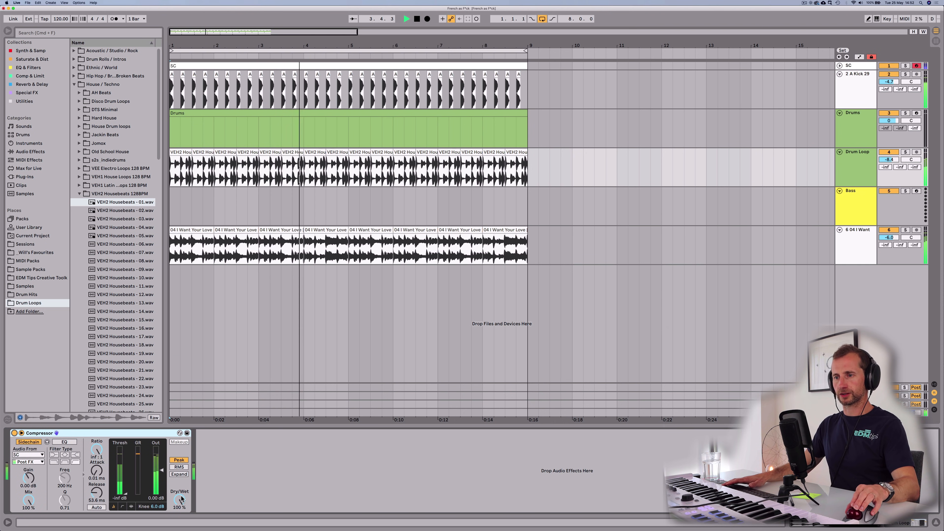
{"action": "left_click_drag", "start_coordinate": [179, 500], "coordinate": [180, 517]}
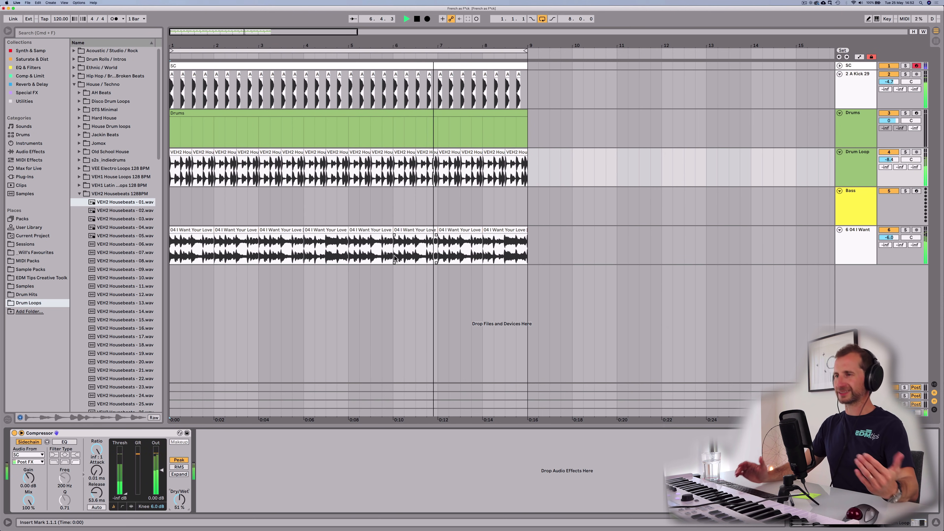
Stop playback, show the Drums track's rack, and open the Snares folder under Drum Hits in the Samples library
{"action": "left_click", "coordinate": [861, 136]}
{"action": "key", "text": "space"}
{"action": "left_click", "coordinate": [227, 116]}
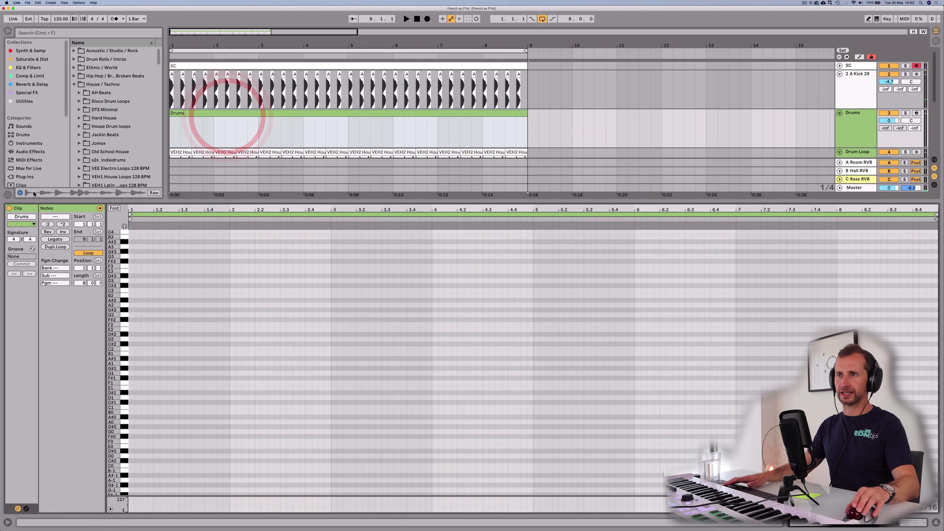
{"action": "key", "text": "shift+Tab"}
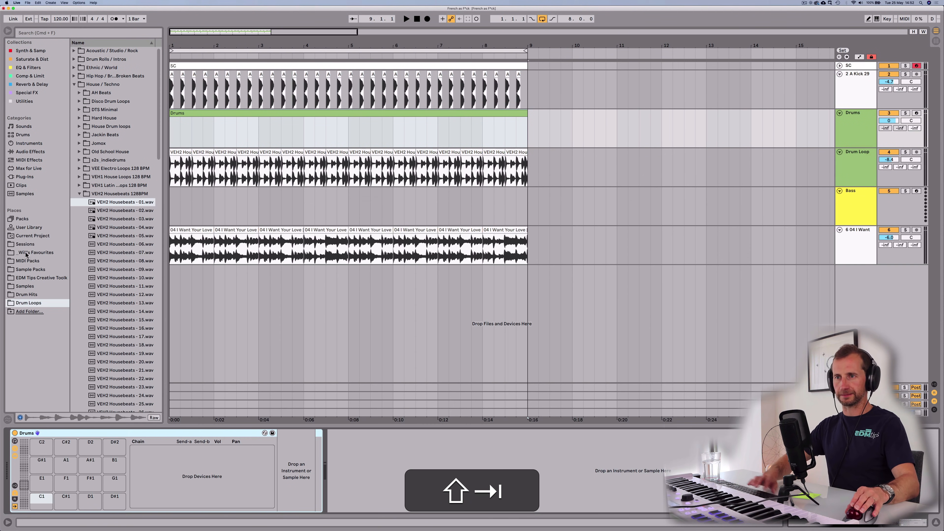
{"action": "left_click", "coordinate": [24, 286]}
{"action": "left_click", "coordinate": [97, 76]}
{"action": "key", "text": "Right"}
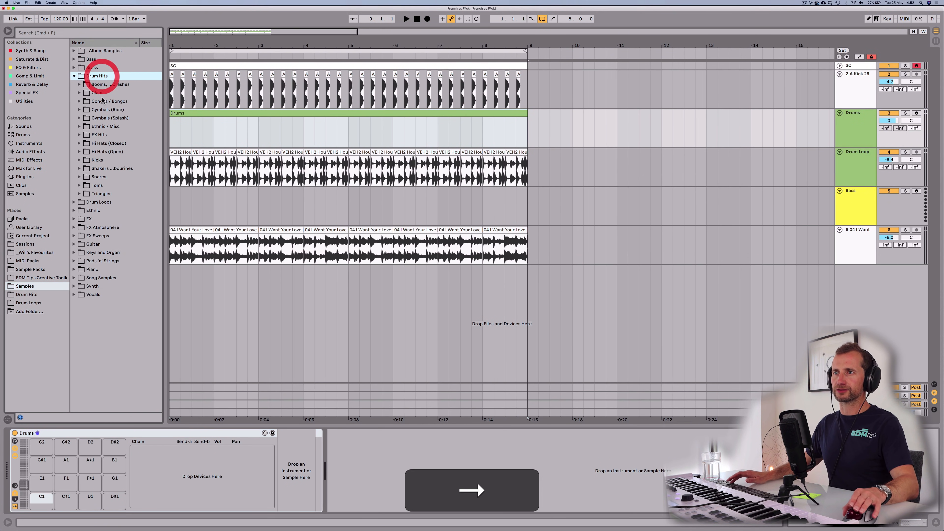
{"action": "left_click", "coordinate": [98, 168]}
{"action": "left_click", "coordinate": [98, 176]}
{"action": "key", "text": "Right"}
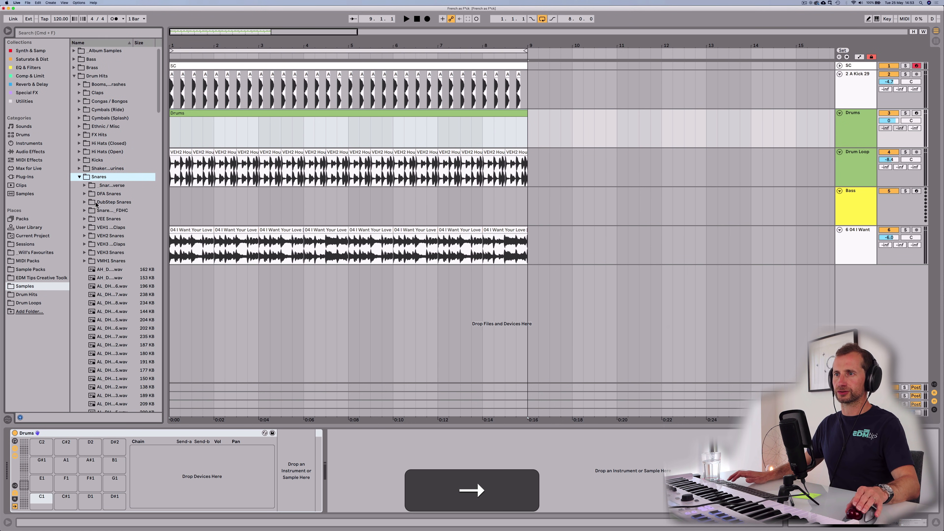
Audition the first few snare samples and load AH_DHitB-Snare01 onto the Drums rack's C1 pad
{"action": "left_click", "coordinate": [98, 269]}
{"action": "key", "text": "Down"}
{"action": "key", "text": "Down"}
{"action": "key", "text": "Up"}
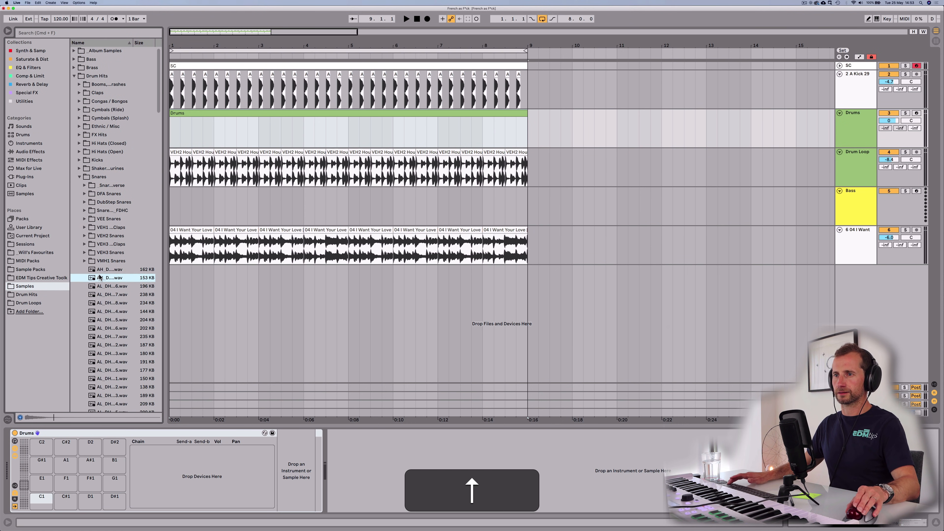
{"action": "left_click_drag", "start_coordinate": [99, 270], "coordinate": [41, 496]}
Open the Drums MIDI clip and add a snare note on beat 2 of bar 1
{"action": "double_click", "coordinate": [206, 111]}
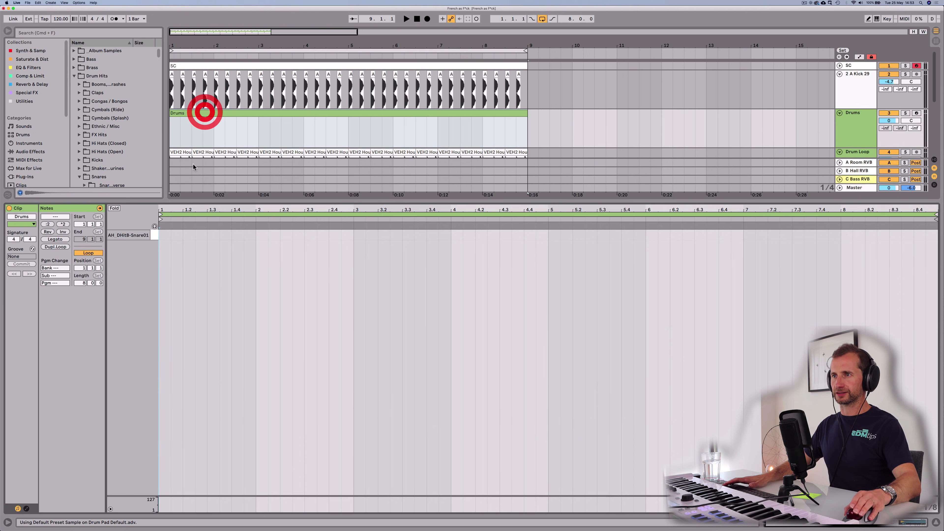
{"action": "key", "text": "space"}
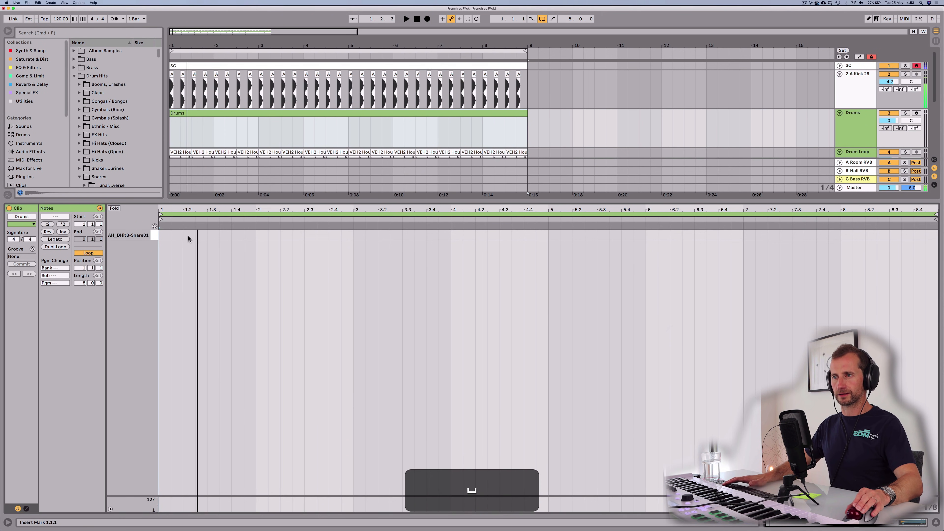
{"action": "double_click", "coordinate": [188, 235]}
{"action": "key", "text": "space"}
{"action": "key", "text": "space"}
Duplicate the first half bar of the snare pattern repeatedly until it fills all eight bars, playing the arrangement
{"action": "left_click_drag", "start_coordinate": [161, 235], "coordinate": [204, 235]}
{"action": "key", "text": "super+d"}
{"action": "key", "text": "super+d"}
{"action": "key", "text": "super+d"}
{"action": "key", "text": "super+d"}
{"action": "key", "text": "super+d"}
{"action": "key", "text": "super+d"}
{"action": "key", "text": "super+d"}
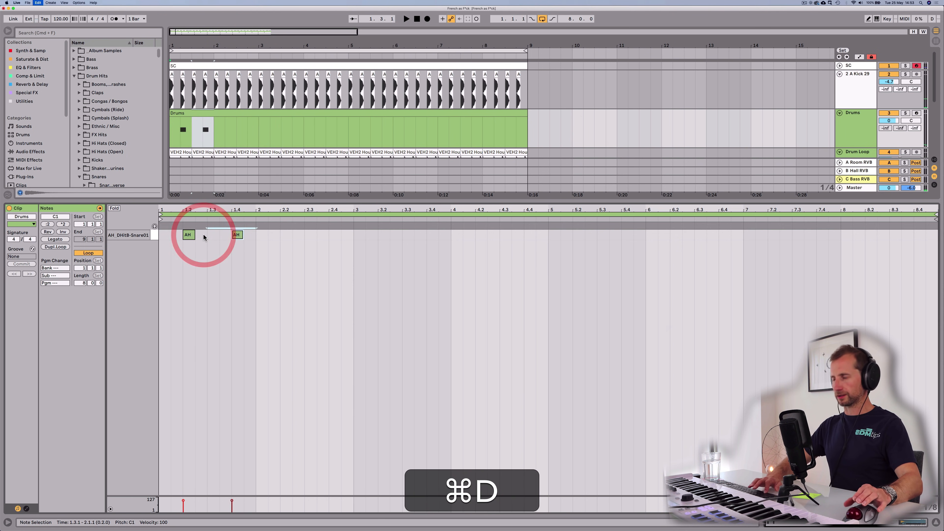
{"action": "key", "text": "super+space"}
{"action": "key", "text": "super+d"}
{"action": "key", "text": "super+d"}
{"action": "key", "text": "super+d"}
{"action": "key", "text": "super+d"}
{"action": "key", "text": "super+d"}
{"action": "key", "text": "super+d"}
{"action": "key", "text": "super+d"}
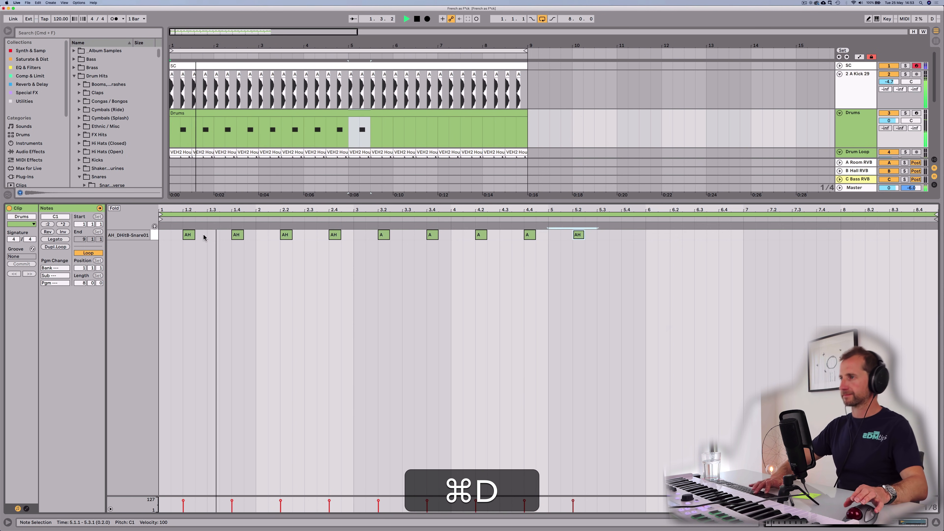
{"action": "key", "text": "super+d"}
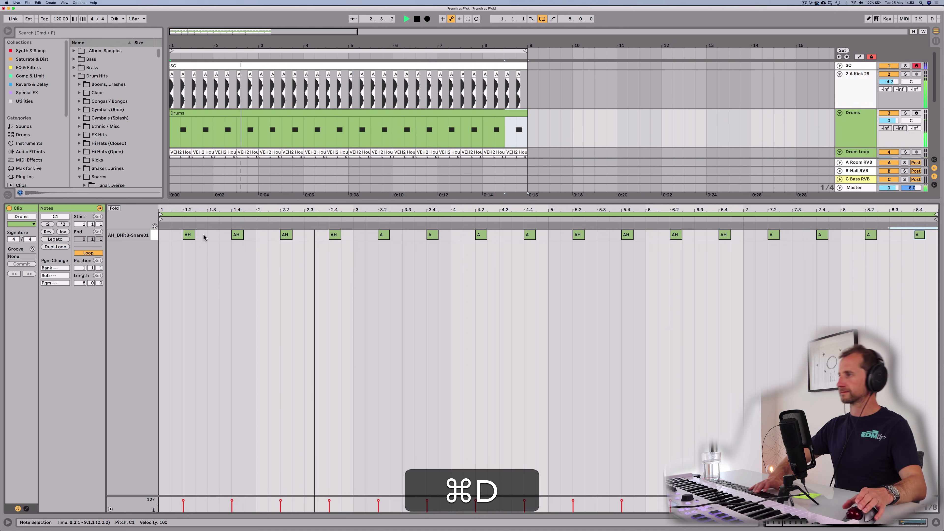
Raise the project tempo to 121 BPM while listening, stop playback, and save the set
{"action": "key", "text": "shift+Tab"}
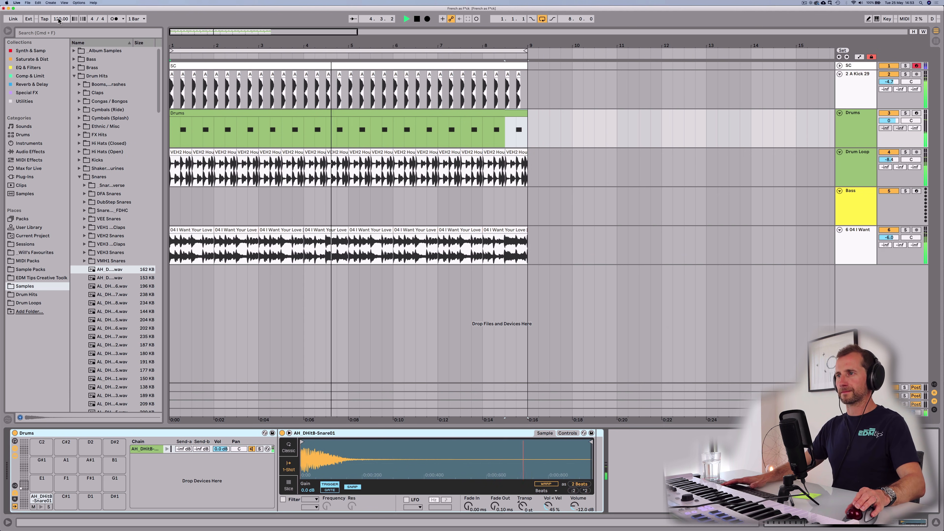
{"action": "left_click_drag", "start_coordinate": [58, 19], "coordinate": [58, 17]}
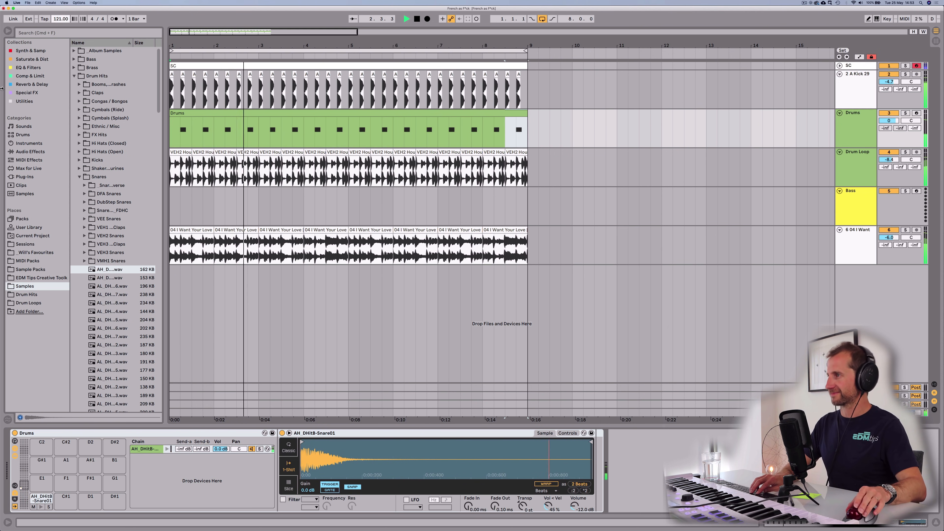
{"action": "key", "text": "space"}
{"action": "key", "text": "super+s"}
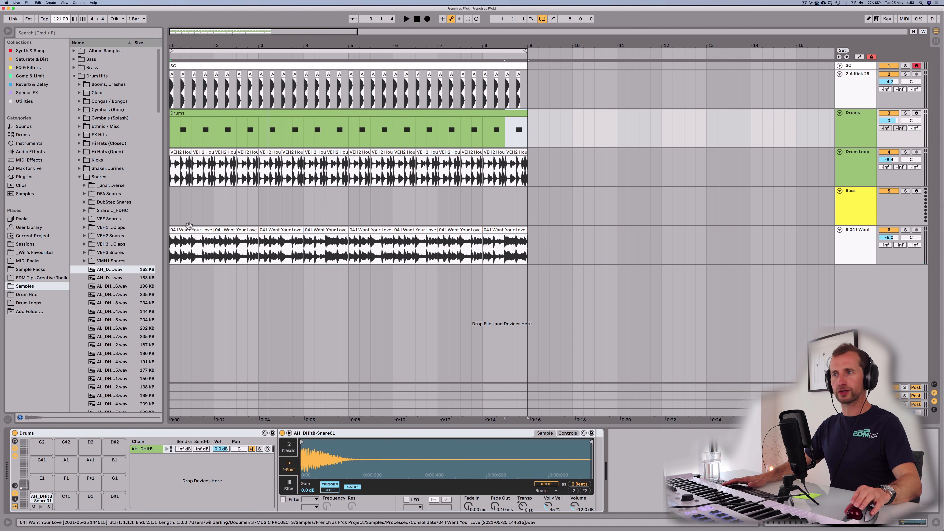
Try one sample clip stretched across bars 1 and 2, and audition it from the start
{"action": "left_click", "coordinate": [197, 230]}
{"action": "left_click_drag", "start_coordinate": [215, 230], "coordinate": [259, 229]}
{"action": "key", "text": "space"}
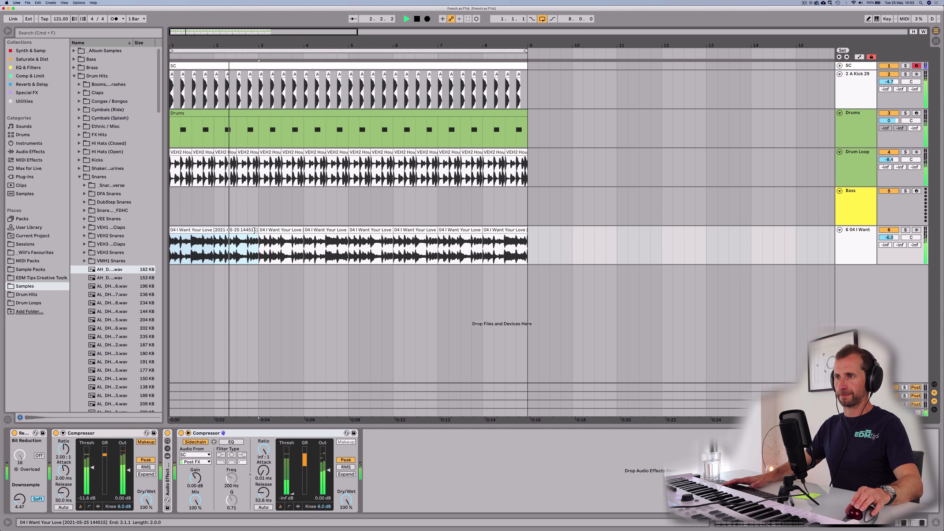
{"action": "key", "text": "space"}
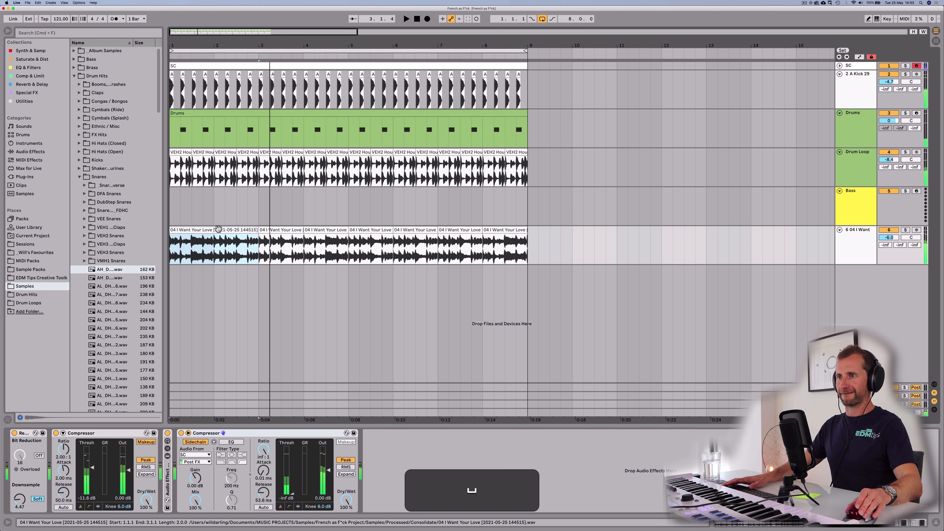
{"action": "left_click", "coordinate": [214, 254]}
{"action": "left_click", "coordinate": [485, 254]}
{"action": "key", "text": "space"}
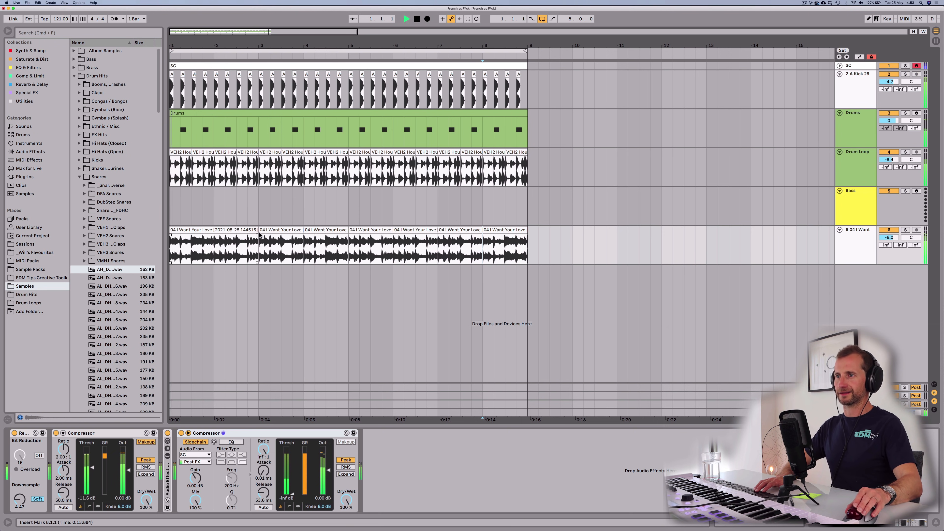
Split the two-bar sample clip at bar 2 and copy its second bar over bar 1
{"action": "left_click", "coordinate": [234, 228]}
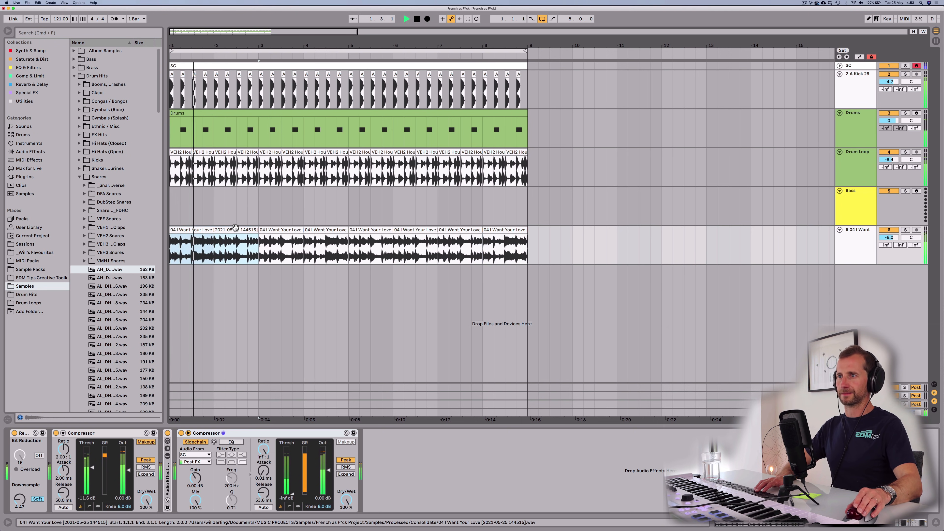
{"action": "left_click", "coordinate": [214, 242]}
{"action": "key", "text": "super+e"}
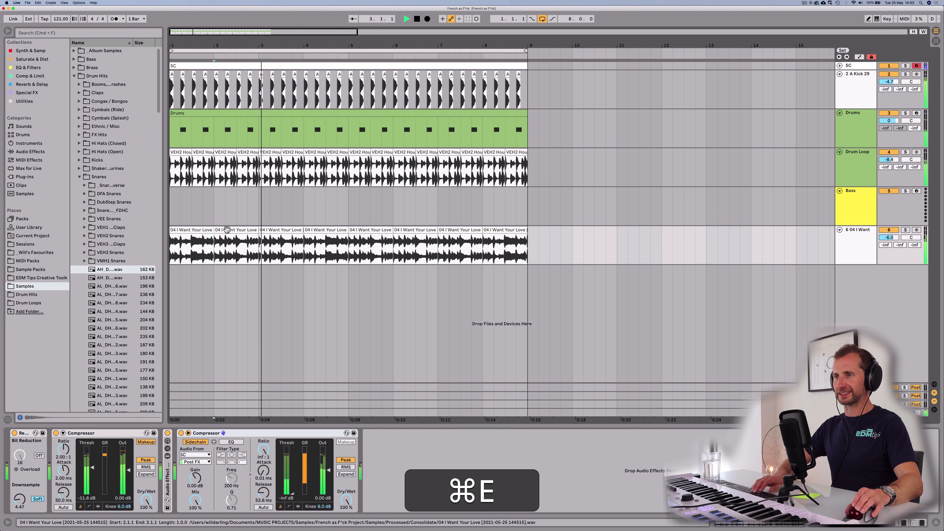
{"action": "left_click", "coordinate": [179, 232], "text": "alt"}
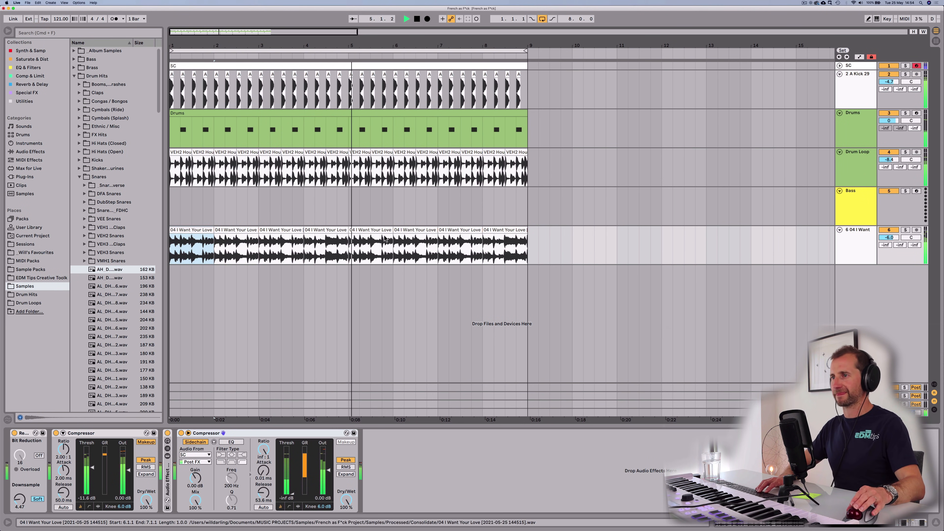
Extend the sample clip at bar 3 across bar 4, audition the arrangement from bar 1, and save the set
{"action": "left_click", "coordinate": [302, 232]}
{"action": "key", "text": "space"}
{"action": "left_click_drag", "start_coordinate": [302, 233], "coordinate": [348, 230]}
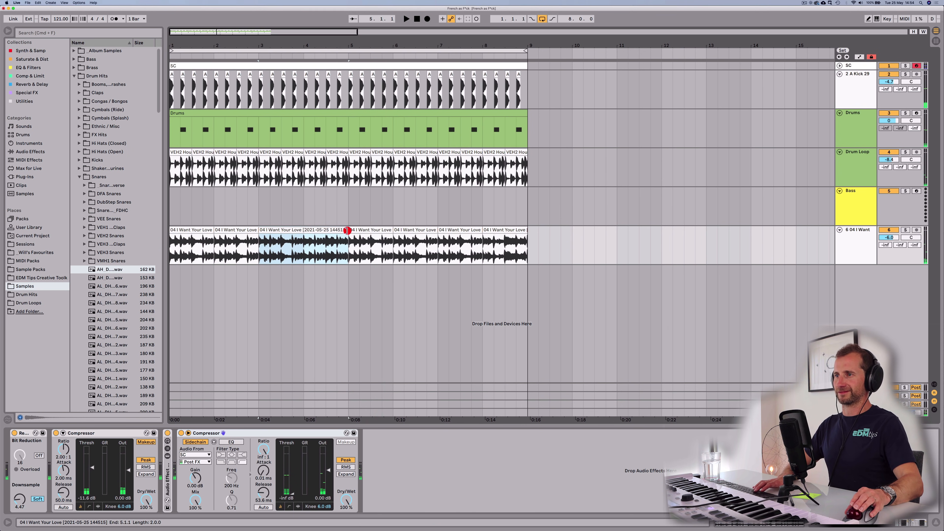
{"action": "left_click", "coordinate": [172, 245]}
{"action": "key", "text": "space"}
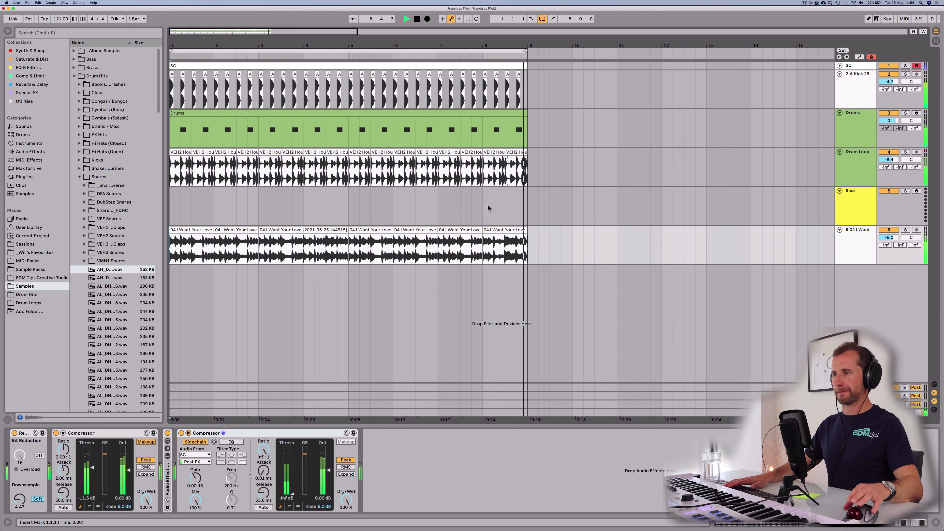
{"action": "key", "text": "space"}
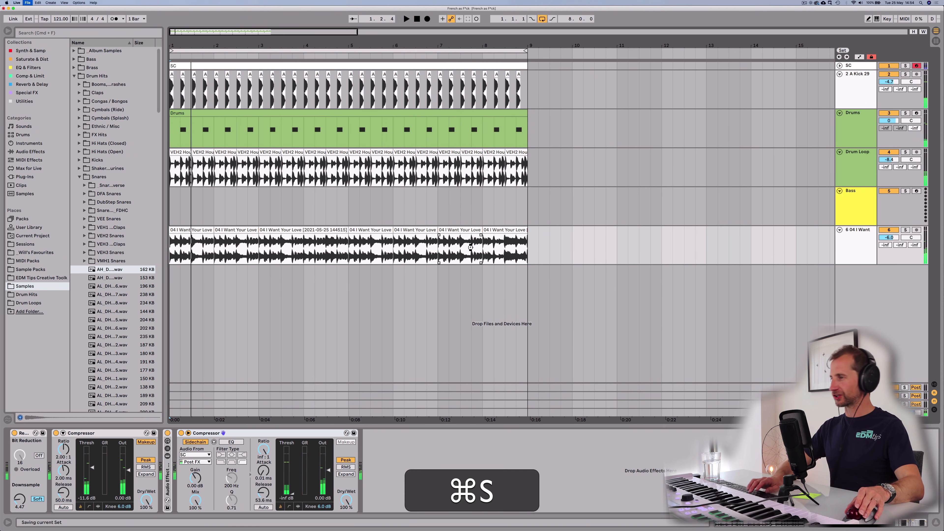
{"action": "left_click", "coordinate": [866, 247]}
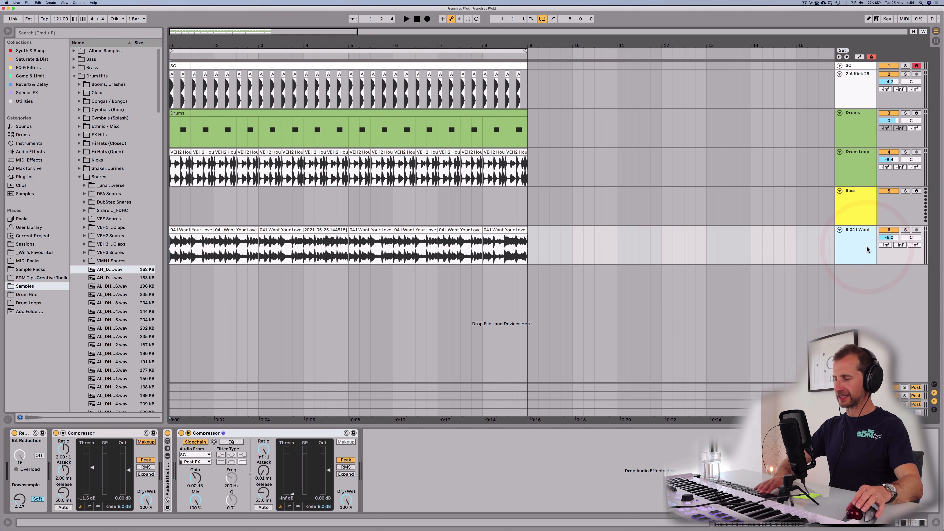
Solo the sample track and audition it on its own
{"action": "left_click", "coordinate": [906, 229]}
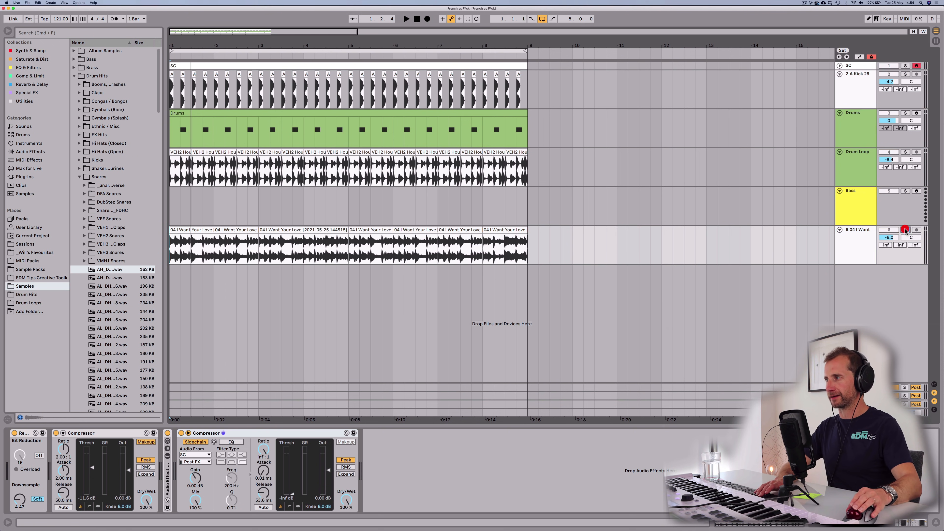
{"action": "key", "text": "space"}
{"action": "left_click", "coordinate": [860, 244]}
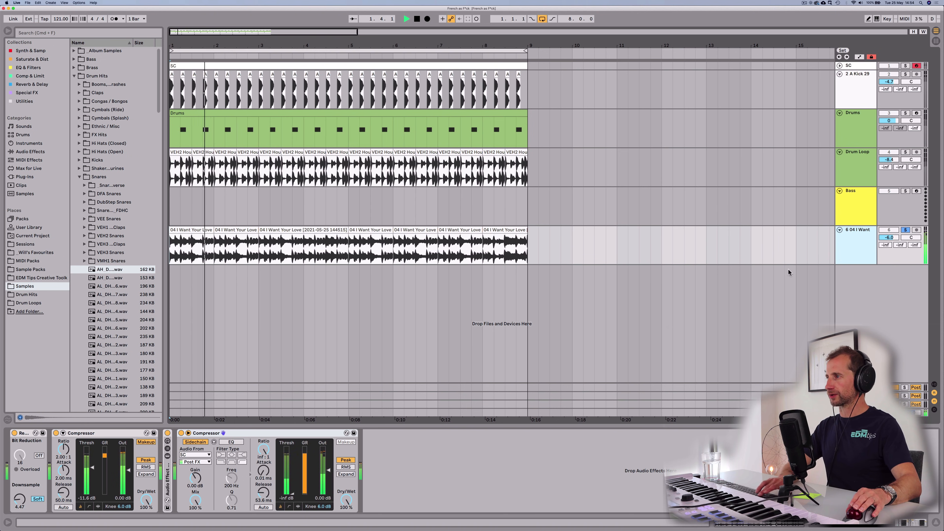
{"action": "key", "text": "space"}
Unfold the sample track's Audio Effect Rack, solo its second chain, and play it from bar 1
{"action": "double_click", "coordinate": [167, 469]}
{"action": "left_click", "coordinate": [194, 455]}
{"action": "left_click", "coordinate": [194, 463]}
{"action": "left_click", "coordinate": [259, 463]}
{"action": "key", "text": "space"}
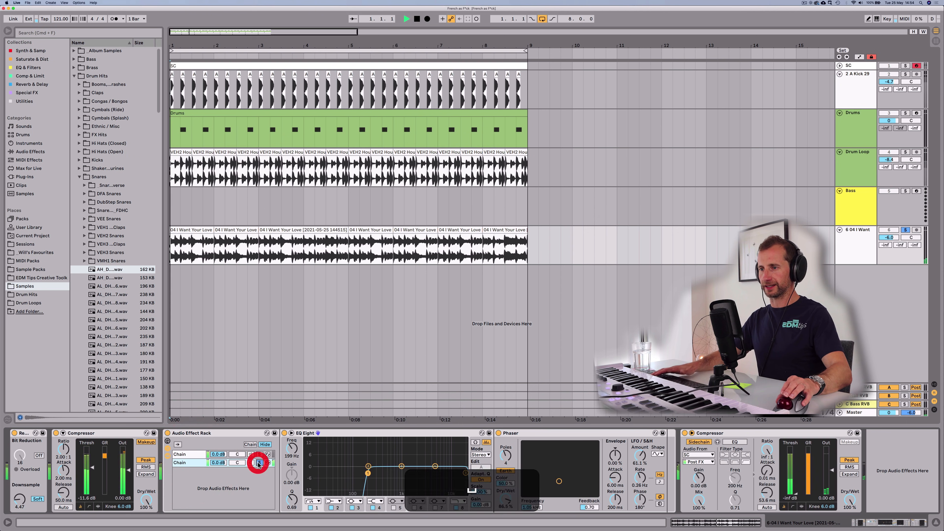
{"action": "left_click", "coordinate": [190, 462]}
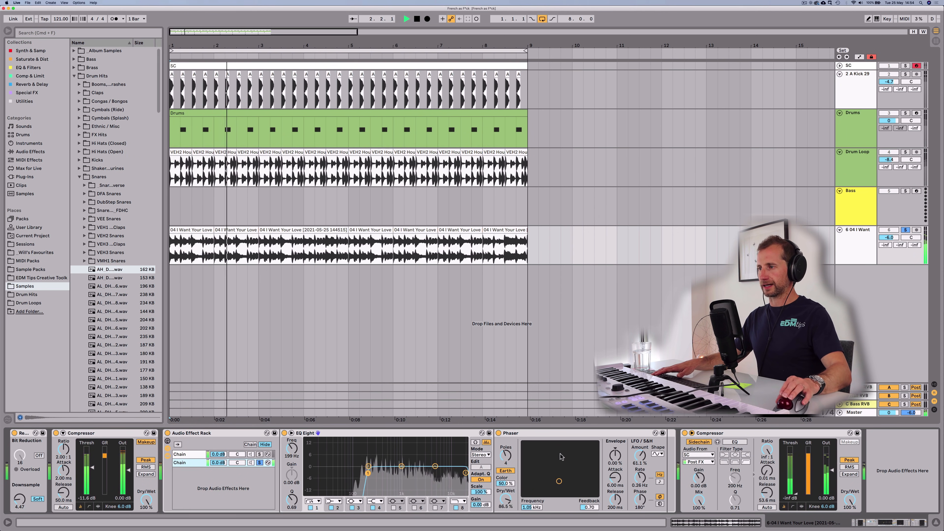
Set the Phaser's dry/wet to 100% and insert a Reverb between the EQ Eight and the Phaser
{"action": "left_click_drag", "start_coordinate": [506, 503], "coordinate": [506, 484]}
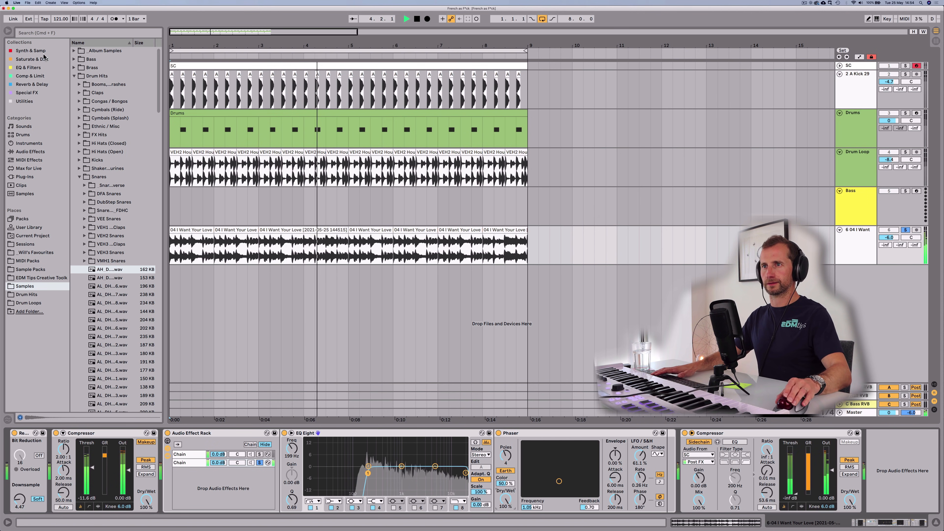
{"action": "left_click", "coordinate": [30, 84]}
{"action": "key", "text": "space"}
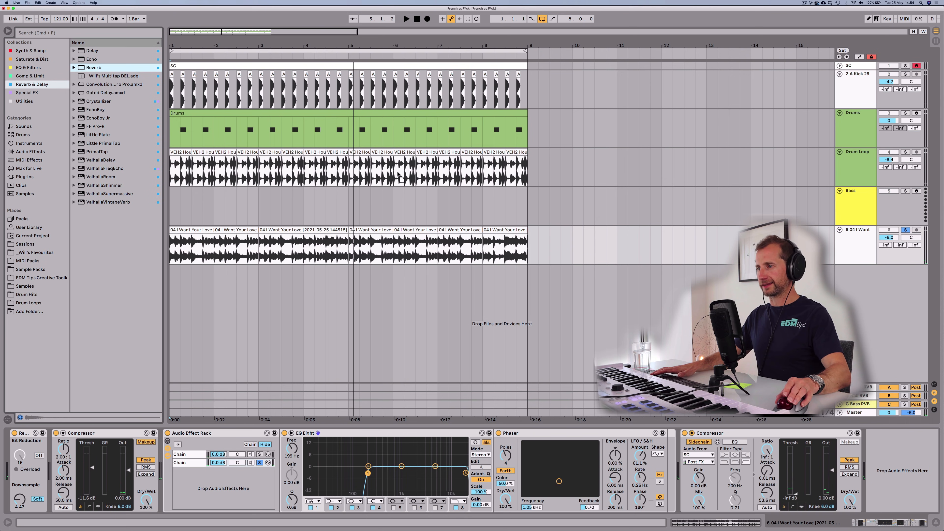
{"action": "left_click_drag", "start_coordinate": [449, 385], "coordinate": [495, 459]}
{"action": "key", "text": "space"}
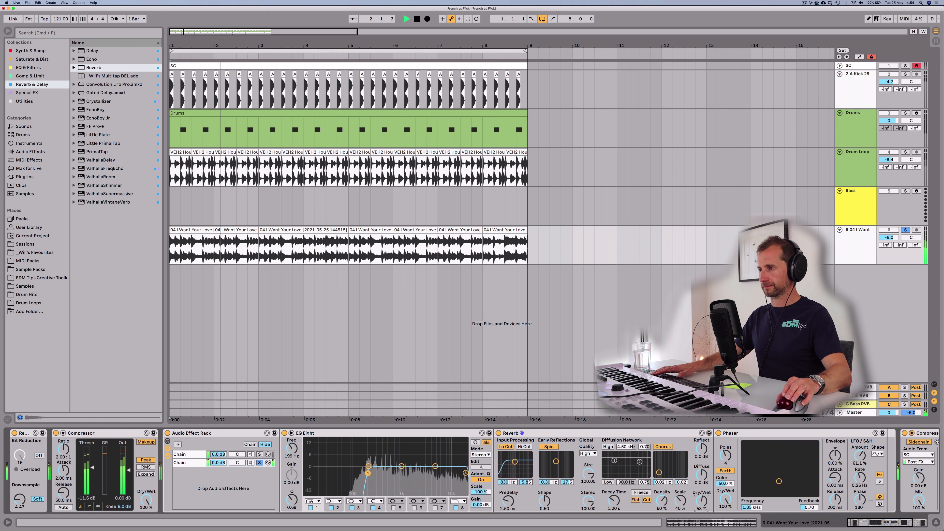
Set the Reverb's dry/wet to 67% and decay time to 743 ms, and turn off its chorus
{"action": "left_click_drag", "start_coordinate": [701, 500], "coordinate": [701, 503]}
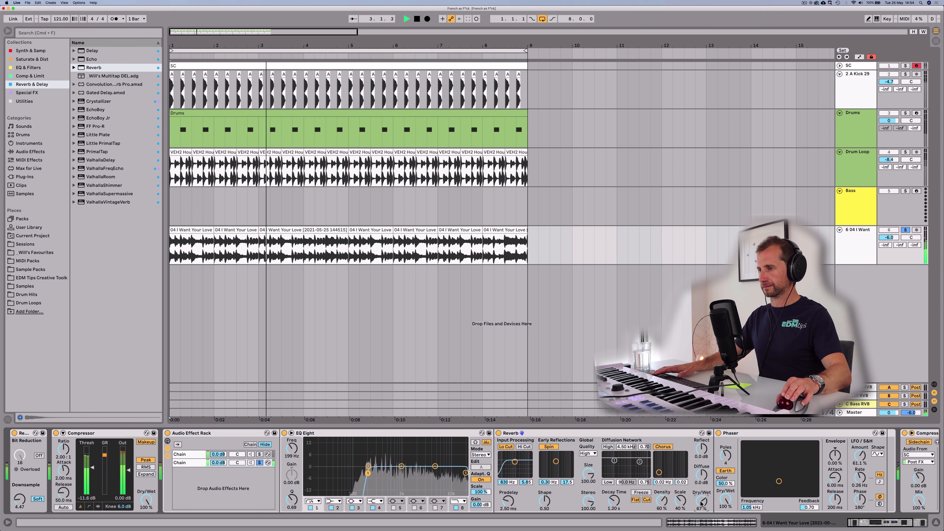
{"action": "left_click_drag", "start_coordinate": [611, 497], "coordinate": [612, 506]}
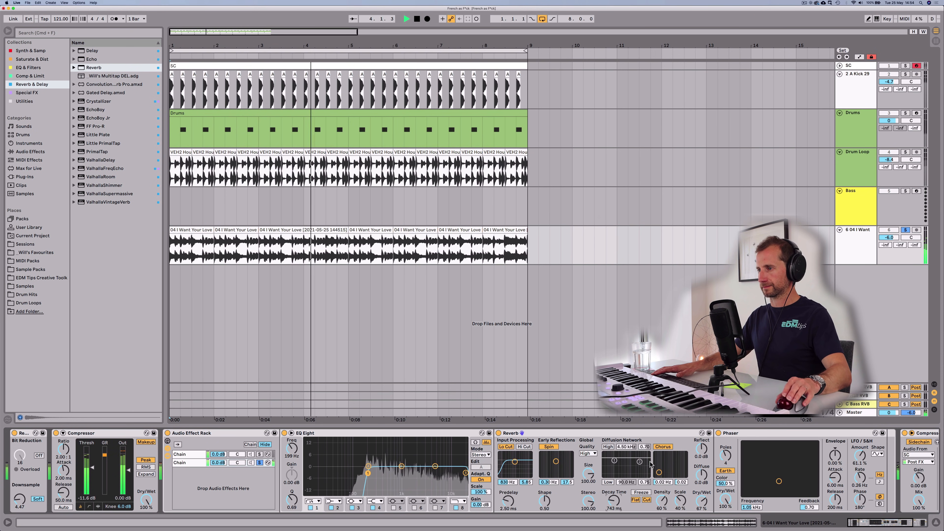
{"action": "left_click", "coordinate": [662, 447]}
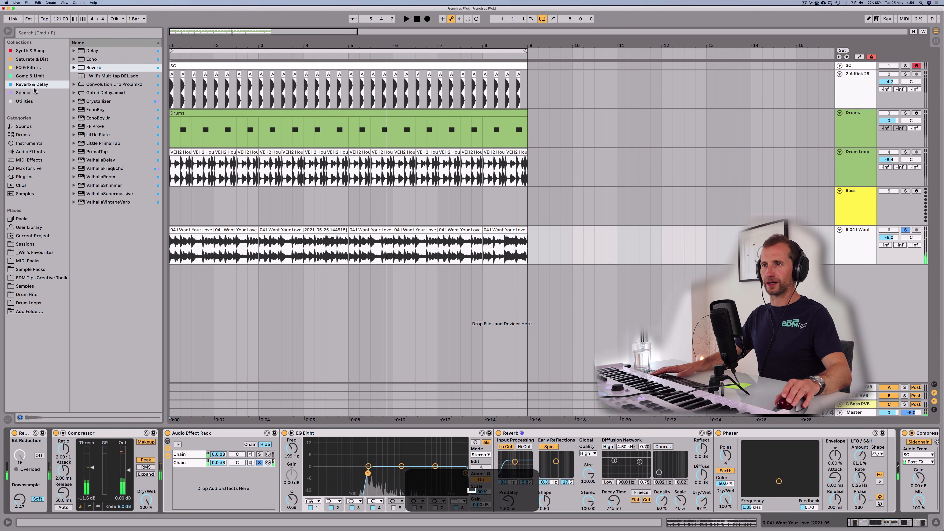
Insert a Utility after the Reverb and set the Reverb's input filter frequency to 1.94 kHz while listening
{"action": "left_click", "coordinate": [25, 101]}
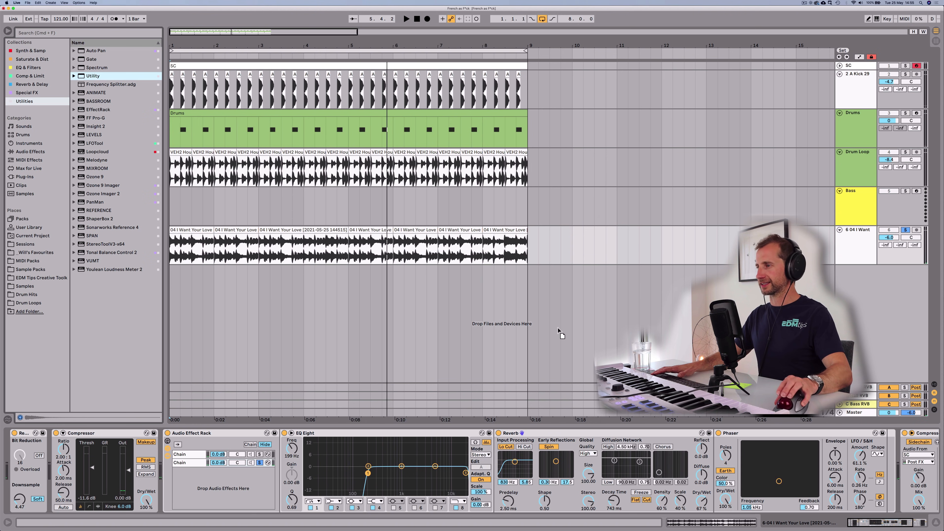
{"action": "left_click_drag", "start_coordinate": [478, 274], "coordinate": [642, 433]}
{"action": "left_click_drag", "start_coordinate": [714, 471], "coordinate": [713, 470]}
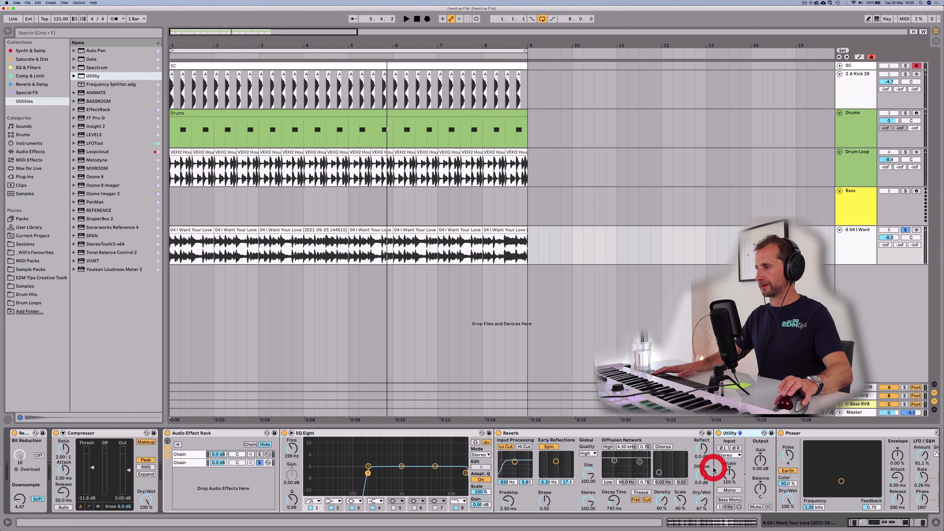
{"action": "key", "text": "space"}
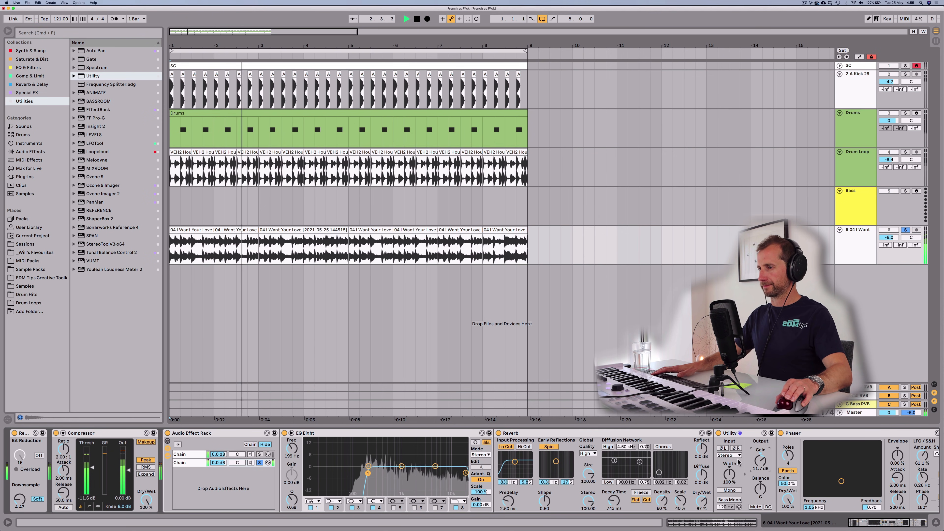
{"action": "left_click_drag", "start_coordinate": [701, 501], "coordinate": [701, 506]}
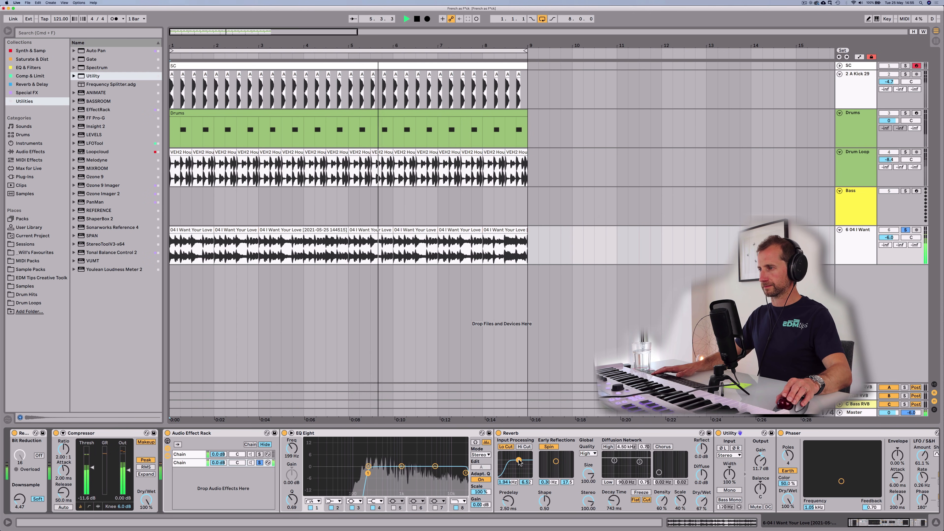
{"action": "left_click_drag", "start_coordinate": [543, 430], "coordinate": [389, 421]}
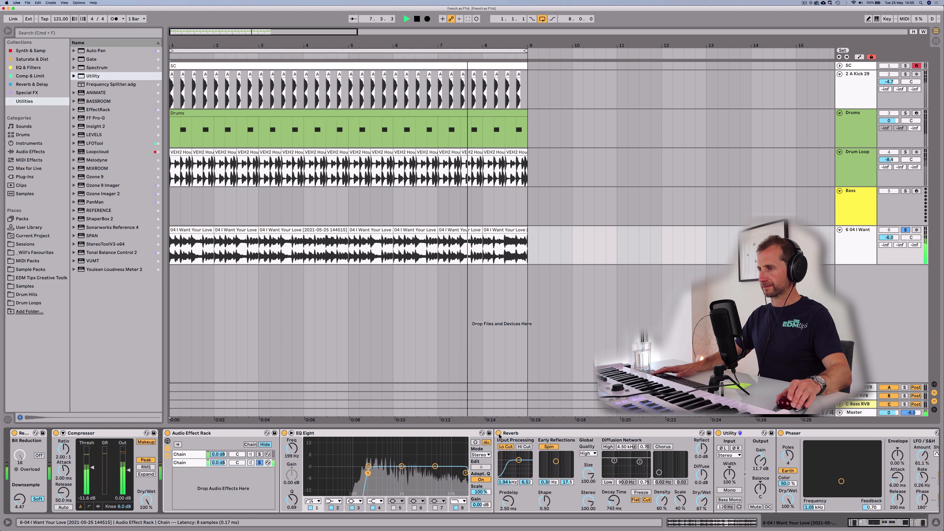
Group the Reverb and Utility into their own rack, and compare the sound with the rack off and on
{"action": "left_click", "coordinate": [517, 435]}
{"action": "left_click", "coordinate": [721, 434]}
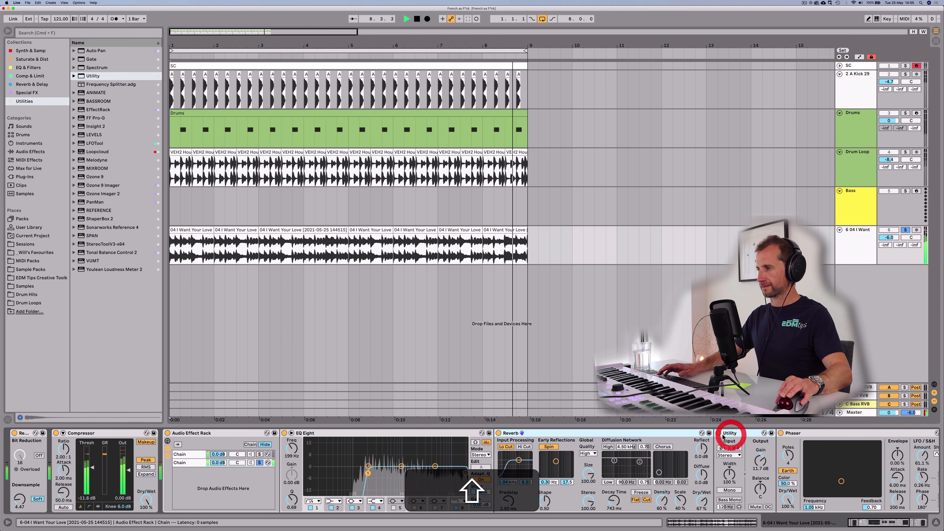
{"action": "key", "text": "shift+super+g"}
{"action": "key", "text": "super+g"}
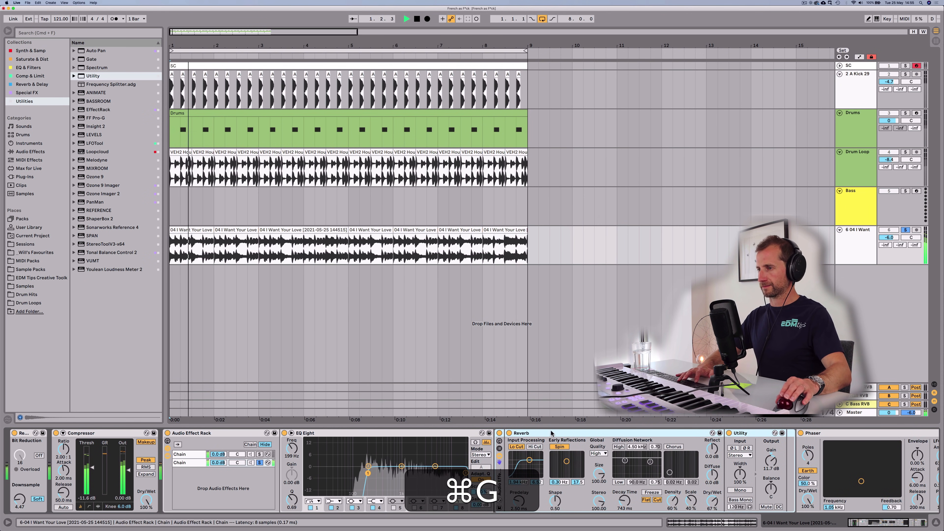
{"action": "left_click", "coordinate": [500, 434]}
{"action": "left_click", "coordinate": [499, 434]}
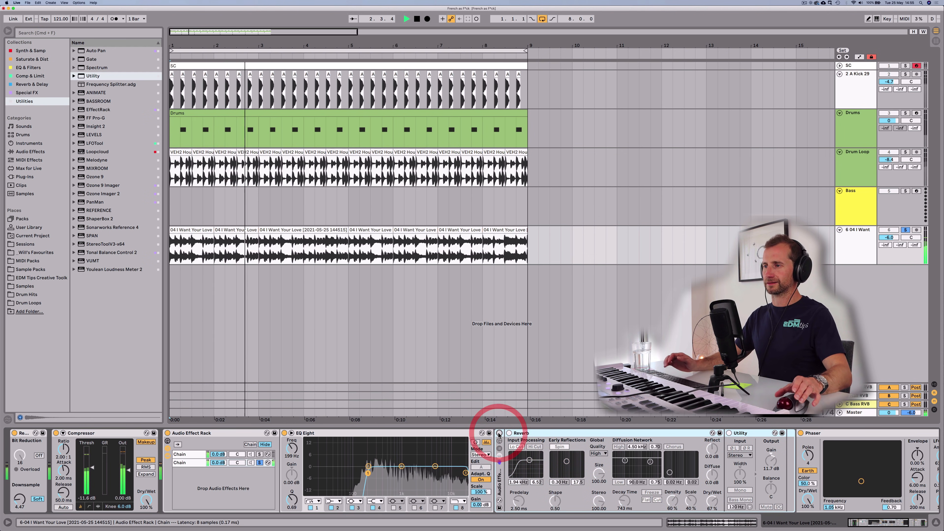
{"action": "left_click", "coordinate": [499, 434]}
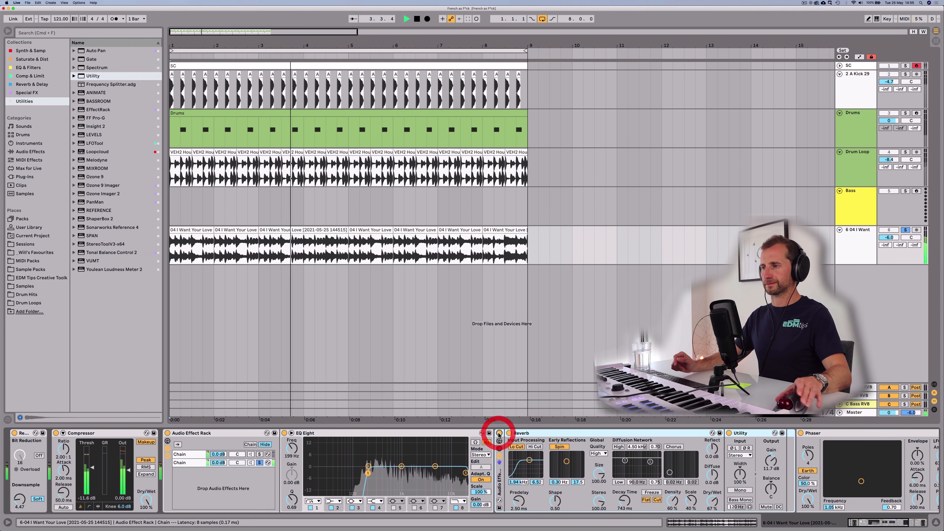
Boost the EQ Eight's highs by 1.86 dB at 5.05 kHz, and unsolo the second chain and the sample track
{"action": "double_click", "coordinate": [622, 432]}
{"action": "left_click", "coordinate": [380, 433]}
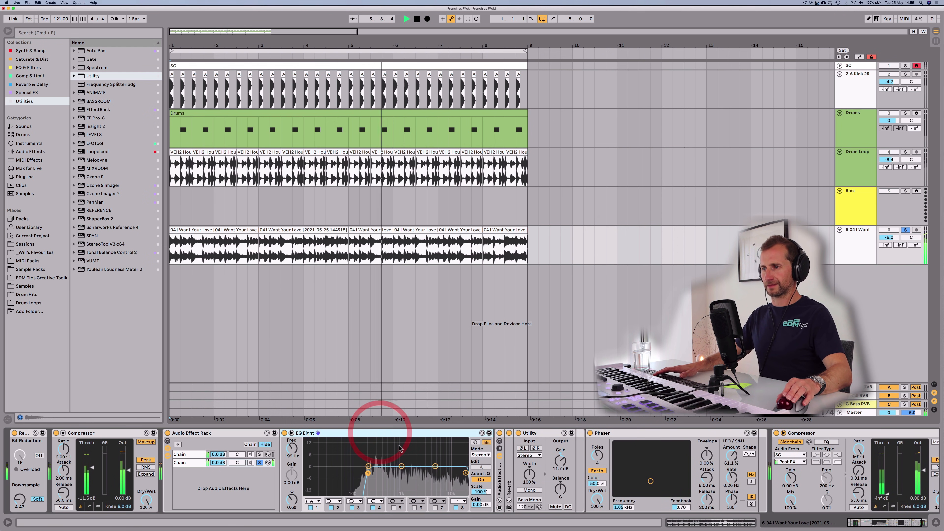
{"action": "left_click", "coordinate": [435, 466]}
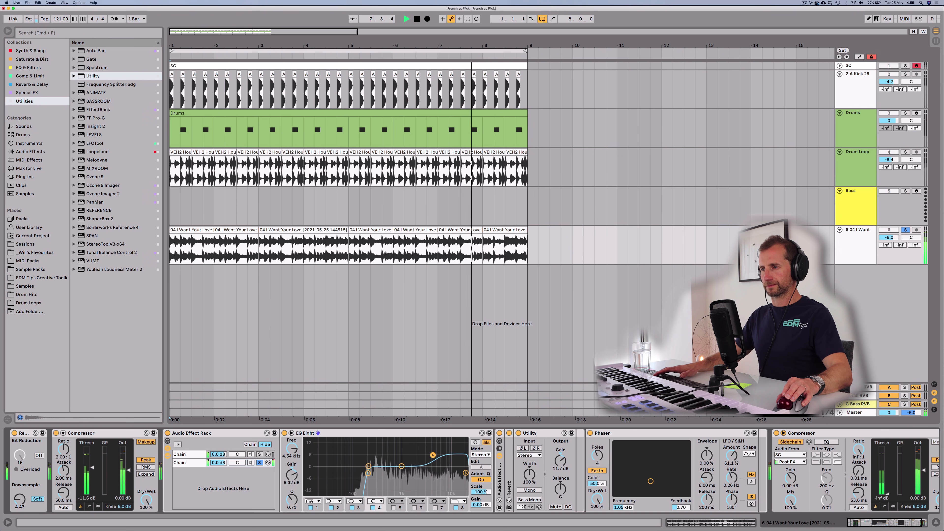
{"action": "left_click", "coordinate": [260, 463]}
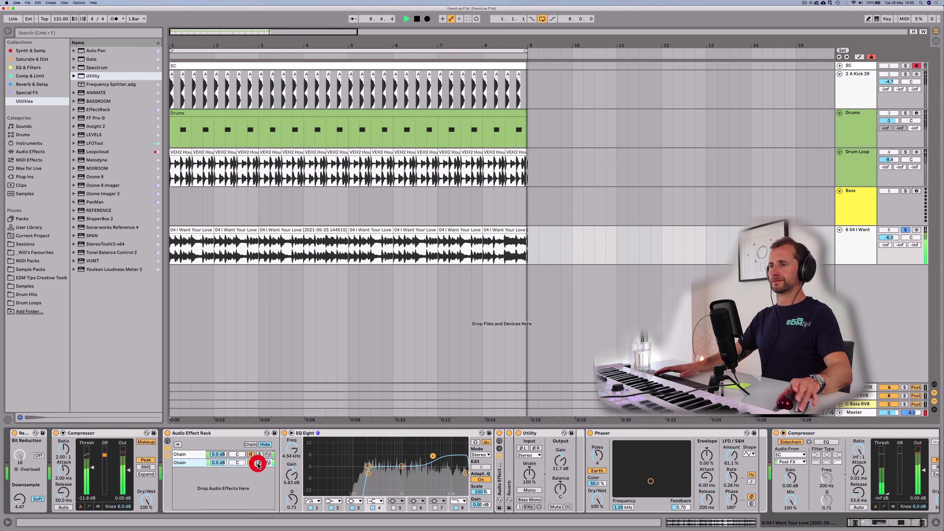
{"action": "left_click", "coordinate": [906, 230]}
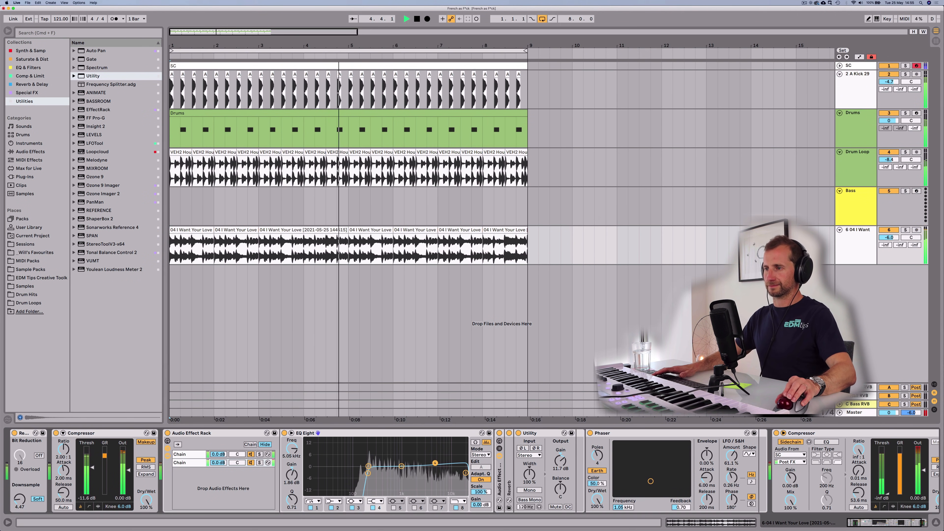
Fold the sample track's Audio Effect Rack, stop playback, and save the set
{"action": "double_click", "coordinate": [232, 433]}
{"action": "key", "text": "space"}
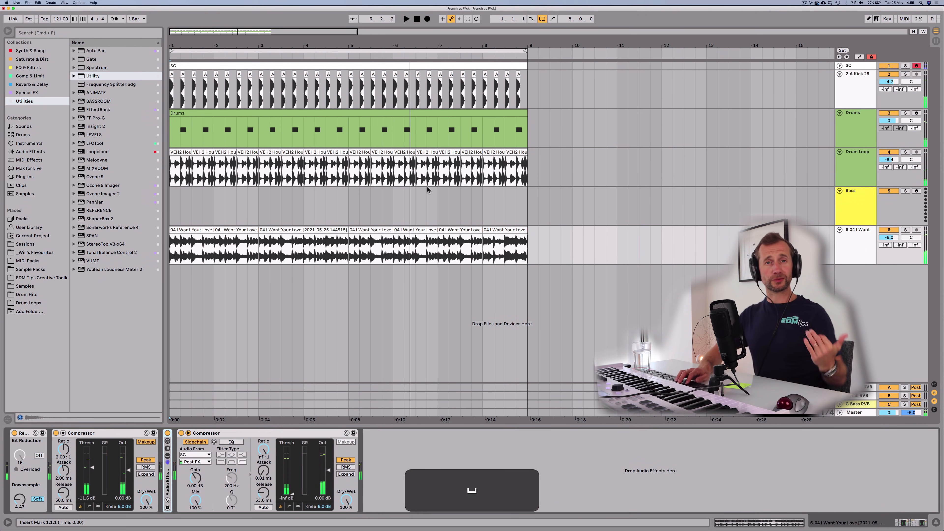
{"action": "key", "text": "super+s"}
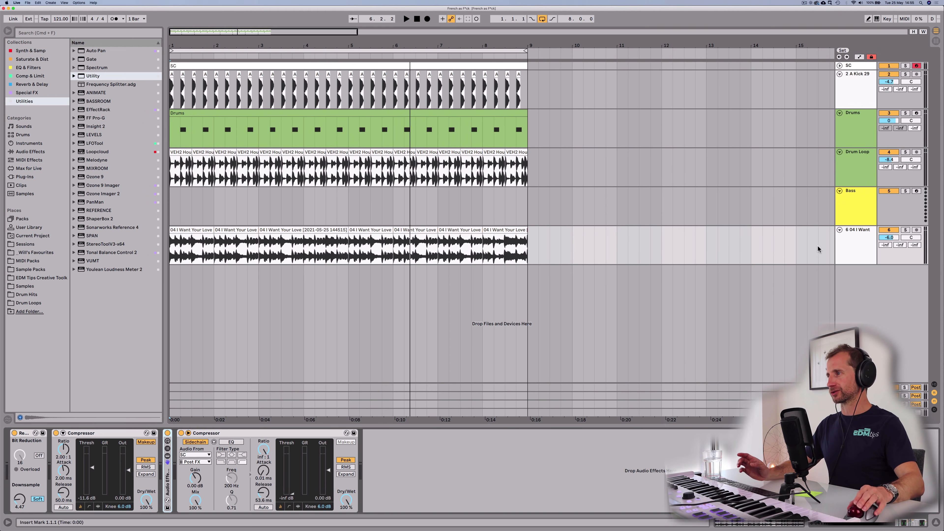
Add a MIDI track below the sample track, and rename the sample track Disco Loop
{"action": "left_click", "coordinate": [842, 251]}
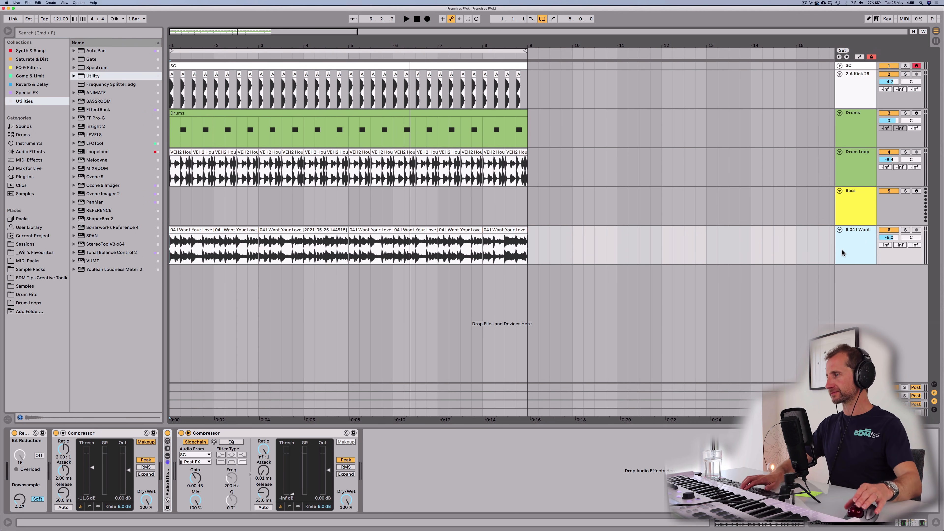
{"action": "key", "text": "super+shift+t"}
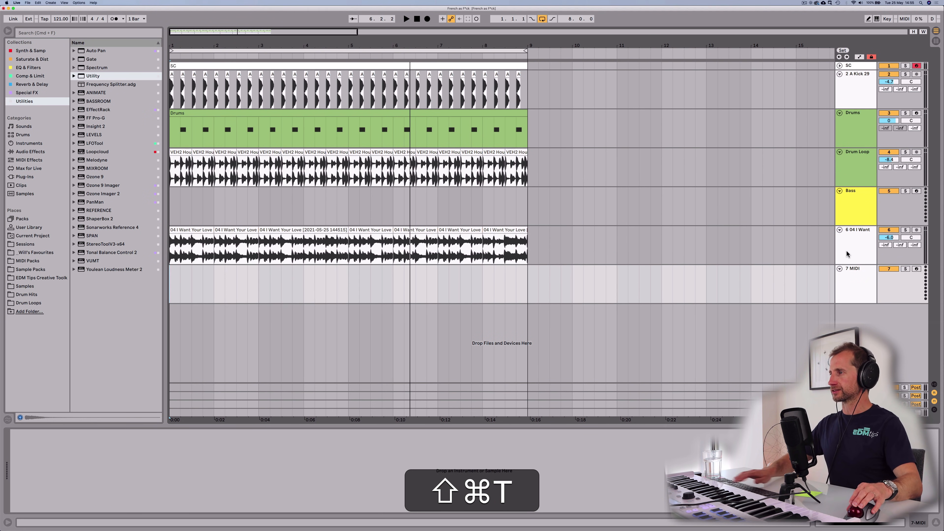
{"action": "left_click", "coordinate": [846, 249]}
{"action": "left_click", "coordinate": [845, 243]}
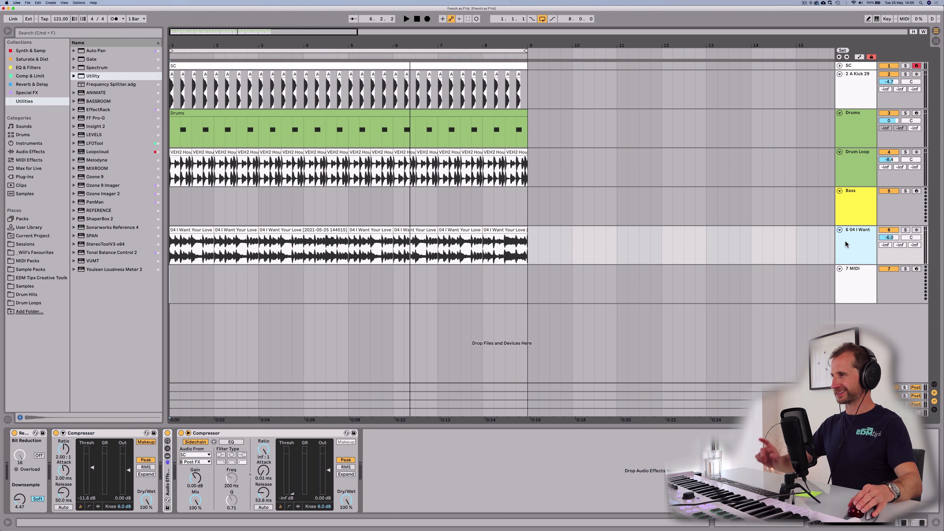
{"action": "key", "text": "super+r"}
{"action": "type", "text": "D"}
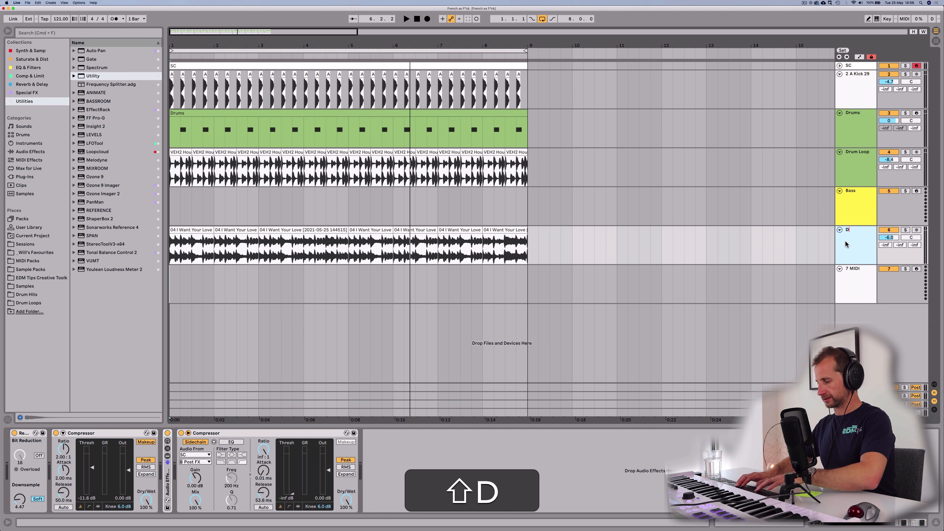
Colour the Disco Loop track blue and assign the track colour to its clips
{"action": "right_click", "coordinate": [846, 244]}
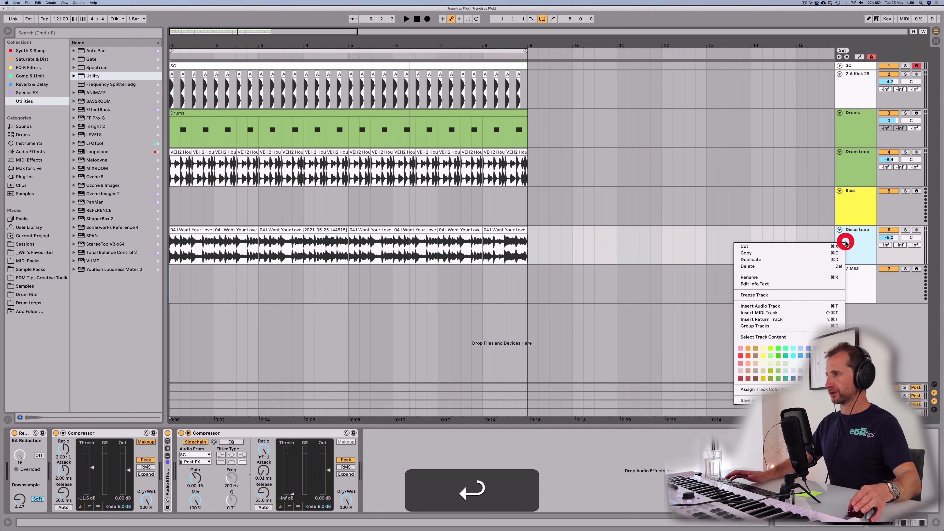
{"action": "left_click", "coordinate": [800, 351]}
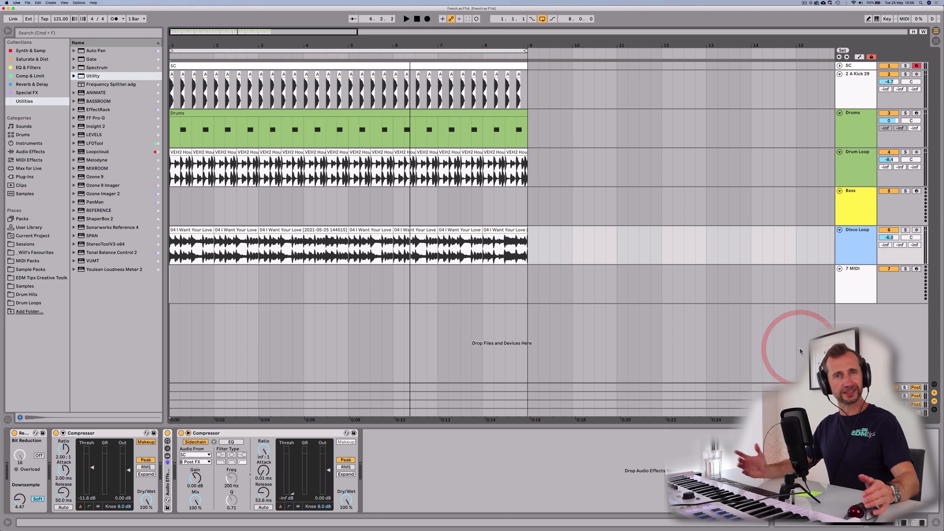
{"action": "right_click", "coordinate": [859, 249]}
{"action": "key", "text": "Escape"}
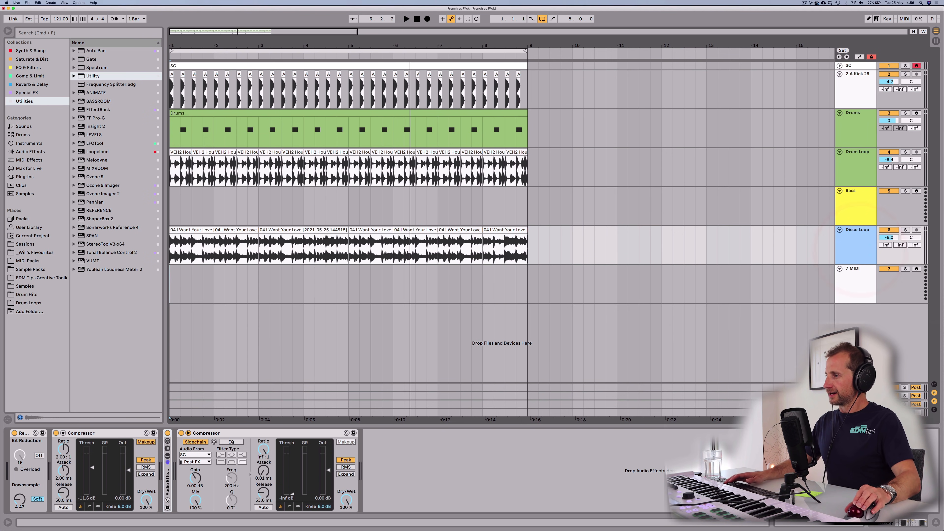
{"action": "right_click", "coordinate": [851, 249]}
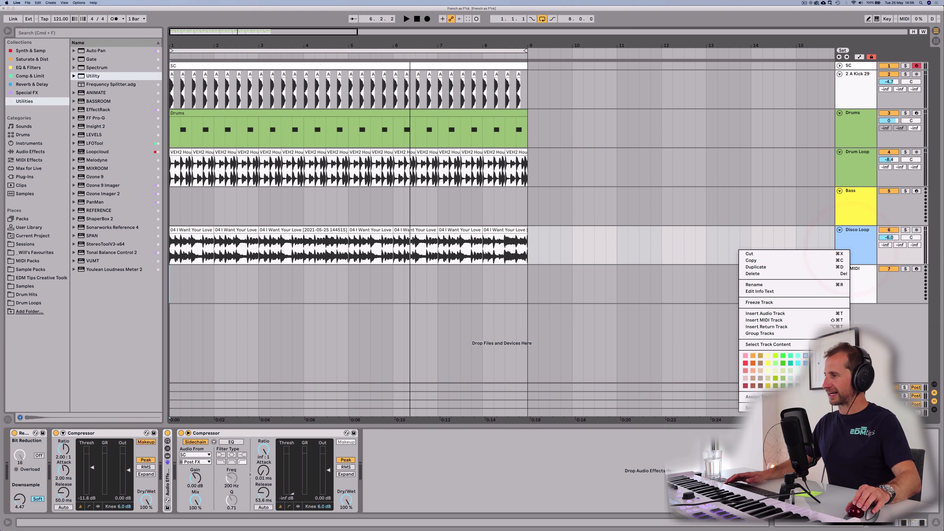
{"action": "left_click", "coordinate": [816, 344]}
Delete the empty Bass track
{"action": "left_click", "coordinate": [863, 216]}
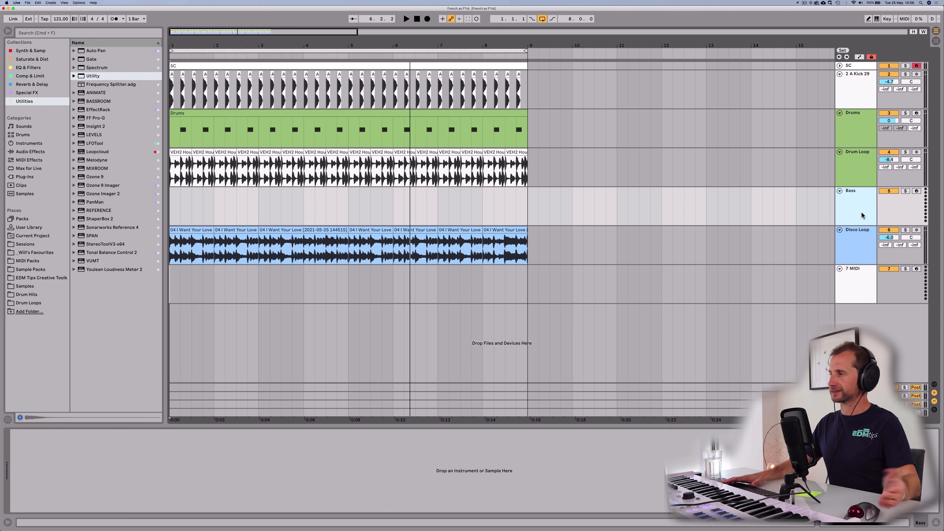
{"action": "key", "text": "BackSpace"}
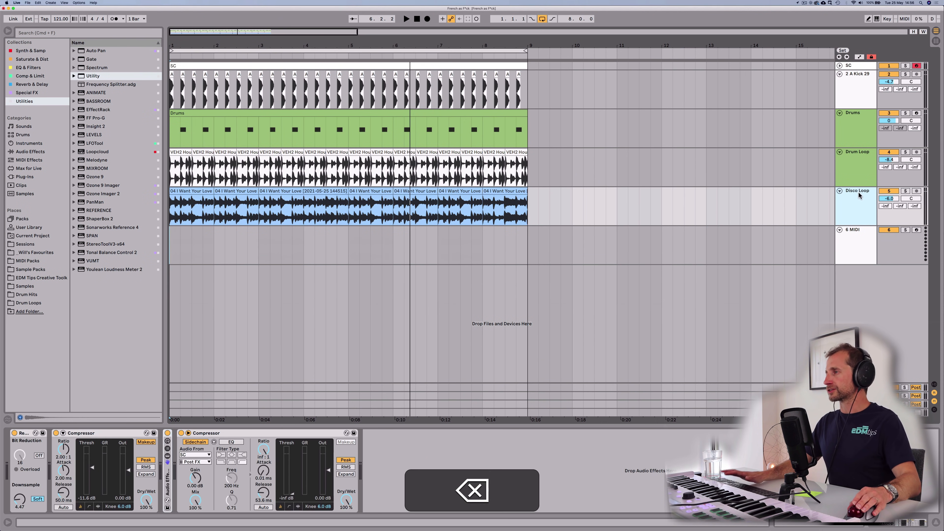
Audition the Disco Loop track in solo, and return to the full mix
{"action": "left_click", "coordinate": [857, 169]}
{"action": "left_click", "coordinate": [858, 199]}
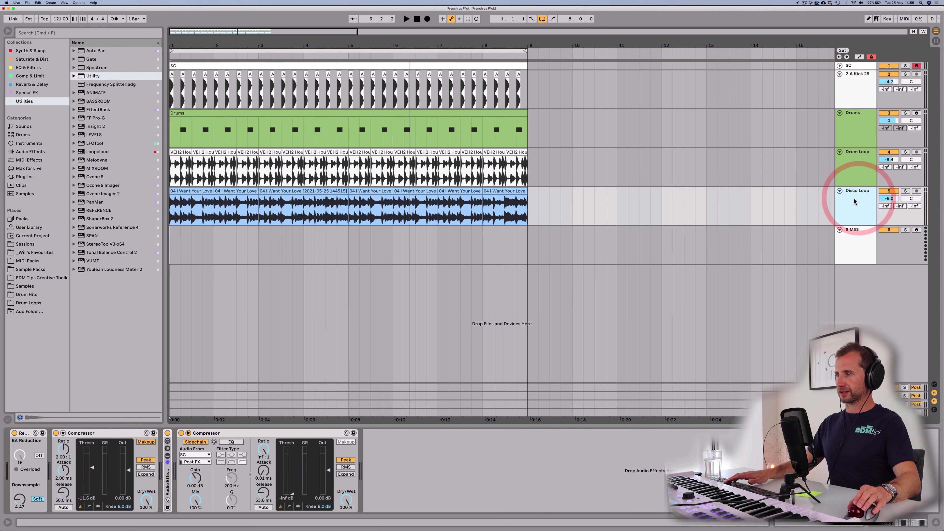
{"action": "left_click", "coordinate": [906, 191]}
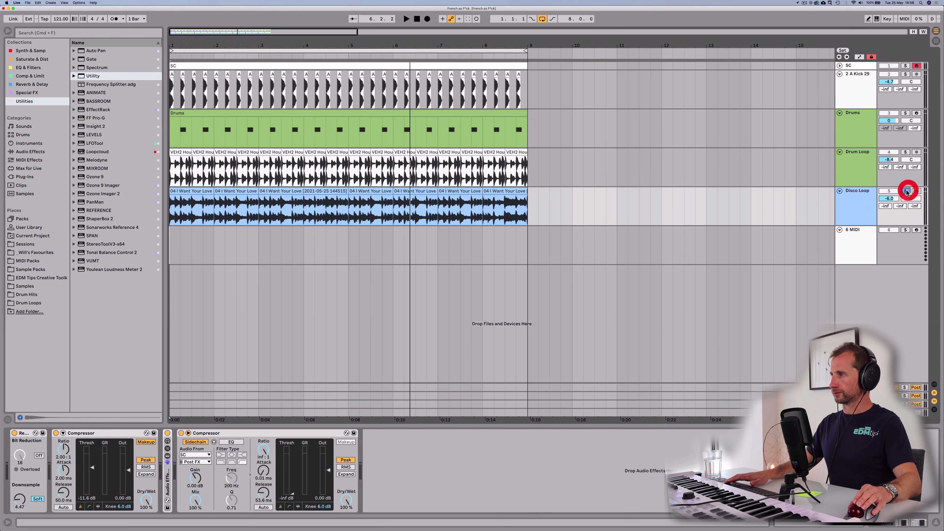
{"action": "key", "text": "space"}
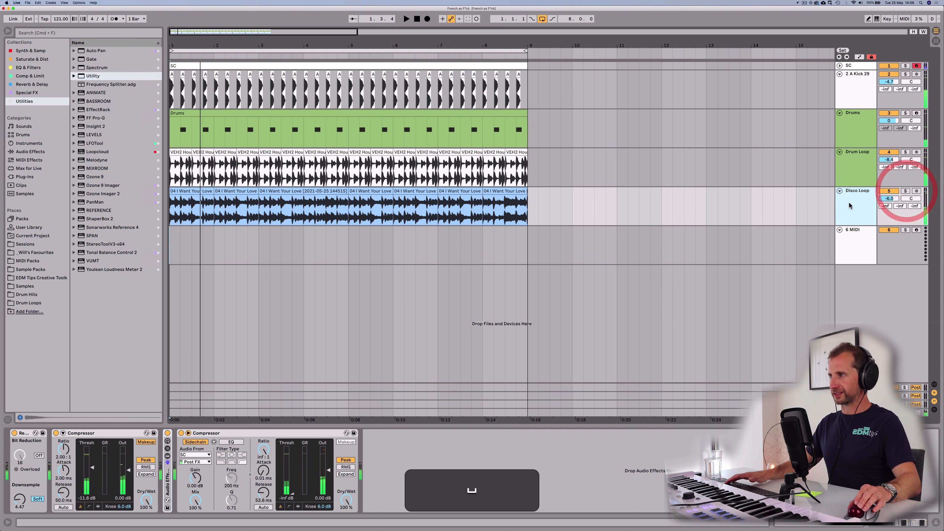
Rename the kick sample track Kick and colour it green
{"action": "left_click", "coordinate": [863, 83]}
{"action": "key", "text": "super+r"}
{"action": "type", "text": "Kick"}
{"action": "key", "text": "Return"}
{"action": "right_click", "coordinate": [863, 83]}
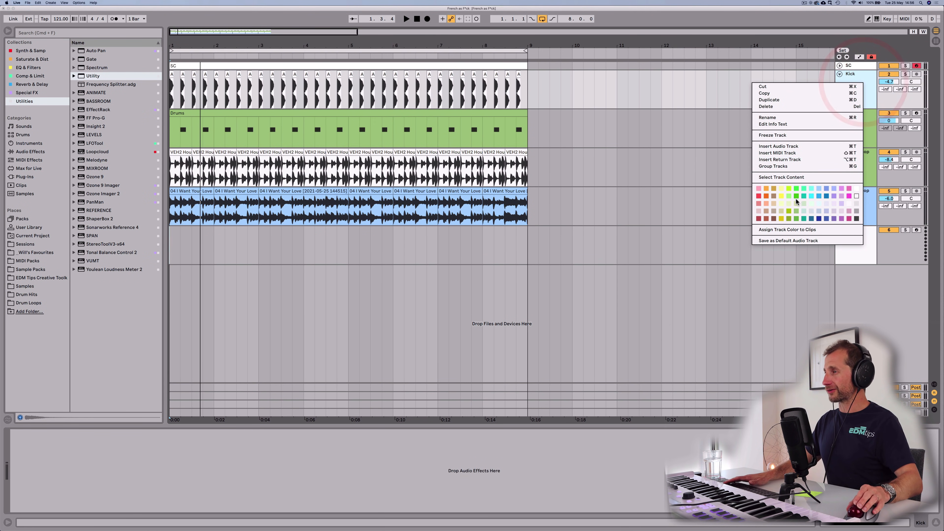
{"action": "left_click", "coordinate": [797, 211]}
Assign the Kick track's colour to its clips, and save the set
{"action": "right_click", "coordinate": [849, 90]}
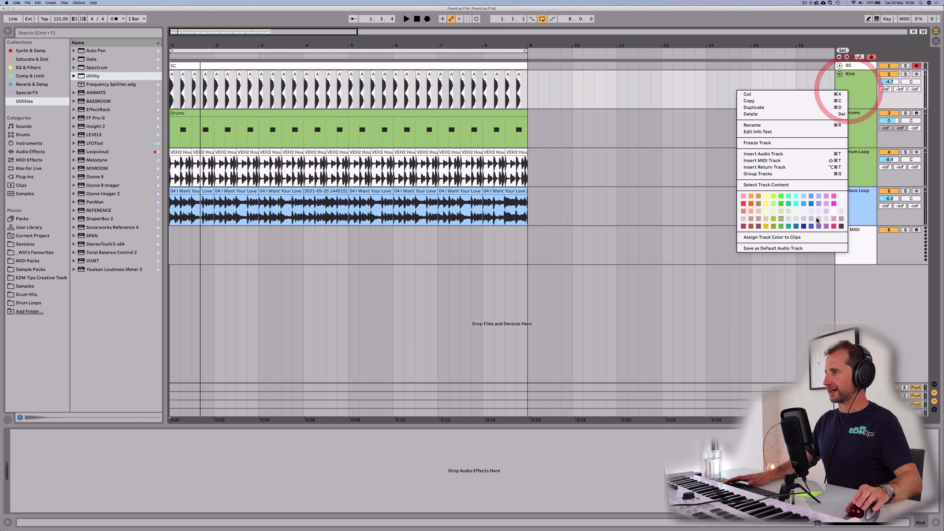
{"action": "left_click", "coordinate": [805, 238]}
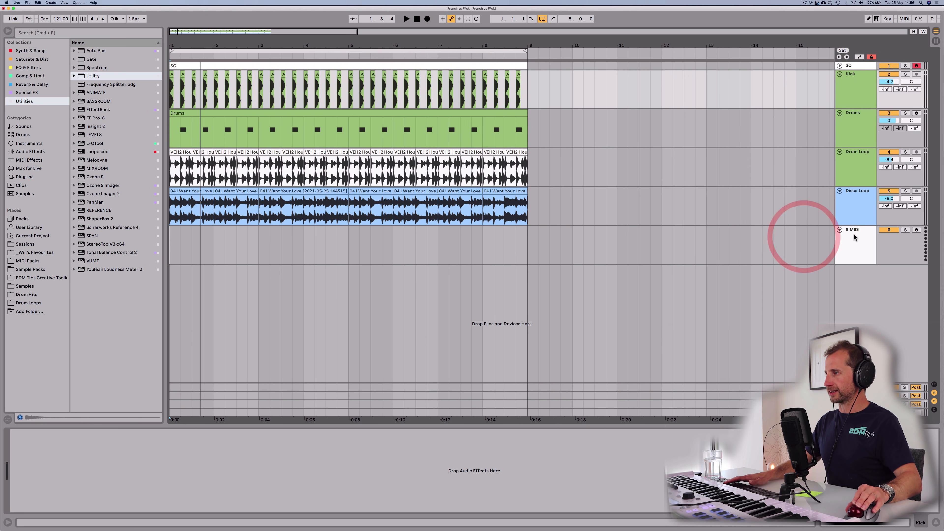
{"action": "left_click", "coordinate": [855, 245]}
{"action": "key", "text": "super+s"}
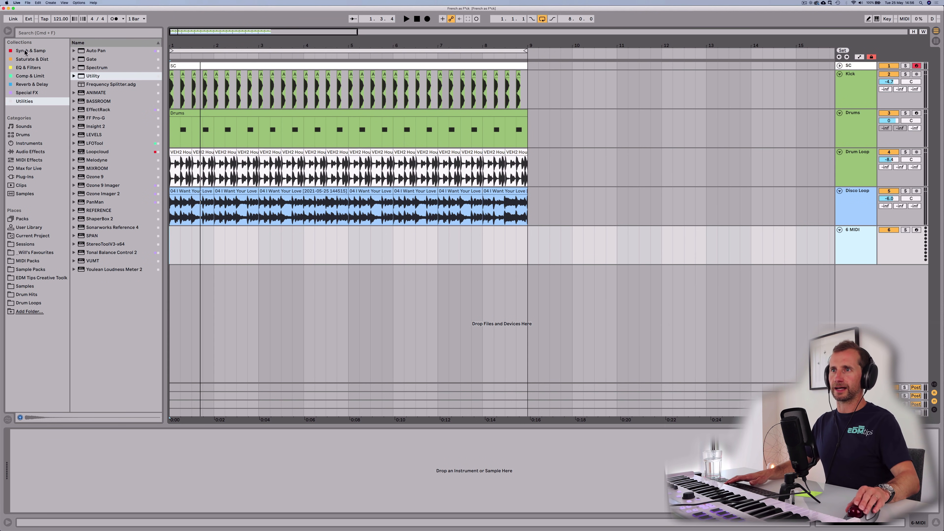
Load the Loopcloud plug-in onto the empty MIDI track and open the Loopcloud app from it
{"action": "left_click", "coordinate": [32, 51]}
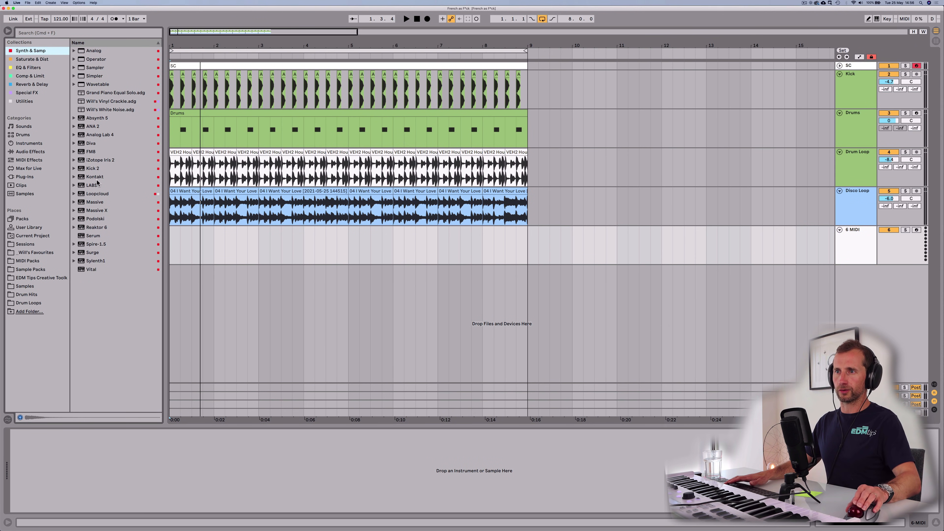
{"action": "left_click_drag", "start_coordinate": [96, 194], "coordinate": [185, 247]}
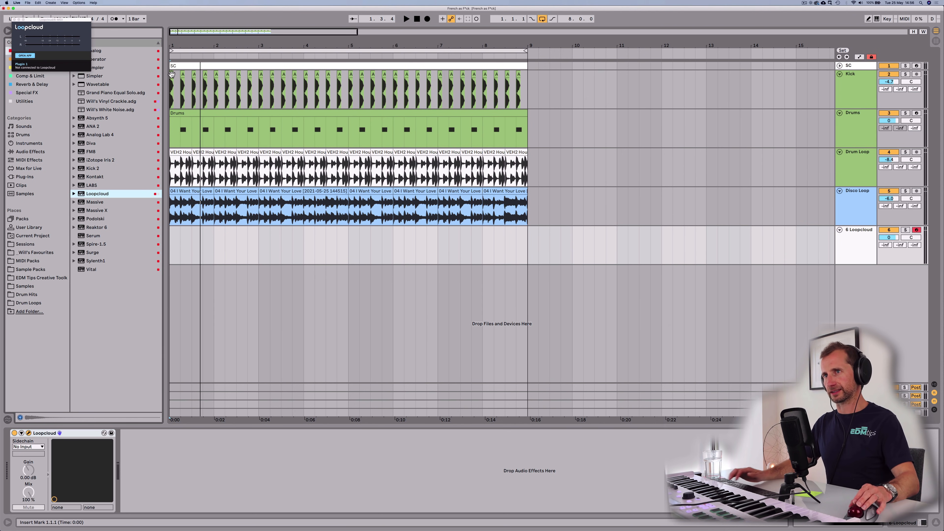
{"action": "left_click", "coordinate": [24, 56]}
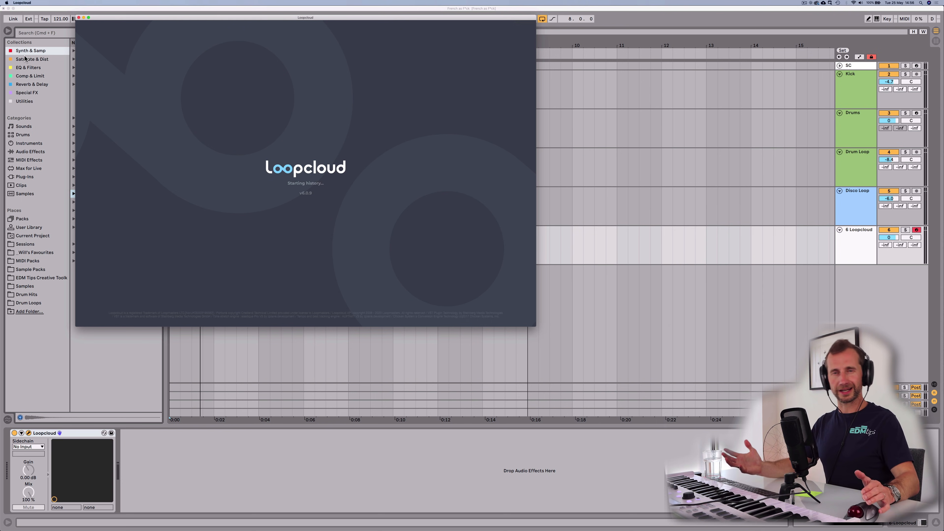
{"action": "left_click_drag", "start_coordinate": [109, 21], "coordinate": [379, 106]}
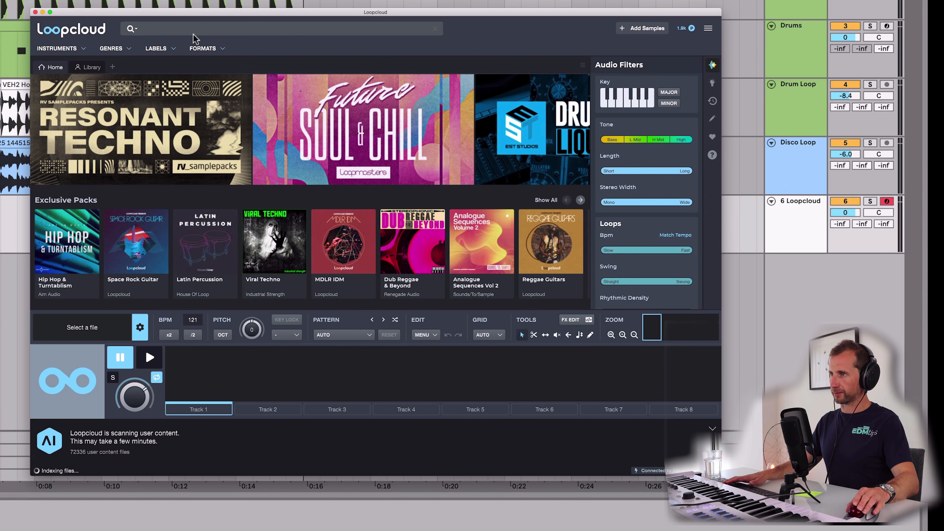
Search Loopcloud for vocals and narrow the instrument filter to Male
{"action": "left_click", "coordinate": [154, 29]}
{"action": "type", "text": "vocals"}
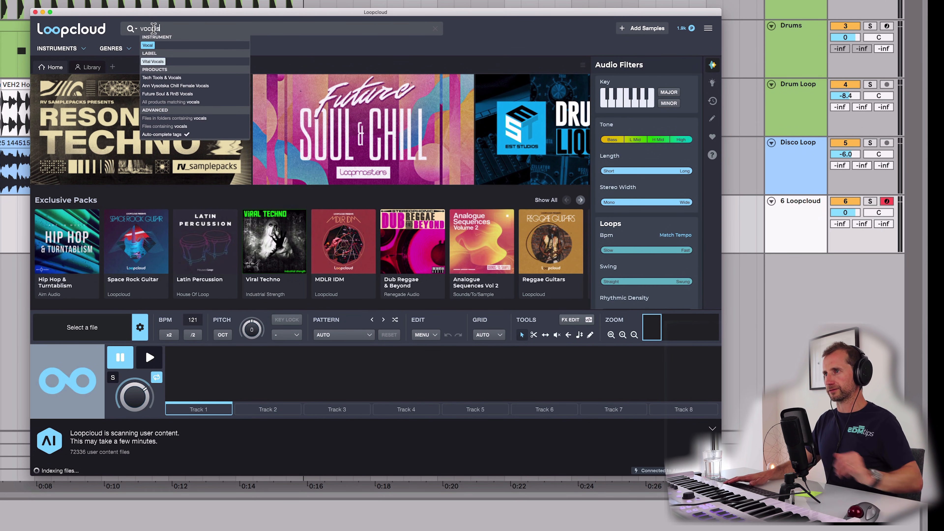
{"action": "key", "text": "Return"}
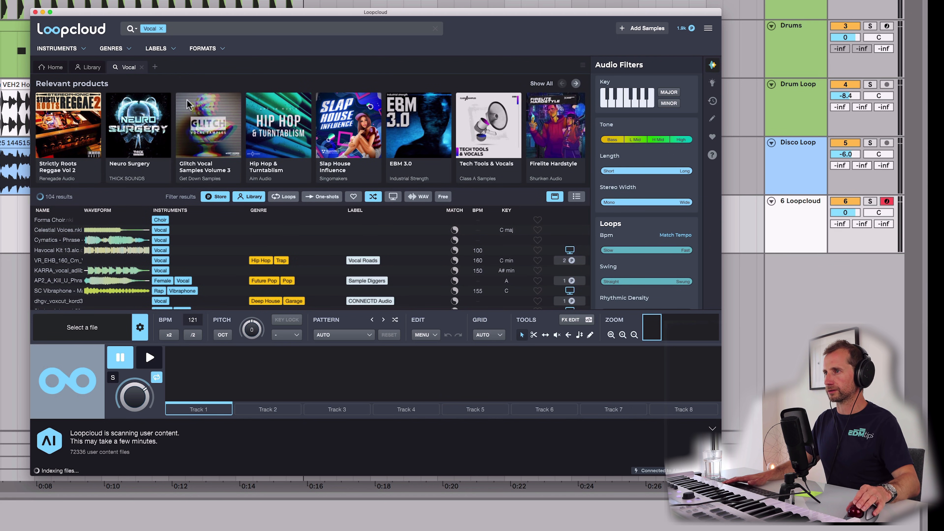
{"action": "left_click", "coordinate": [70, 50]}
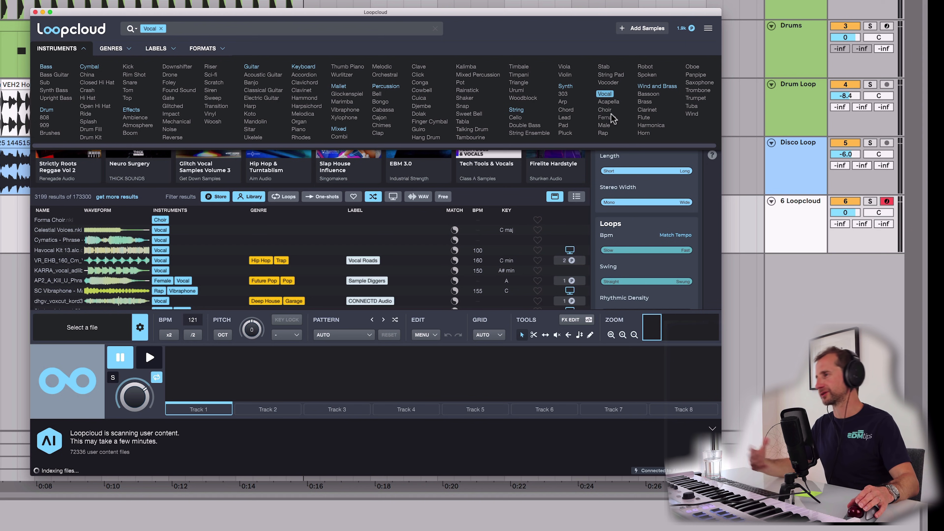
{"action": "left_click", "coordinate": [601, 125]}
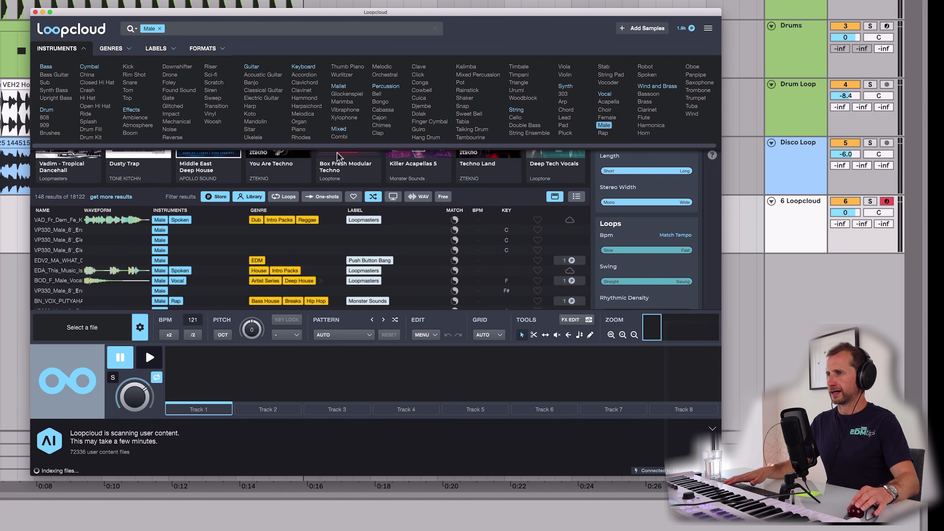
{"action": "left_click", "coordinate": [562, 200]}
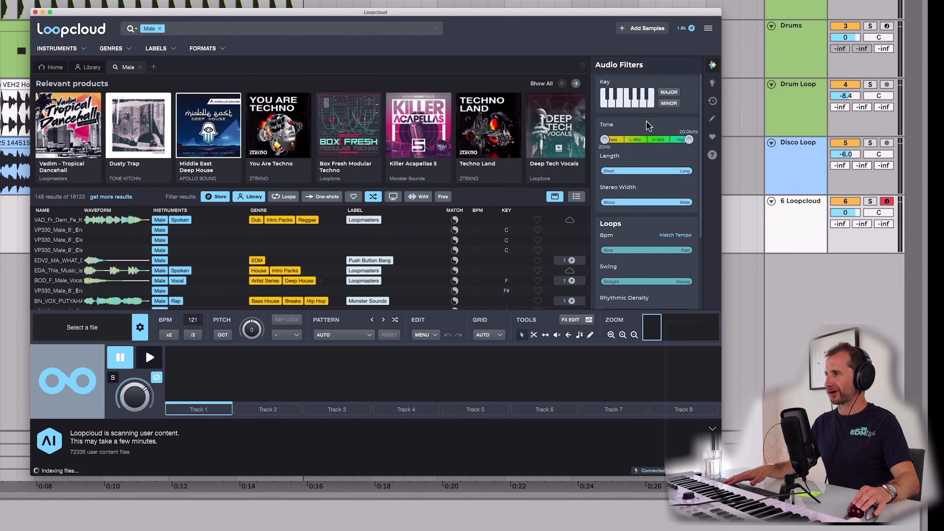
Filter the male vocal samples to A minor with an audio length above 0.6 s
{"action": "left_click", "coordinate": [645, 107]}
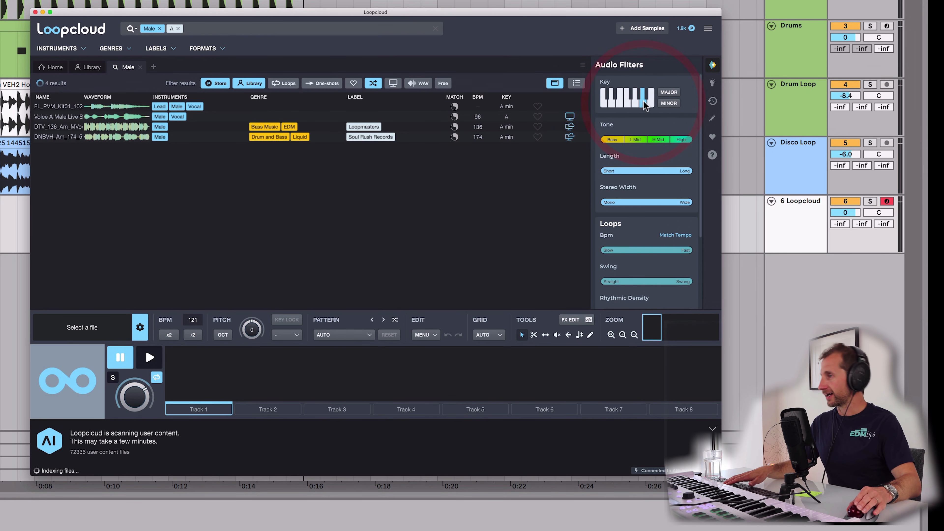
{"action": "left_click", "coordinate": [667, 104]}
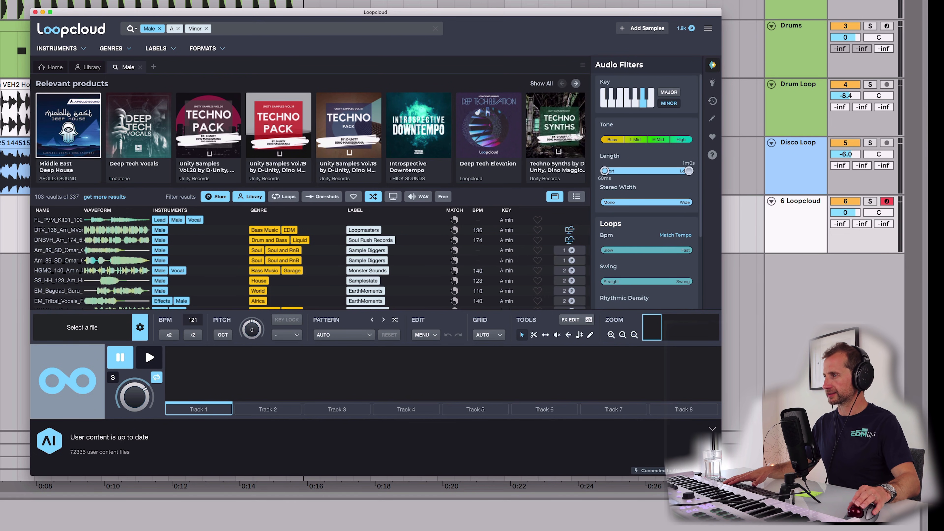
{"action": "left_click", "coordinate": [621, 171]}
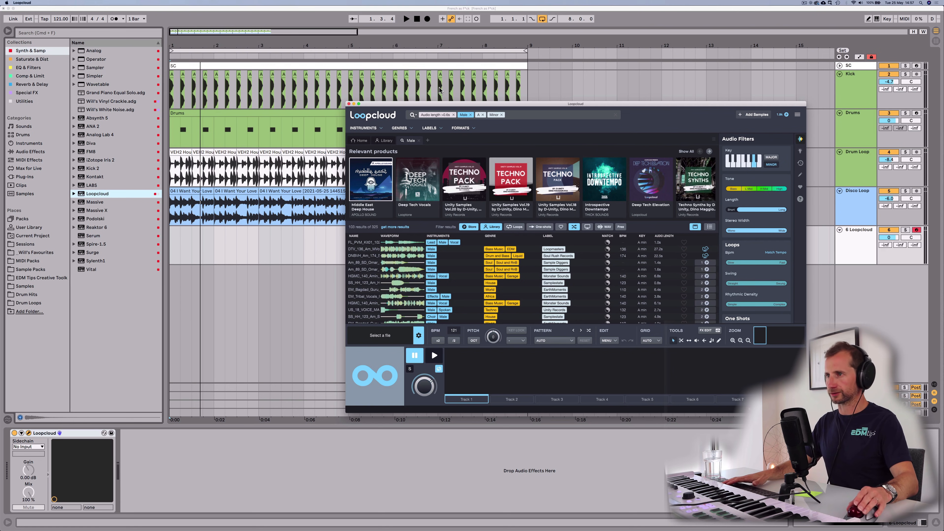
Start the set's playback in Ableton Live and return to Loopcloud to preview the FL_PVM_Kit01_102 male vocal loop
{"action": "left_click", "coordinate": [417, 19]}
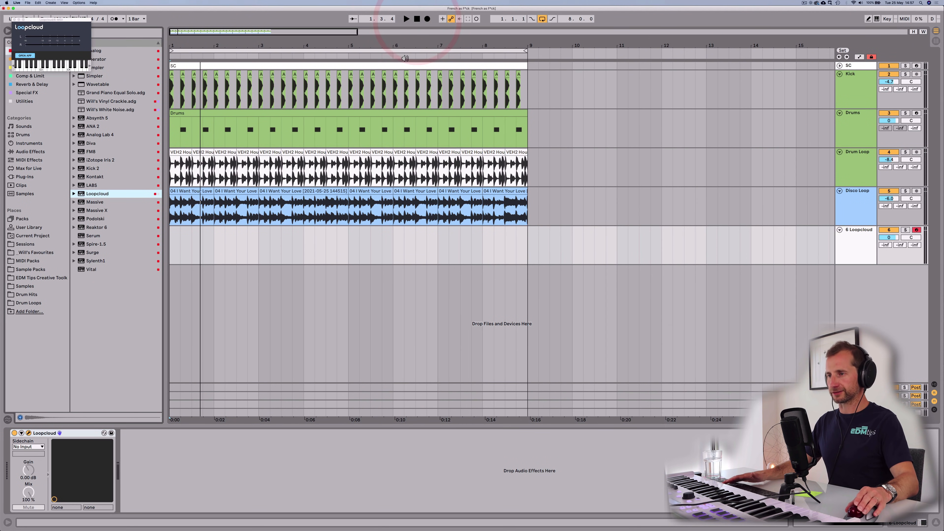
{"action": "key", "text": "space"}
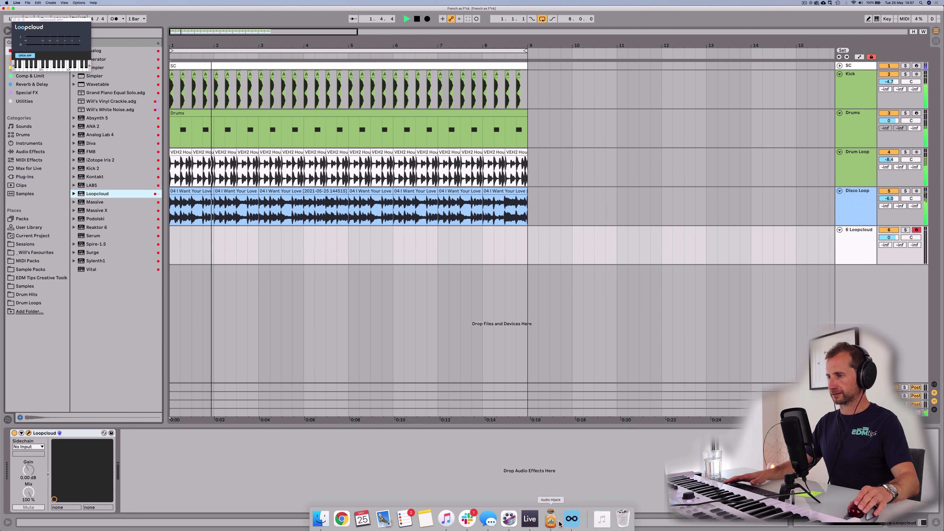
{"action": "left_click", "coordinate": [572, 518]}
{"action": "left_click", "coordinate": [363, 242]}
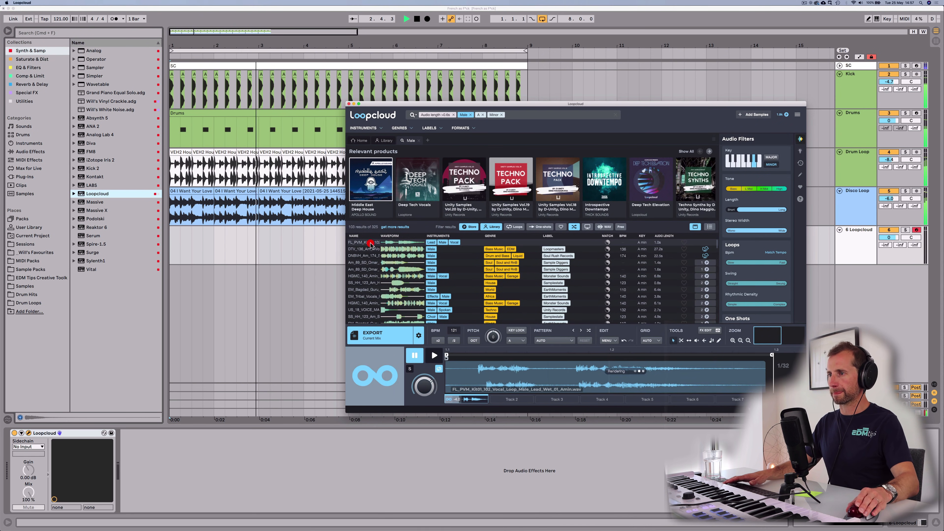
{"action": "left_click", "coordinate": [429, 363]}
Audition further A minor male vocal samples against the track, from the DNBVH and DTV_136 vocals through the EM_Tribal_Vocals sample
{"action": "left_click", "coordinate": [360, 255]}
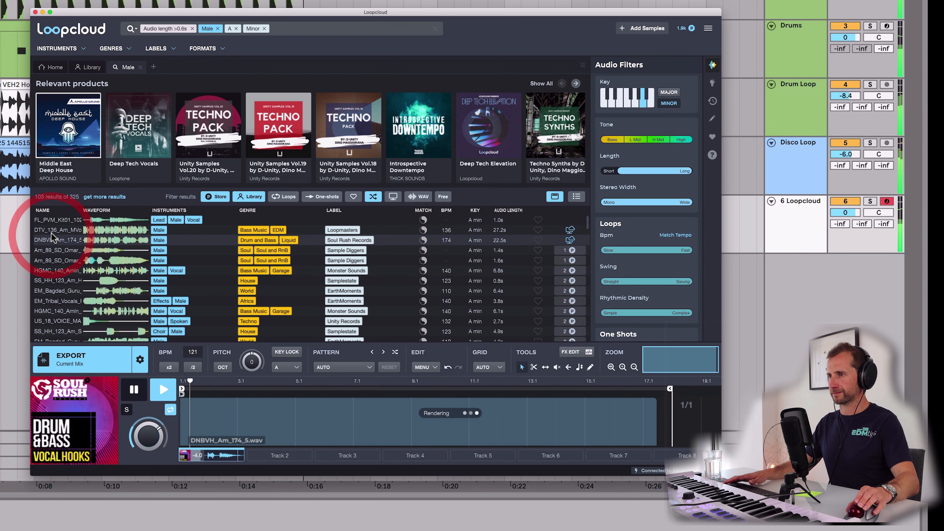
{"action": "left_click", "coordinate": [54, 231]}
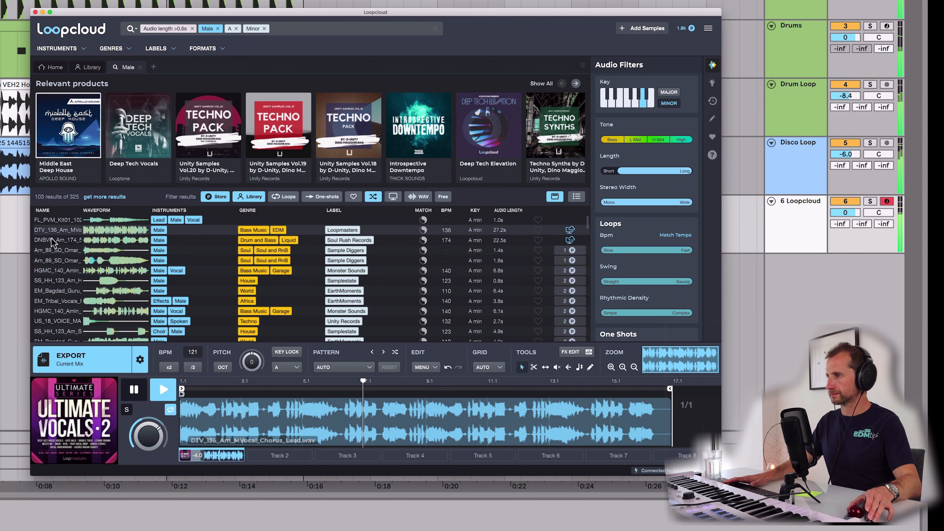
{"action": "left_click", "coordinate": [53, 241]}
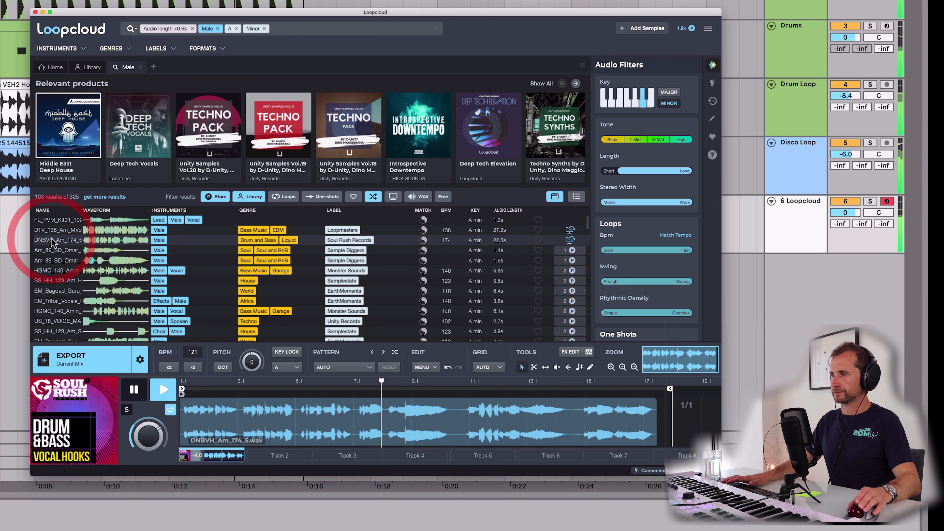
{"action": "left_click", "coordinate": [53, 253]}
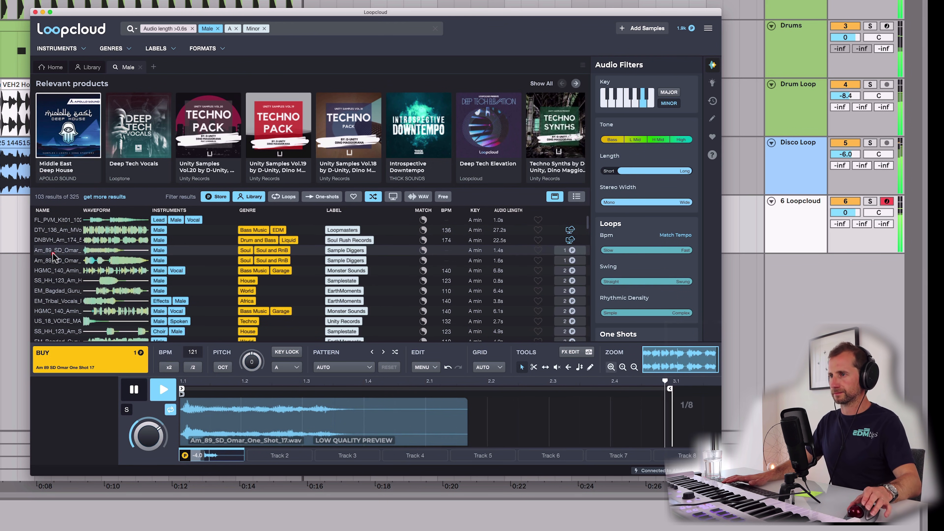
{"action": "left_click", "coordinate": [54, 261]}
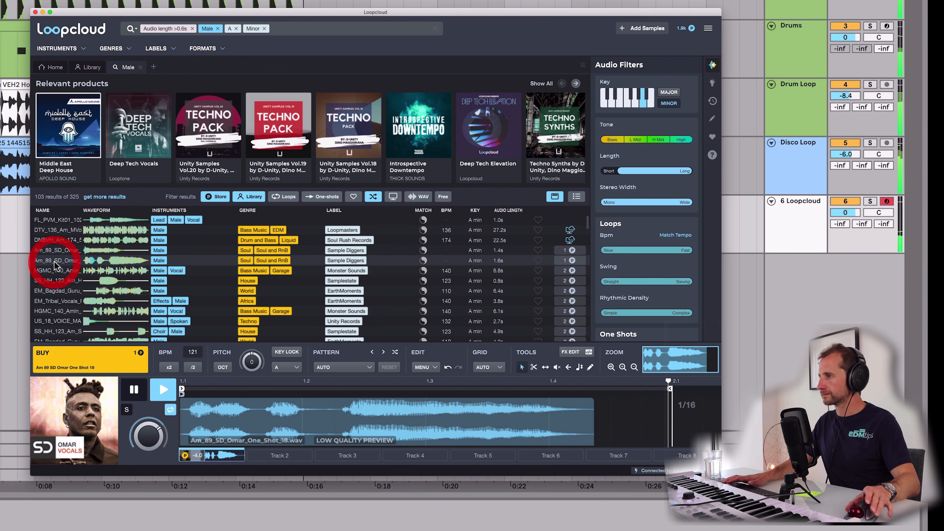
{"action": "left_click", "coordinate": [54, 271]}
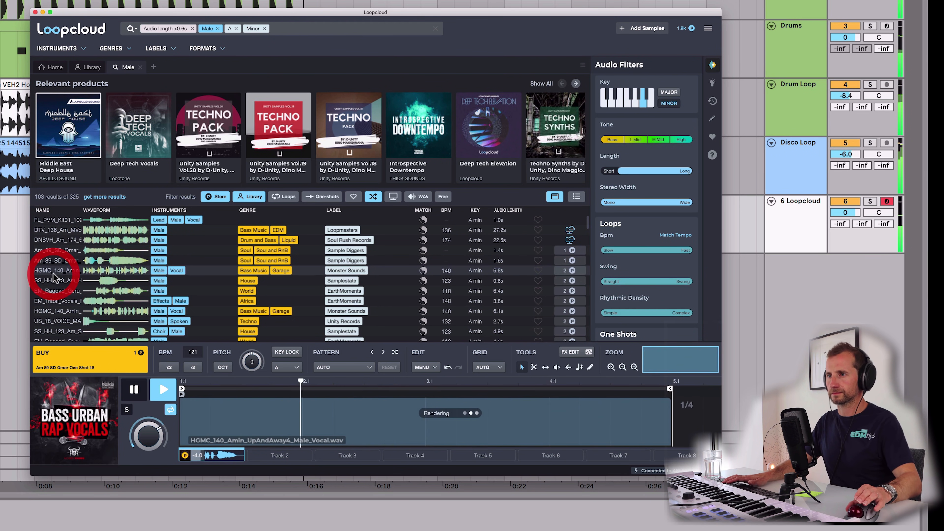
{"action": "left_click", "coordinate": [55, 282]}
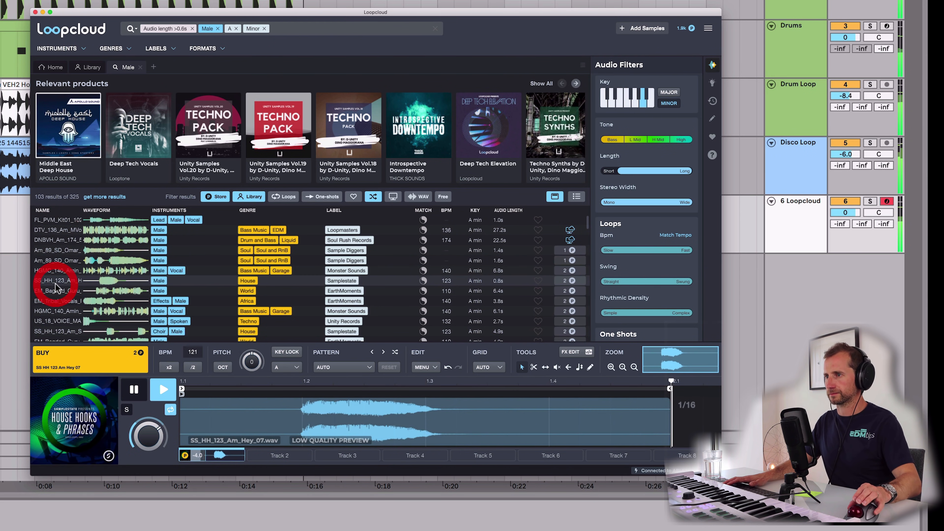
{"action": "left_click", "coordinate": [58, 292]}
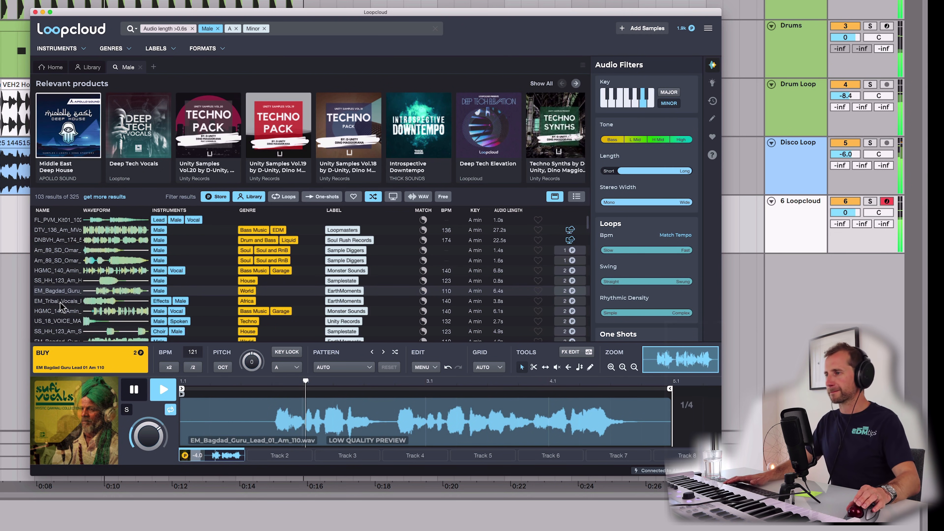
{"action": "left_click", "coordinate": [60, 302]}
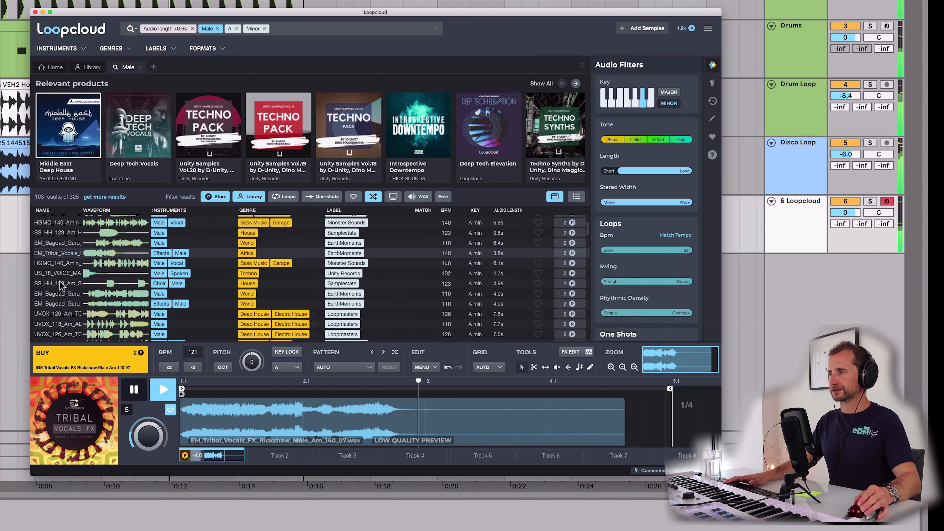
Exclude Store samples from the results, and preview the DTV_136 and DNBVH vocals from the library
{"action": "left_click", "coordinate": [217, 197]}
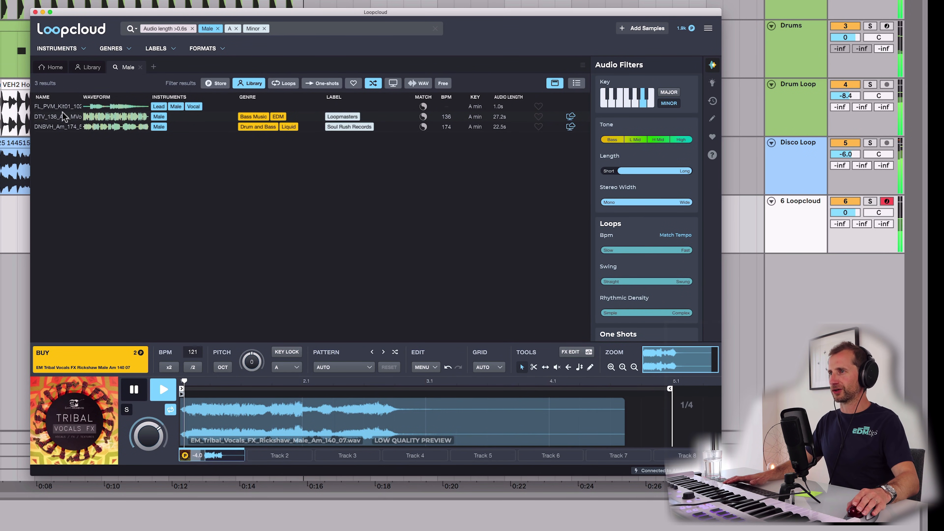
{"action": "left_click", "coordinate": [60, 118]}
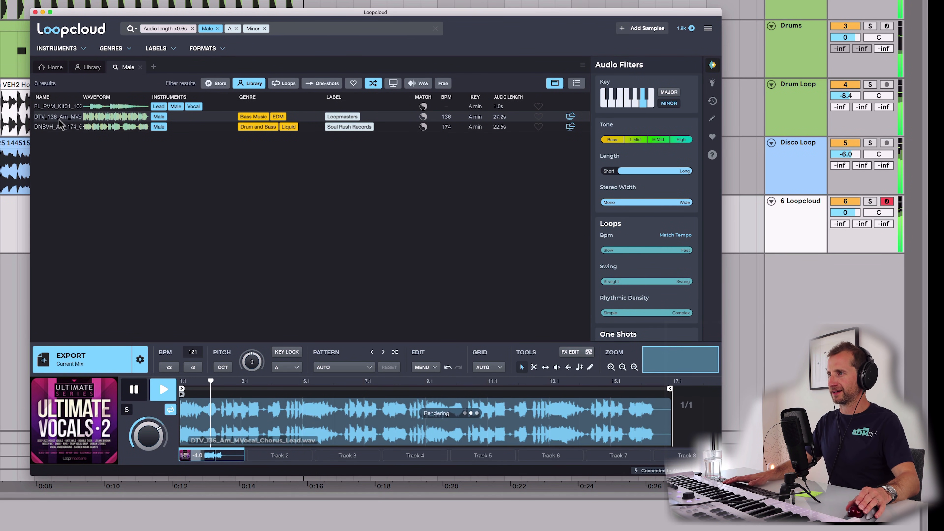
{"action": "left_click", "coordinate": [60, 129]}
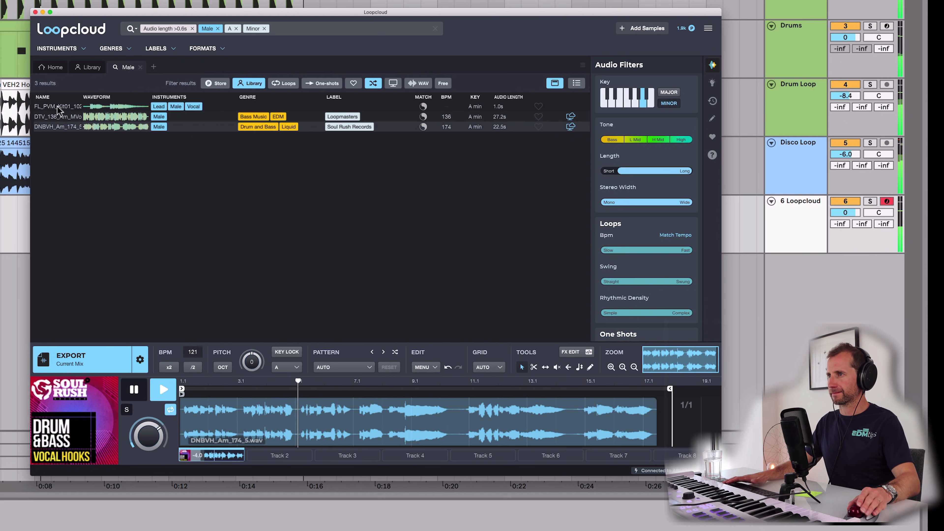
Pause the Loopcloud preview, and return to Ableton Live to stop the set's playback
{"action": "left_click", "coordinate": [133, 390]}
{"action": "left_click", "coordinate": [202, 272]}
{"action": "key", "text": "space"}
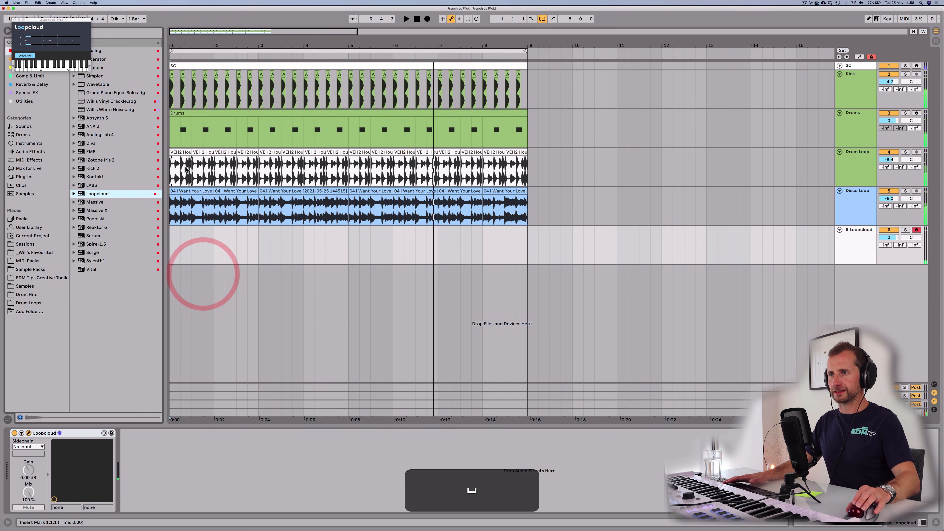
Inspect the sample settings of the first clip on the Disco Loop track
{"action": "double_click", "coordinate": [187, 194]}
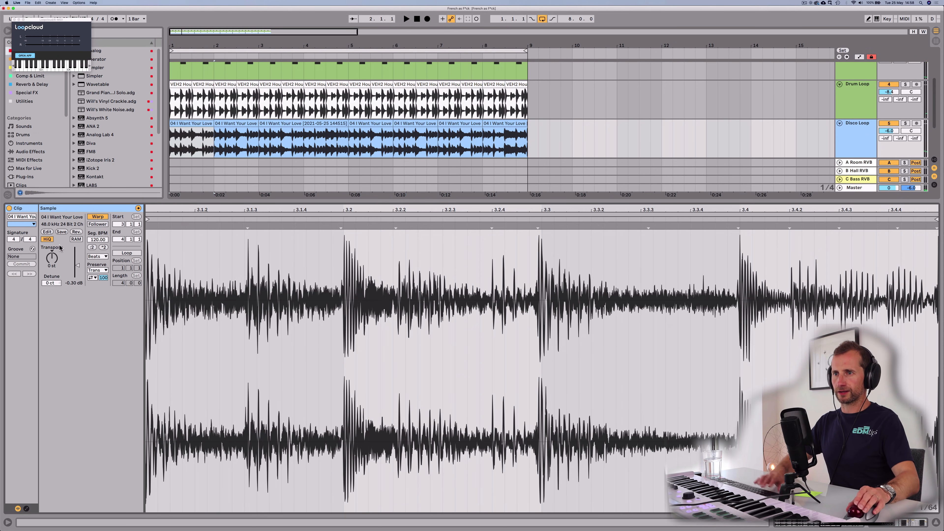
{"action": "left_click", "coordinate": [193, 120]}
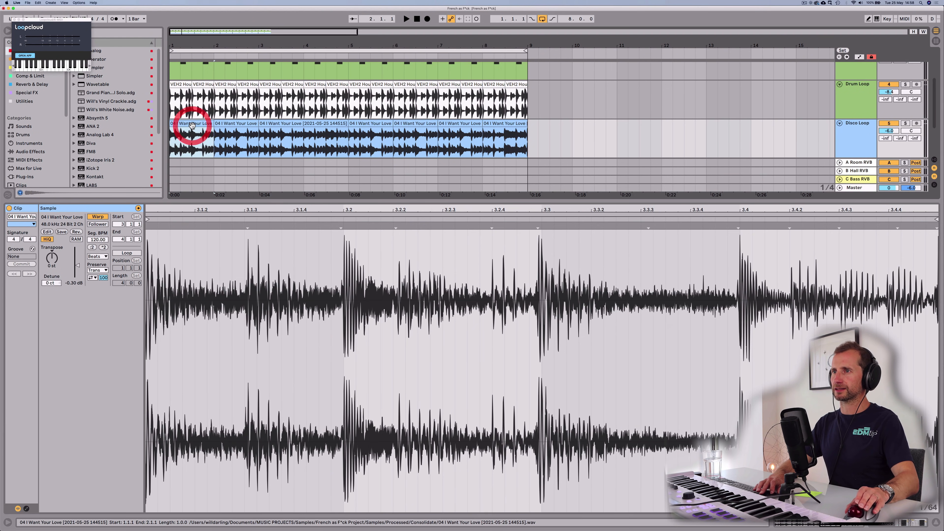
{"action": "key", "text": "shift+Tab"}
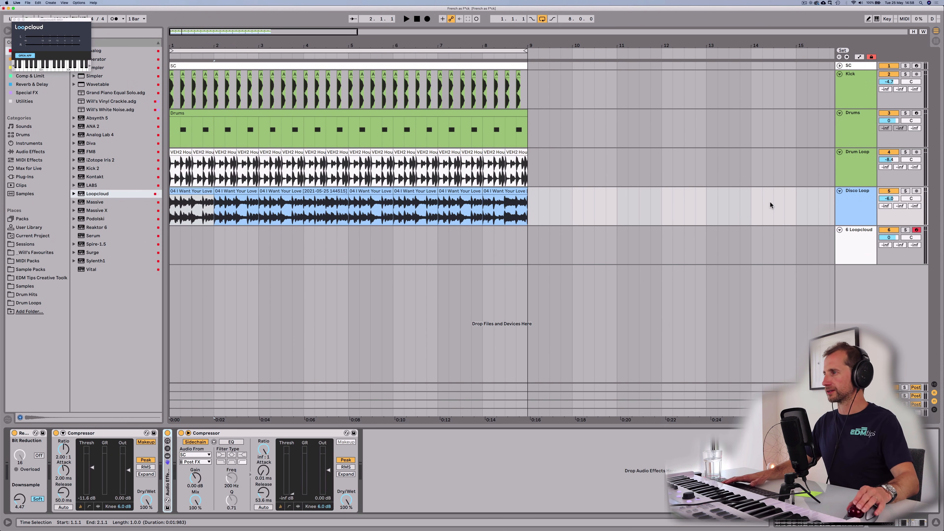
Add a MIDI track below the Loopcloud track, load Operator on it, and play the set to try it alongside
{"action": "left_click", "coordinate": [849, 246]}
{"action": "key", "text": "super+shift+t"}
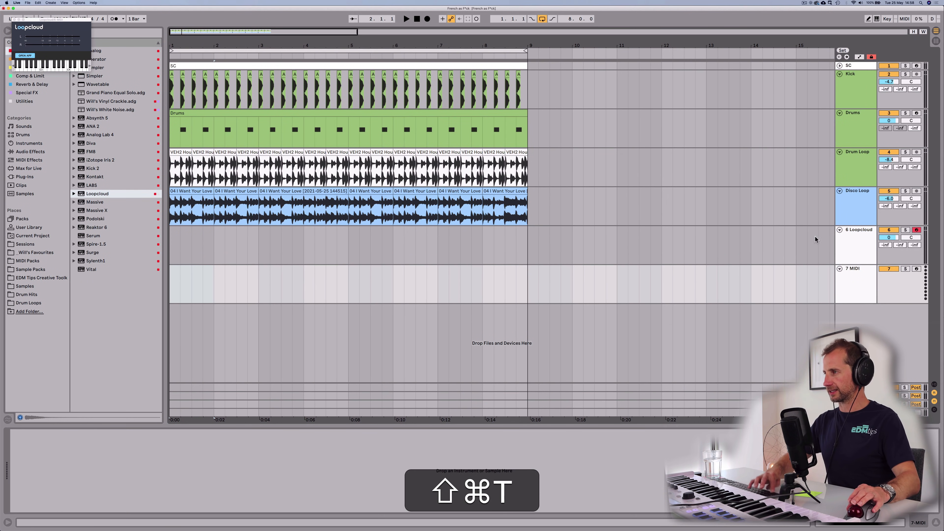
{"action": "left_click_drag", "start_coordinate": [102, 61], "coordinate": [210, 286]}
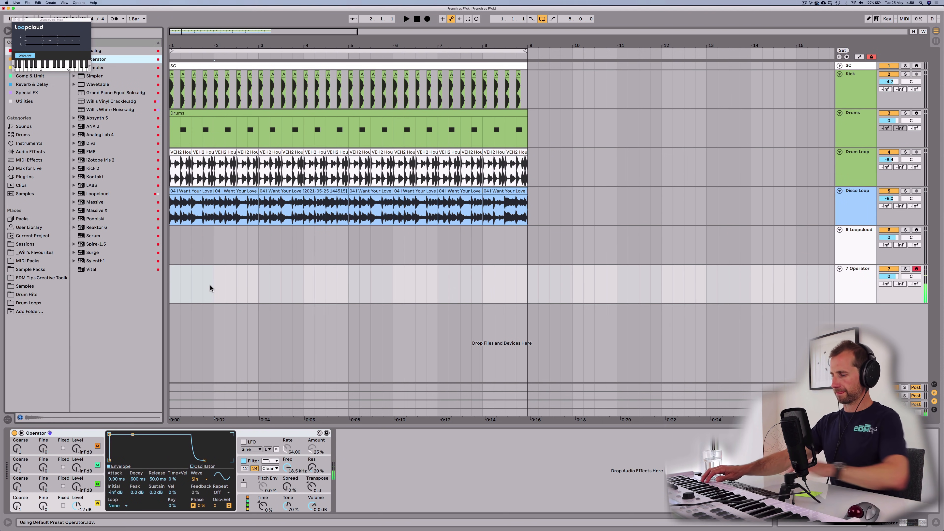
{"action": "key", "text": "space"}
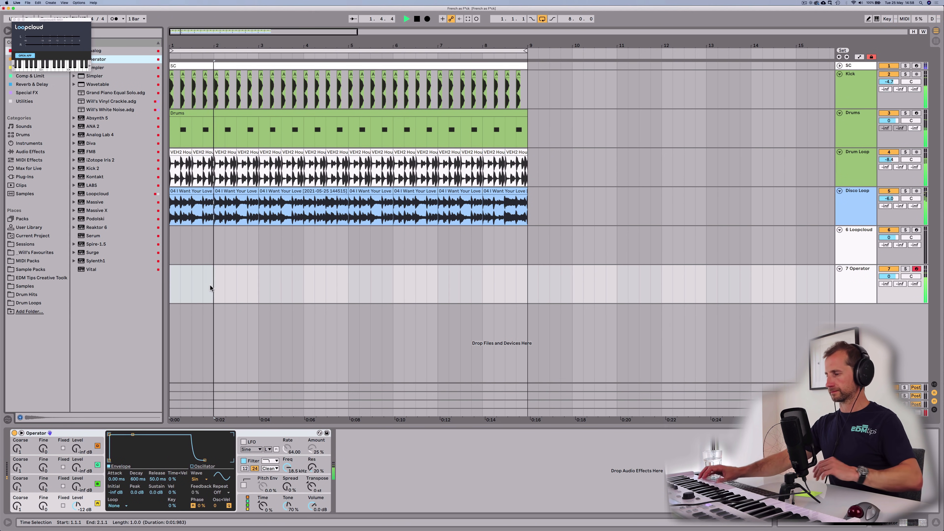
{"action": "key", "text": "space"}
Try the first Disco Loop clip at -2 st during playback, and return its transposition to 0 st
{"action": "left_click", "coordinate": [187, 192]}
{"action": "double_click", "coordinate": [188, 192]}
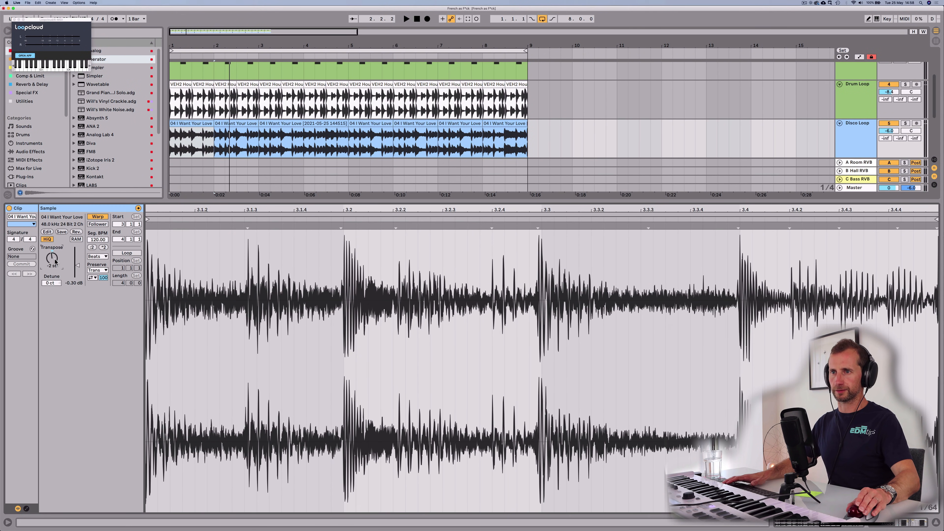
{"action": "key", "text": "space"}
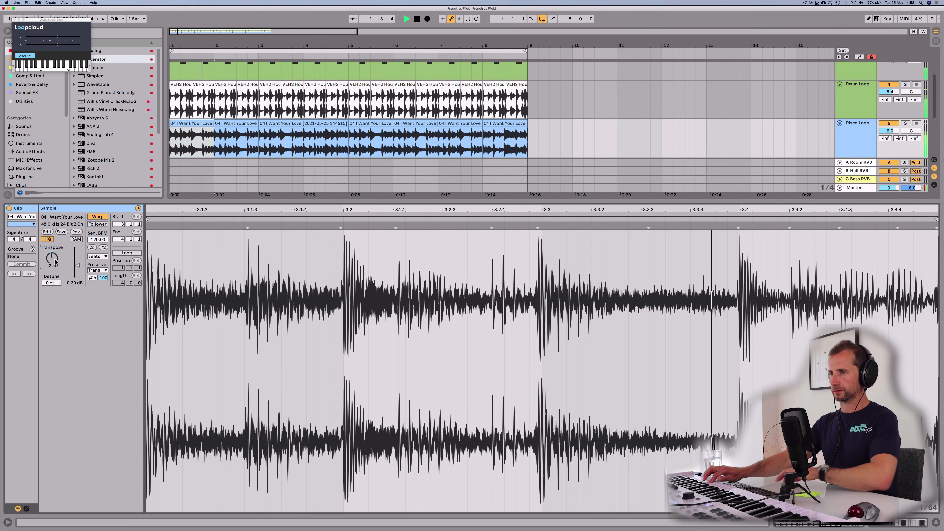
{"action": "key", "text": "space"}
{"action": "key", "text": "space"}
{"action": "left_click_drag", "start_coordinate": [55, 262], "coordinate": [54, 259]}
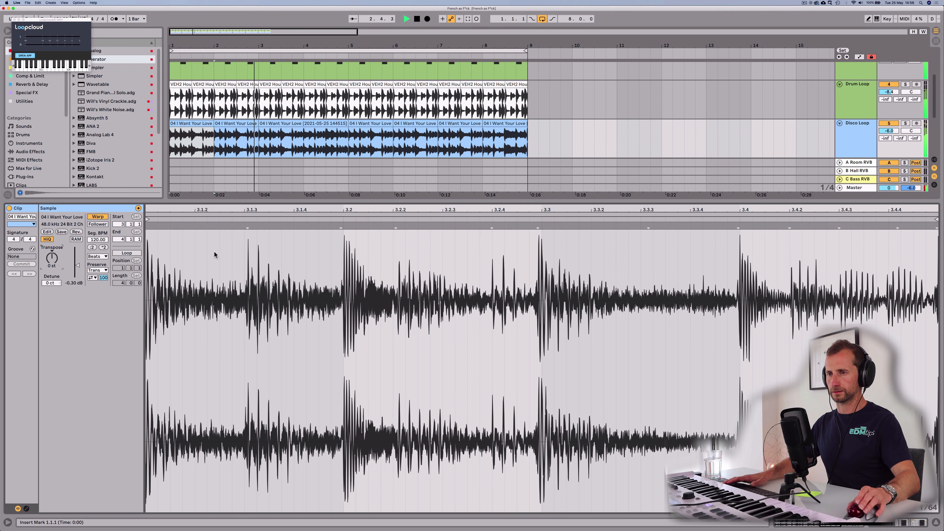
{"action": "key", "text": "shift+Tab"}
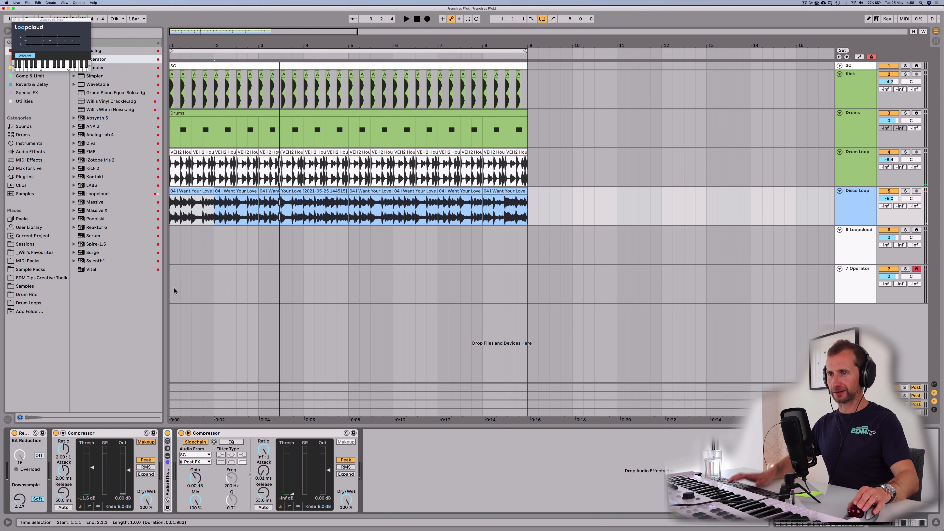
Insert an empty one-bar MIDI clip at bar 1 of the Operator track, and play the set to find matching notes
{"action": "left_click_drag", "start_coordinate": [181, 288], "coordinate": [214, 288]}
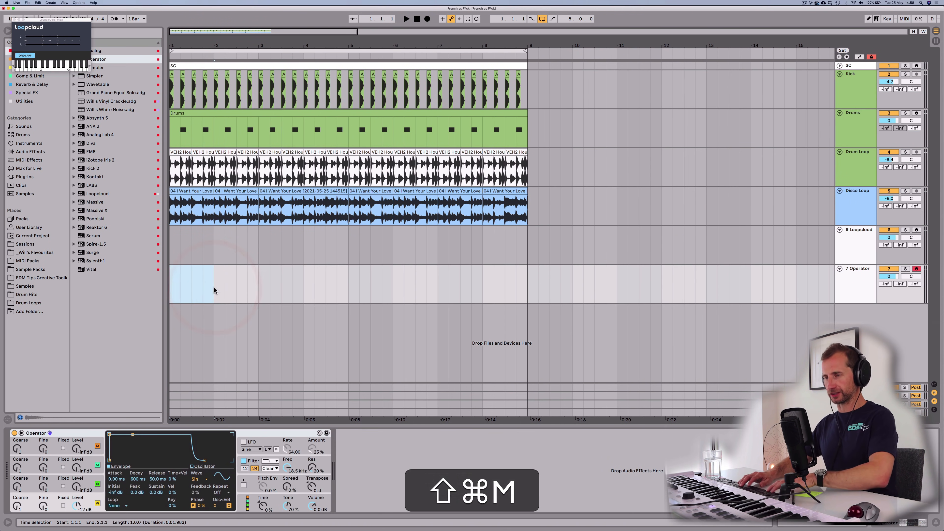
{"action": "key", "text": "shift+cmd+m"}
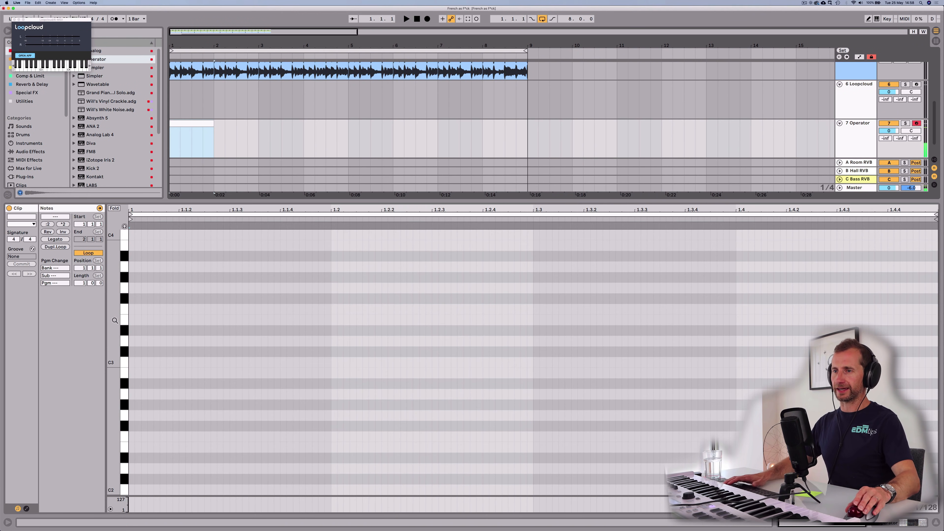
{"action": "key", "text": "space"}
{"action": "key", "text": "space"}
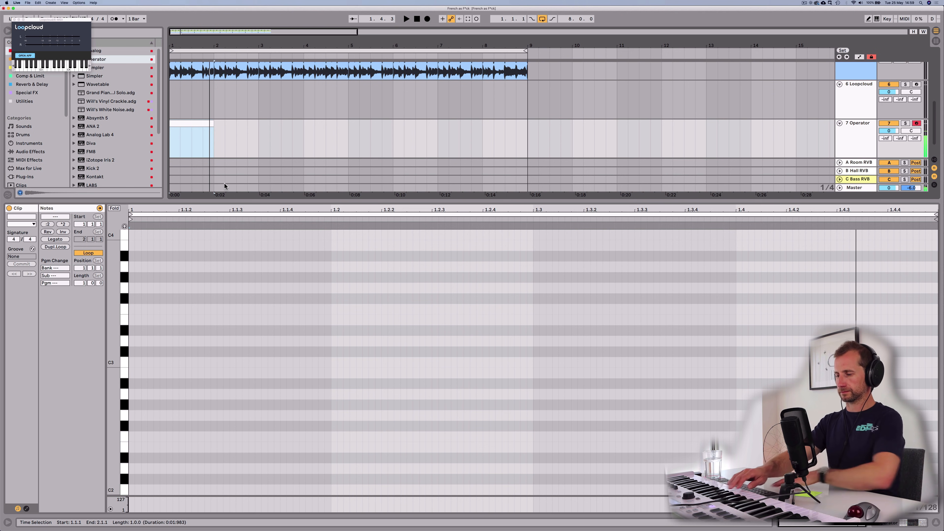
{"action": "key", "text": "space"}
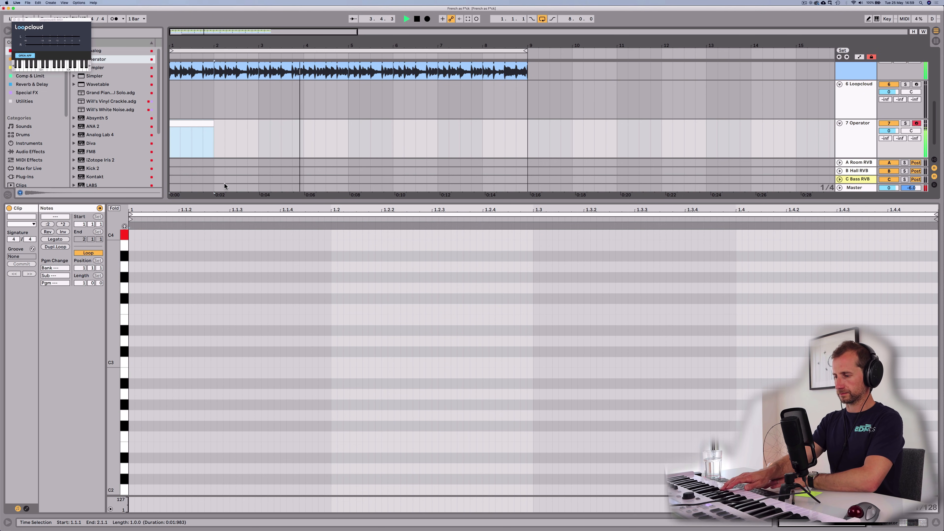
{"action": "key", "text": "space"}
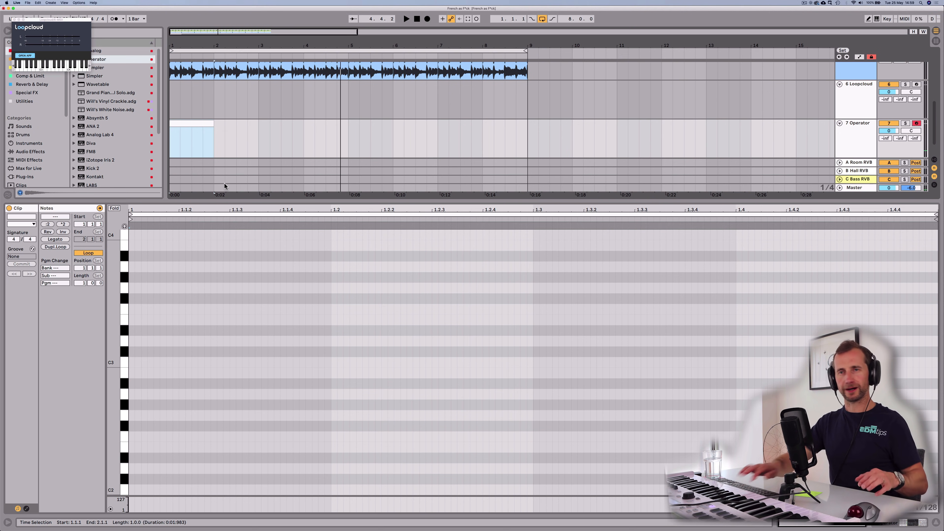
{"action": "key", "text": "shift+Tab"}
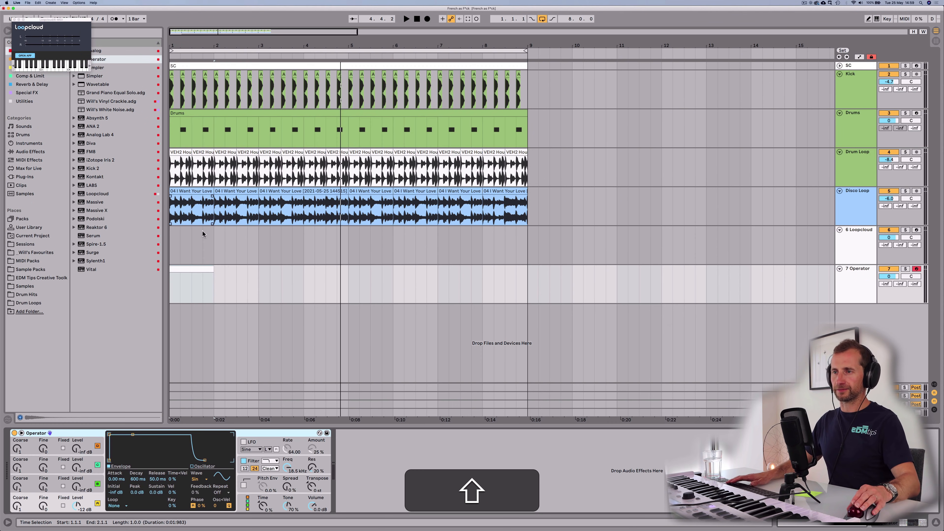
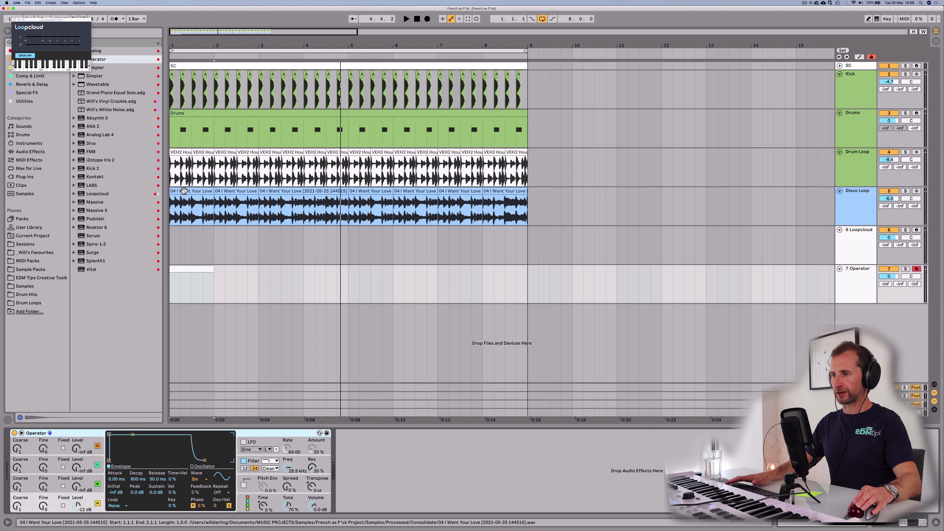
Open the Operator track's MIDI clip and audition the G3, G#3 and A3 keys
{"action": "double_click", "coordinate": [183, 270]}
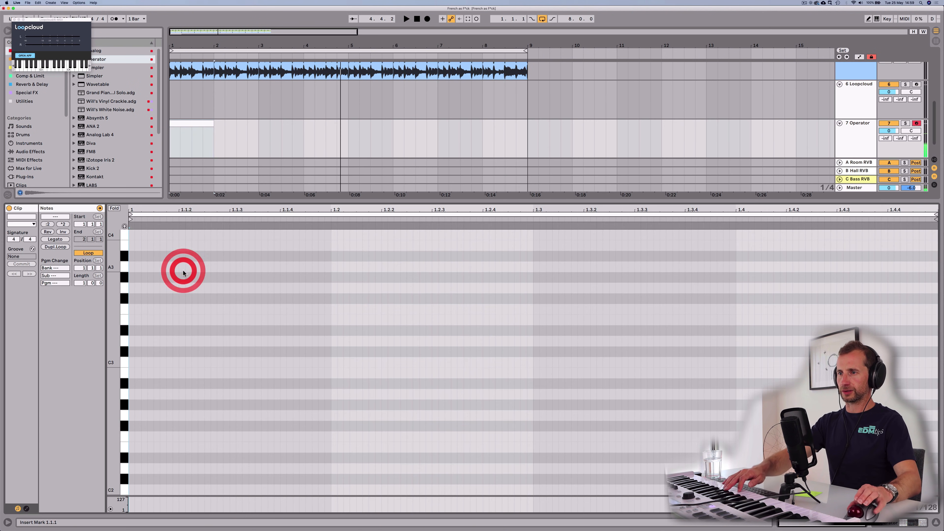
{"action": "left_click", "coordinate": [125, 287]}
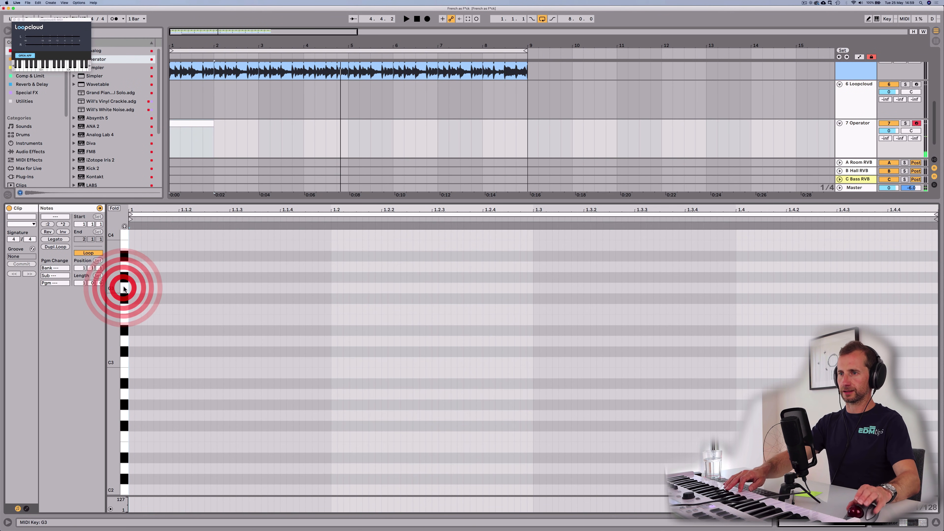
{"action": "left_click", "coordinate": [125, 278]}
{"action": "left_click", "coordinate": [125, 268]}
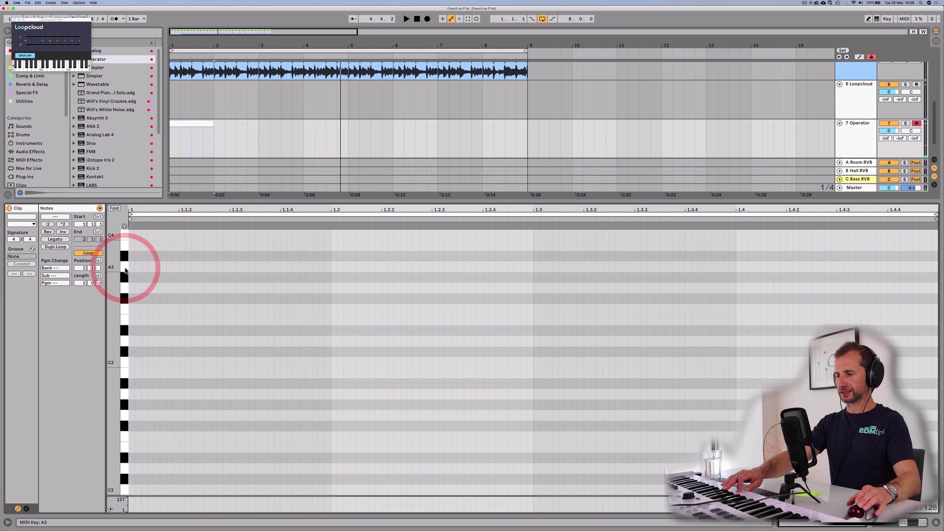
{"action": "scroll", "coordinate": [145, 276], "scroll_direction": "up", "scroll_amount": 3}
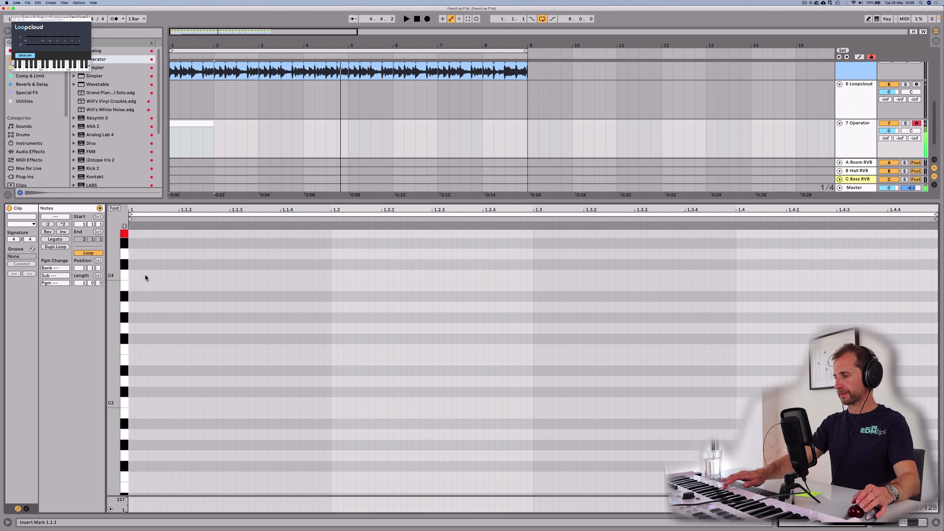
{"action": "key", "text": "shift+Tab"}
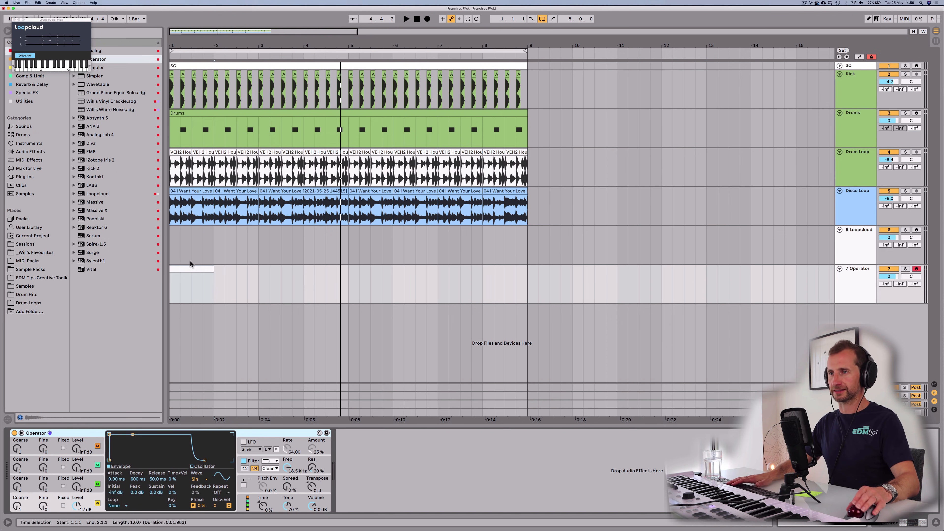
Select all clips on the Disco Loop track, adjust their transposition together, and play the set to hear them
{"action": "left_click", "coordinate": [182, 190]}
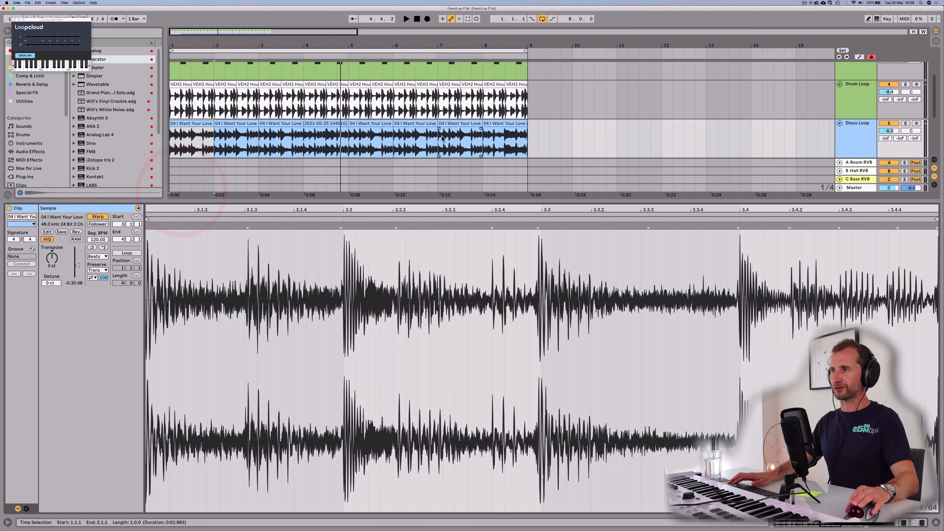
{"action": "left_click", "coordinate": [497, 123], "text": "shift"}
{"action": "left_click_drag", "start_coordinate": [51, 258], "coordinate": [51, 254]}
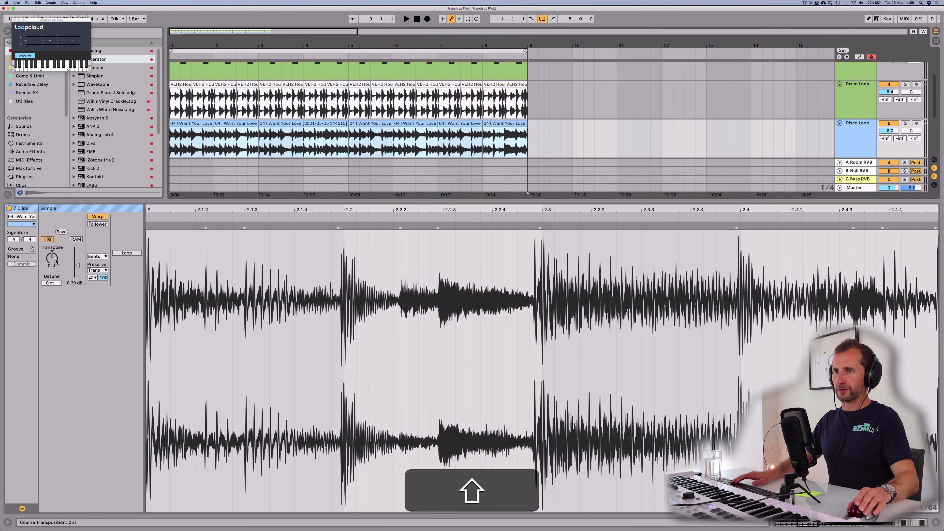
{"action": "key", "text": "shift+Tab"}
{"action": "key", "text": "shift+space"}
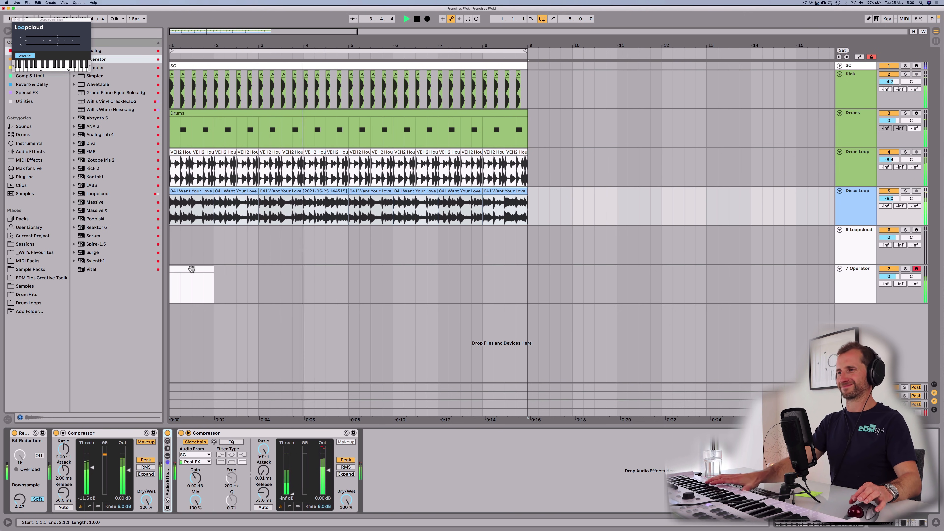
{"action": "key", "text": "space"}
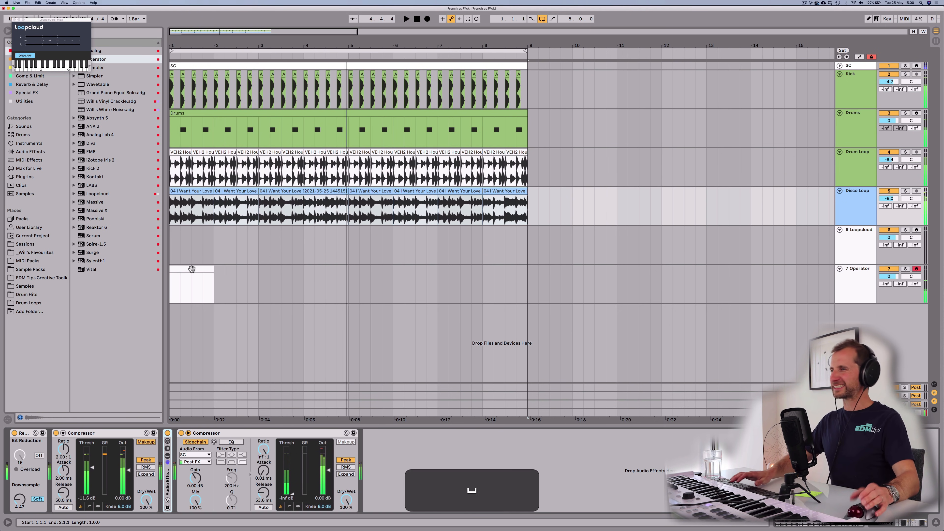
Switch to Loopcloud, lower the minimum audio length filter to 184 ms, and reapply the A key filter
{"action": "mouse_move", "coordinate": [498, 521]}
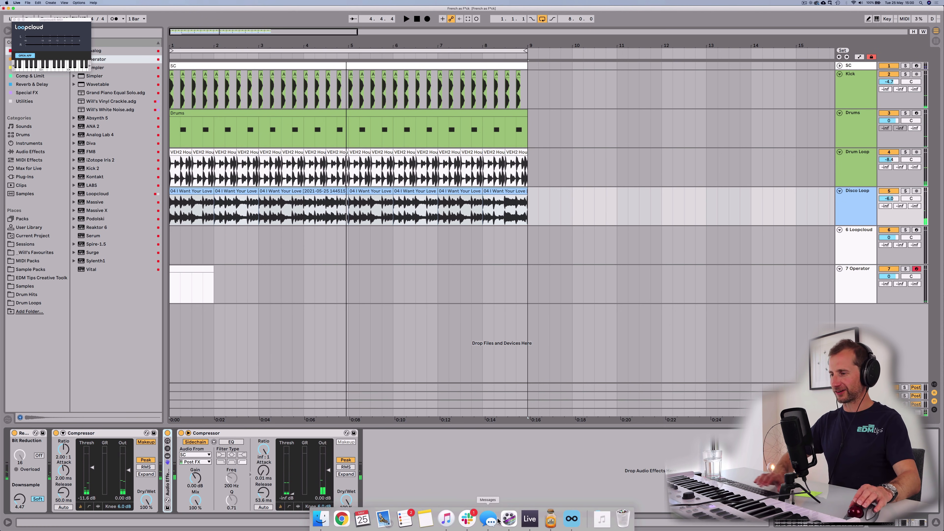
{"action": "left_click", "coordinate": [580, 526]}
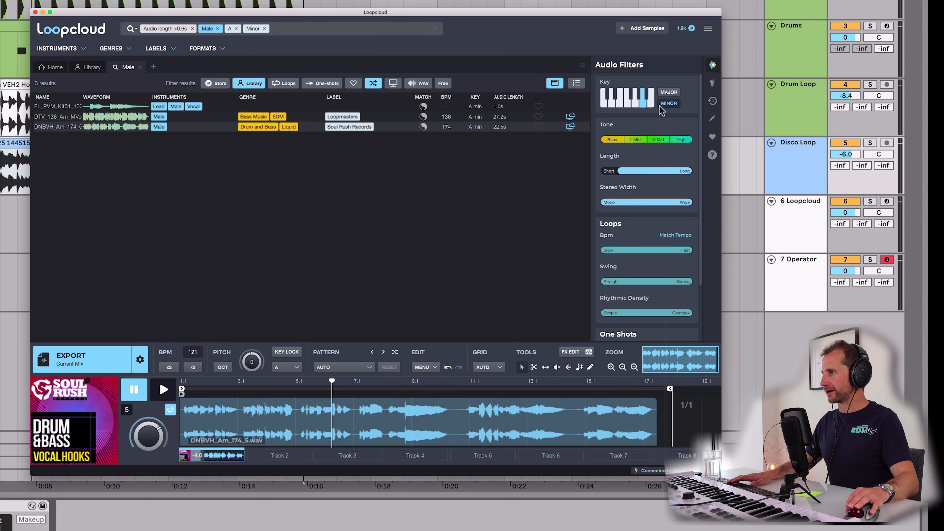
{"action": "left_click_drag", "start_coordinate": [610, 171], "coordinate": [611, 170]}
{"action": "left_click", "coordinate": [642, 104]}
{"action": "left_click", "coordinate": [643, 105]}
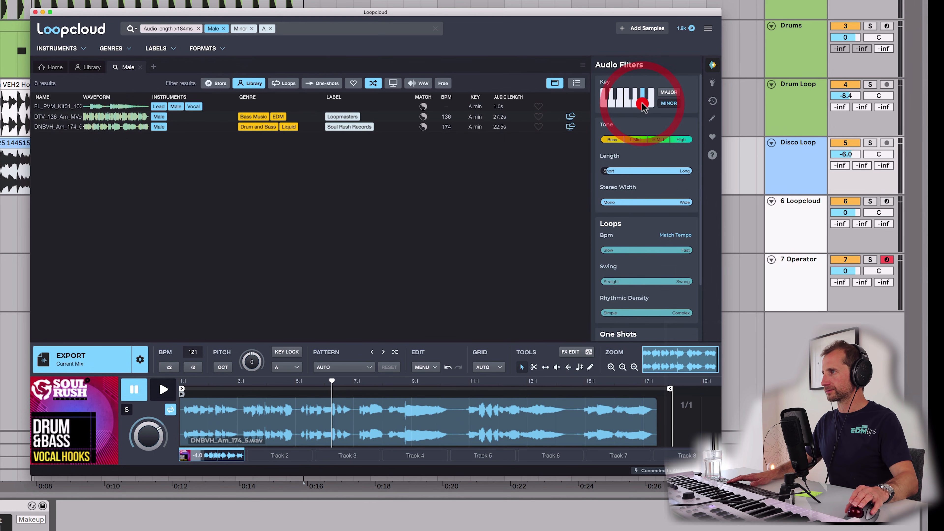
Preview the FL_PVM_Kit01_102 male vocal loop, and include Store samples in the results
{"action": "left_click", "coordinate": [64, 107]}
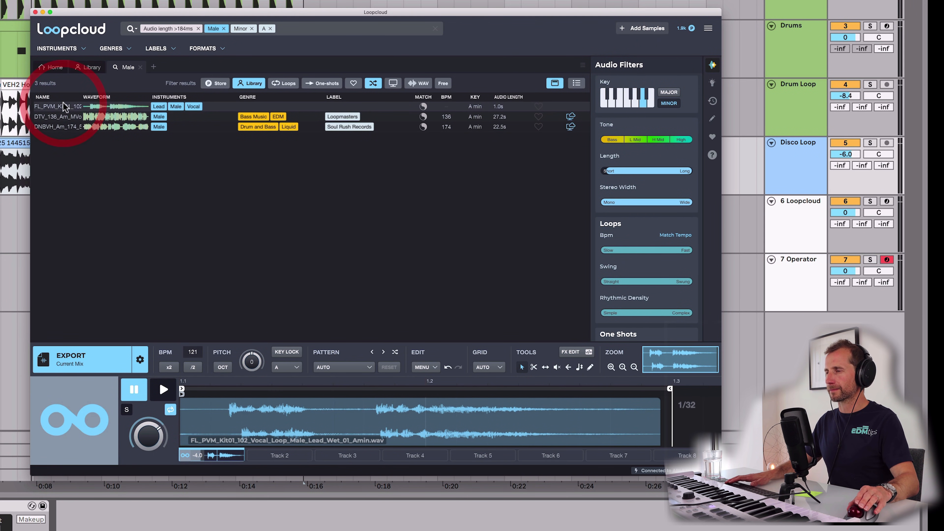
{"action": "left_click", "coordinate": [163, 389]}
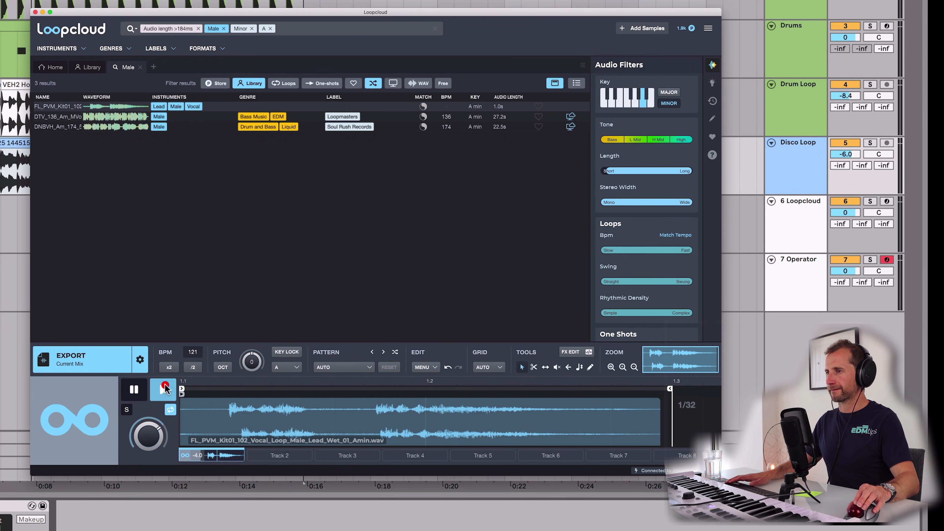
{"action": "left_click", "coordinate": [226, 85]}
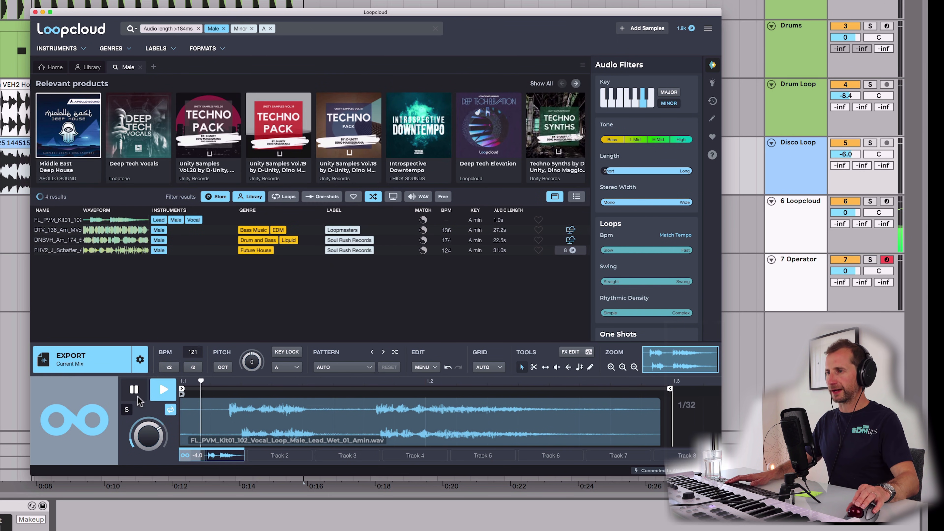
Audition the Am_Way_Through, FHV2 and DNBVH_Am_174 male vocals from the expanded results
{"action": "left_click", "coordinate": [56, 258]}
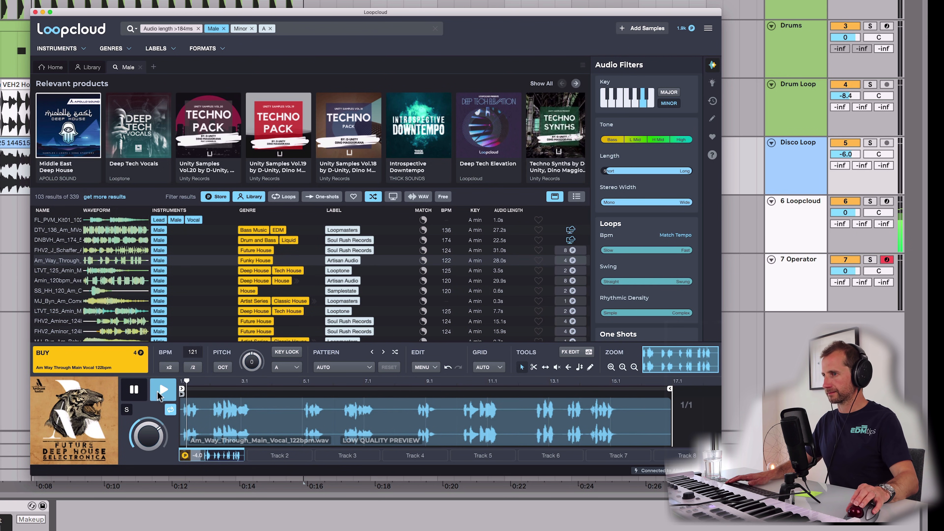
{"action": "left_click", "coordinate": [69, 250]}
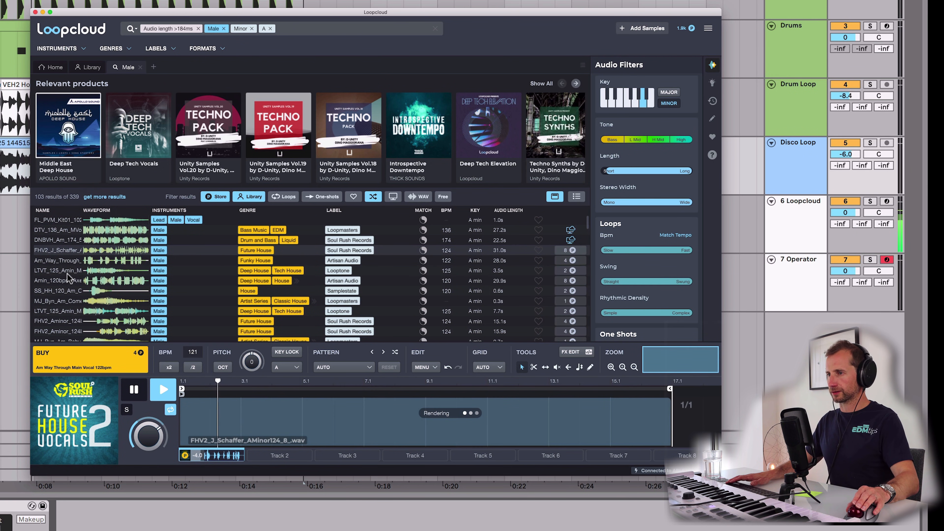
{"action": "left_click", "coordinate": [63, 240]}
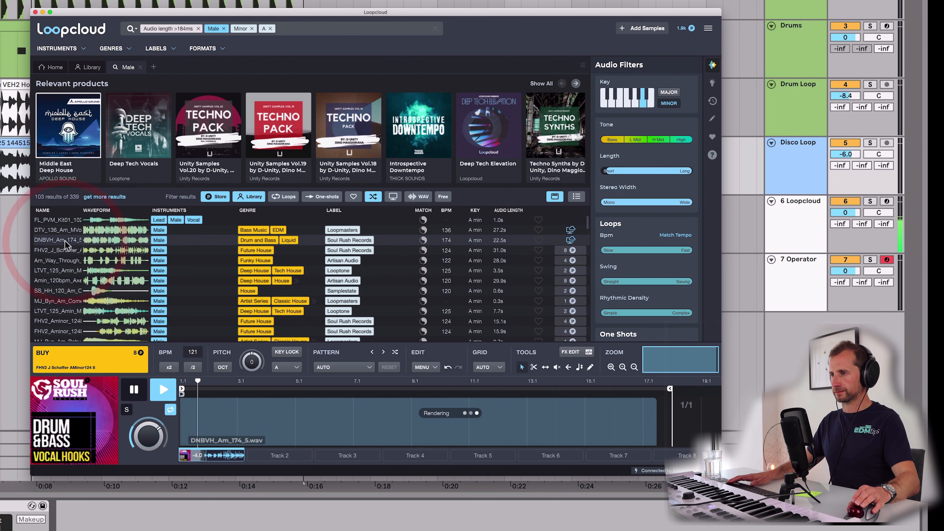
Switch to Ableton Live, start the set playing as backing for vocal previews, and return to Loopcloud
{"action": "key", "text": "super+Tab"}
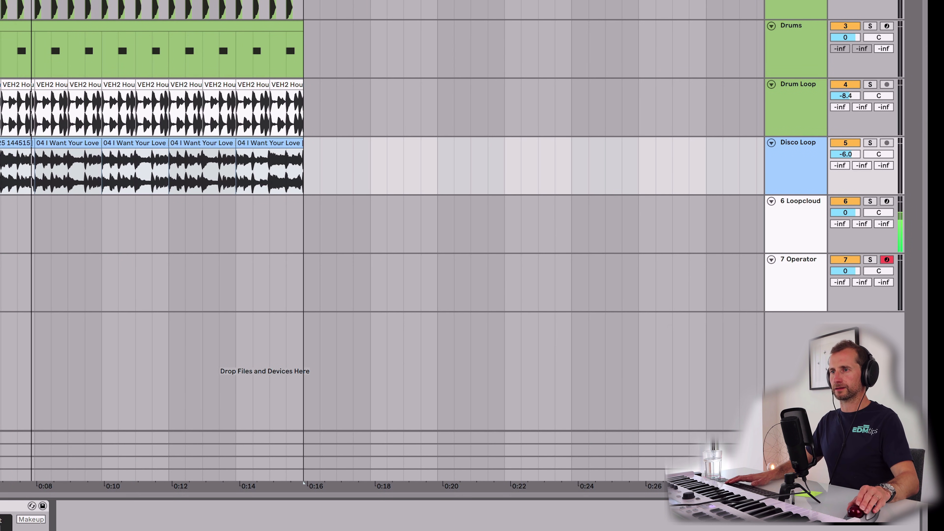
{"action": "left_click", "coordinate": [2, 224]}
{"action": "key", "text": "space"}
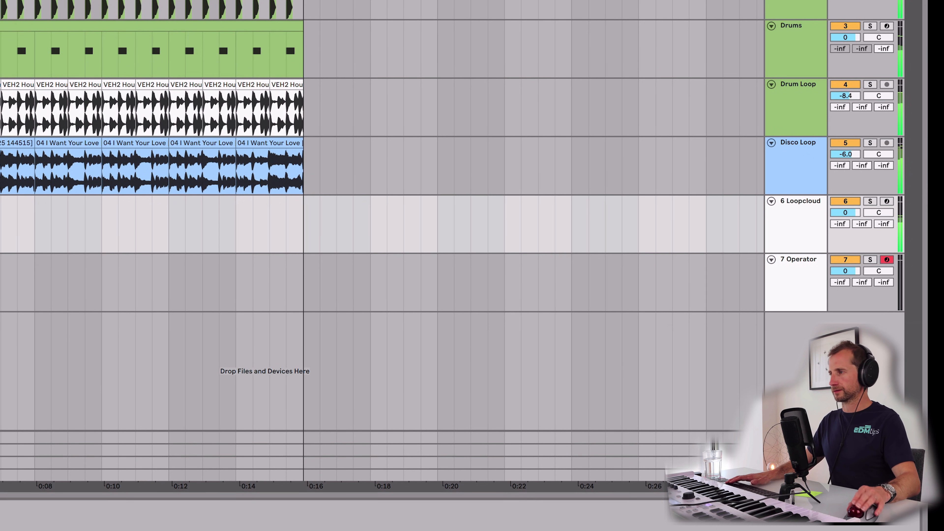
{"action": "key", "text": "super+Tab"}
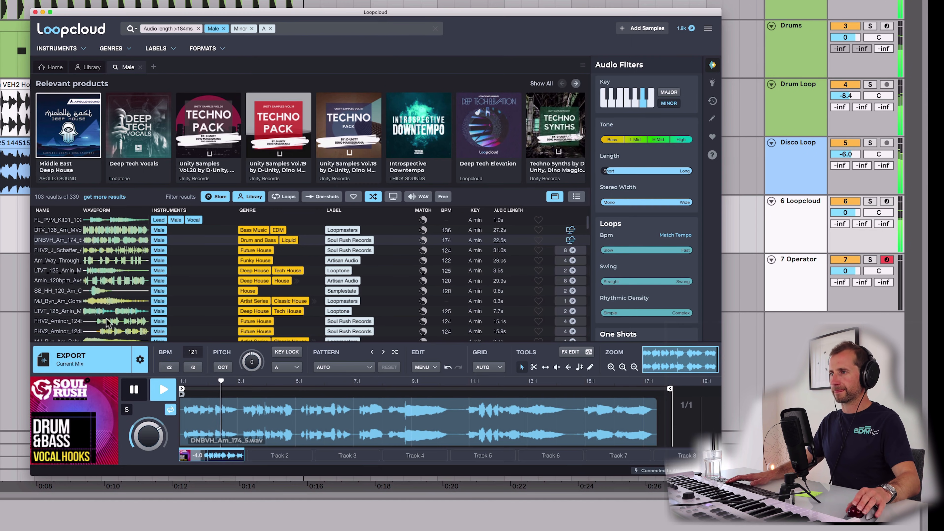
Audition the Amin_120bpm_Axe_To_Grind_Backing_1 and UVOX_124_Am_TOPLINE_WAKEUP male vocals against the playing track
{"action": "left_click", "coordinate": [106, 282]}
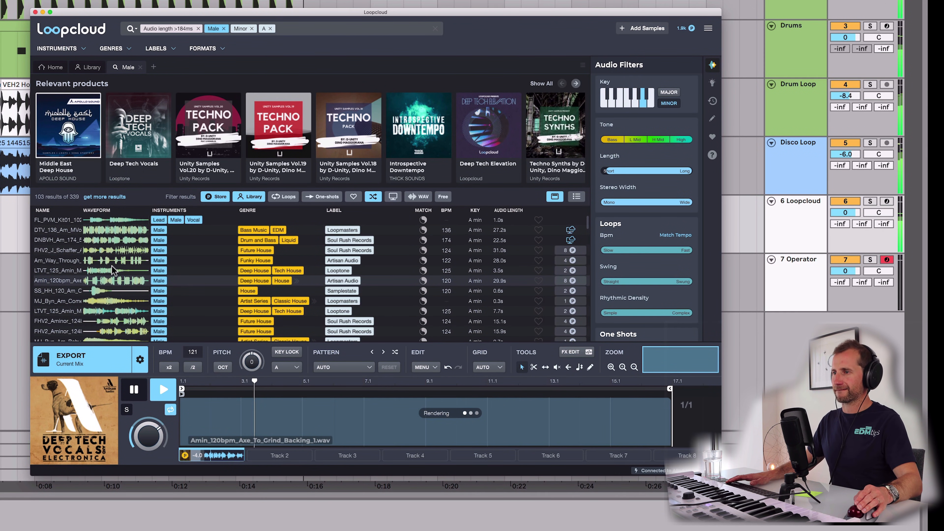
{"action": "scroll", "coordinate": [100, 327], "scroll_direction": "down", "scroll_amount": 2}
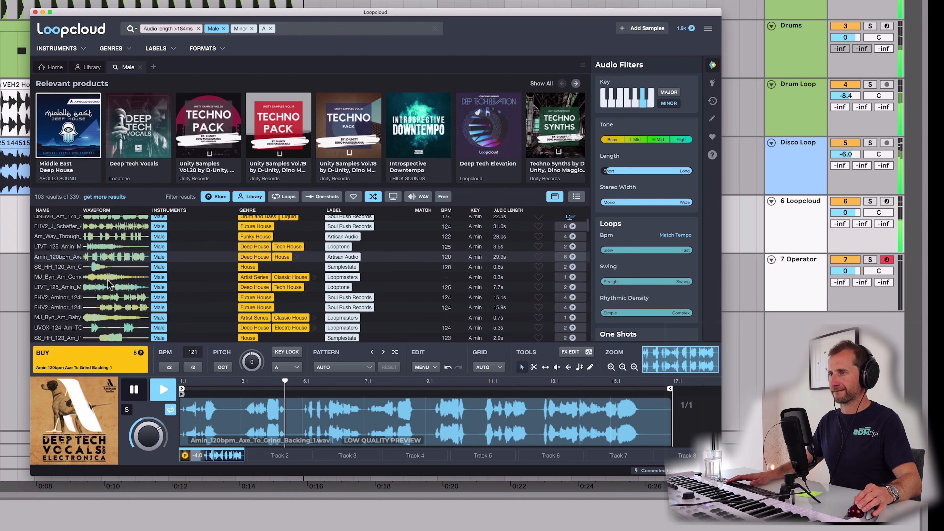
{"action": "left_click", "coordinate": [100, 327]}
{"action": "scroll", "coordinate": [99, 313], "scroll_direction": "down", "scroll_amount": 5}
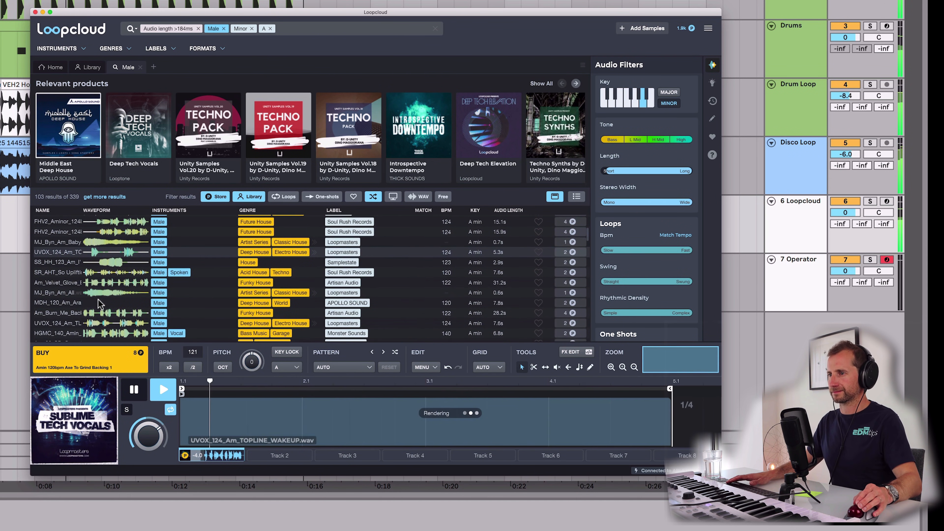
Audition the Am_Velvet_Glove_Backing_Vocal_122bpm, UVOX_124_Am_TL_WHATSINIT and HGMC_140_Amin_UpAndAway male vocals from further down the results
{"action": "left_click", "coordinate": [100, 284]}
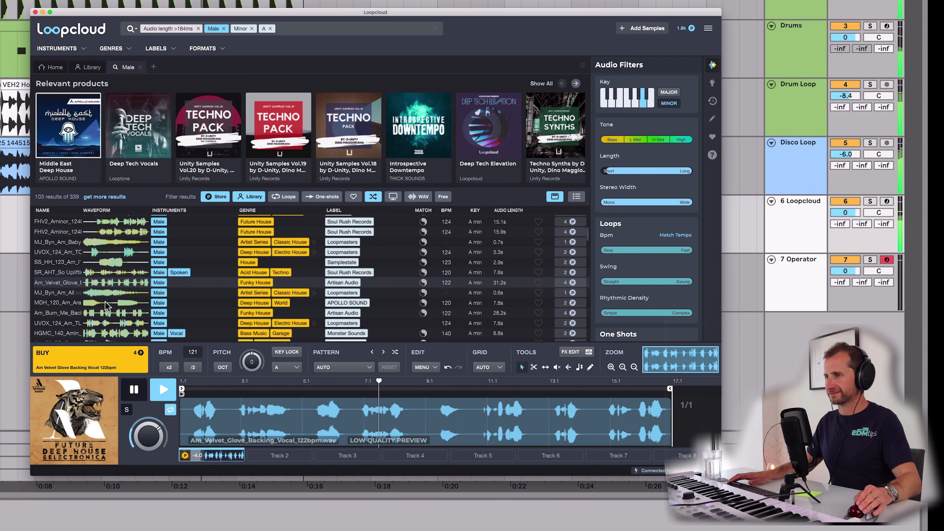
{"action": "left_click", "coordinate": [104, 324]}
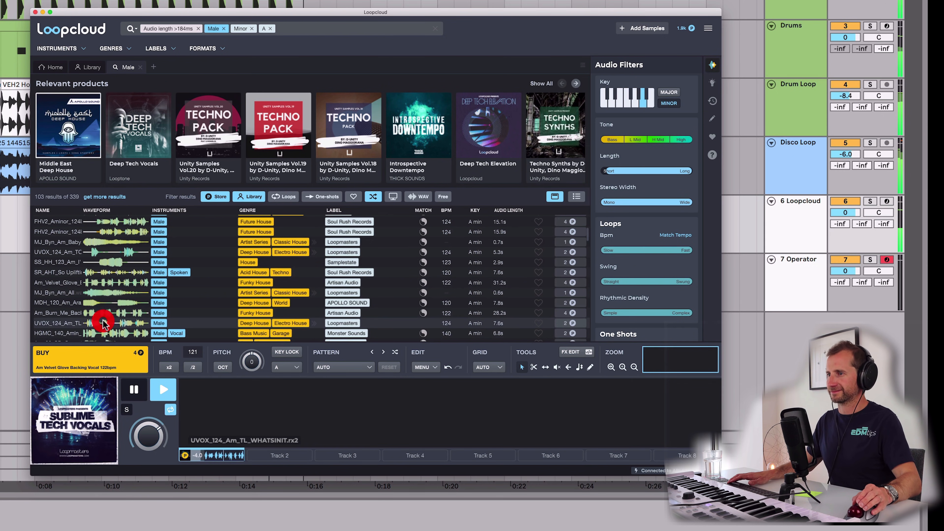
{"action": "scroll", "coordinate": [106, 305], "scroll_direction": "down", "scroll_amount": 5}
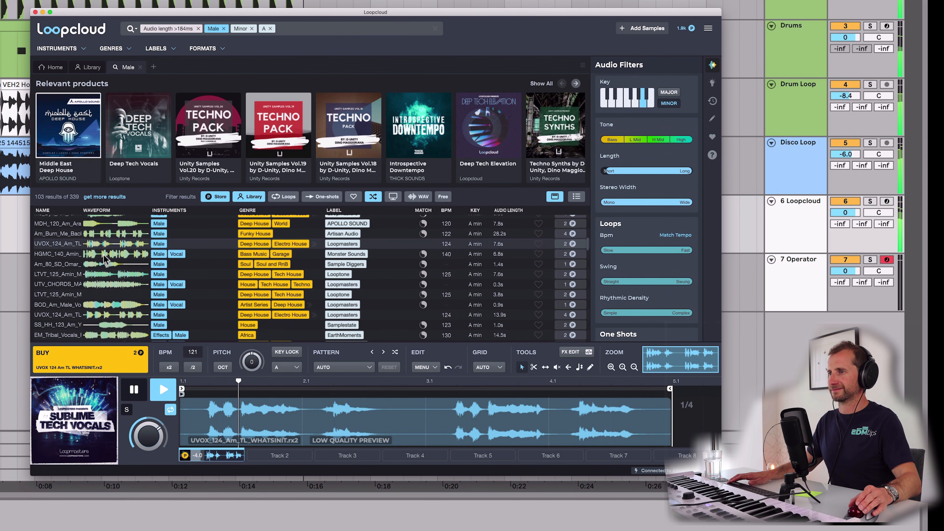
{"action": "left_click", "coordinate": [105, 256]}
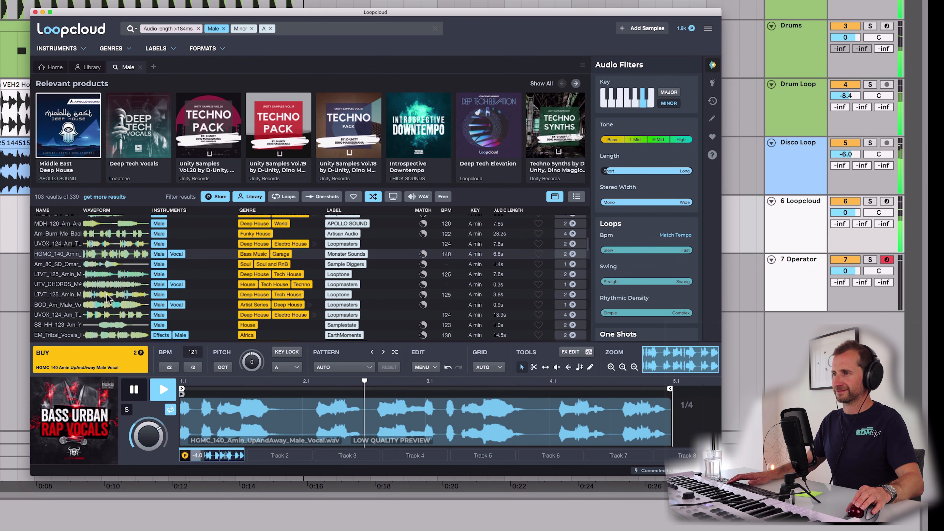
Preview and buy the LTVT_125_Amin_Male_Vocal_finally loop, then place it at bar 1 on a new audio track in Ableton Live
{"action": "left_click", "coordinate": [107, 295]}
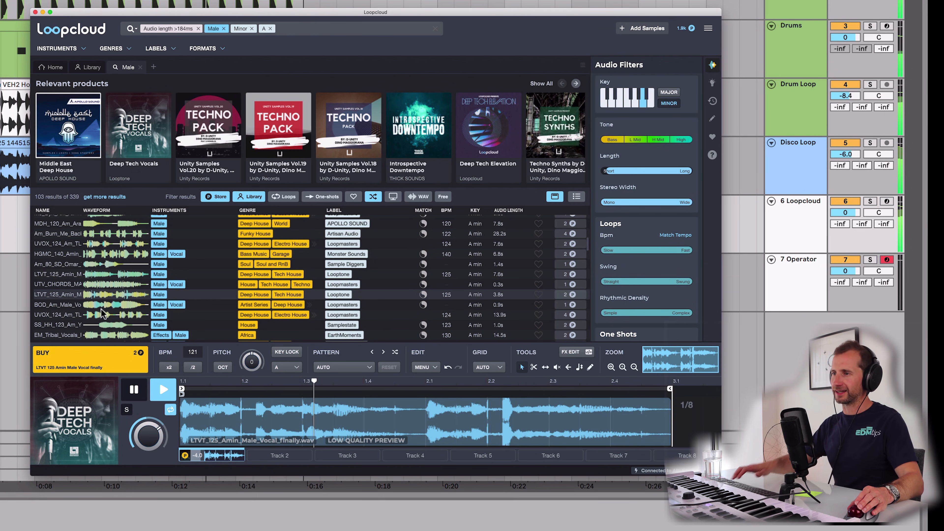
{"action": "left_click", "coordinate": [85, 359]}
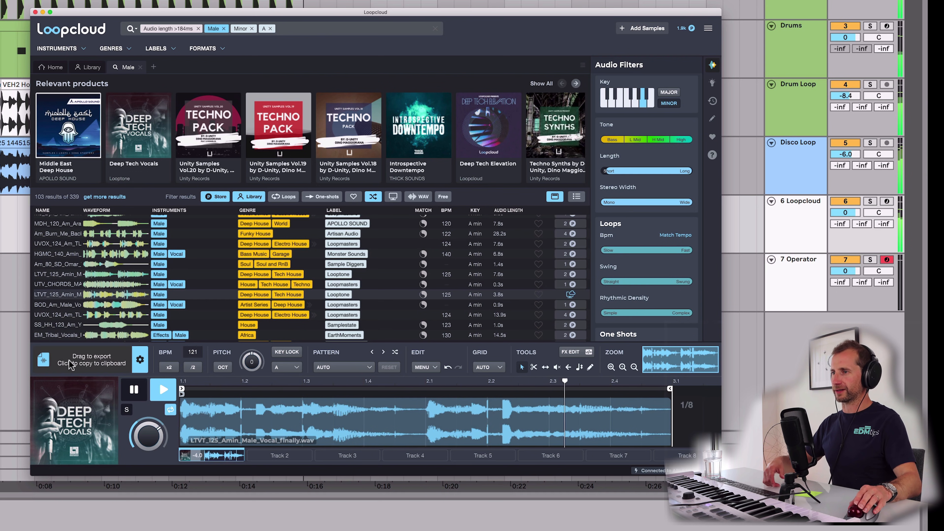
{"action": "left_click_drag", "start_coordinate": [55, 358], "coordinate": [175, 329]}
{"action": "key", "text": "super+Tab"}
{"action": "left_click", "coordinate": [196, 331]}
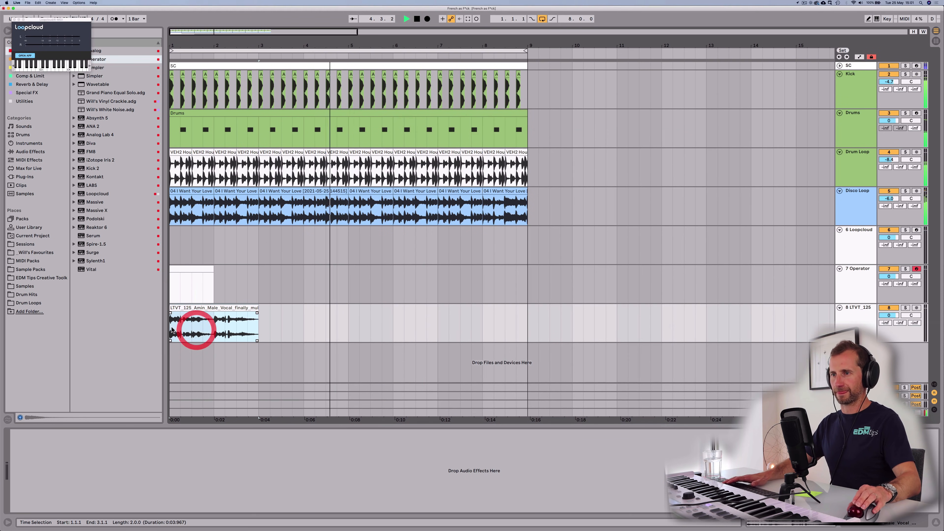
Play from the start, lower the vocal track's volume to -9.2 dB, and extend the looped vocal clip to bar 9
{"action": "left_click", "coordinate": [171, 329]}
{"action": "key", "text": "space"}
{"action": "mouse_move", "coordinate": [889, 316]}
{"action": "left_mouse_down"}
{"action": "mouse_move", "coordinate": [889, 353]}
{"action": "mouse_move", "coordinate": [889, 311]}
{"action": "left_mouse_up"}
{"action": "key", "text": "space"}
{"action": "key", "text": "space"}
{"action": "key", "text": "space"}
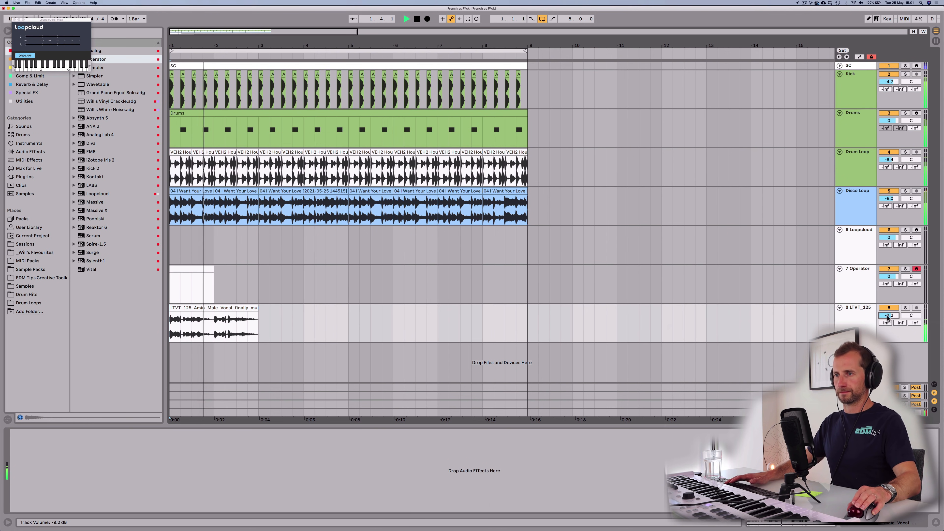
{"action": "left_click_drag", "start_coordinate": [259, 323], "coordinate": [527, 316]}
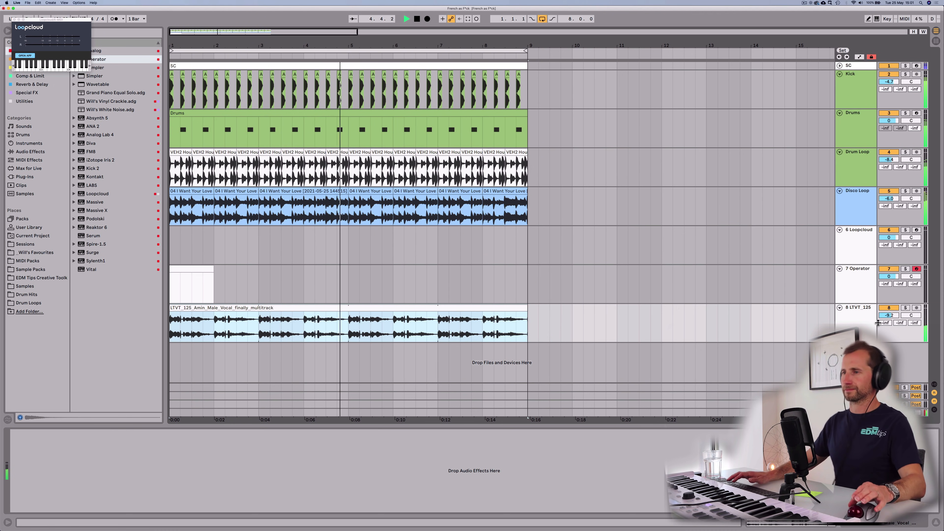
Switch to Loopcloud and audition male vocals, including BOD_Am_Male_Vocal_33, the EM Tribal Vocals FX Bubbles sample and DNBVH_Am_174_10
{"action": "left_click", "coordinate": [855, 281]}
{"action": "mouse_move", "coordinate": [657, 528]}
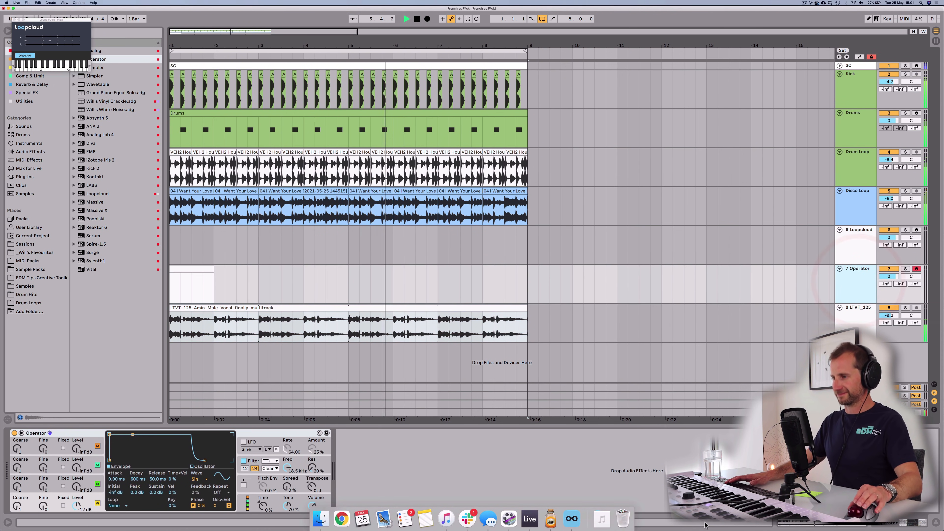
{"action": "left_click", "coordinate": [572, 518]}
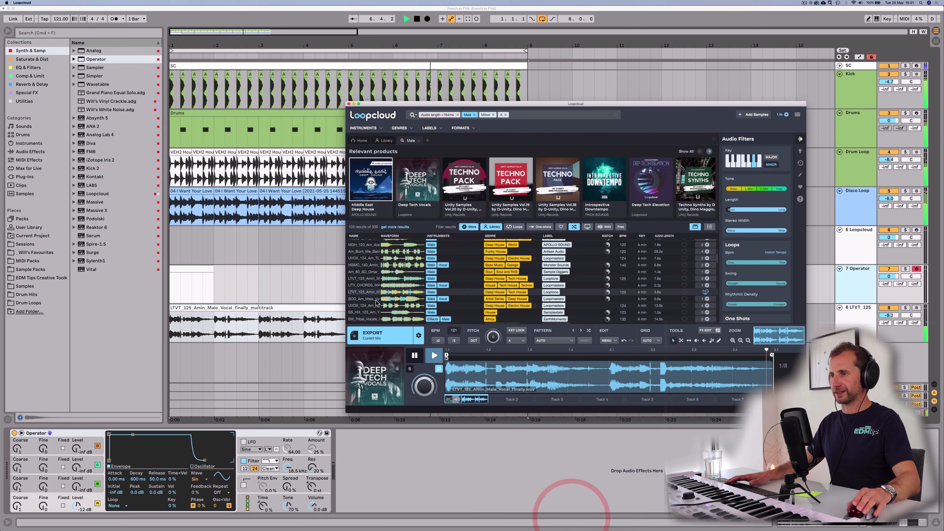
{"action": "left_click", "coordinate": [388, 301]}
{"action": "scroll", "coordinate": [403, 287], "scroll_direction": "down", "scroll_amount": 3}
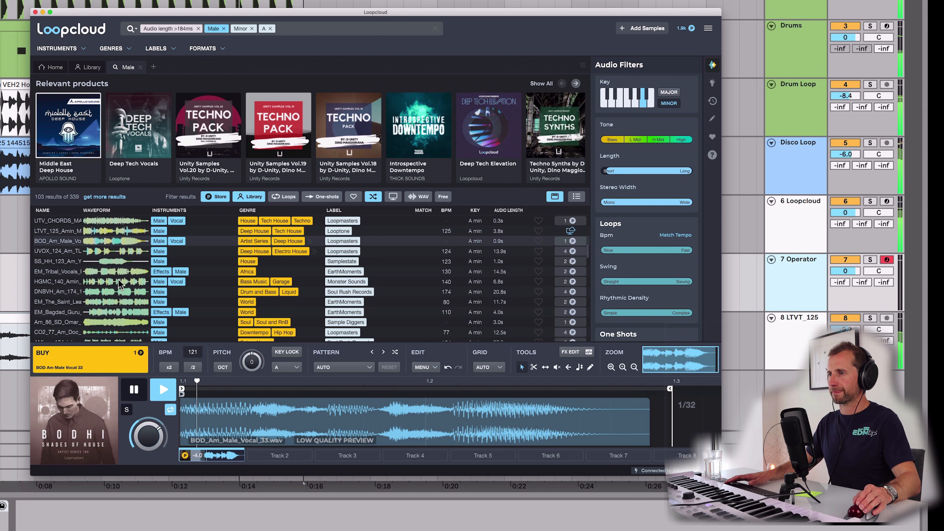
{"action": "left_click", "coordinate": [116, 274]}
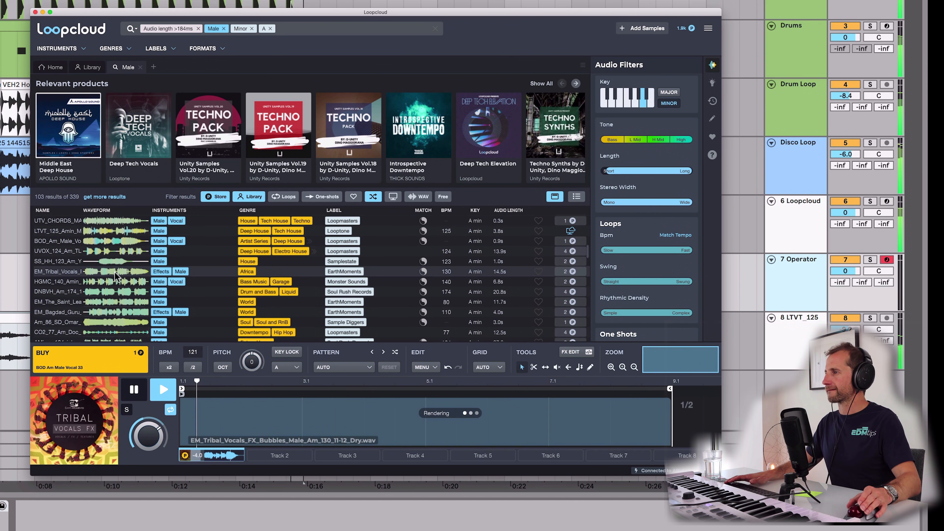
{"action": "left_click", "coordinate": [114, 291]}
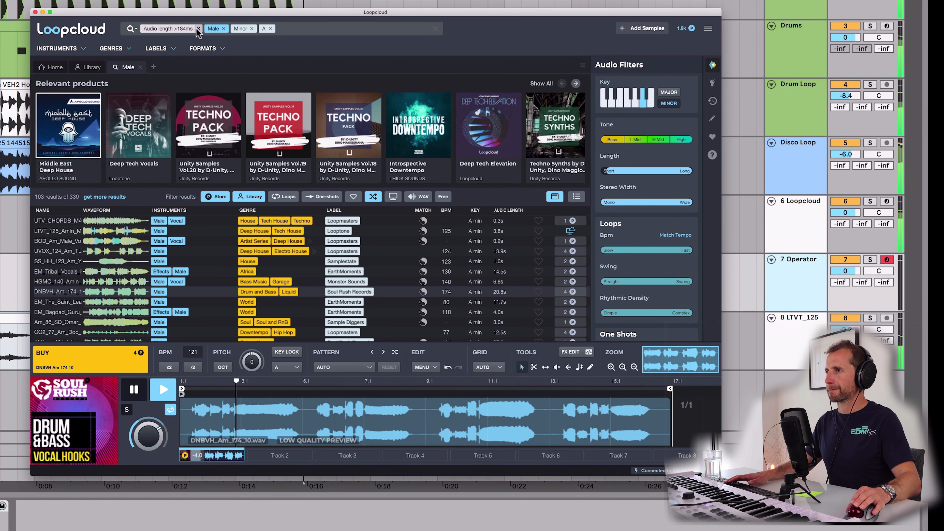
Remove the audio length filter and audition the LTVT_125 and FL_PVM_Kit01_102 male vocals
{"action": "left_click", "coordinate": [198, 29]}
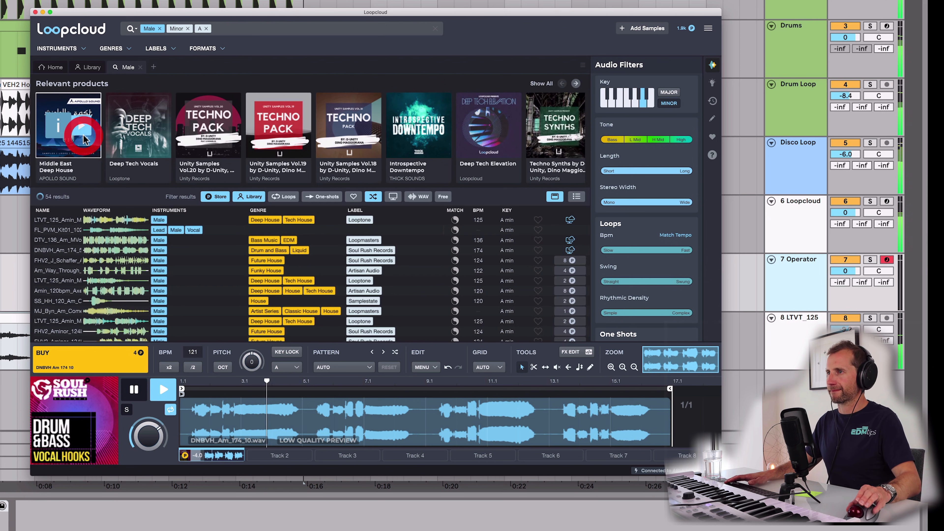
{"action": "left_click", "coordinate": [69, 221]}
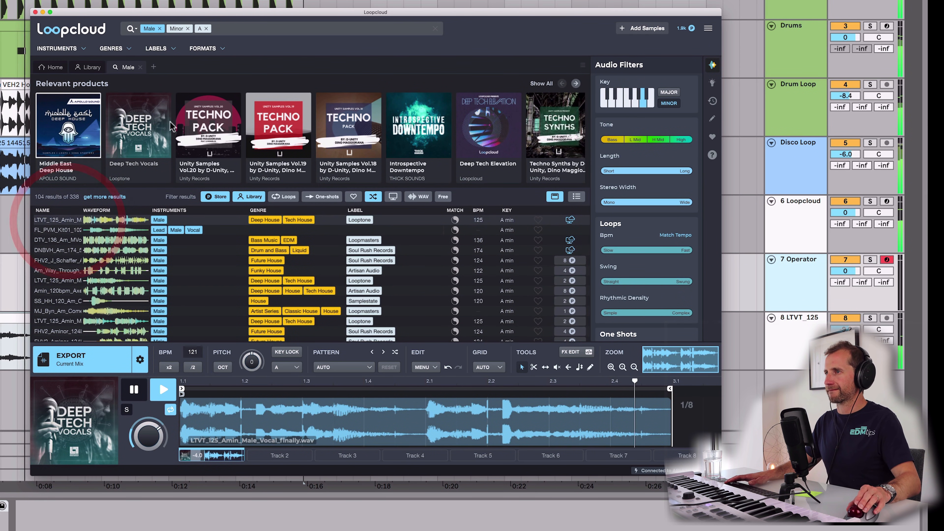
{"action": "left_click", "coordinate": [78, 232]}
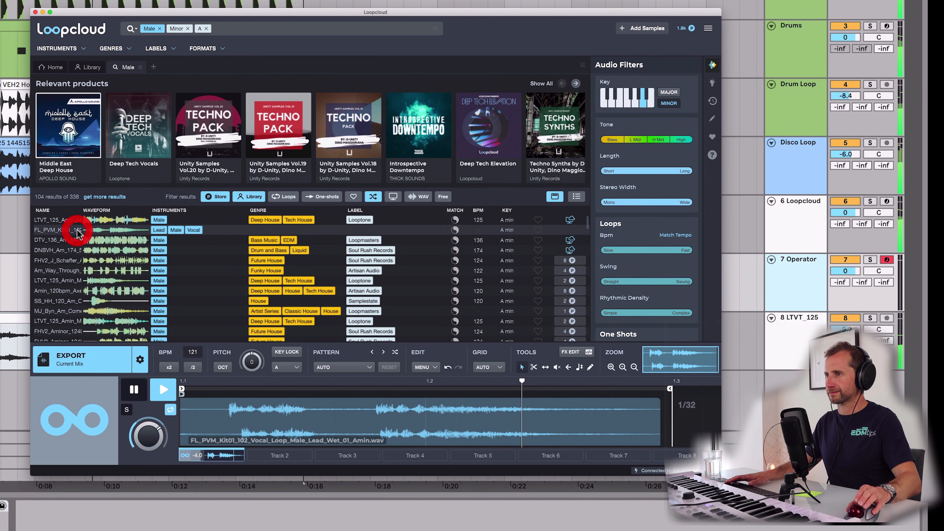
Hide the store results to audition the male vocals already in the library, and show the store results again
{"action": "left_click", "coordinate": [211, 200]}
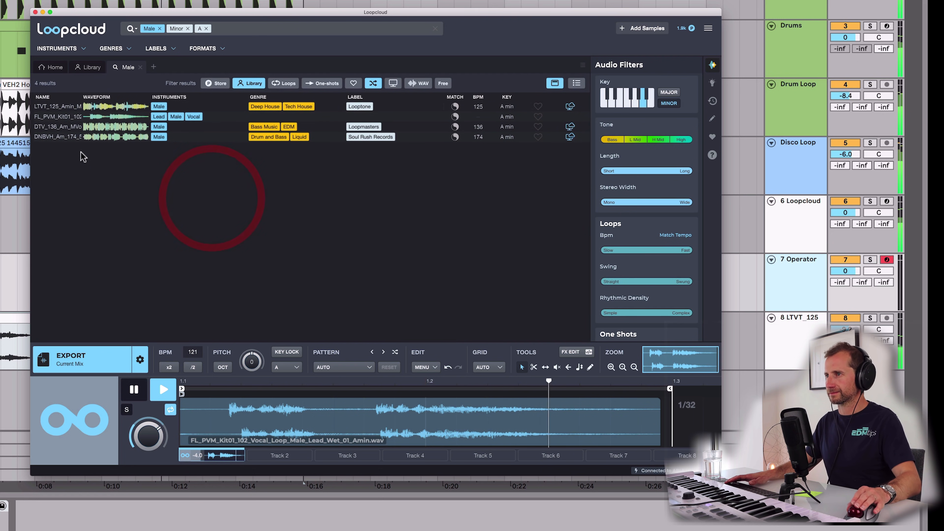
{"action": "left_click", "coordinate": [64, 137]}
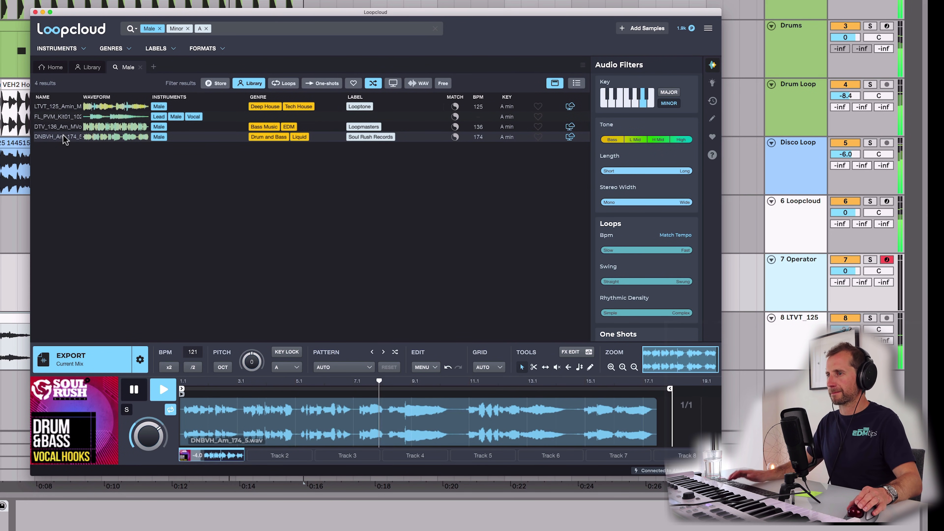
{"action": "left_click", "coordinate": [62, 122]}
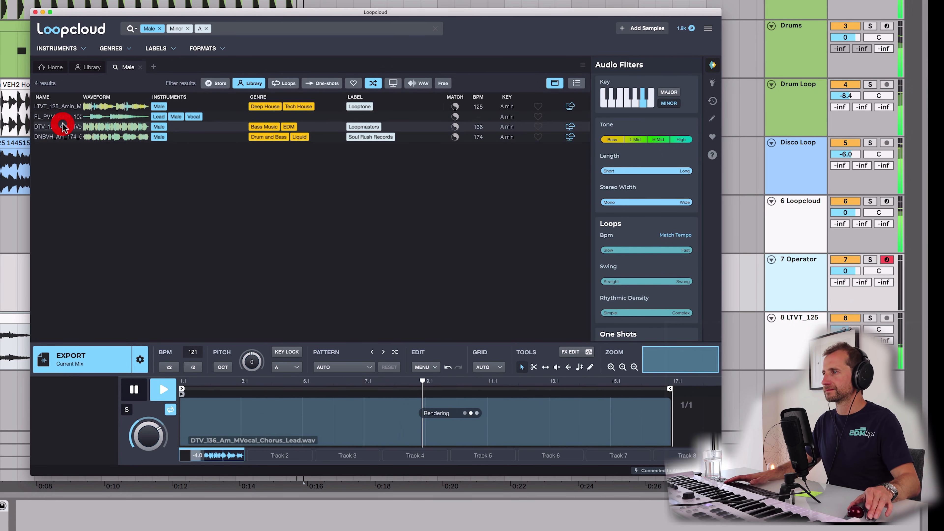
{"action": "left_click", "coordinate": [63, 107]}
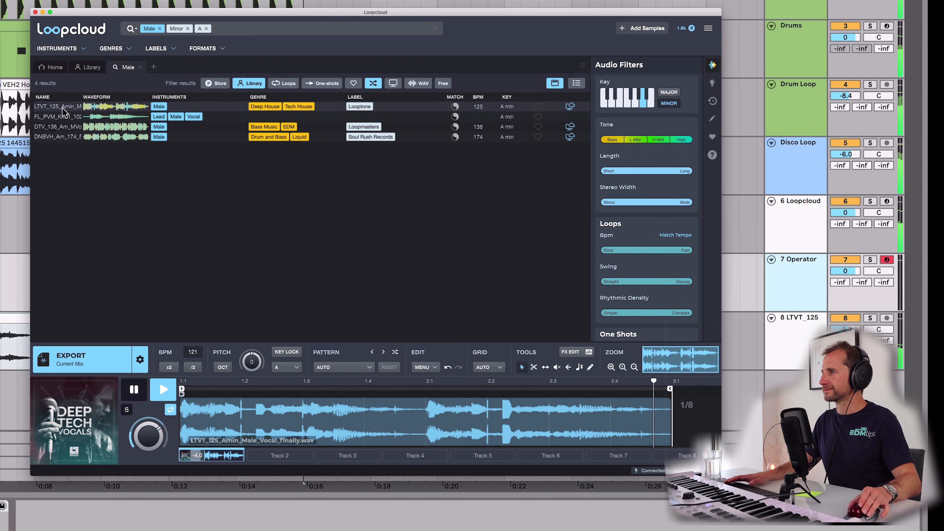
{"action": "left_click", "coordinate": [57, 118]}
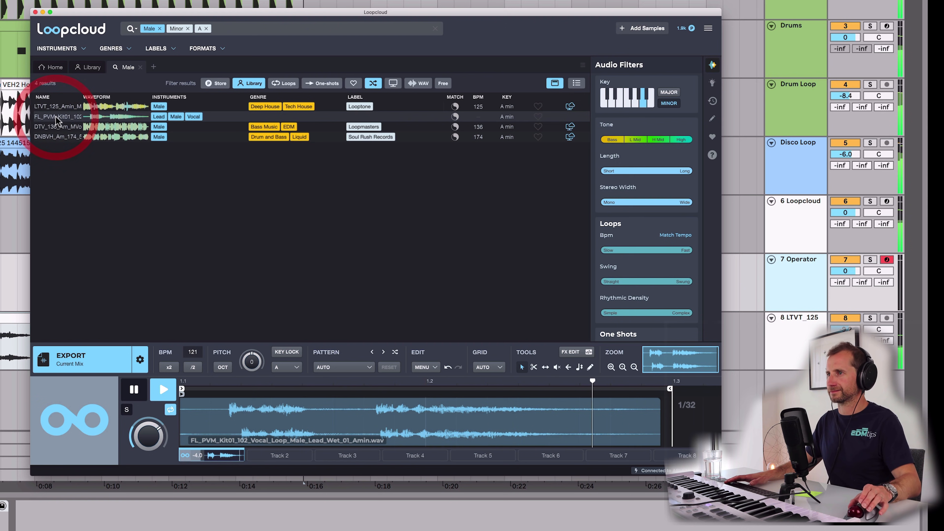
{"action": "left_click", "coordinate": [216, 83]}
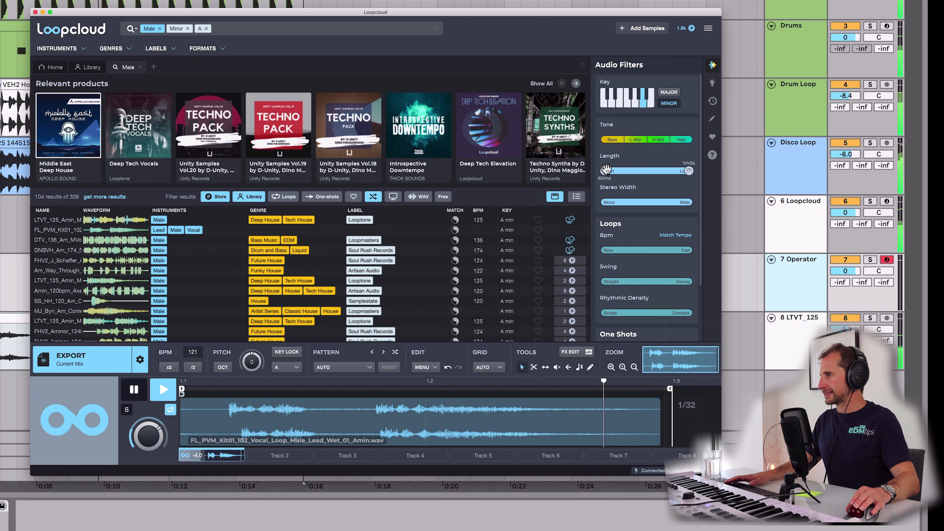
Filter the male vocals to loops with an audio length above 0.5 s
{"action": "left_click", "coordinate": [619, 171]}
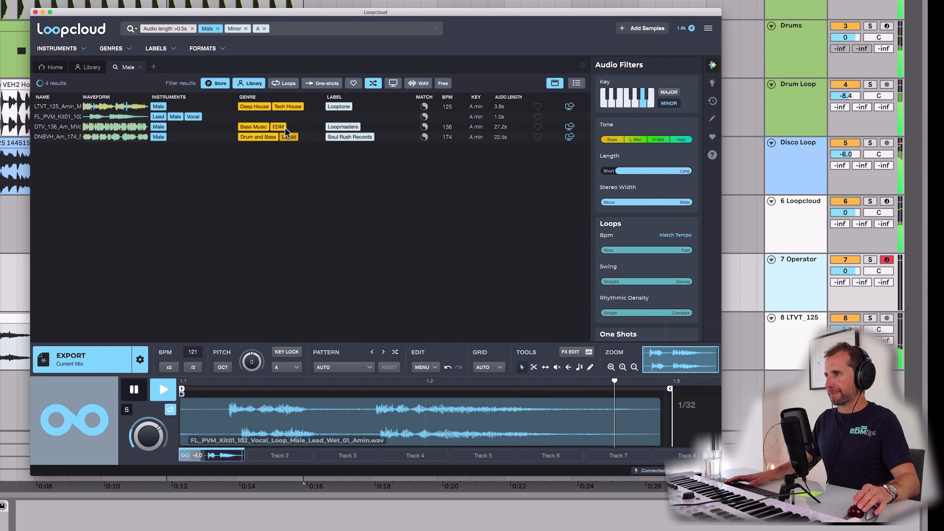
{"action": "left_click", "coordinate": [279, 81]}
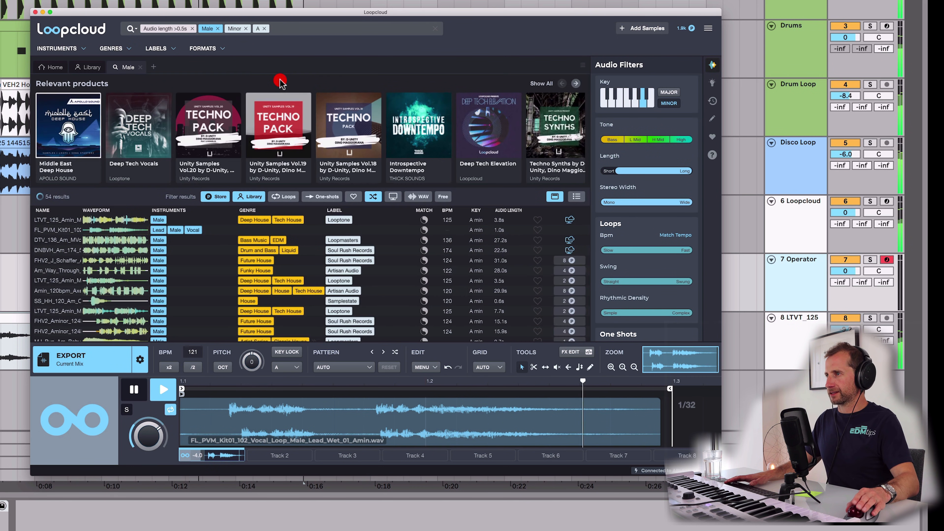
{"action": "left_click", "coordinate": [289, 197]}
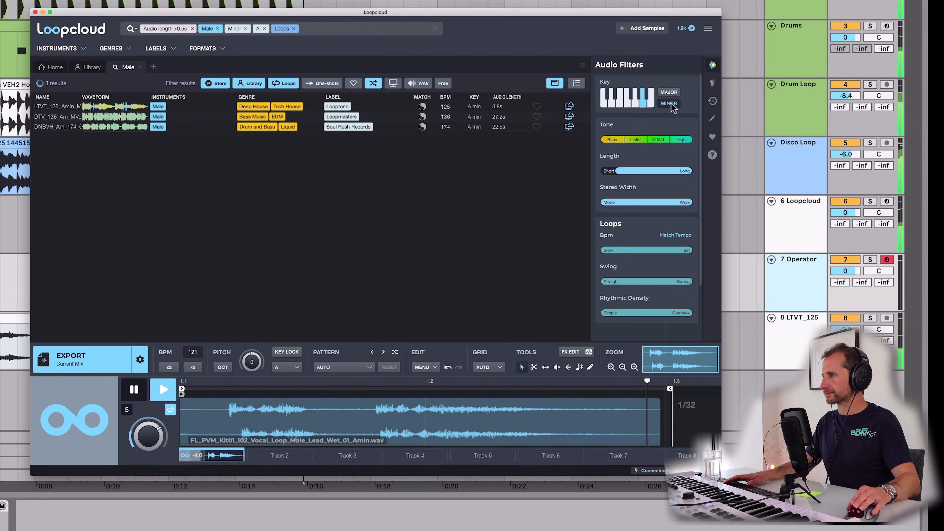
Lift the A key filter to audition male vocal loops in other minor keys, and restore the A filter
{"action": "left_click", "coordinate": [637, 106]}
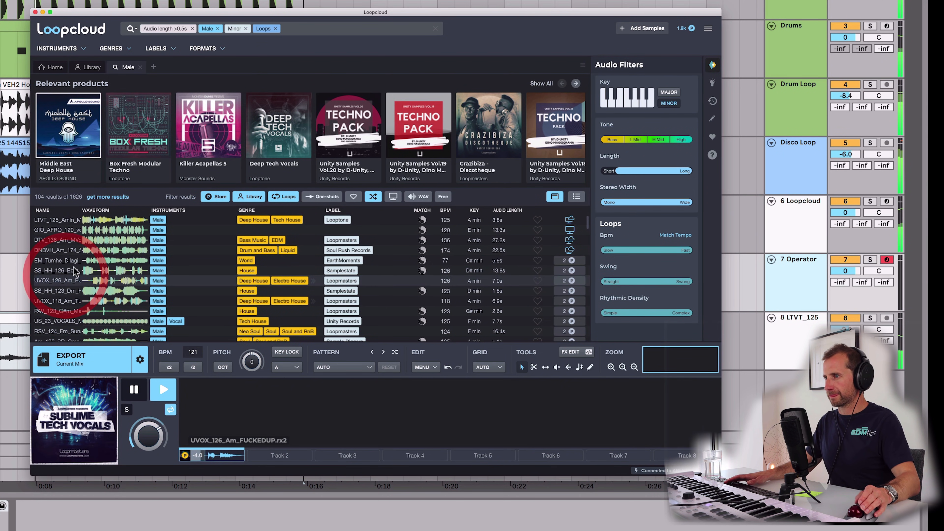
{"action": "scroll", "coordinate": [69, 275], "scroll_direction": "down", "scroll_amount": 3}
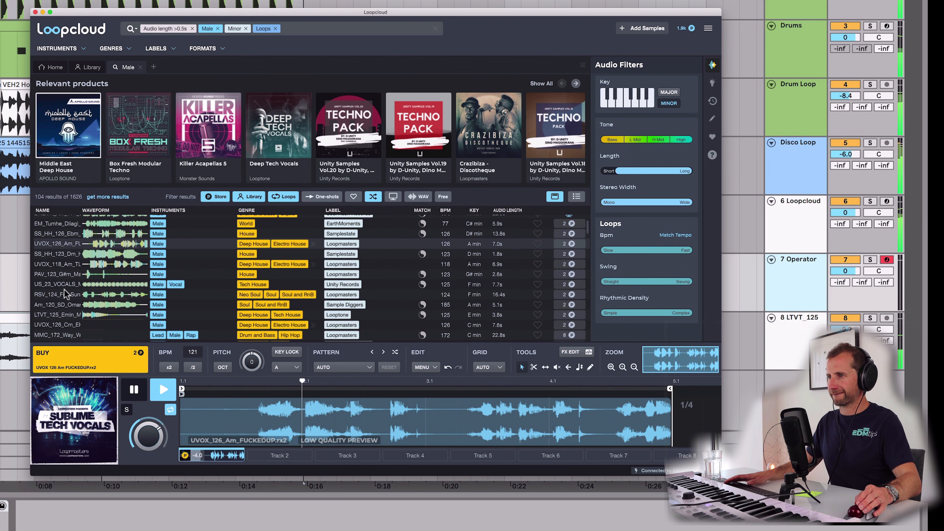
{"action": "left_click", "coordinate": [61, 301]}
{"action": "scroll", "coordinate": [58, 292], "scroll_direction": "down", "scroll_amount": 3}
{"action": "scroll", "coordinate": [58, 291], "scroll_direction": "down", "scroll_amount": 3}
{"action": "left_click", "coordinate": [57, 279]}
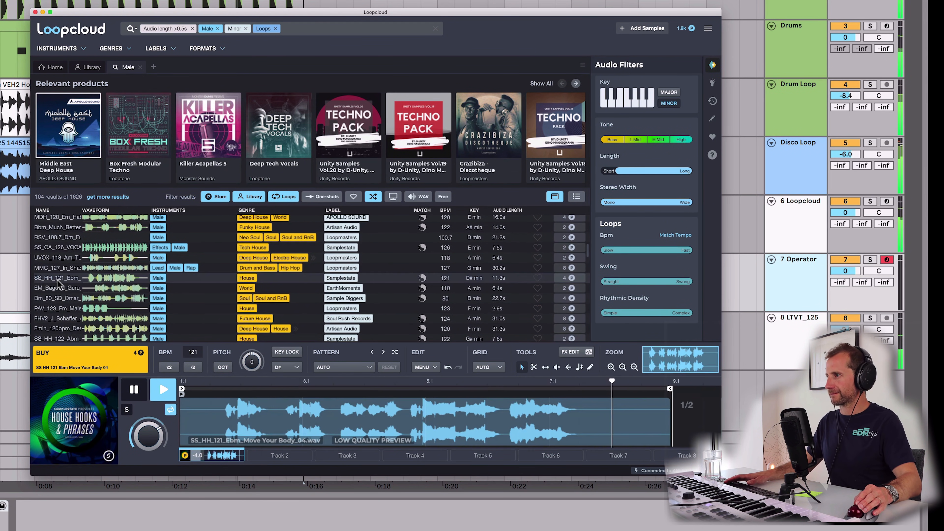
{"action": "left_click", "coordinate": [648, 108]}
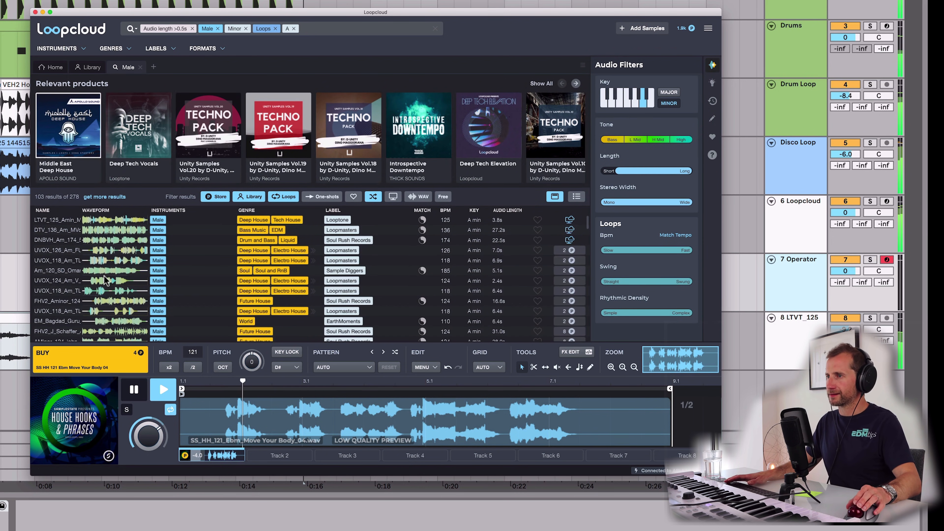
Audition A minor male vocal loops, including UVOX_118_Am_TL_TAKEITUP, DNBVH_Am_174_7, UVOX_126_Am_TOPLINE_COOLDELA and SS_HH_123_Am_She Needs It_04
{"action": "left_click", "coordinate": [54, 310]}
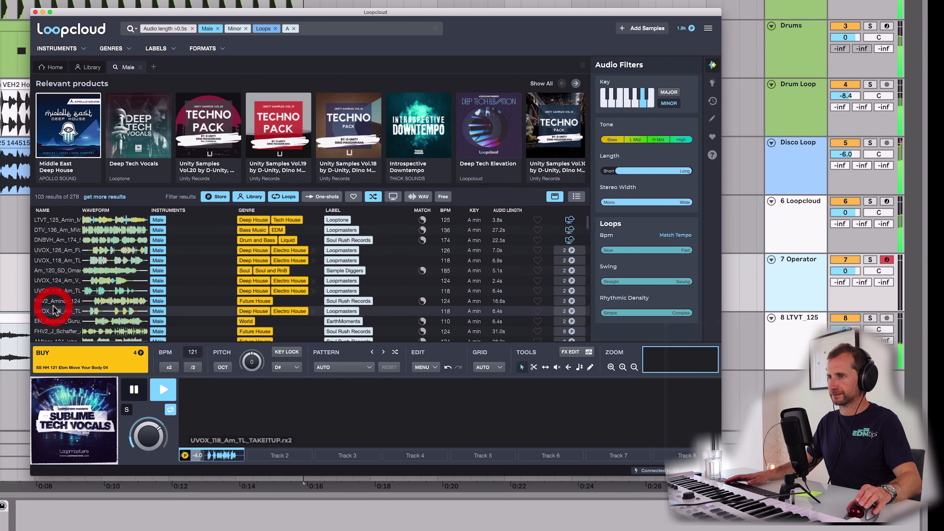
{"action": "scroll", "coordinate": [59, 297], "scroll_direction": "down", "scroll_amount": 4}
{"action": "left_click", "coordinate": [63, 291]}
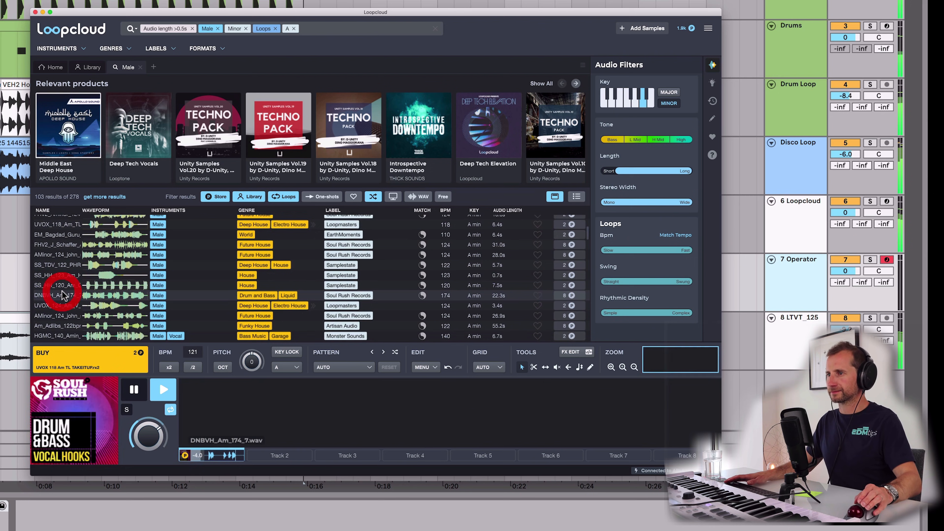
{"action": "scroll", "coordinate": [69, 283], "scroll_direction": "down", "scroll_amount": 3}
{"action": "scroll", "coordinate": [67, 279], "scroll_direction": "down", "scroll_amount": 3}
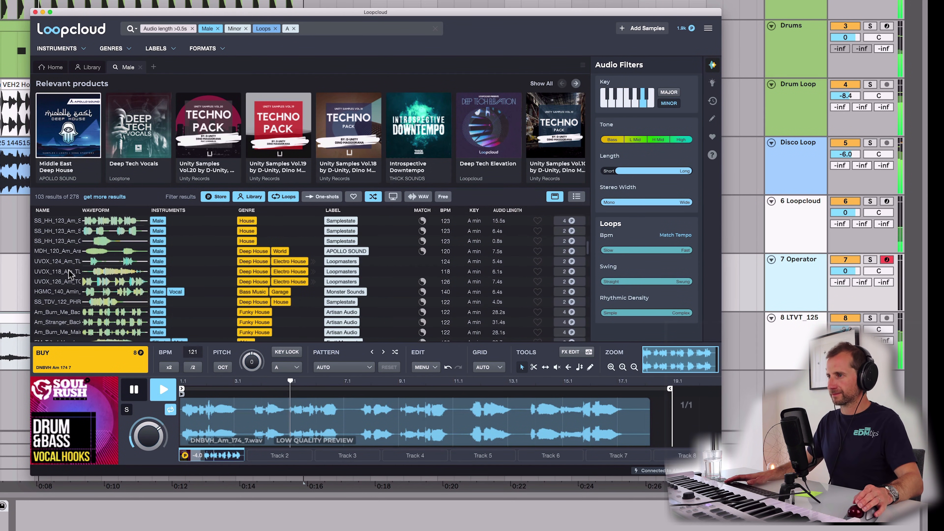
{"action": "left_click", "coordinate": [63, 282]}
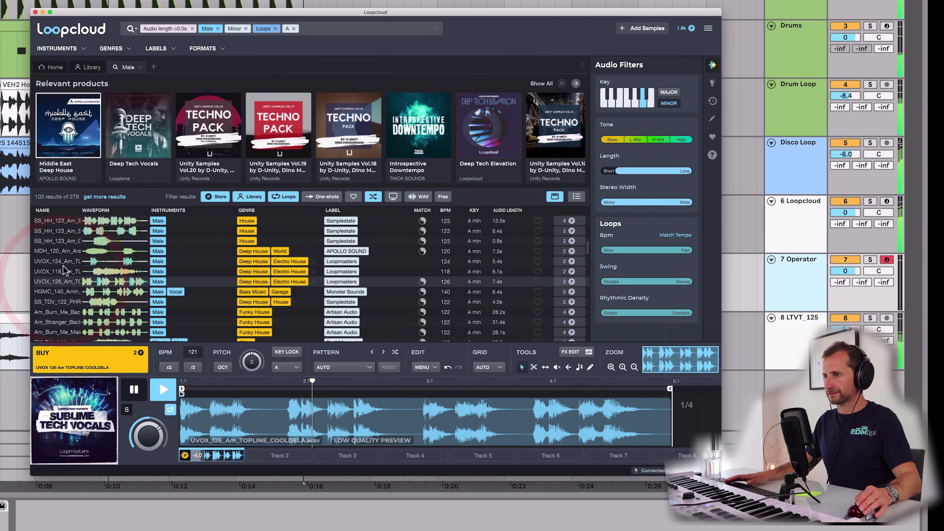
{"action": "scroll", "coordinate": [63, 266], "scroll_direction": "up", "scroll_amount": 1}
{"action": "scroll", "coordinate": [62, 265], "scroll_direction": "up", "scroll_amount": 1}
{"action": "left_click", "coordinate": [58, 246]}
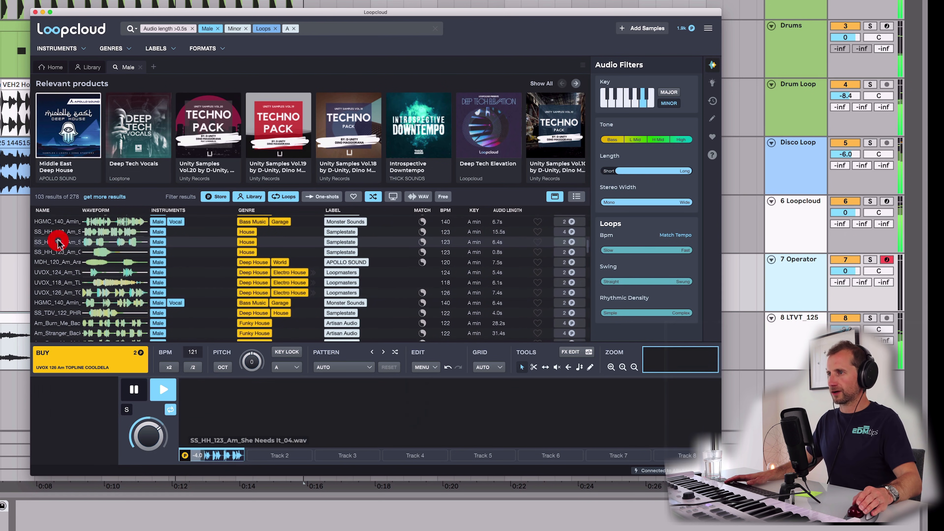
Compare UVOX_124_Am_V_GOANYWHERE with DNBVH_Am_174_7 and buy DNBVH_Am_174_7
{"action": "scroll", "coordinate": [57, 247], "scroll_direction": "up", "scroll_amount": 3}
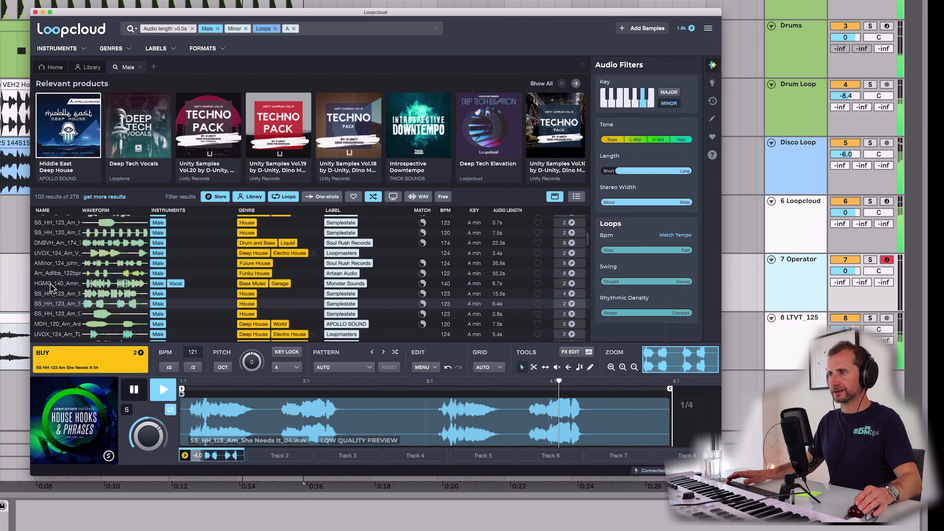
{"action": "left_click", "coordinate": [48, 252]}
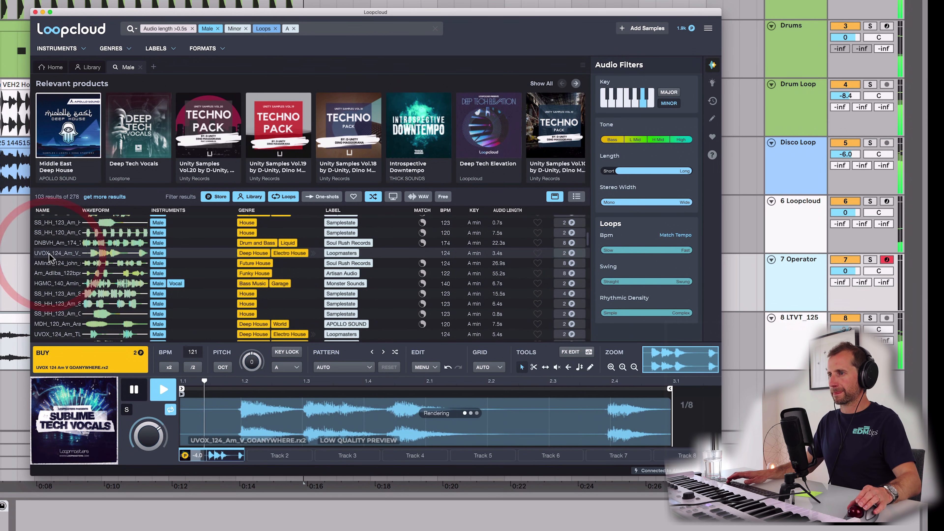
{"action": "left_click", "coordinate": [50, 242]}
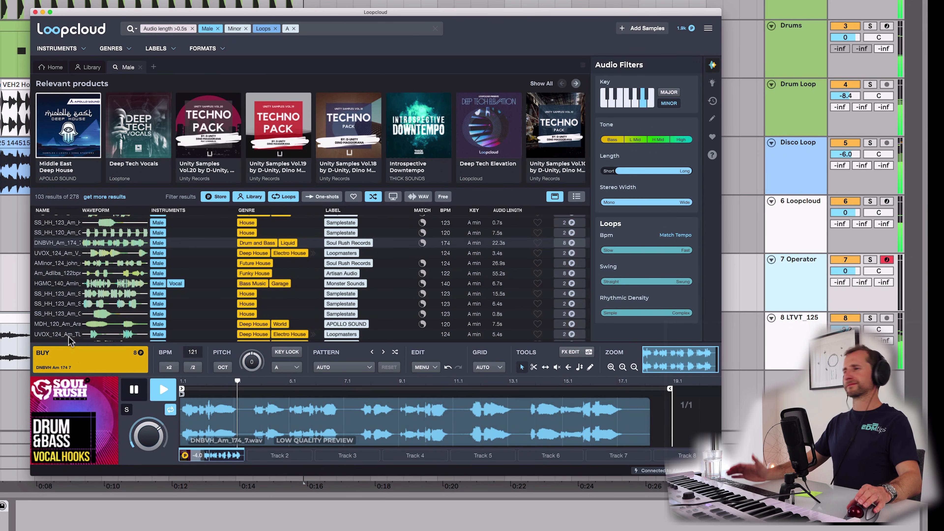
{"action": "left_click", "coordinate": [99, 353]}
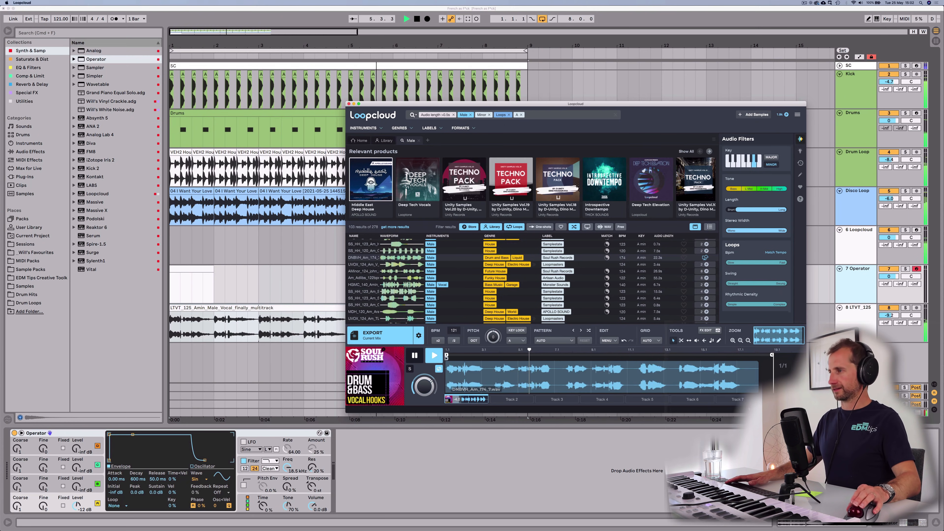
Return to Ableton Live, add an audio track below LTVT_125, and place Loopcloud's DNBVH_Am_174_7 export on it at bar 1
{"action": "left_click", "coordinate": [839, 327]}
{"action": "left_click", "coordinate": [840, 323]}
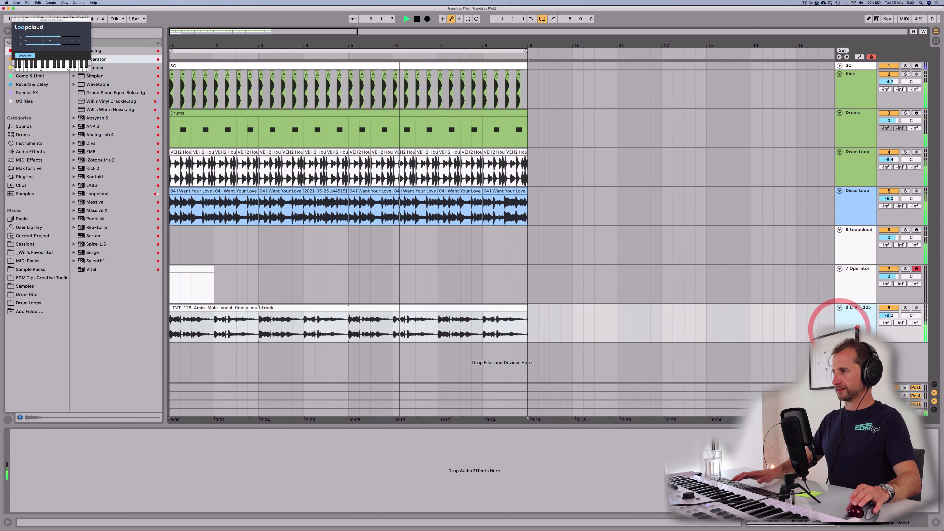
{"action": "key", "text": "cmd+t"}
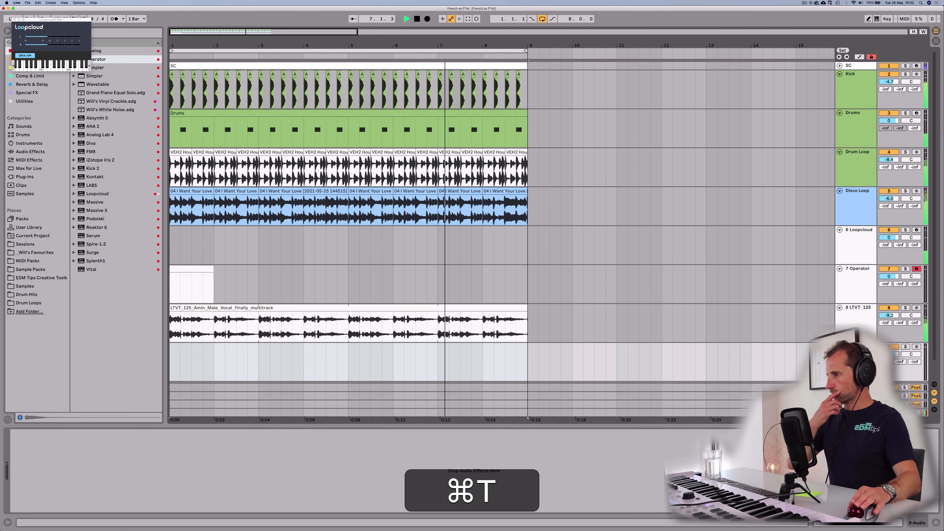
{"action": "left_click", "coordinate": [572, 519]}
{"action": "left_click_drag", "start_coordinate": [386, 335], "coordinate": [174, 357]}
{"action": "left_click", "coordinate": [175, 357]}
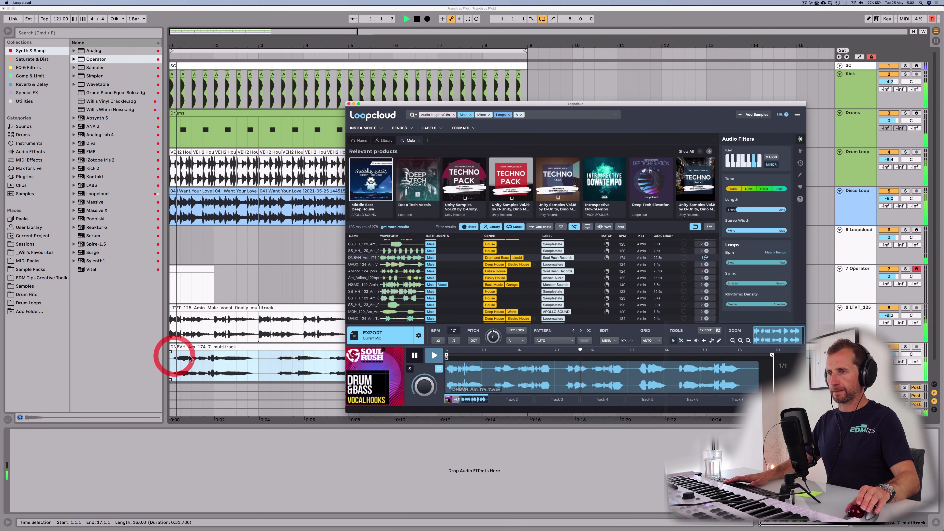
Stop playback in Ableton Live and open the DNBVH_Am_174_7 clip's sample view
{"action": "left_click", "coordinate": [228, 360]}
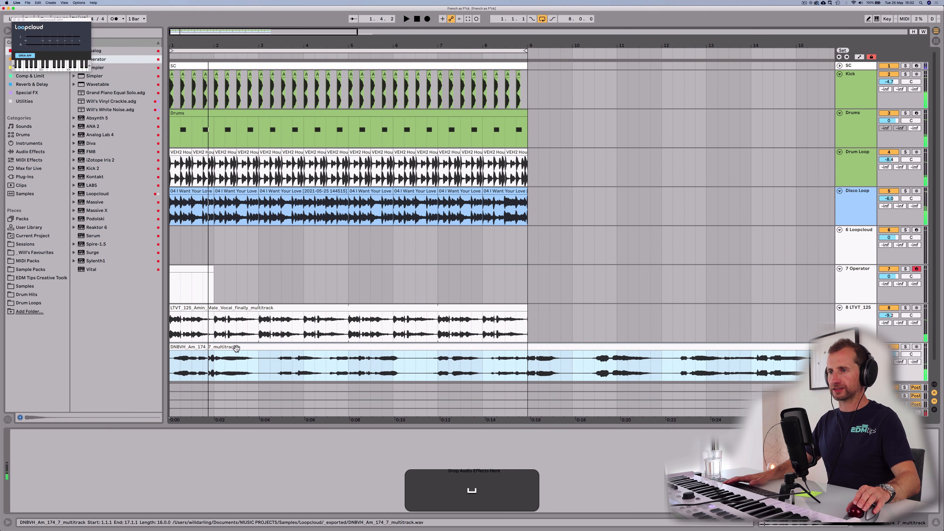
{"action": "double_click", "coordinate": [236, 350]}
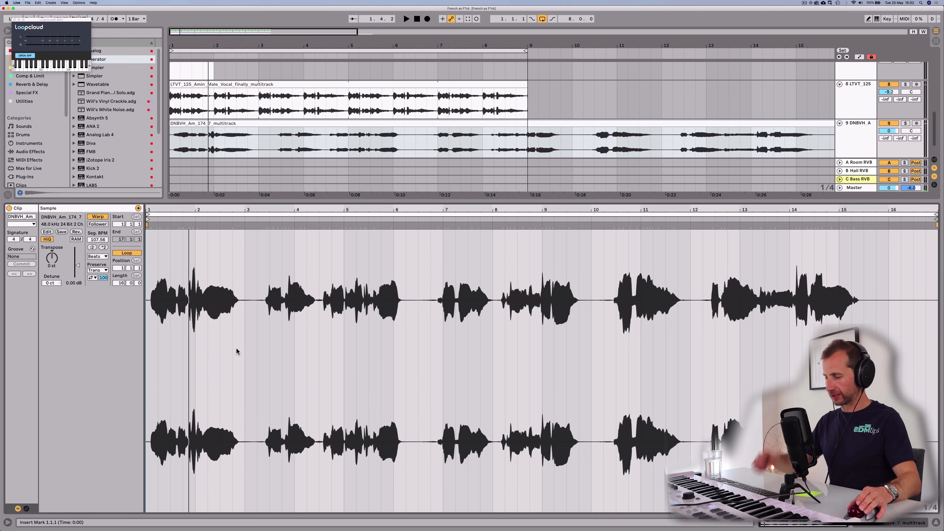
Solo the DNBVH_Am_174_7 track and reopen its vocal clip's sample view
{"action": "key", "text": "shift+Tab"}
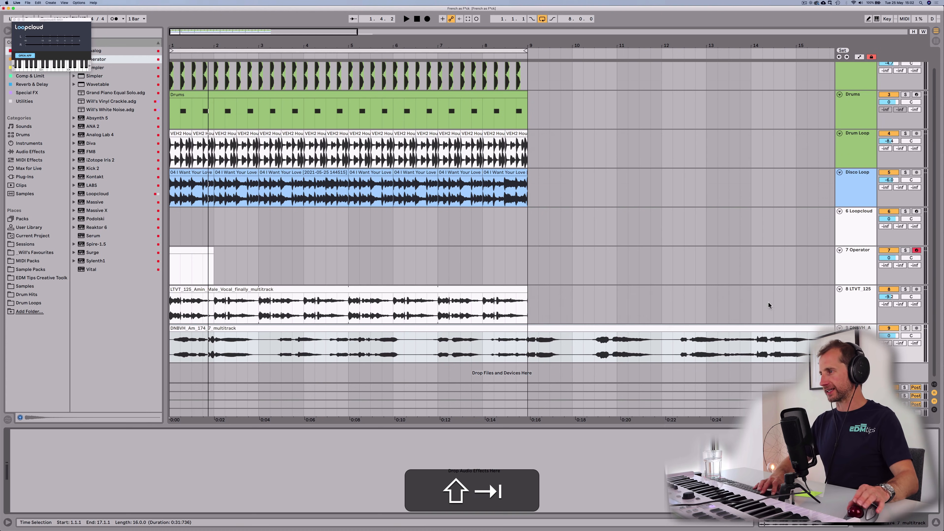
{"action": "left_click", "coordinate": [905, 328]}
{"action": "left_click", "coordinate": [230, 330]}
{"action": "double_click", "coordinate": [230, 330]}
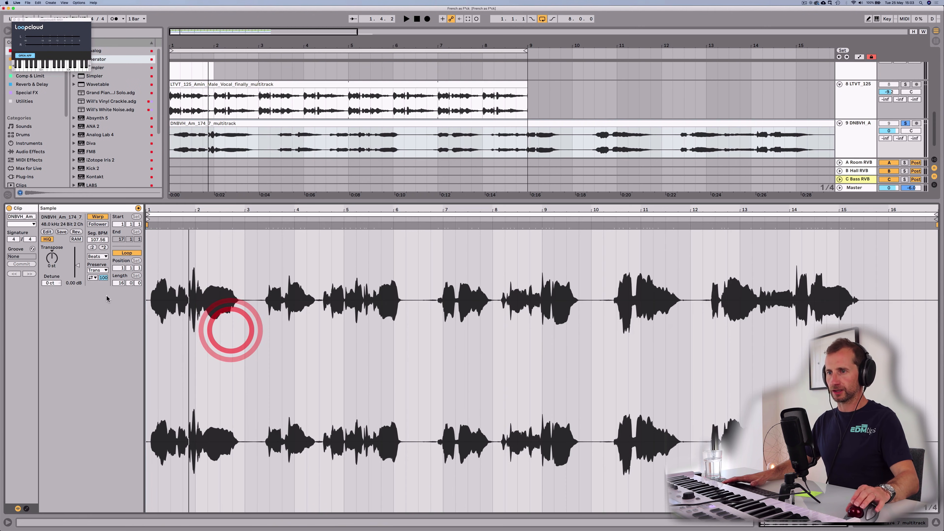
{"action": "key", "text": "shift+Tab"}
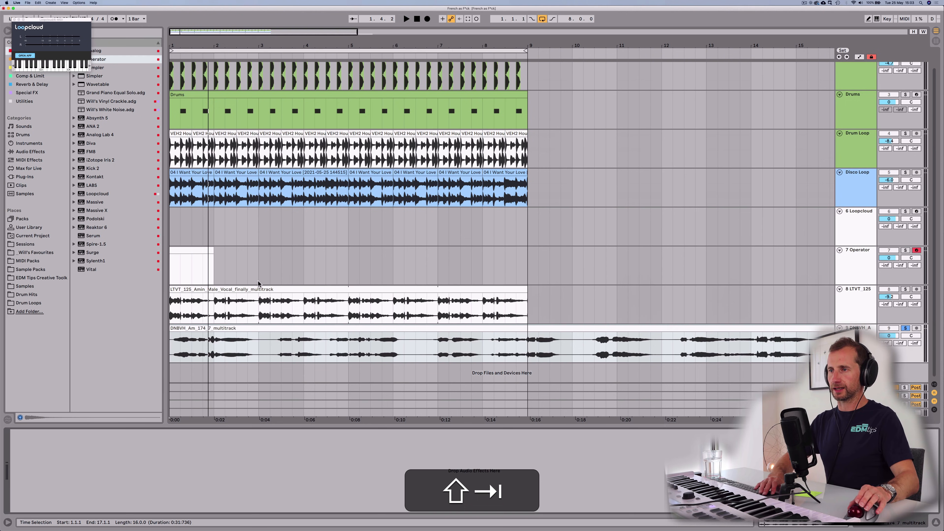
{"action": "double_click", "coordinate": [203, 342]}
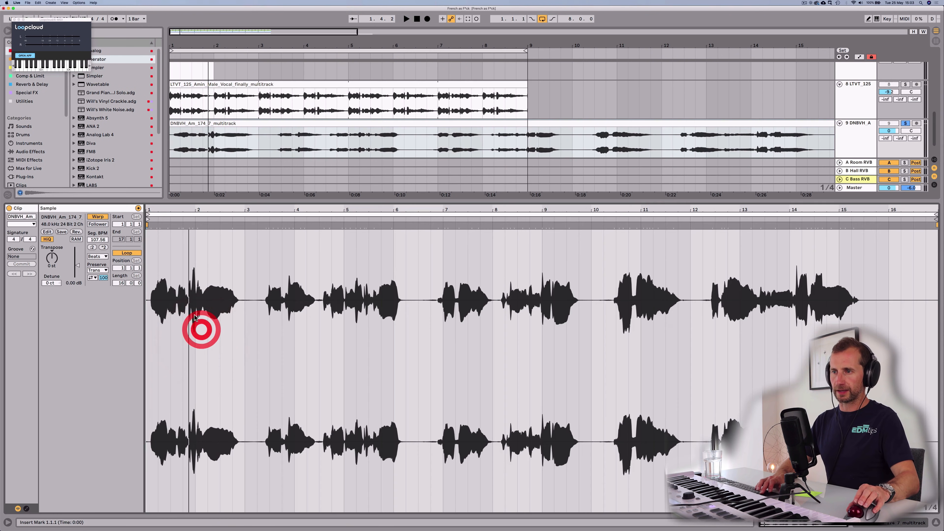
Toggle warping off and on for the DNBVH_Am_174_7 clip, set its segment BPM to 170, and choose Complex Pro as the warp mode
{"action": "left_click", "coordinate": [95, 217]}
{"action": "left_click", "coordinate": [96, 217]}
{"action": "left_click", "coordinate": [94, 240]}
{"action": "type", "text": "170"}
{"action": "key", "text": "Return"}
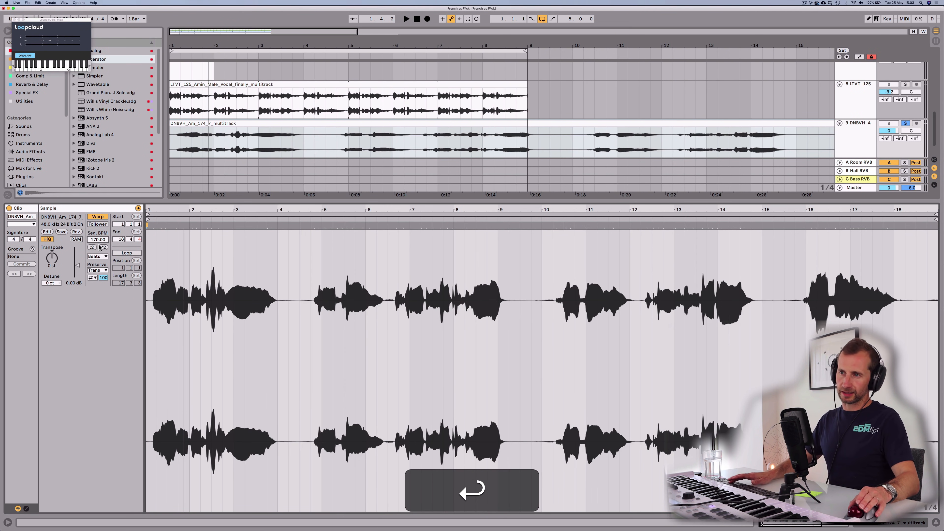
{"action": "left_click", "coordinate": [99, 257]}
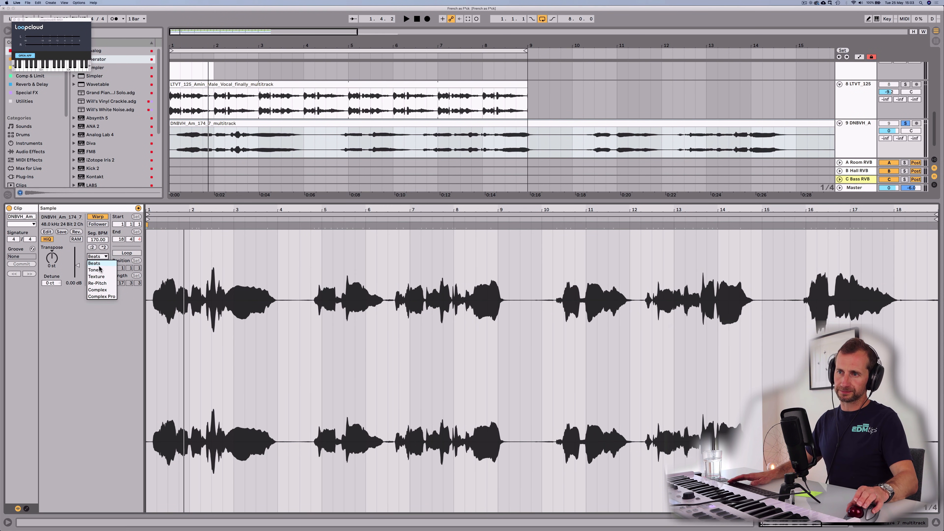
{"action": "left_click", "coordinate": [97, 296]}
Return to the arrangement and play the soloed, rewarped vocal from the start
{"action": "key", "text": "shift+Tab"}
{"action": "key", "text": "shift+space"}
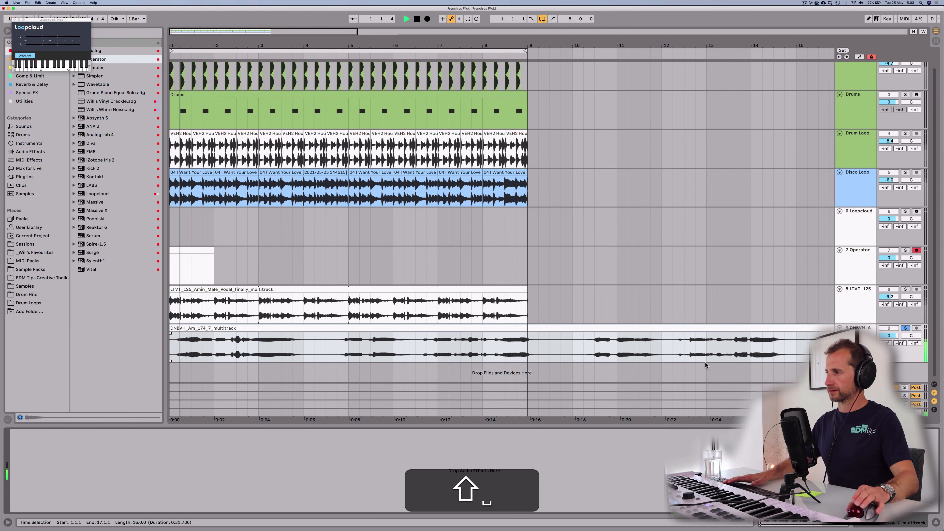
{"action": "key", "text": "space"}
Halve the DNBVH_Am_174_7 clip's segment BPM to 85 and play the vocal to check its timing
{"action": "left_click", "coordinate": [240, 328]}
{"action": "double_click", "coordinate": [240, 328]}
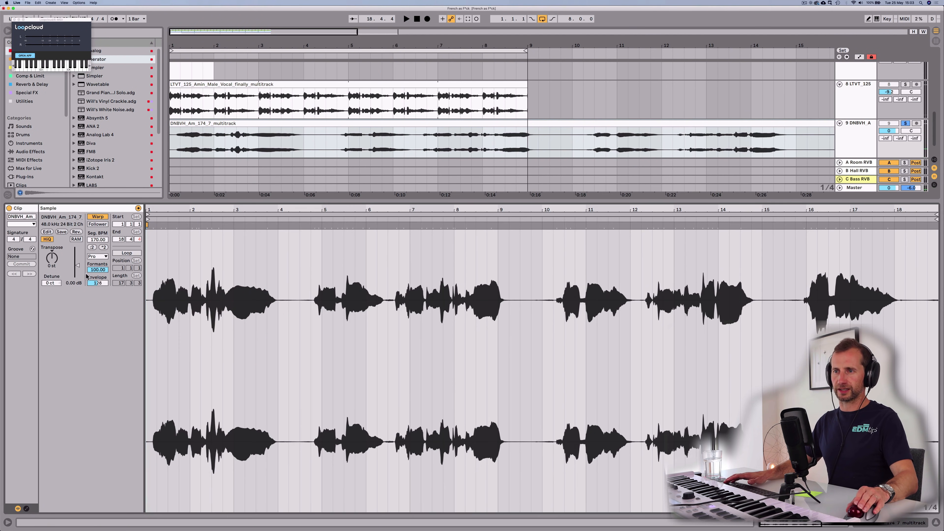
{"action": "left_click", "coordinate": [92, 248]}
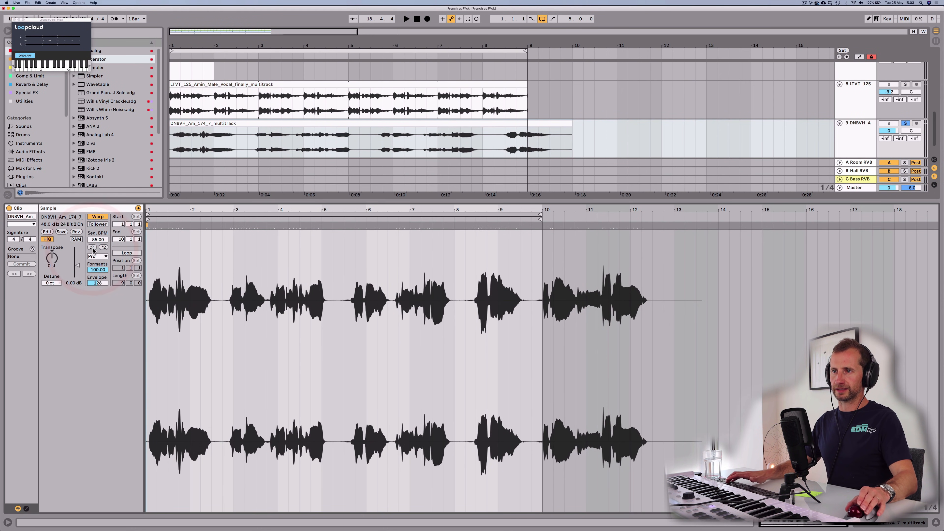
{"action": "key", "text": "space"}
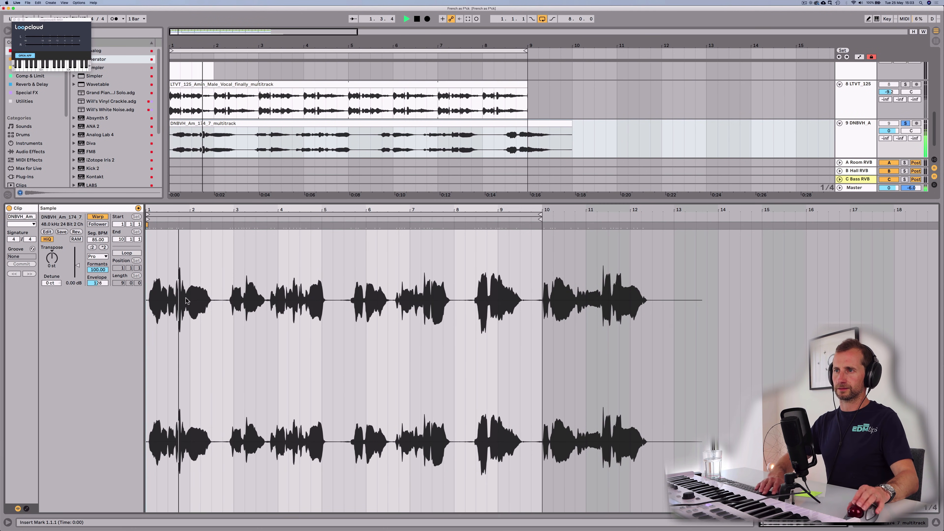
{"action": "key", "text": "shift+space"}
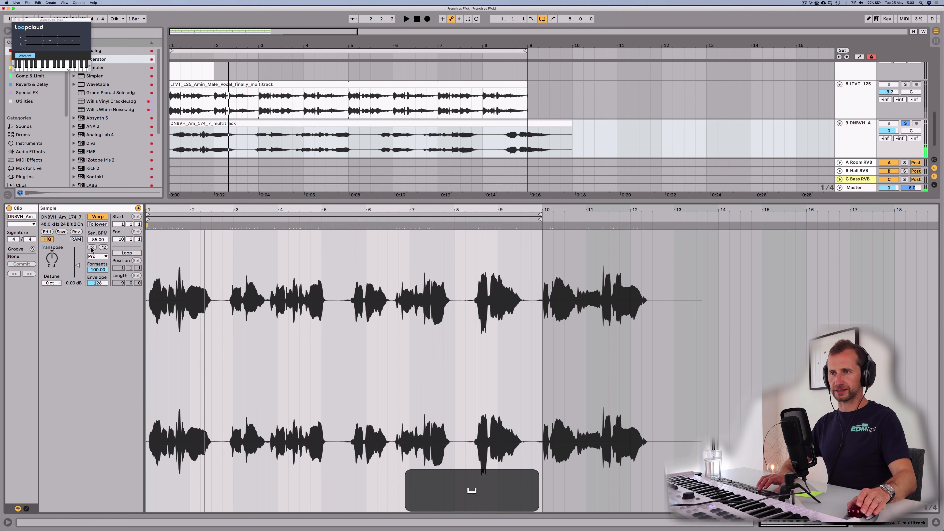
Listen to the soloed vocal clip in the arrangement from bar 1 and again from 5.3.1
{"action": "key", "text": "shift+Tab"}
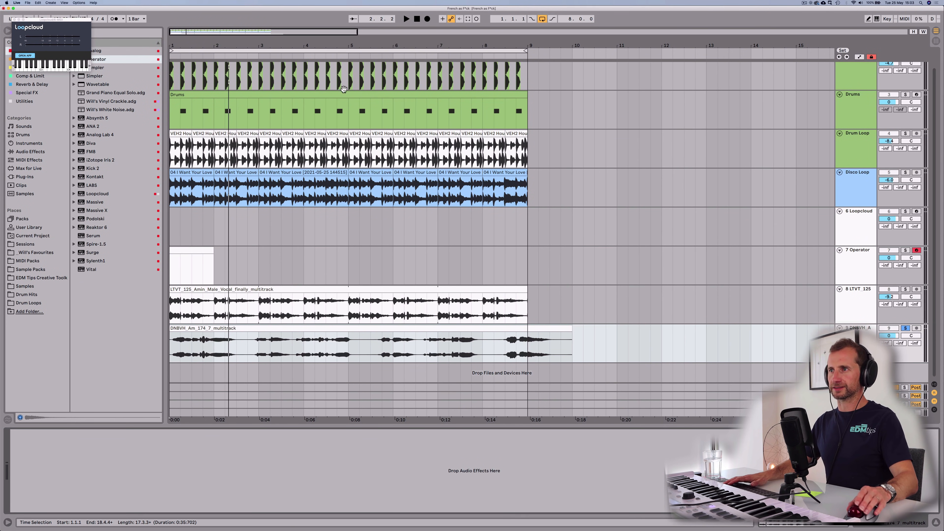
{"action": "left_click_drag", "start_coordinate": [333, 47], "coordinate": [260, 47]}
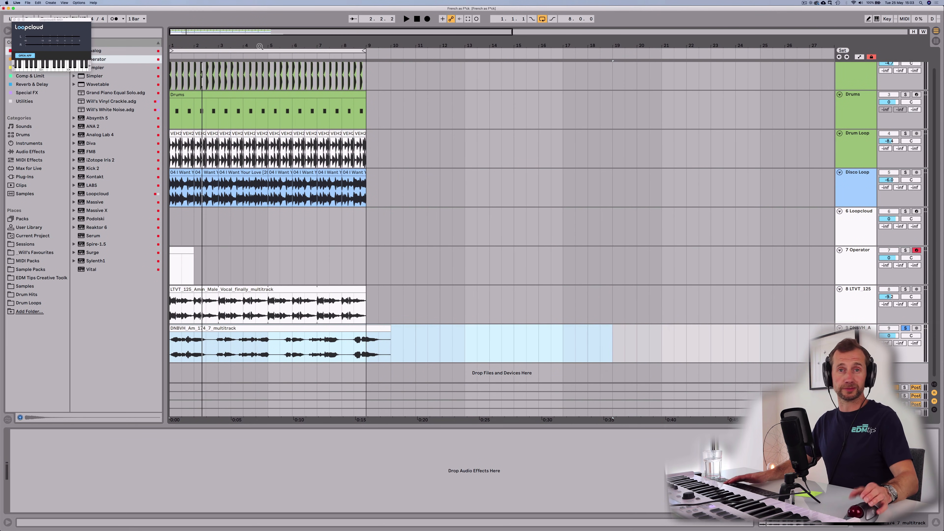
{"action": "key", "text": "space"}
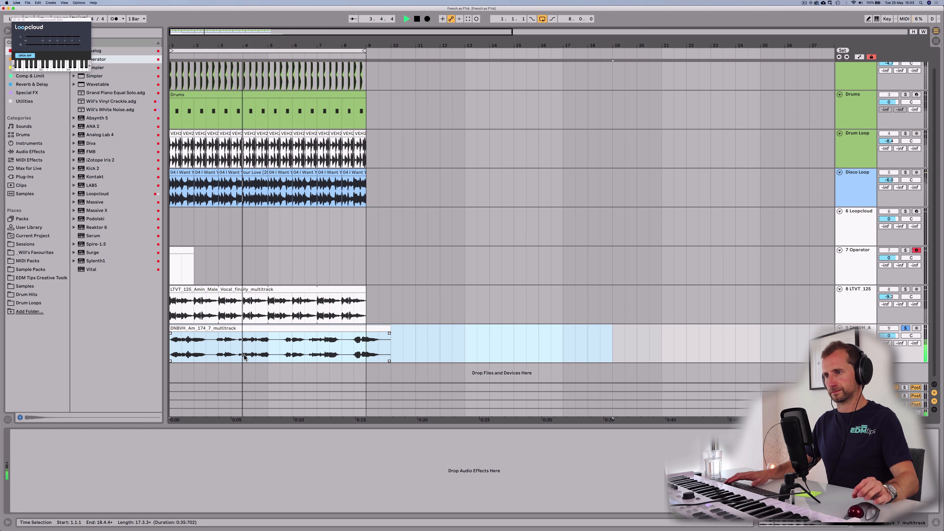
{"action": "key", "text": "space"}
{"action": "left_click", "coordinate": [280, 348]}
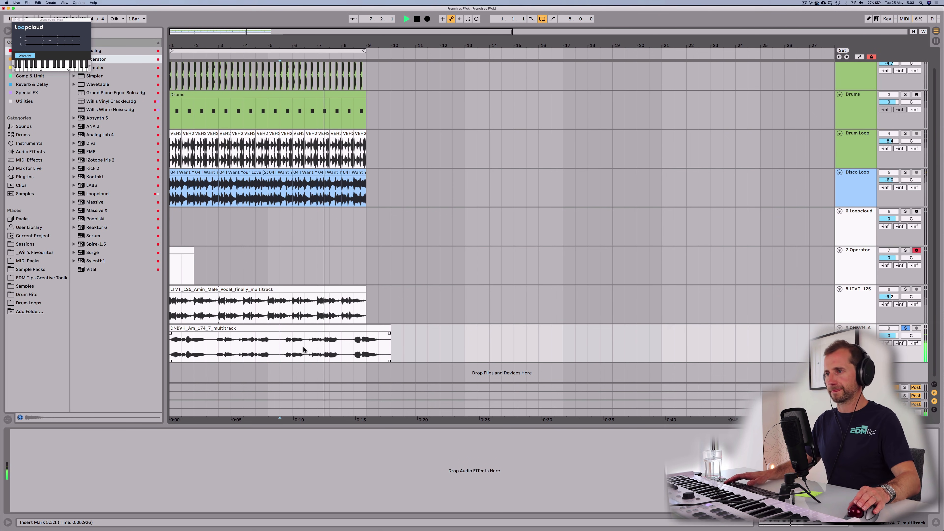
{"action": "key", "text": "space"}
Compare the vocal's opening phrase at bar 1 with the phrase starting at bar 3
{"action": "left_click", "coordinate": [172, 343]}
{"action": "key", "text": "space"}
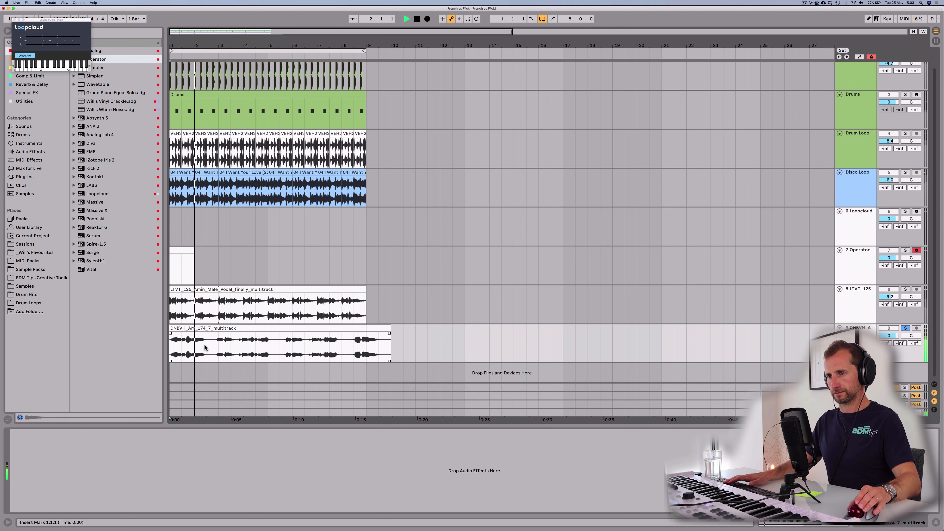
{"action": "key", "text": "space"}
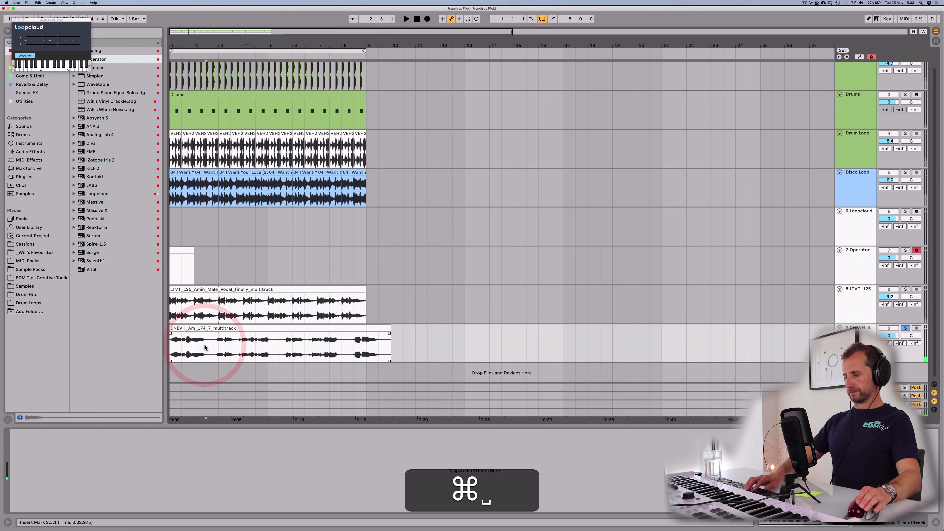
{"action": "left_click", "coordinate": [217, 347]}
{"action": "key", "text": "space"}
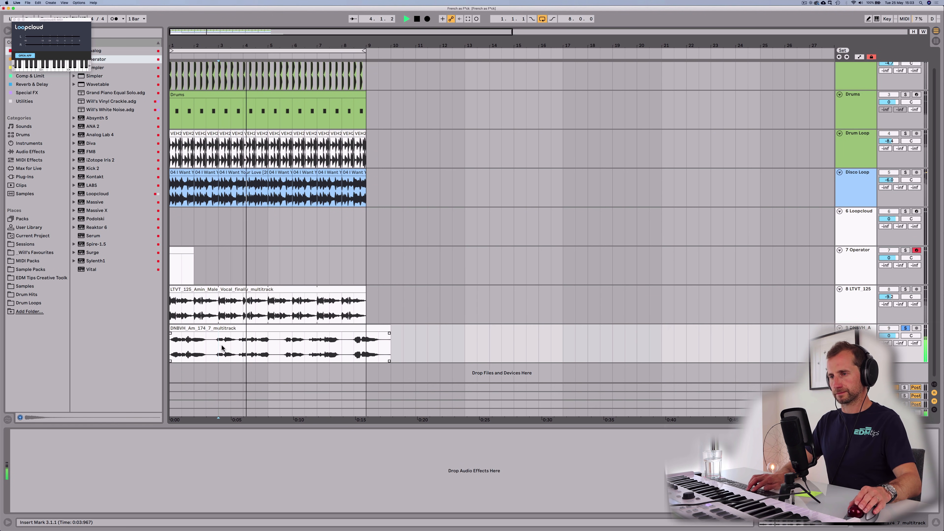
Duplicate the first two bars of the DNBVH_Am_174_7 vocal twice, filling the track up to bar 7
{"action": "key", "text": "space"}
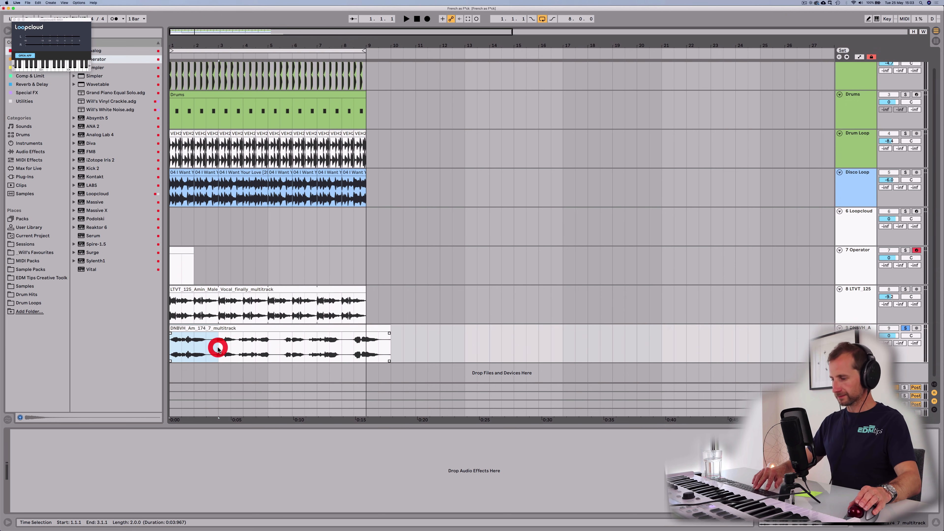
{"action": "key", "text": "super+d"}
{"action": "key", "text": "super+d"}
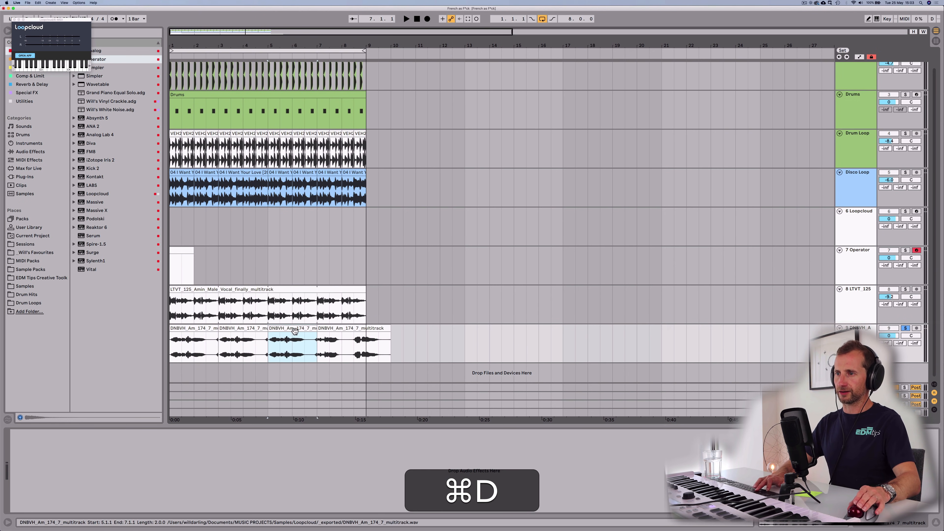
Play the repeated vocal phrase on its own, unsolo its track, and listen to it with the full mix
{"action": "left_click", "coordinate": [173, 342]}
{"action": "key", "text": "space"}
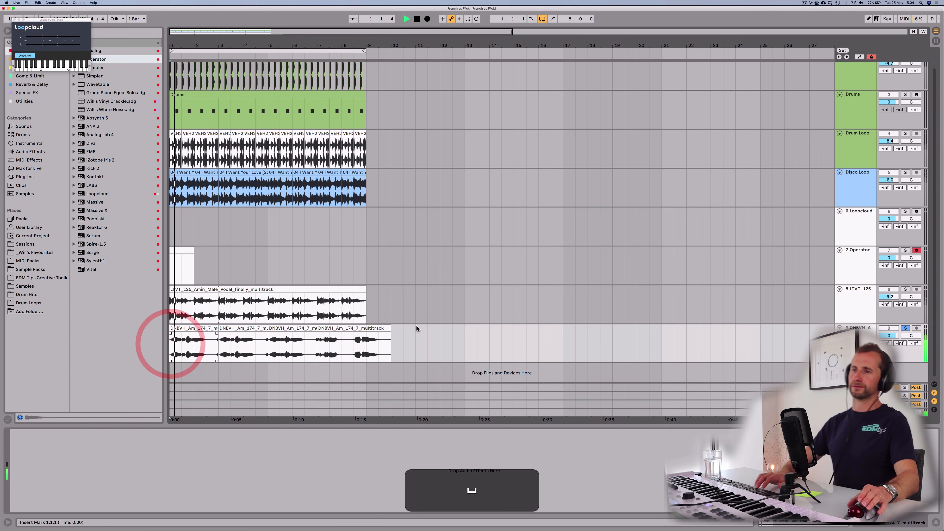
{"action": "key", "text": "space"}
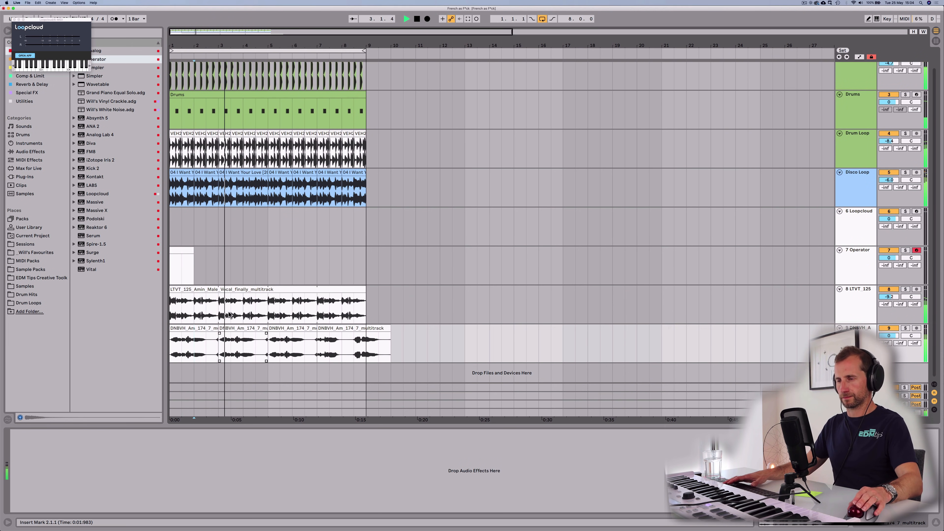
{"action": "key", "text": "space"}
Open the first two-bar vocal clip, move its sample start to 1.1.3, and play it against the mix
{"action": "left_click_drag", "start_coordinate": [187, 47], "coordinate": [186, 67]}
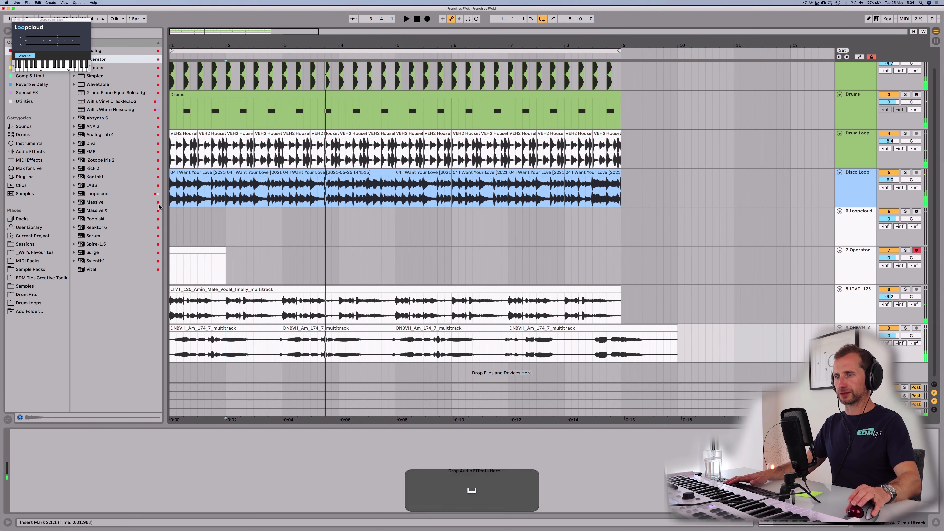
{"action": "left_click", "coordinate": [183, 328]}
{"action": "double_click", "coordinate": [183, 328]}
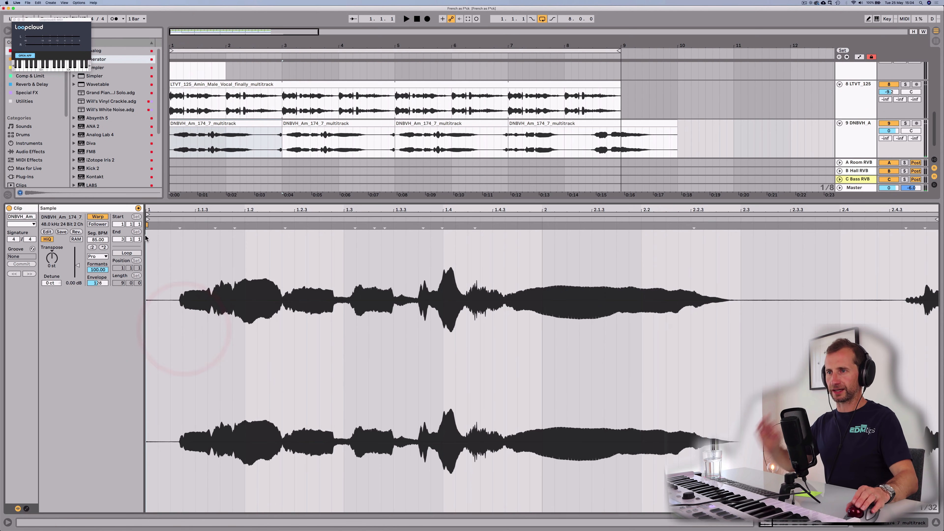
{"action": "left_click_drag", "start_coordinate": [148, 221], "coordinate": [181, 222]}
{"action": "key", "text": "space"}
{"action": "key", "text": "Right"}
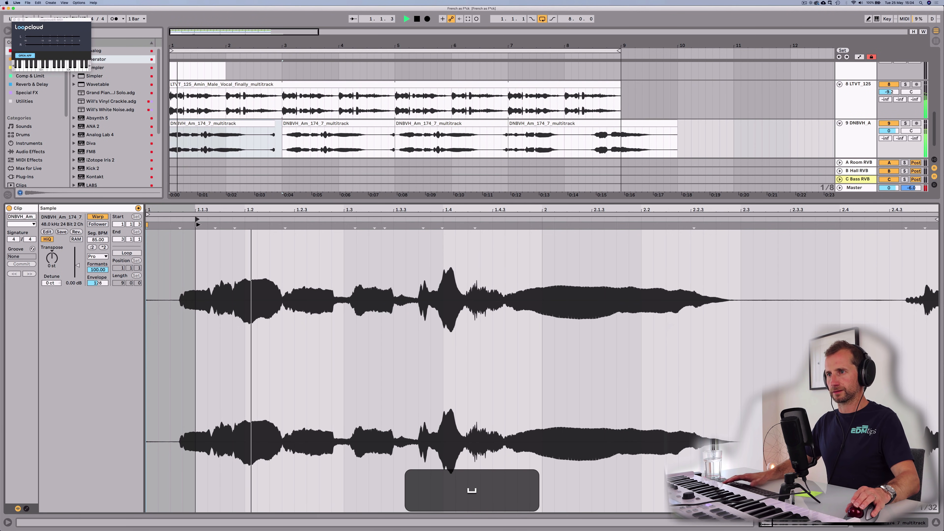
Move the first vocal clip's start marker slightly past 1.1.3 and replay it with the mix
{"action": "key", "text": "space"}
{"action": "key", "text": "space"}
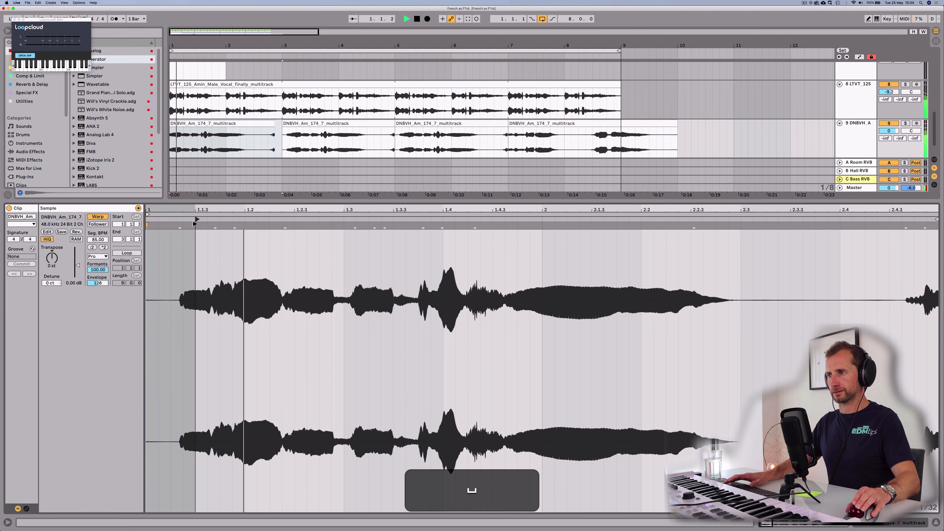
{"action": "left_click_drag", "start_coordinate": [198, 224], "coordinate": [204, 223]}
{"action": "left_click", "coordinate": [204, 223]}
{"action": "key", "text": "space"}
{"action": "key", "text": "space"}
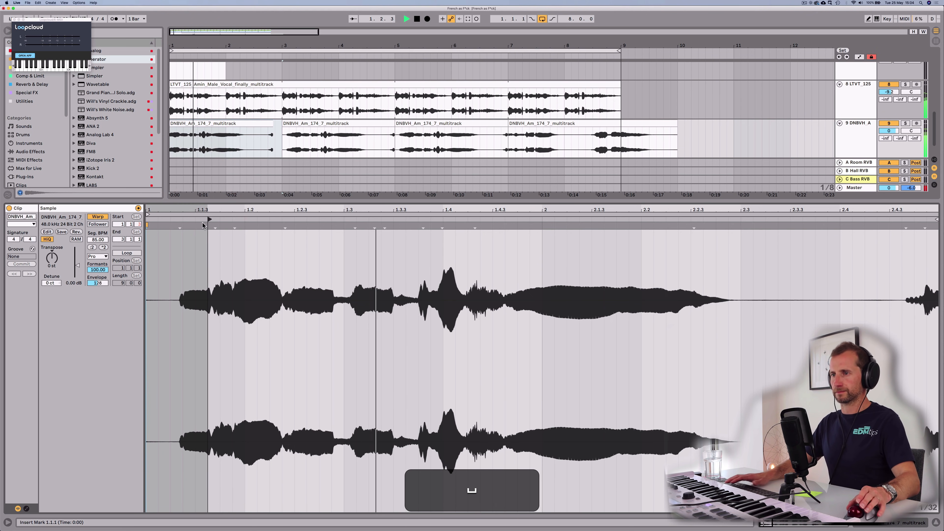
Extend the end of the first vocal clip to bar 3 and play the arrangement from bar 1
{"action": "key", "text": "shift+Tab"}
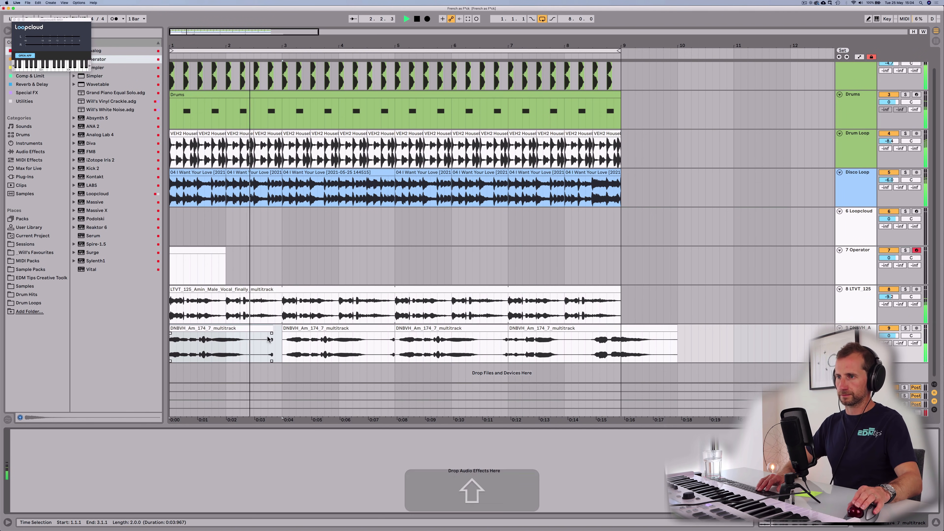
{"action": "left_click_drag", "start_coordinate": [270, 339], "coordinate": [281, 331]}
{"action": "key", "text": "space"}
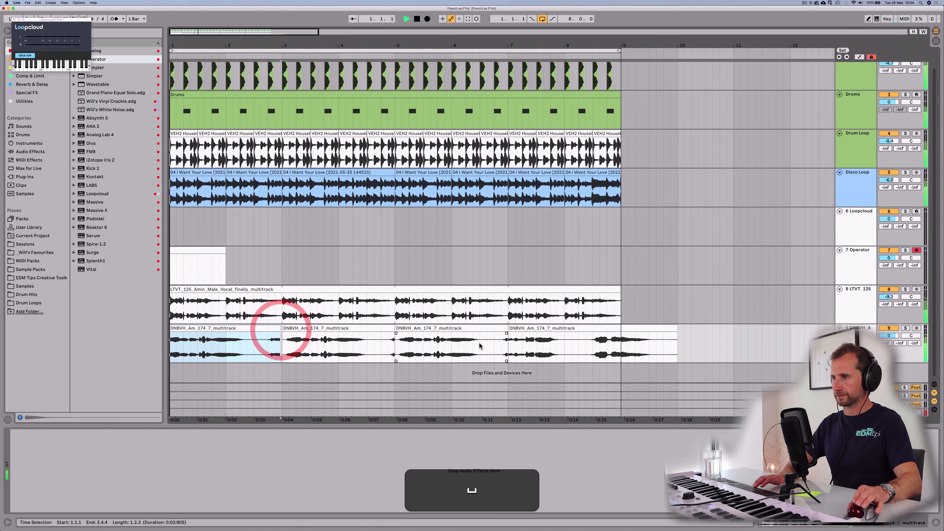
Listen to the final vocal phrase around bar 8, and delete the whole DNBVH_Am_174_7 track
{"action": "left_click", "coordinate": [595, 349]}
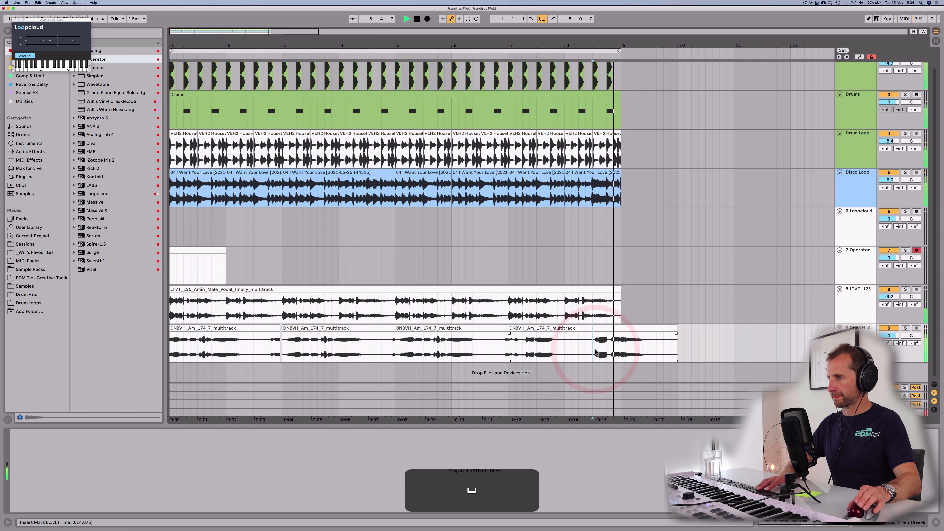
{"action": "left_click", "coordinate": [573, 348]}
{"action": "key", "text": "space"}
{"action": "key", "text": "BackSpace"}
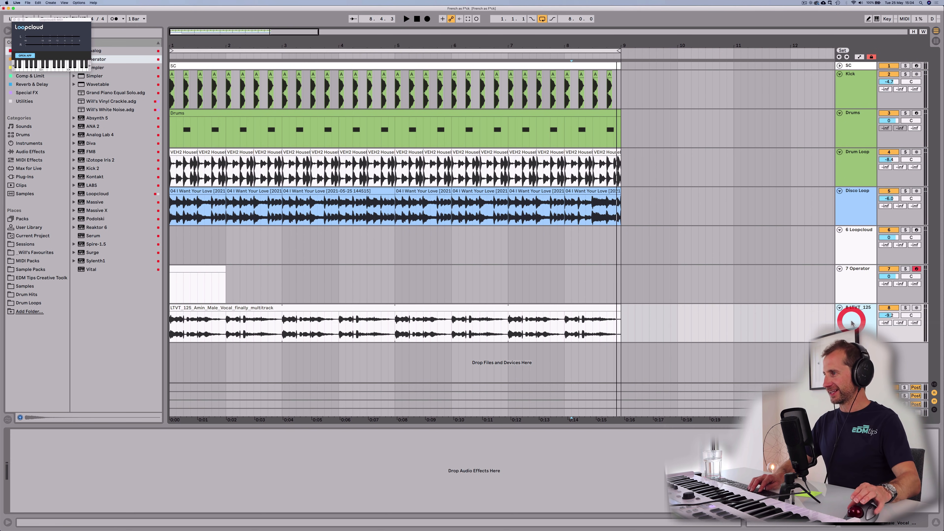
Return to the Loopcloud app, audition HGMC_140_Amin_TryToCatchMe_Male_Vocal, and browse further A minor male loops
{"action": "left_click", "coordinate": [844, 287]}
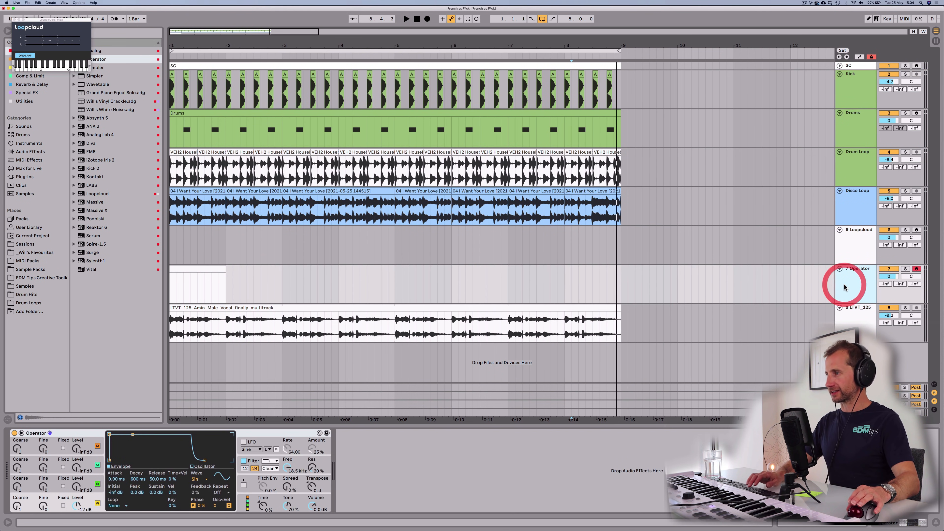
{"action": "left_click", "coordinate": [850, 254]}
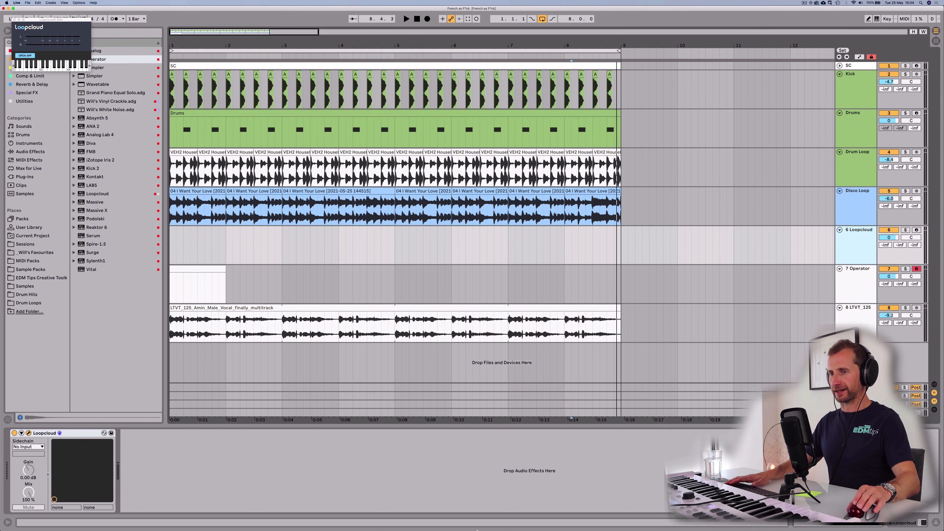
{"action": "left_click", "coordinate": [567, 523]}
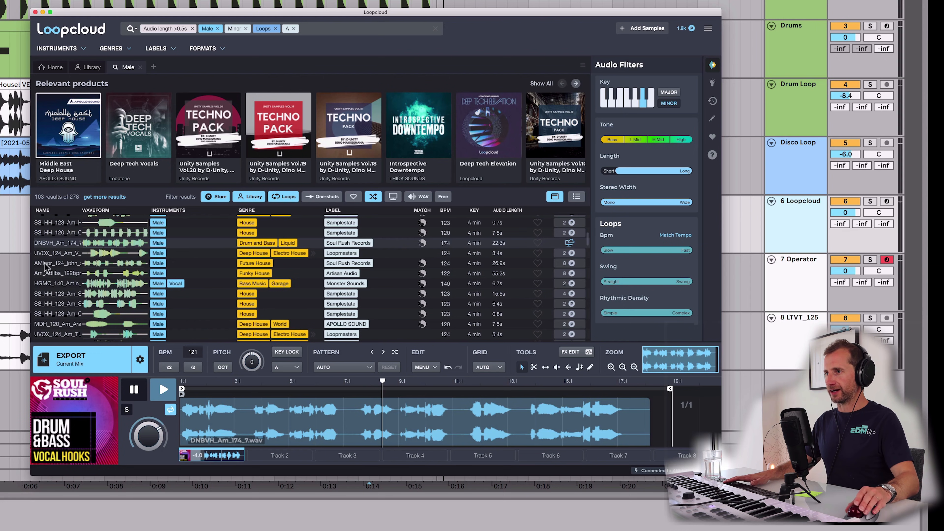
{"action": "left_click", "coordinate": [49, 286]}
{"action": "scroll", "coordinate": [50, 275], "scroll_direction": "down", "scroll_amount": 5}
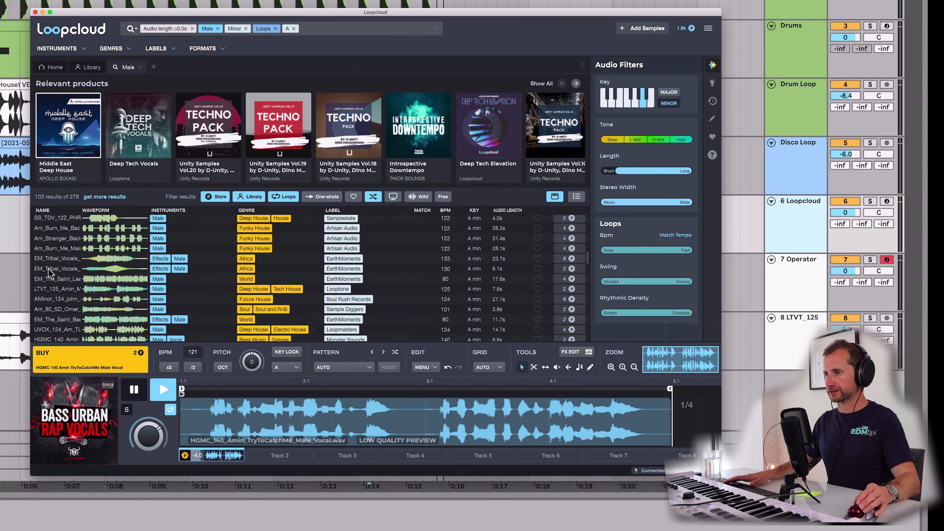
{"action": "scroll", "coordinate": [56, 269], "scroll_direction": "down", "scroll_amount": 1}
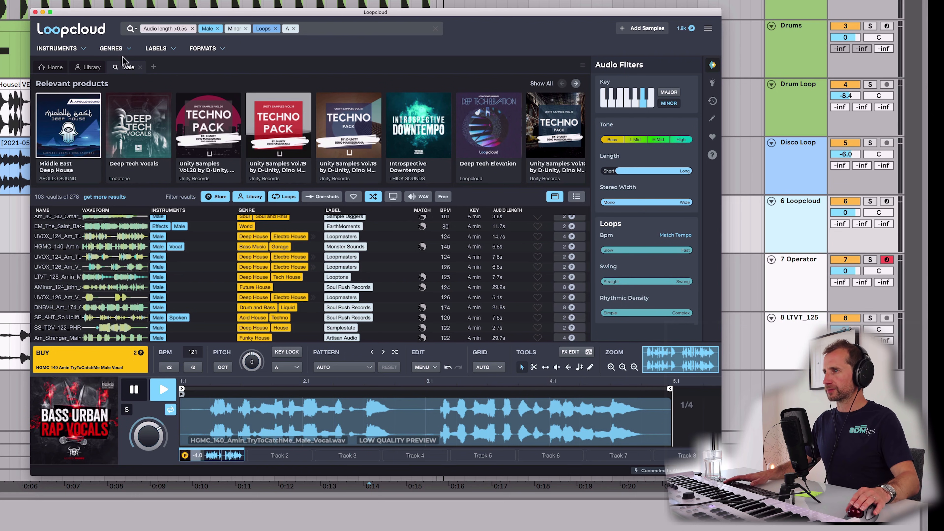
Try narrowing the male vocal loop results to the Disco genre, and remove that genre filter
{"action": "left_click", "coordinate": [113, 49]}
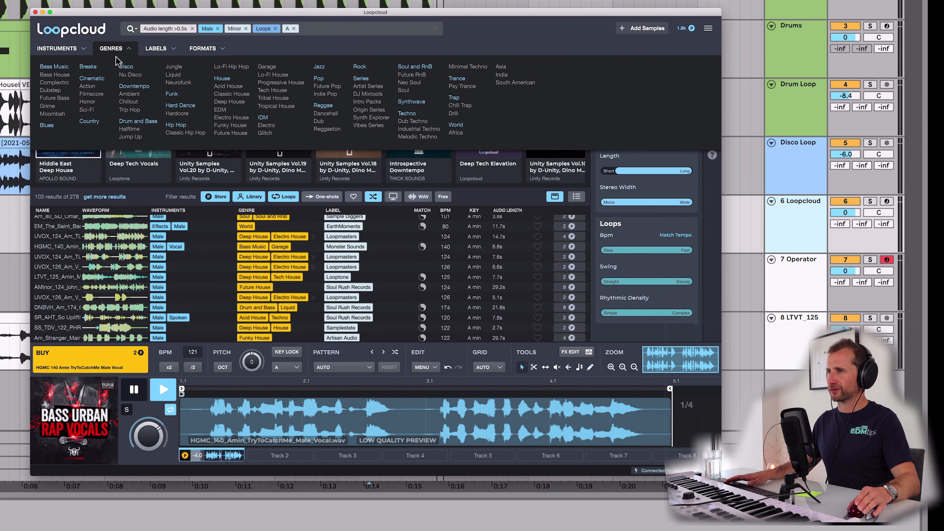
{"action": "left_click", "coordinate": [125, 67]}
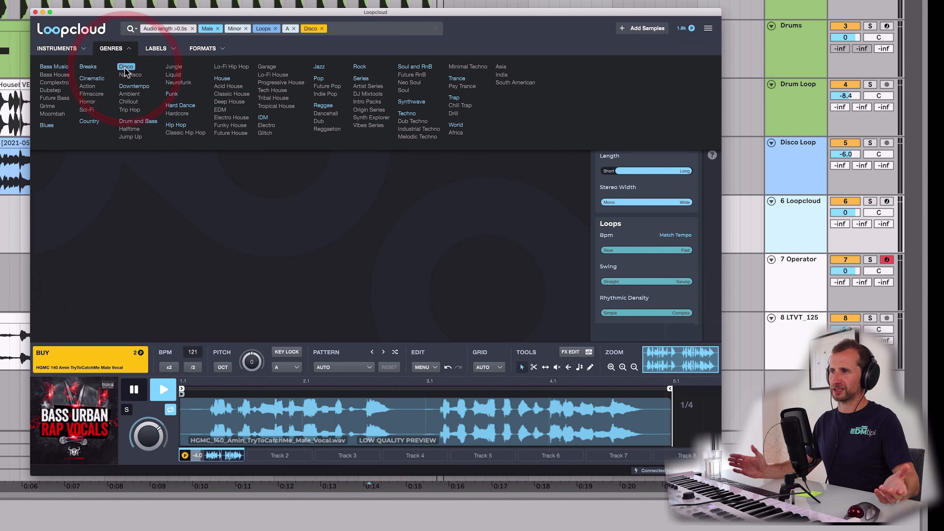
{"action": "left_click", "coordinate": [157, 219]}
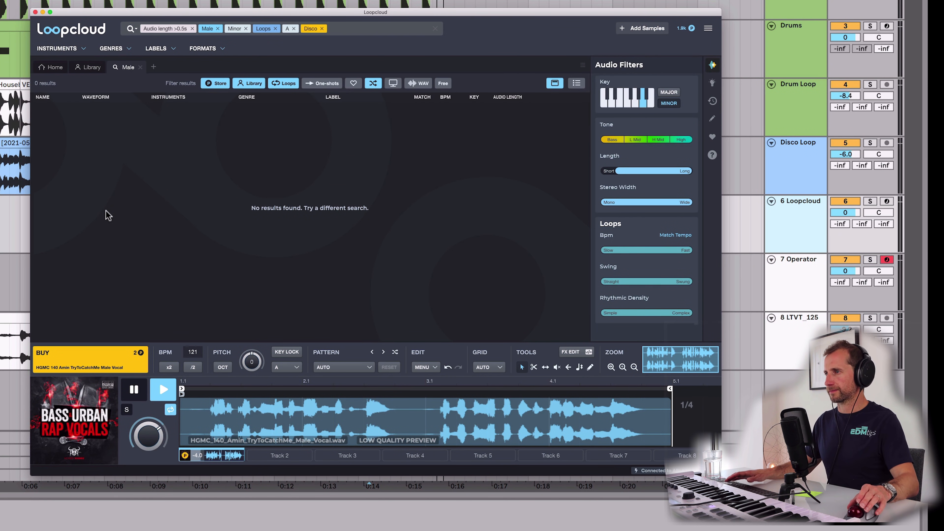
{"action": "left_click", "coordinate": [322, 29]}
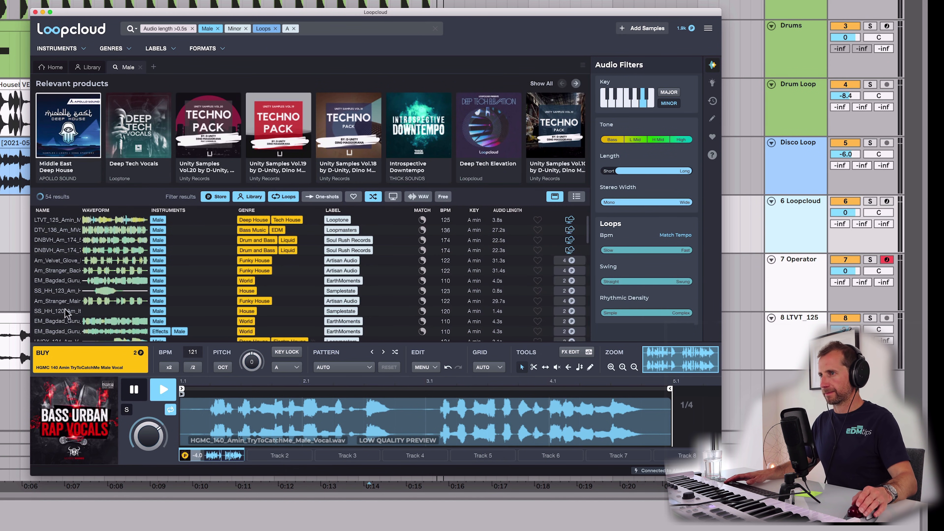
Audition the loops Am_Velvet_Glove_Main_Vocal_122bpm and SS_HH_120_Am_Don't Let Me Go_01
{"action": "left_click", "coordinate": [73, 293]}
{"action": "left_click", "coordinate": [63, 260]}
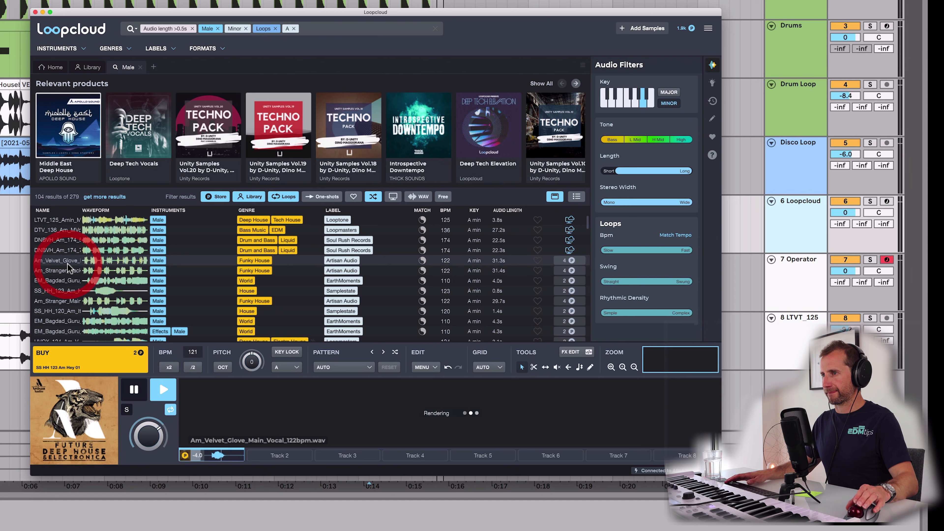
{"action": "left_click", "coordinate": [161, 388]}
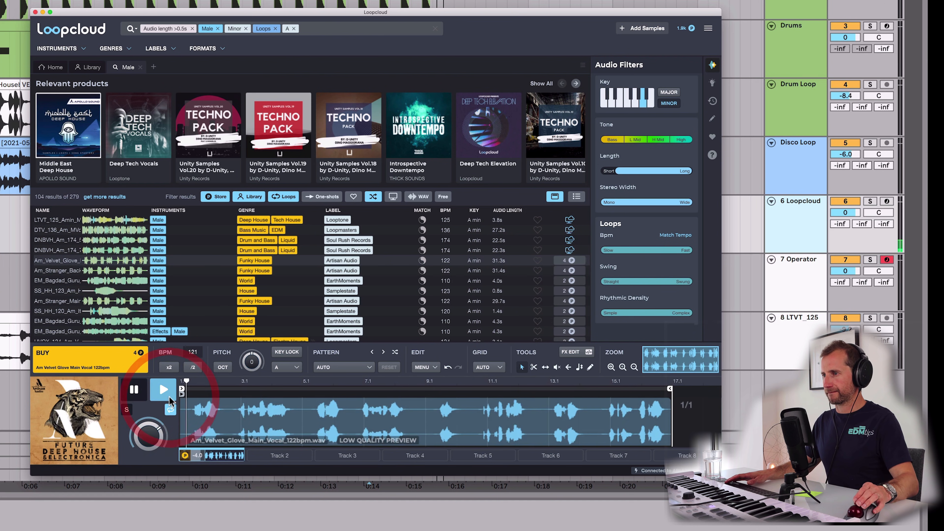
{"action": "scroll", "coordinate": [72, 279], "scroll_direction": "down", "scroll_amount": 5}
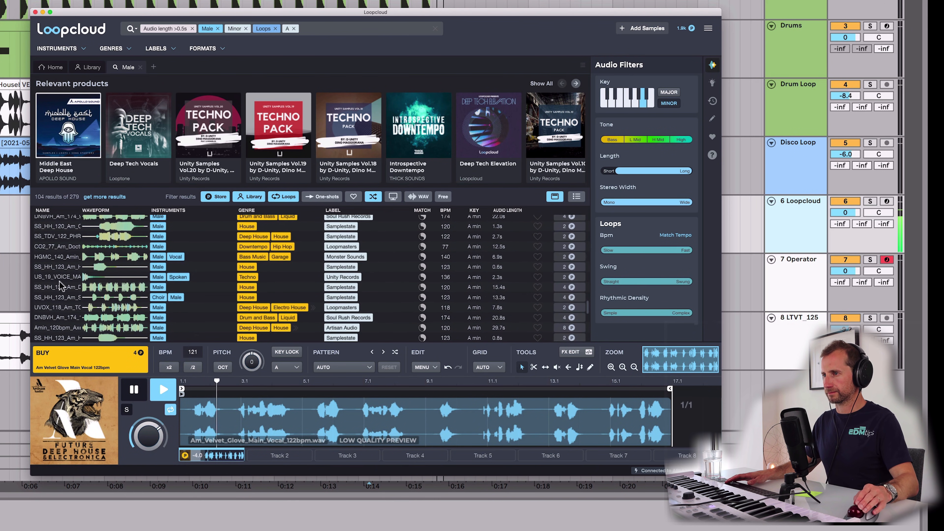
{"action": "left_click", "coordinate": [62, 296]}
{"action": "left_click", "coordinate": [63, 286]}
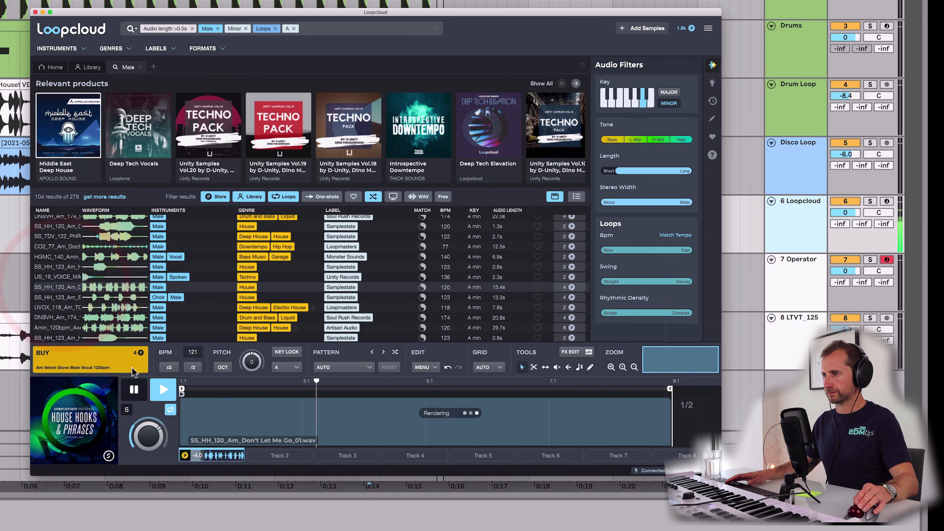
{"action": "left_click", "coordinate": [160, 387]}
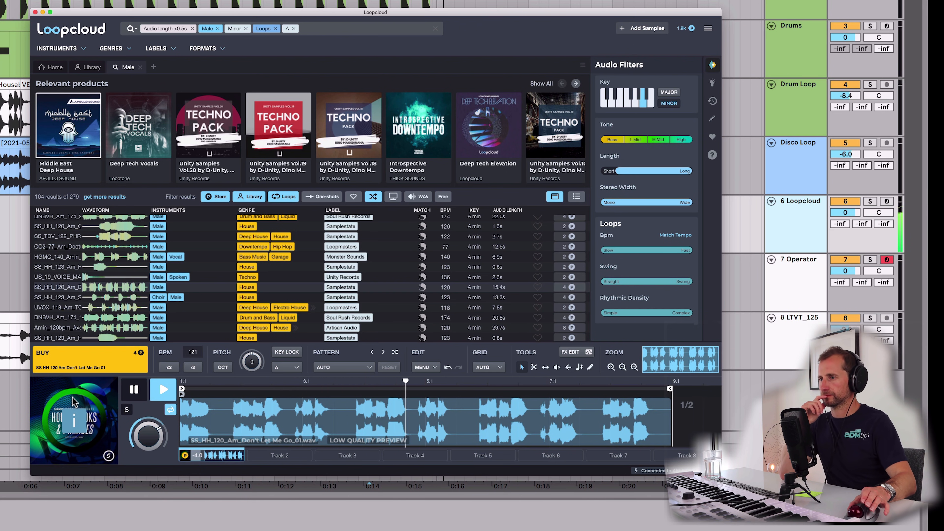
Buy the Don't Let Me Go loop and place it at bar 1 of track 8 in Ableton Live, over the LTVT_125 vocal
{"action": "left_click", "coordinate": [82, 360]}
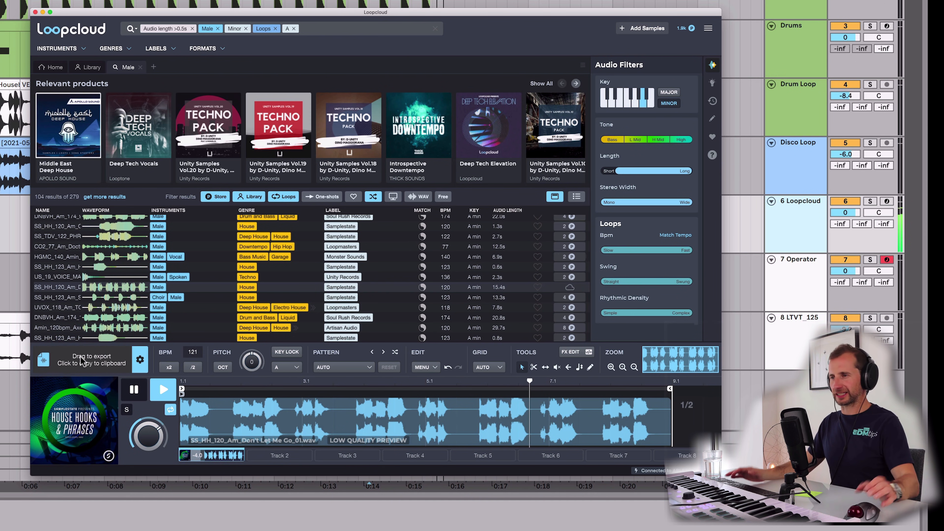
{"action": "left_click_drag", "start_coordinate": [77, 359], "coordinate": [171, 323]}
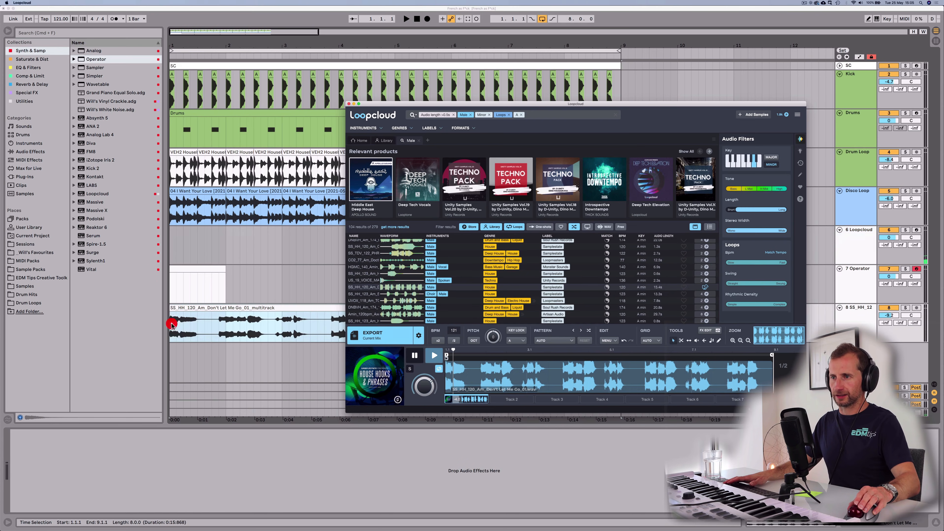
{"action": "left_click", "coordinate": [212, 311]}
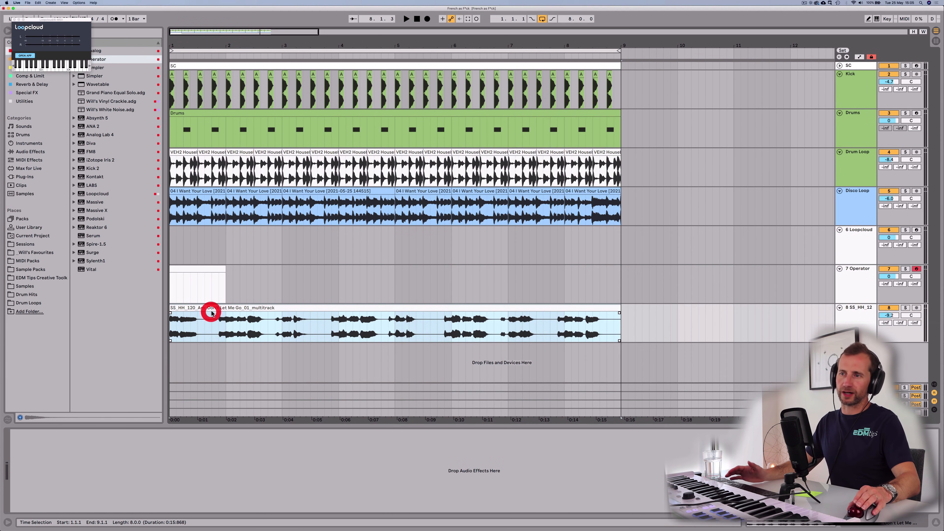
Open the Don't Let Me Go clip, set its segment BPM to 120, and change its warp mode
{"action": "double_click", "coordinate": [211, 312]}
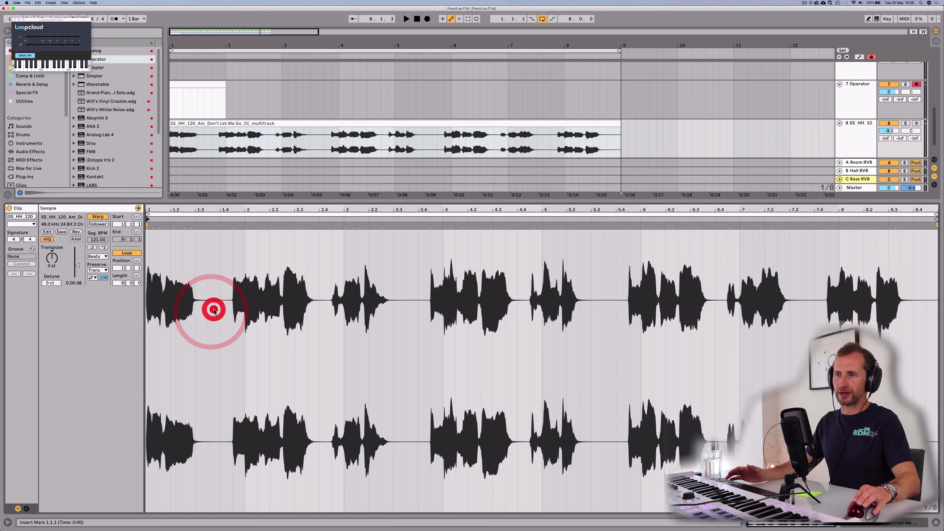
{"action": "left_click", "coordinate": [95, 218]}
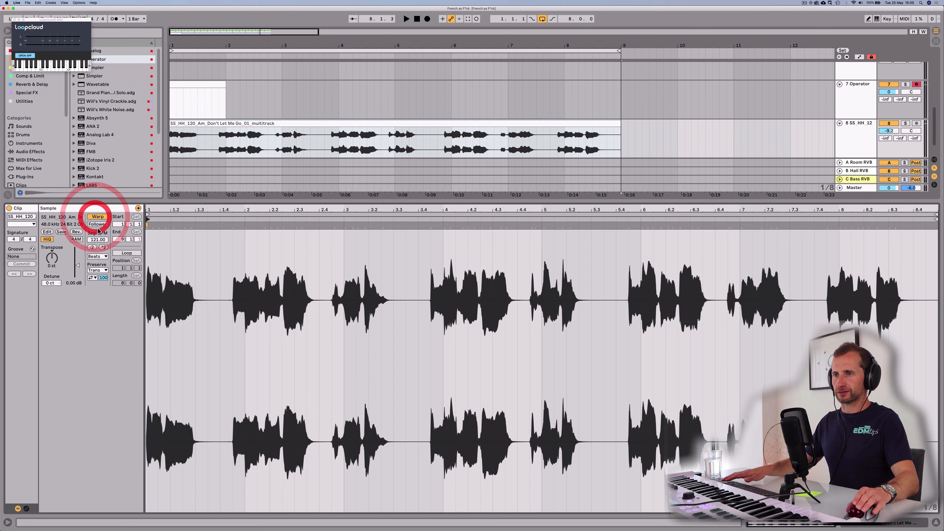
{"action": "left_click", "coordinate": [98, 240]}
{"action": "type", "text": "120"}
{"action": "key", "text": "Return"}
{"action": "left_click", "coordinate": [96, 257]}
{"action": "left_click", "coordinate": [99, 291]}
{"action": "key", "text": "shift+Tab"}
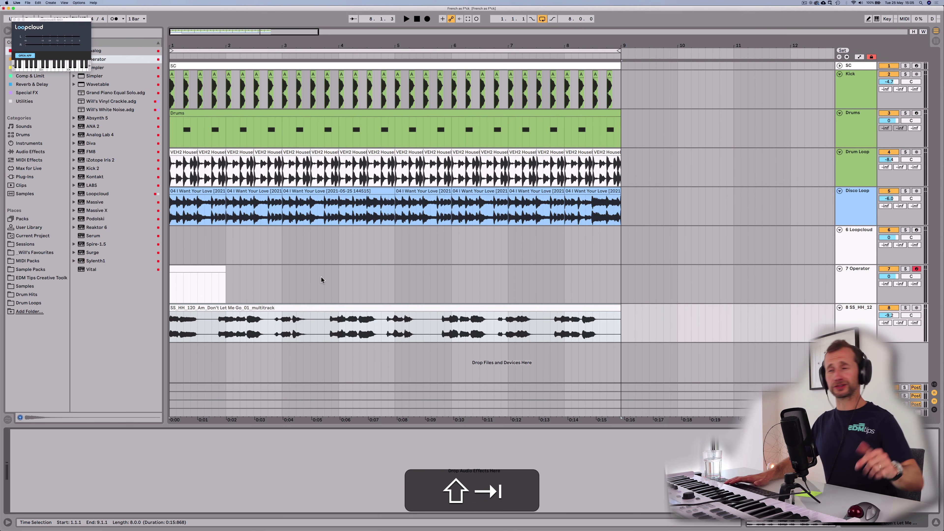
Play the new vocal against the mix from bar 1 and from 2.4.1
{"action": "left_click", "coordinate": [418, 19]}
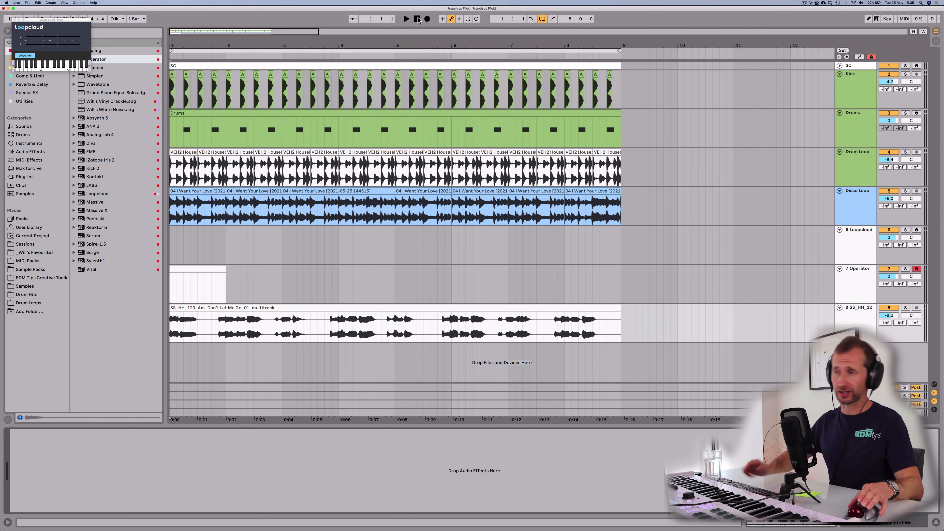
{"action": "key", "text": "space"}
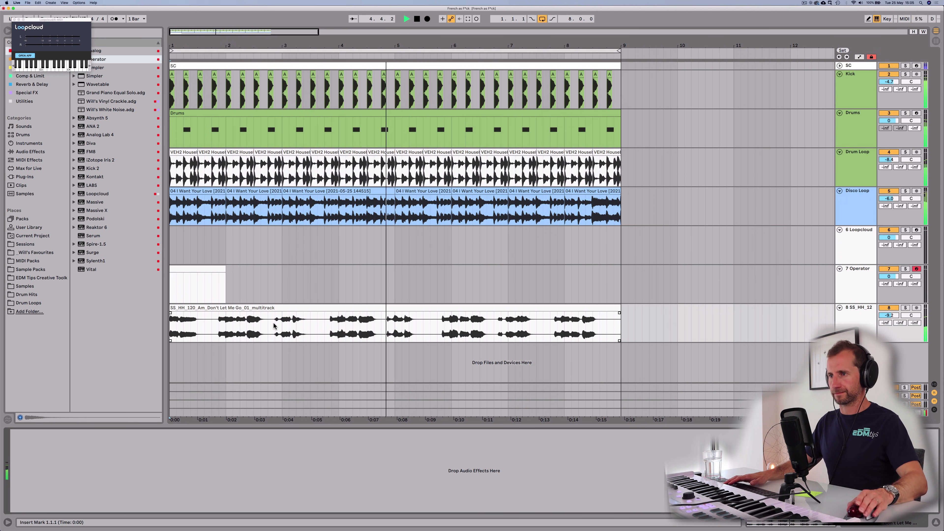
{"action": "key", "text": "space"}
{"action": "key", "text": "space"}
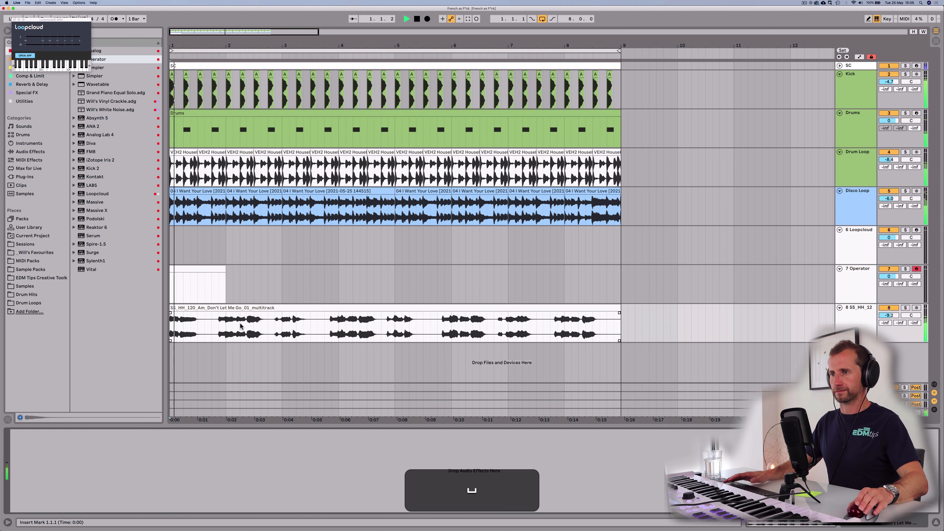
{"action": "left_click", "coordinate": [267, 329]}
{"action": "left_click", "coordinate": [269, 330]}
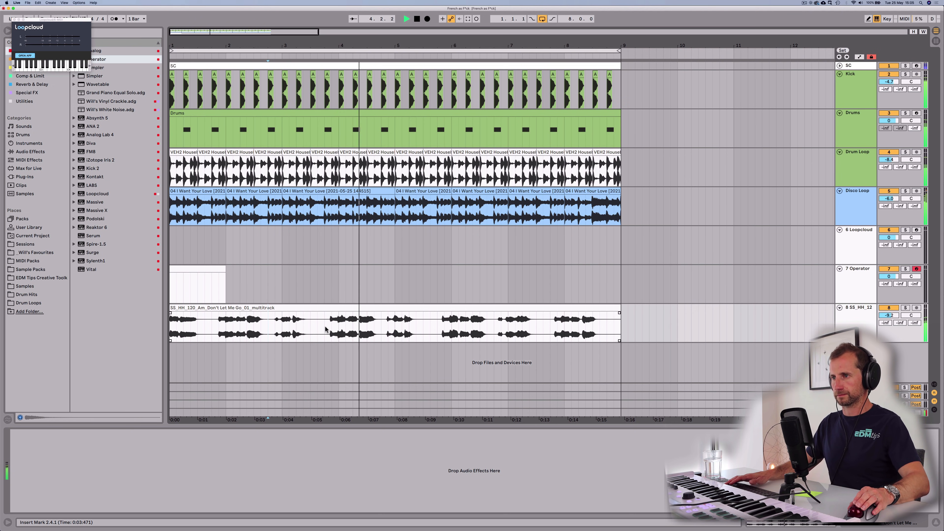
{"action": "key", "text": "space"}
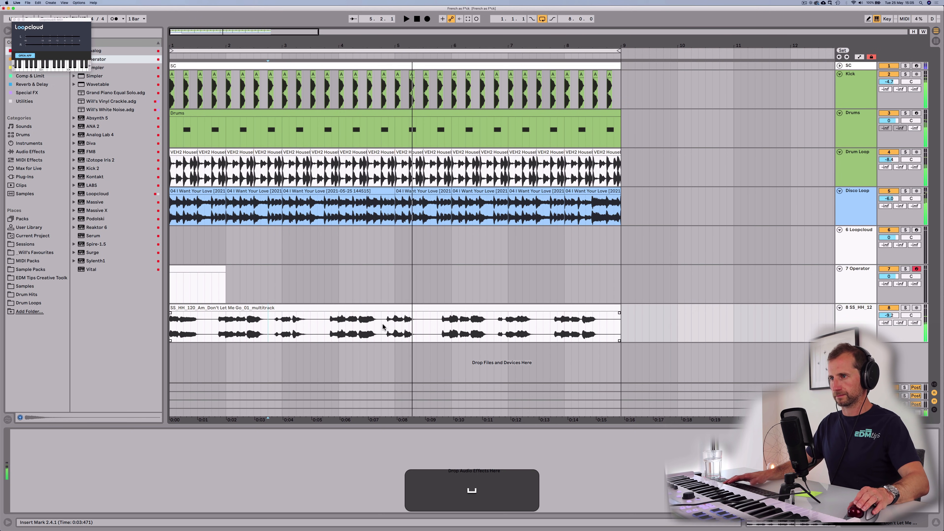
Trim the vocal clip to end at 4.4.1 and duplicate the four-bar section to start at bar 5
{"action": "key", "text": "super+e"}
{"action": "left_click", "coordinate": [398, 320]}
{"action": "key", "text": "BackSpace"}
{"action": "left_click_drag", "start_coordinate": [397, 323], "coordinate": [163, 328]}
{"action": "key", "text": "super+d"}
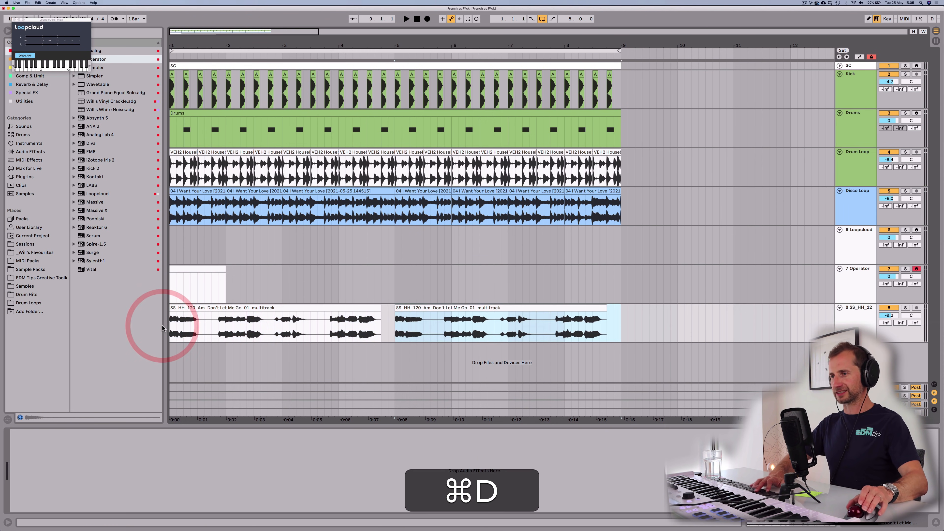
{"action": "left_click", "coordinate": [171, 324]}
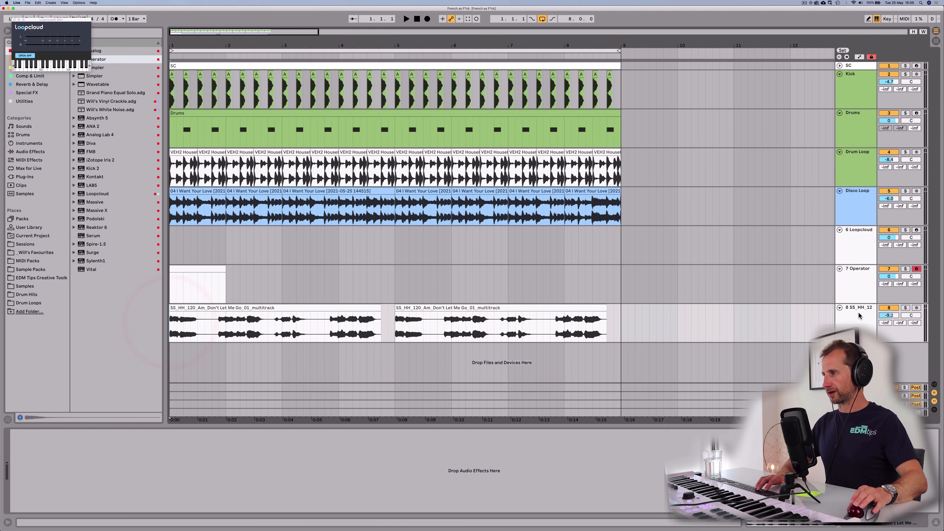
Copy the sidechain Compressor from the Disco Loop track onto the Don't Let Me Go vocal track
{"action": "left_click", "coordinate": [862, 321]}
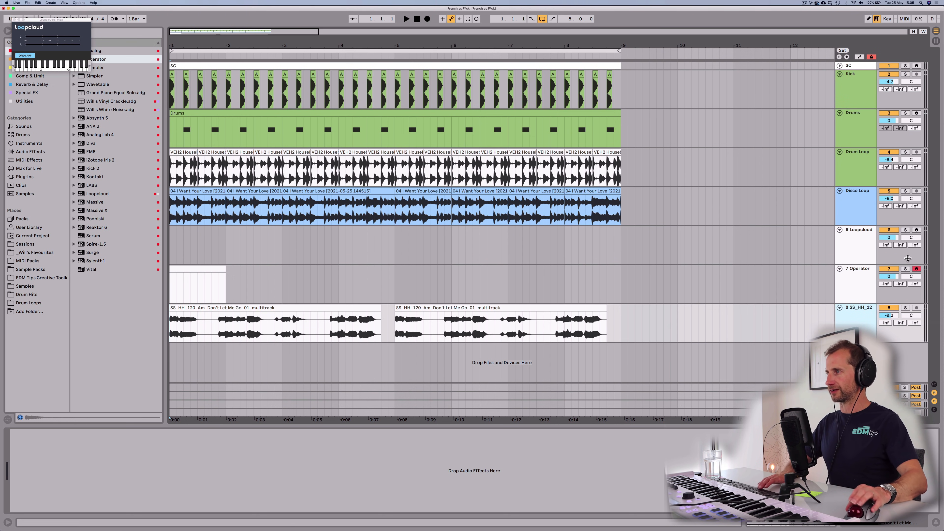
{"action": "left_click", "coordinate": [858, 218]}
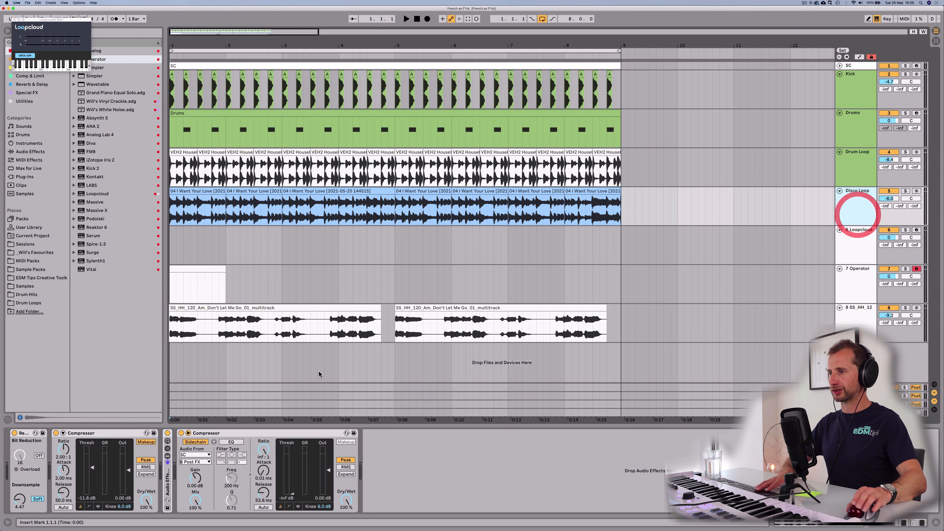
{"action": "left_click", "coordinate": [224, 434]}
{"action": "key", "text": "super+c"}
{"action": "left_click", "coordinate": [861, 323]}
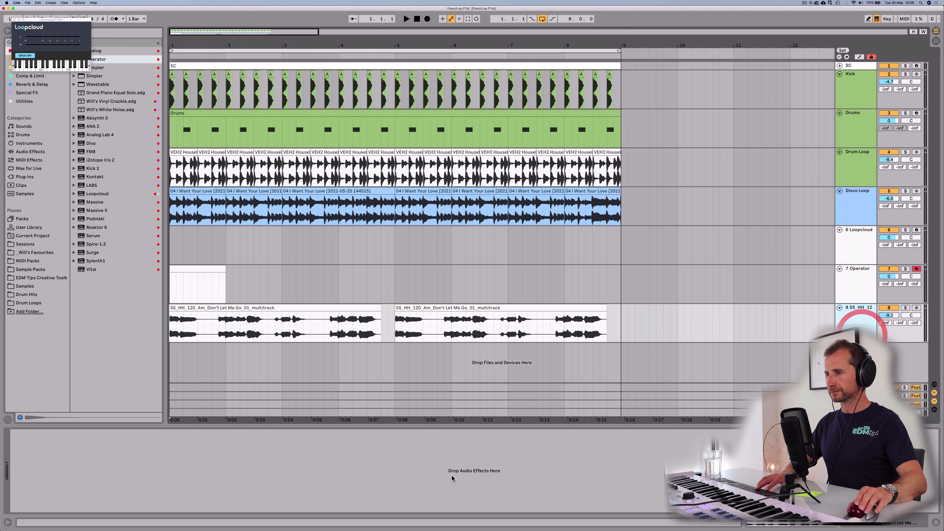
{"action": "key", "text": "super+v"}
Play the sidechained vocal with the mix from bar 1, and close the floating Loopcloud plug-in window
{"action": "key", "text": "space"}
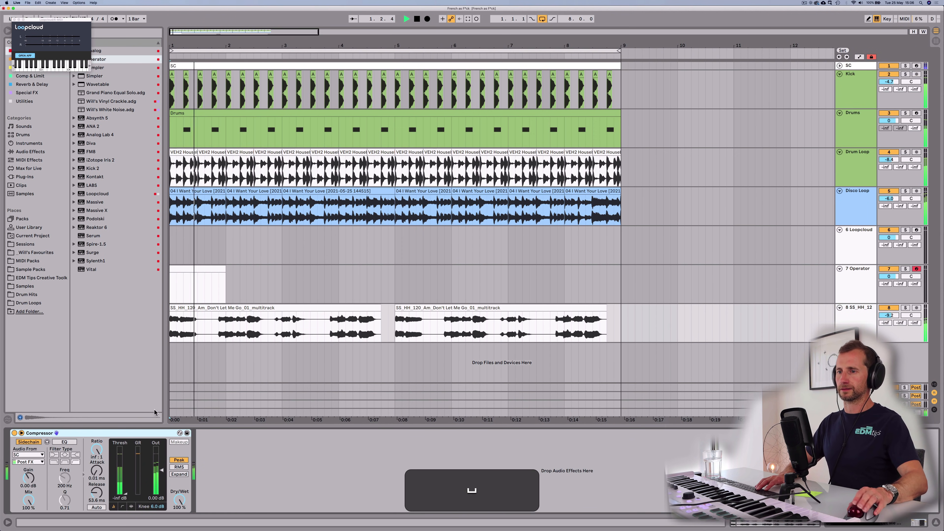
{"action": "left_click", "coordinate": [15, 19]}
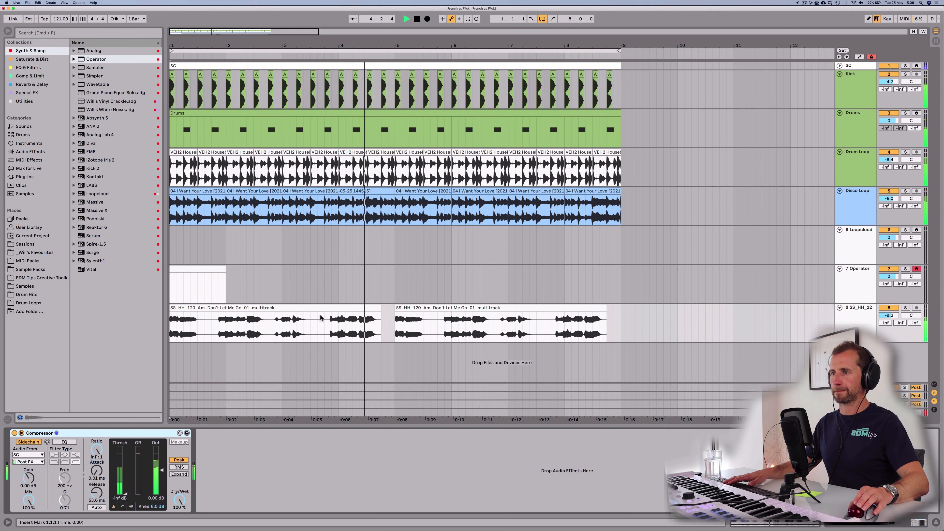
{"action": "key", "text": "space"}
Split the first vocal clip at 3.4.1, nudge its last phrase slightly later, and play it against the mix
{"action": "left_click", "coordinate": [326, 310]}
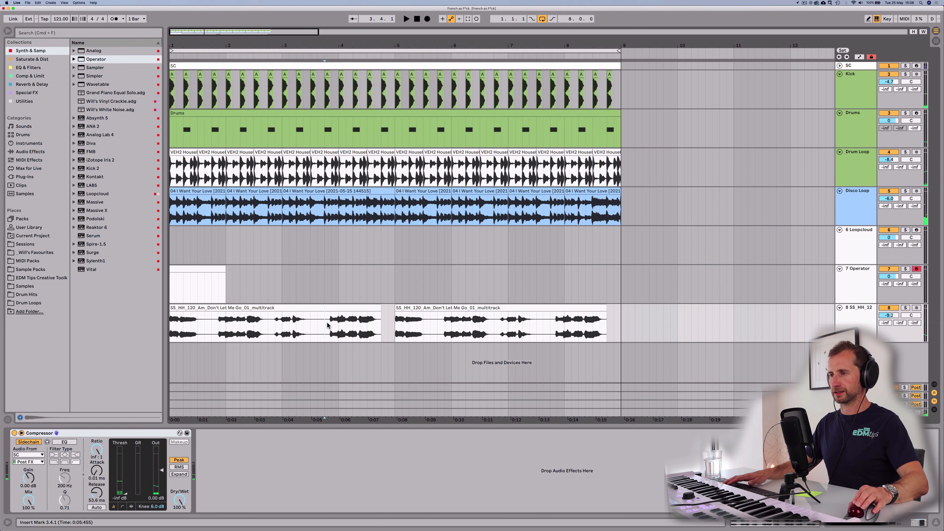
{"action": "left_click_drag", "start_coordinate": [323, 45], "coordinate": [323, 45]}
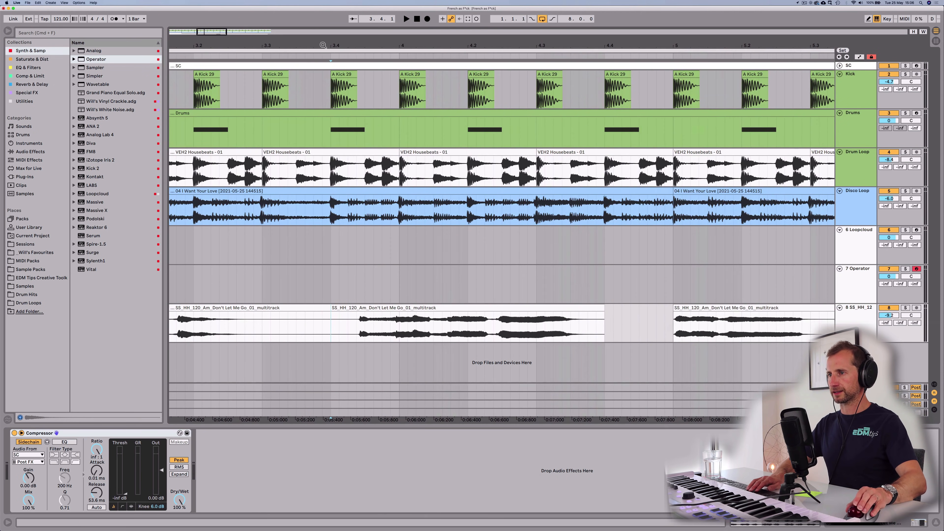
{"action": "left_click", "coordinate": [345, 308]}
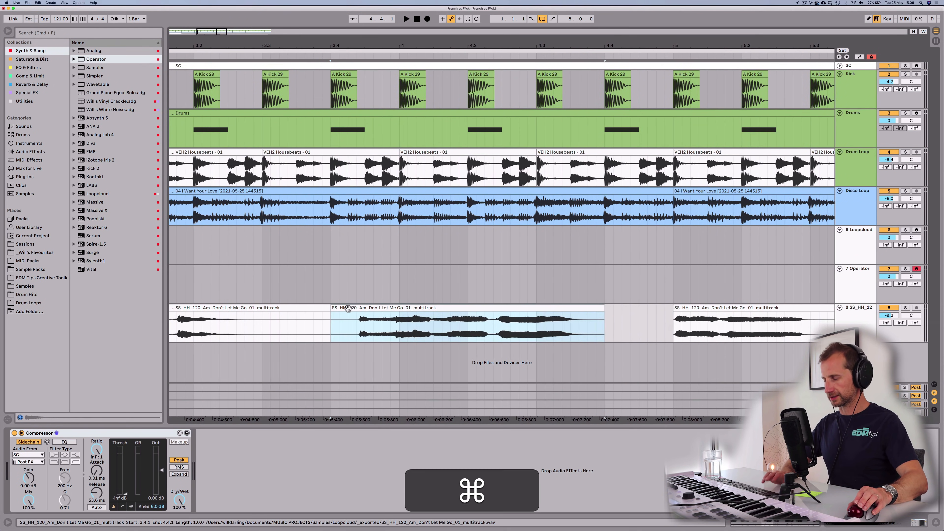
{"action": "left_click_drag", "start_coordinate": [352, 310], "coordinate": [352, 309]}
{"action": "key", "text": "space"}
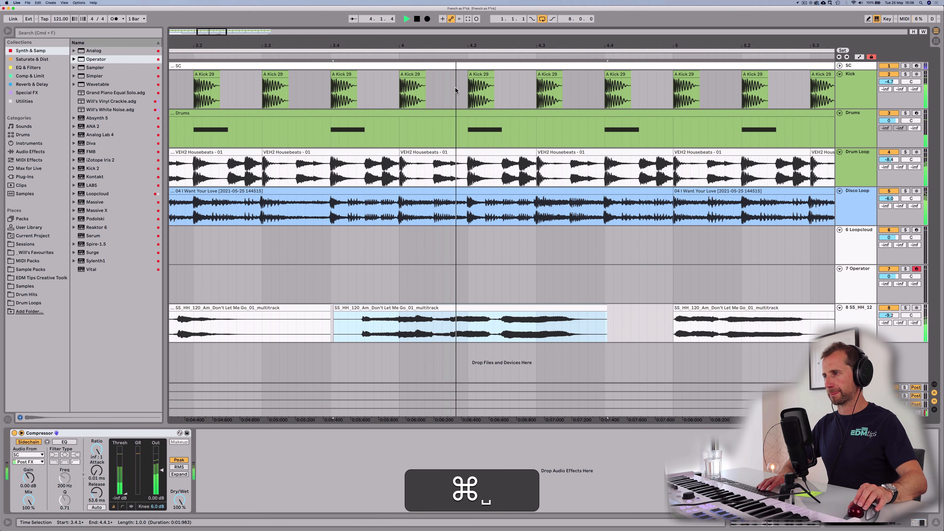
{"action": "left_click_drag", "start_coordinate": [452, 46], "coordinate": [259, 46]}
{"action": "key", "text": "space"}
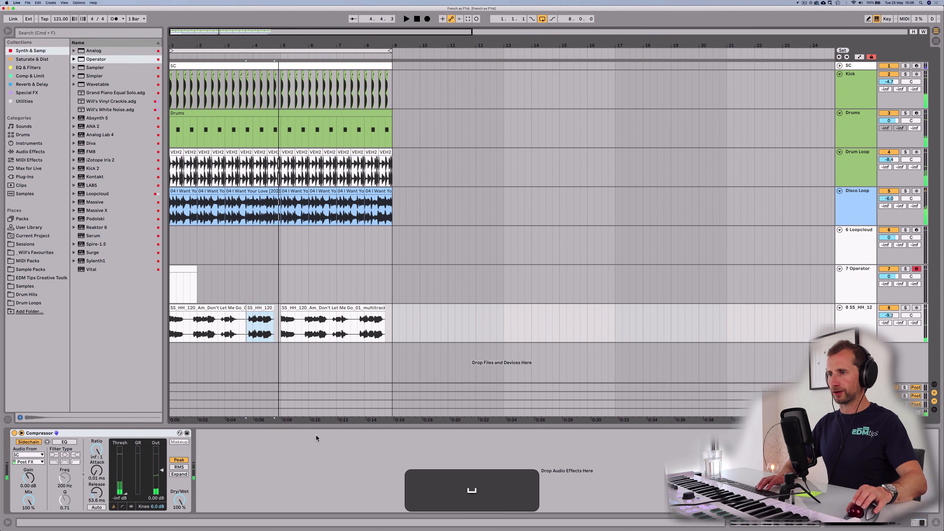
Delete the second vocal clip and duplicate the edited four-bar vocal section to start at bar 5
{"action": "left_click", "coordinate": [302, 311]}
{"action": "key", "text": "BackSpace"}
{"action": "left_click", "coordinate": [172, 320], "text": "shift"}
{"action": "key", "text": "super+d"}
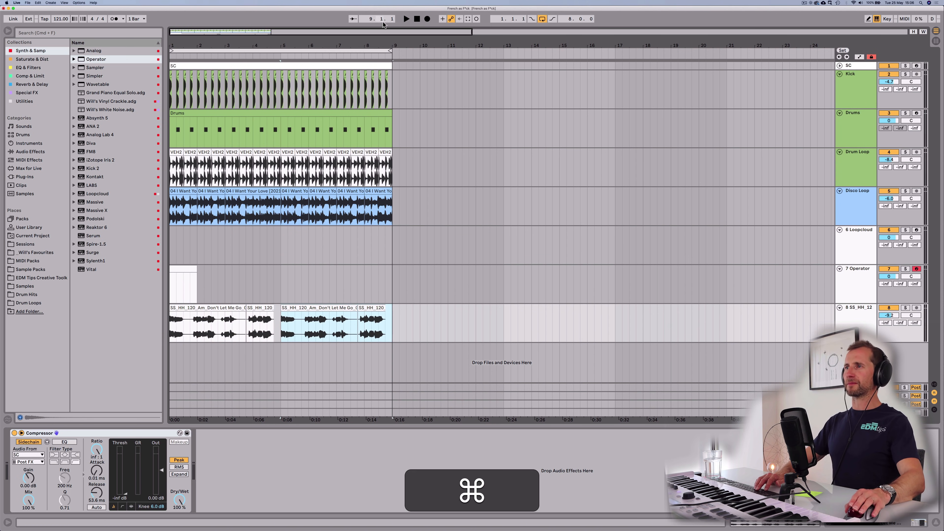
Add CLA Vocals ahead of the Compressor on the vocal track, play from bar 1, and close the plug-in window
{"action": "left_click", "coordinate": [417, 19]}
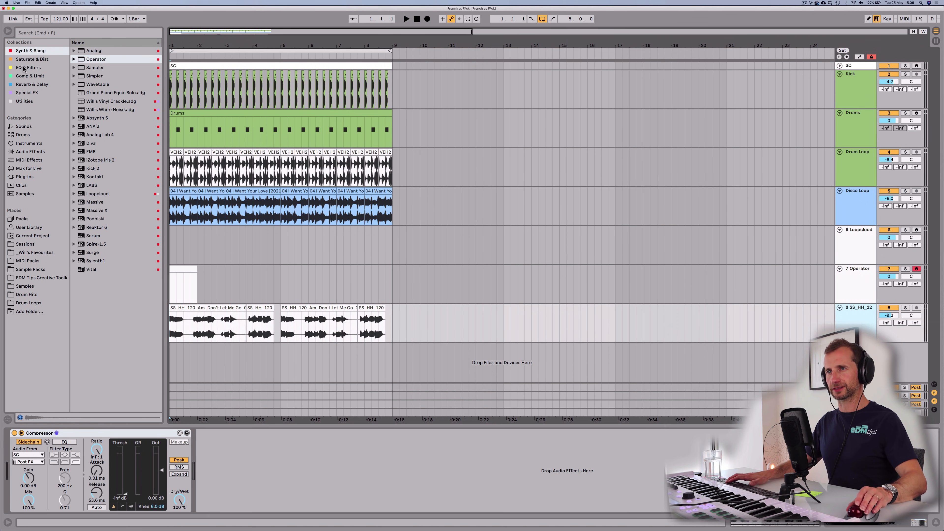
{"action": "left_click", "coordinate": [28, 59]}
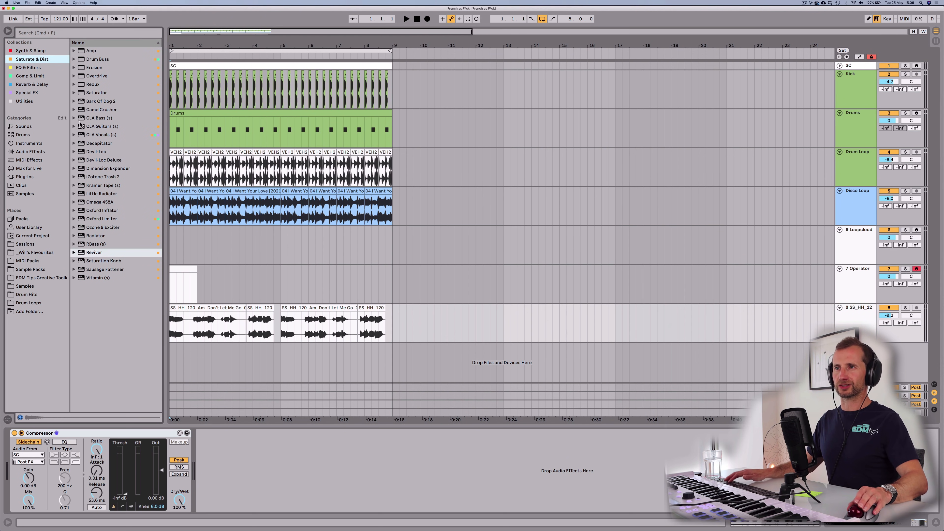
{"action": "left_click_drag", "start_coordinate": [101, 136], "coordinate": [7, 463]}
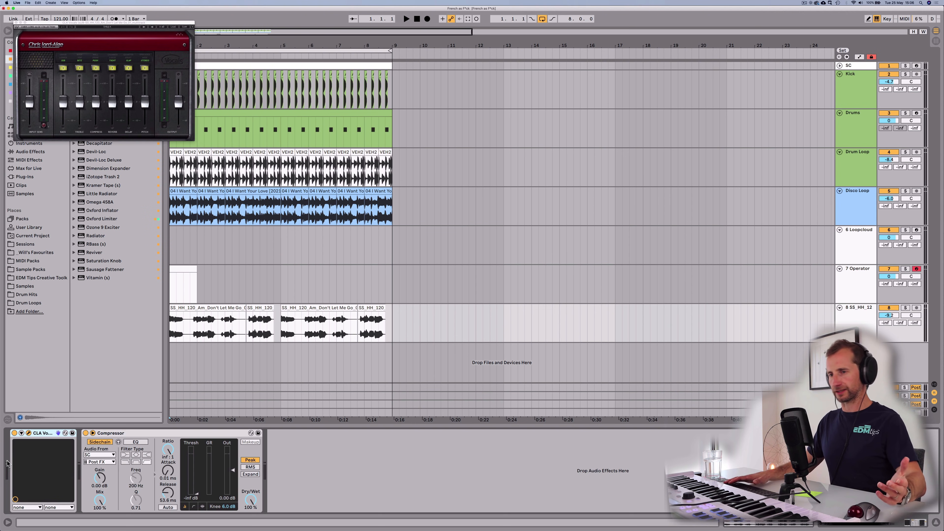
{"action": "key", "text": "space"}
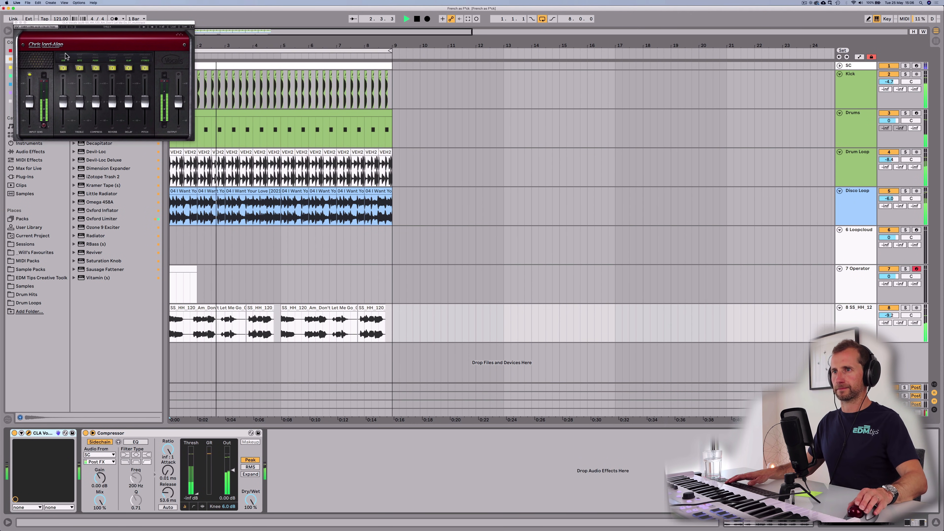
{"action": "left_click", "coordinate": [16, 23]}
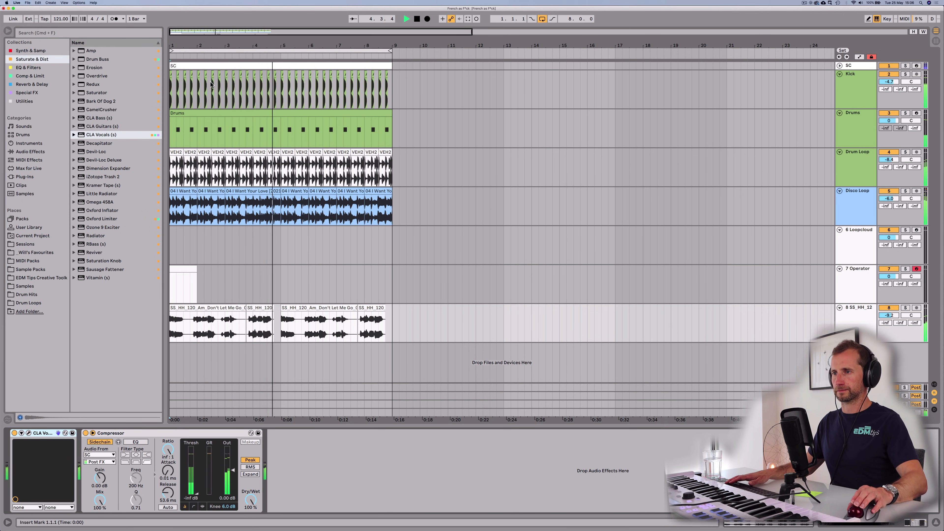
Extend the start of the nudged vocal clip in the first section back to about 2.4.1 and play the result
{"action": "left_click_drag", "start_coordinate": [210, 45], "coordinate": [212, 74]}
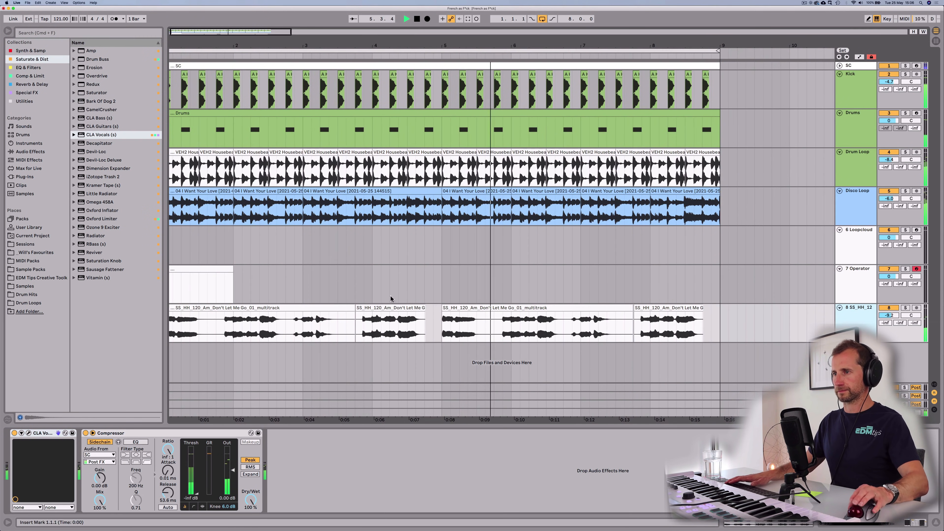
{"action": "key", "text": "space"}
{"action": "left_click", "coordinate": [355, 308]}
{"action": "left_click_drag", "start_coordinate": [355, 308], "coordinate": [288, 309]}
{"action": "key", "text": "space"}
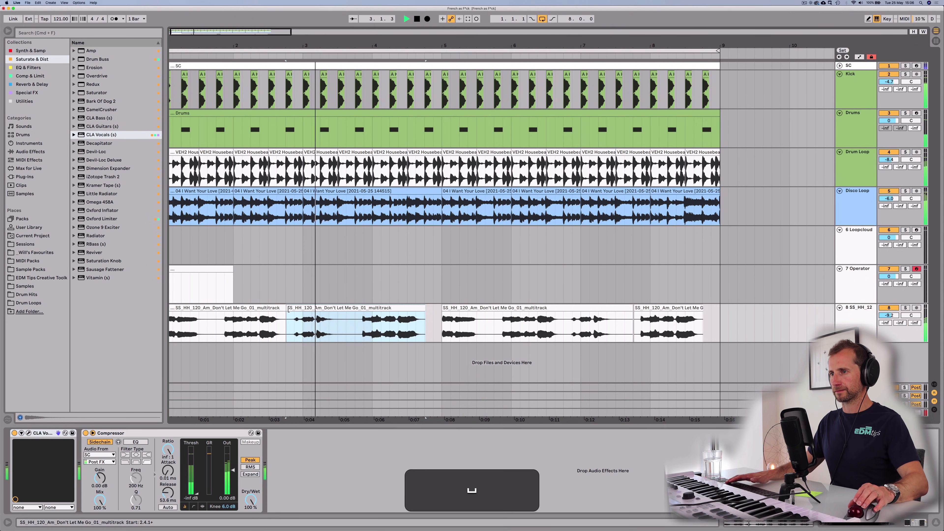
{"action": "left_click_drag", "start_coordinate": [260, 32], "coordinate": [260, 7]}
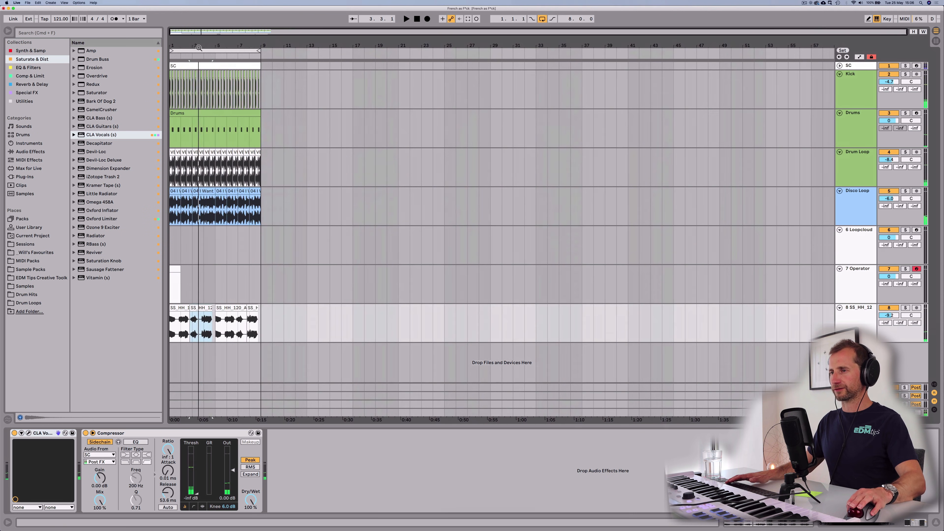
{"action": "key", "text": "space"}
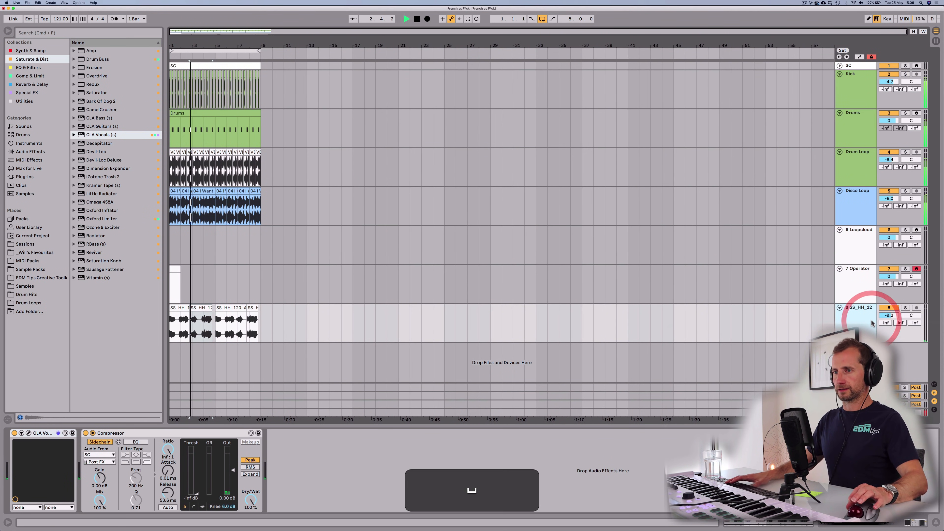
{"action": "key", "text": "space"}
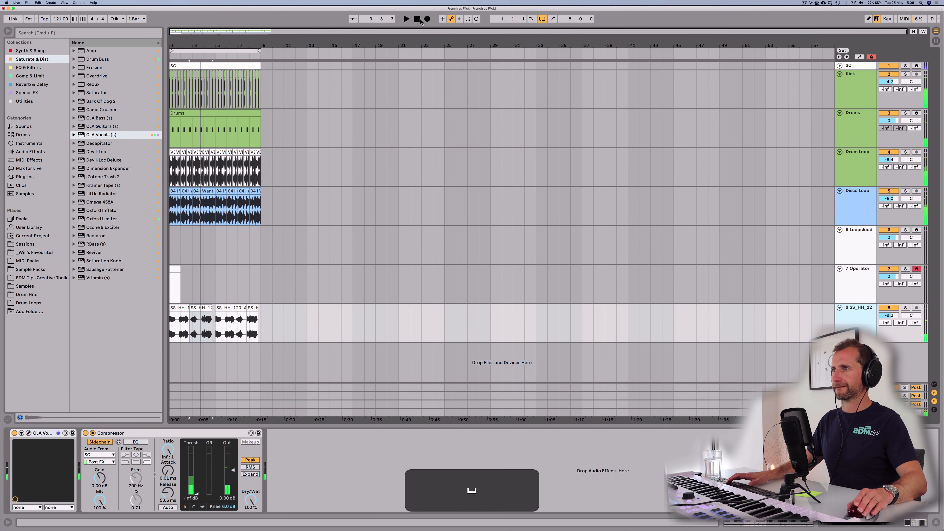
{"action": "left_click", "coordinate": [416, 19]}
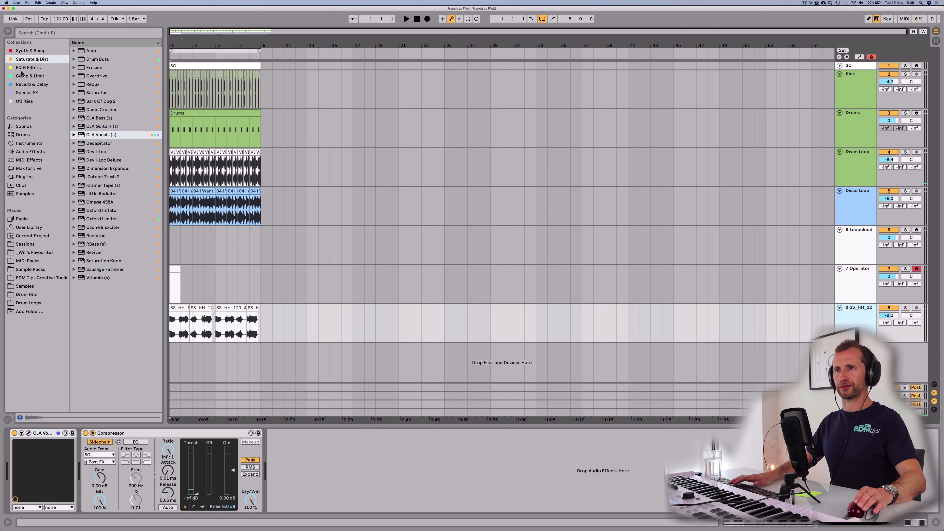
During playback, add a Compressor with a -24.0 dB threshold between CLA Vocals and the vocal's sidechain Compressor
{"action": "key", "text": "space"}
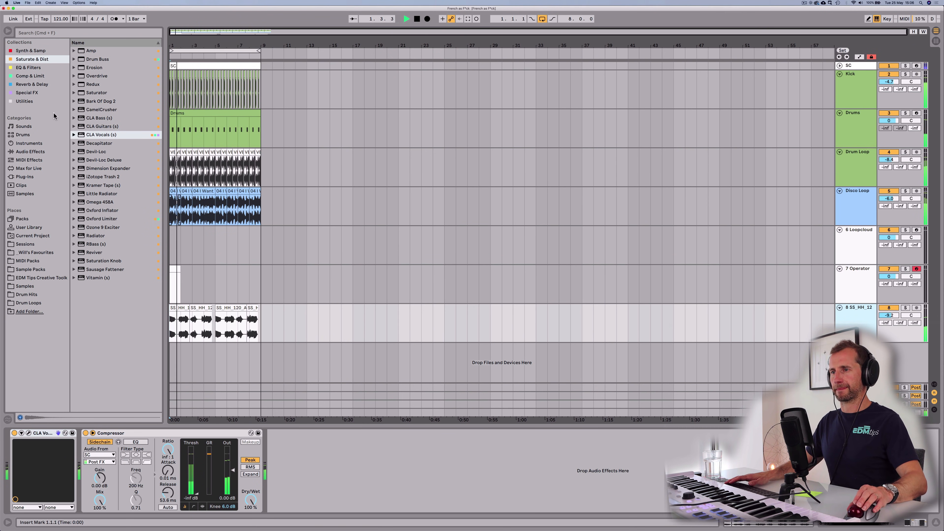
{"action": "left_click", "coordinate": [30, 76]}
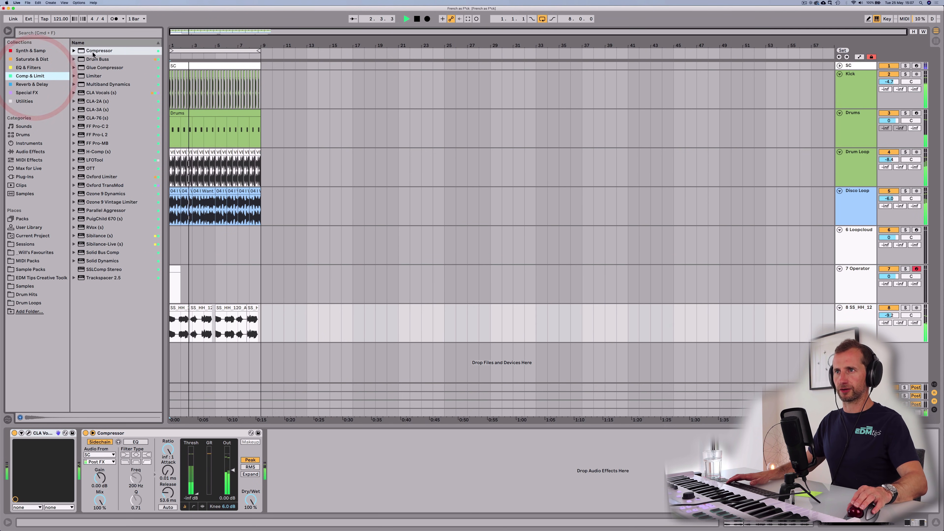
{"action": "left_click_drag", "start_coordinate": [77, 467], "coordinate": [77, 465]}
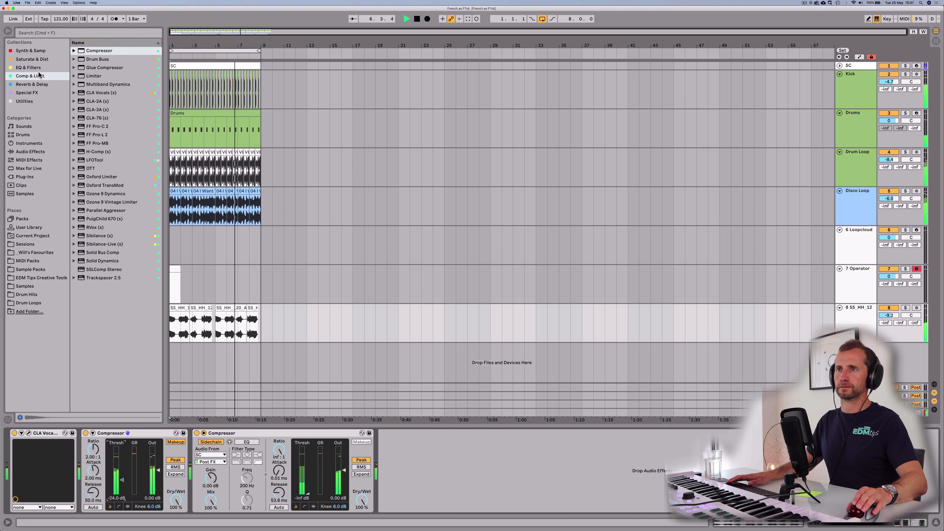
Add an EQ Eight before the vocal's sidechain Compressor, with a low cut at about 102 Hz and a 6.07 dB high-shelf boost at 3.91 kHz
{"action": "left_click", "coordinate": [30, 67]}
{"action": "left_click_drag", "start_coordinate": [95, 60], "coordinate": [182, 454]}
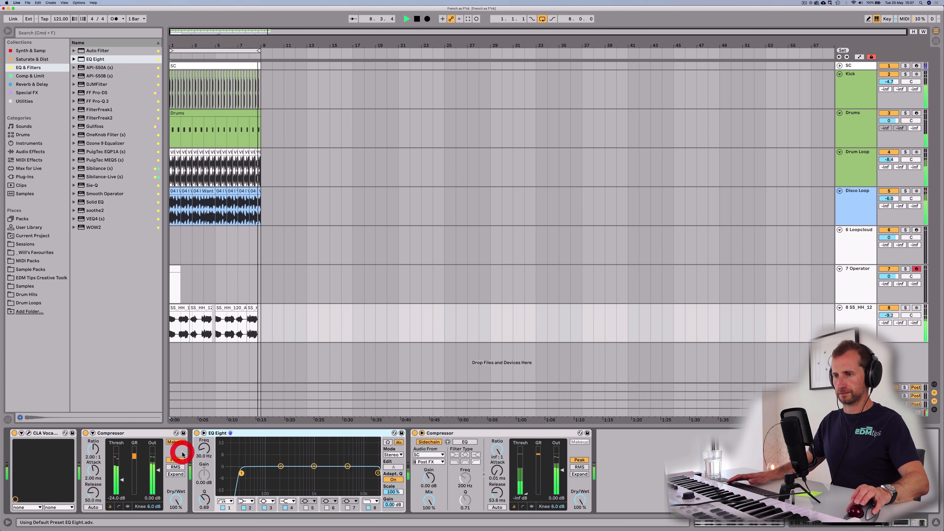
{"action": "left_click_drag", "start_coordinate": [241, 473], "coordinate": [265, 474]}
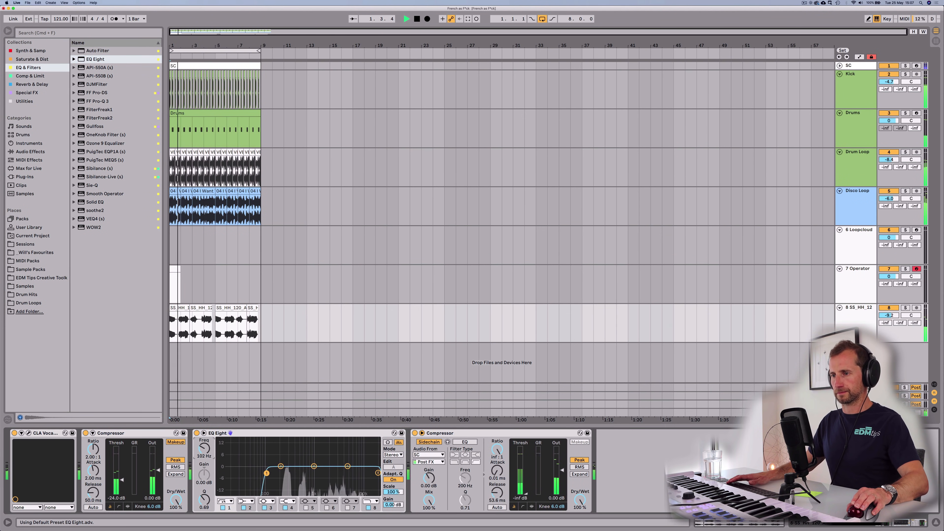
{"action": "left_click_drag", "start_coordinate": [347, 466], "coordinate": [342, 455]}
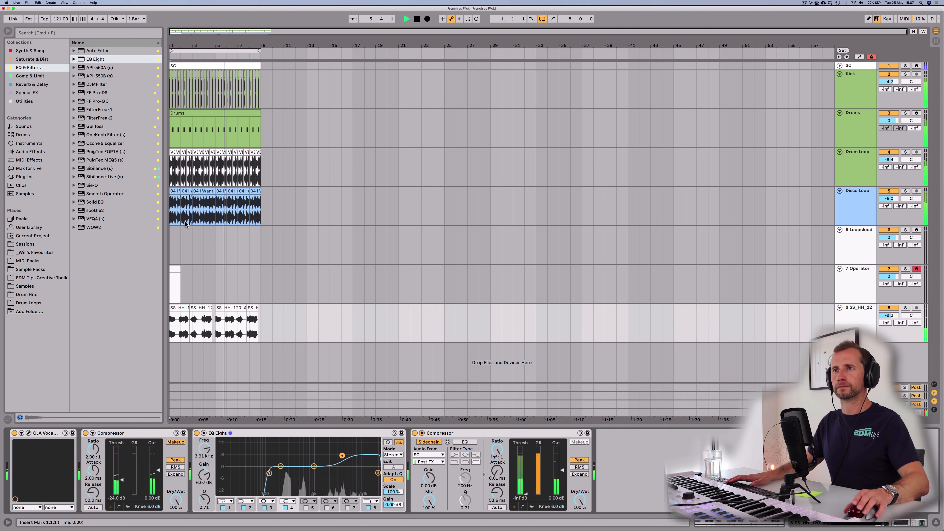
{"action": "double_click", "coordinate": [327, 432]}
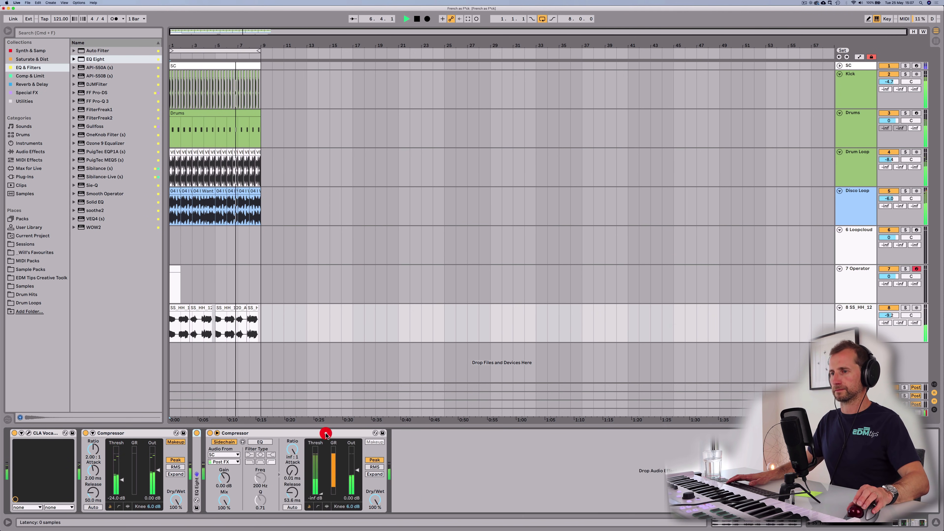
Check the A Room RVB return, then set the vocal track's send to it to -6.2 dB during playback
{"action": "key", "text": "space"}
{"action": "left_click", "coordinate": [859, 318]}
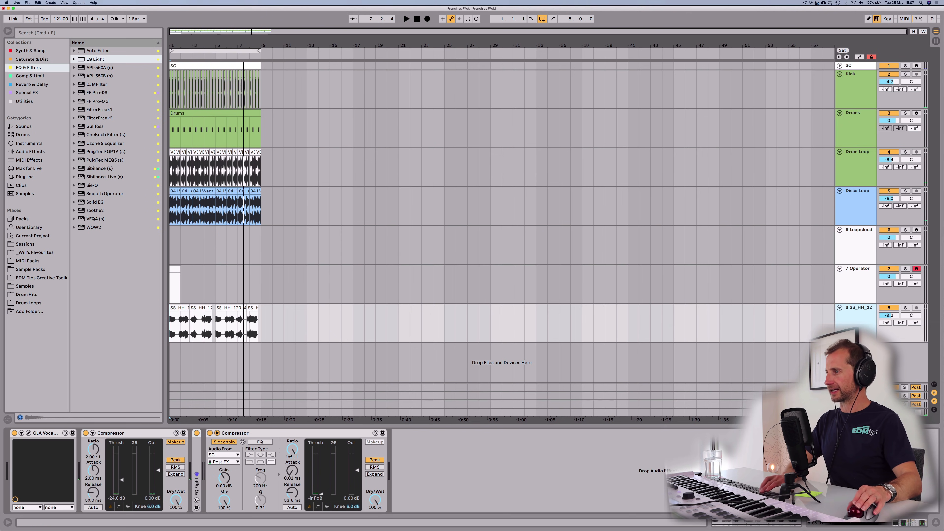
{"action": "key", "text": "Tab"}
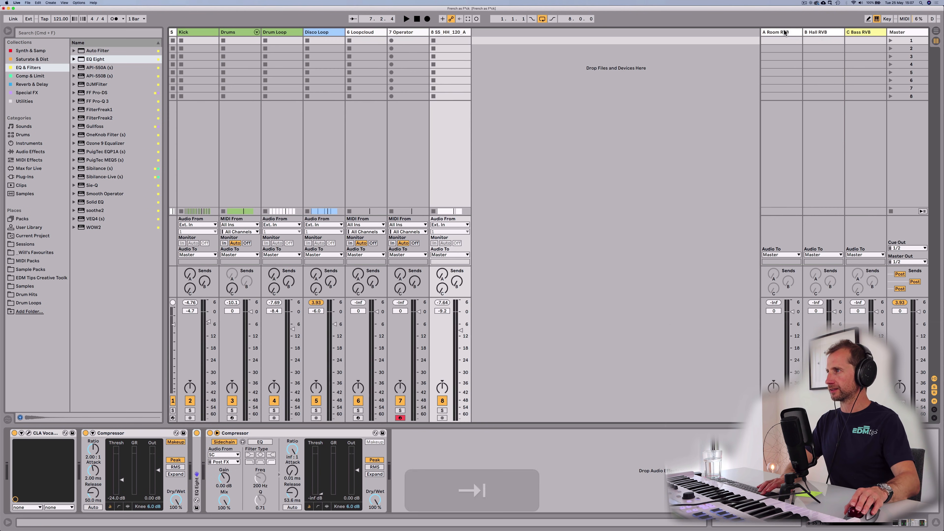
{"action": "left_click", "coordinate": [784, 32]}
{"action": "key", "text": "Tab"}
{"action": "left_click", "coordinate": [860, 331]}
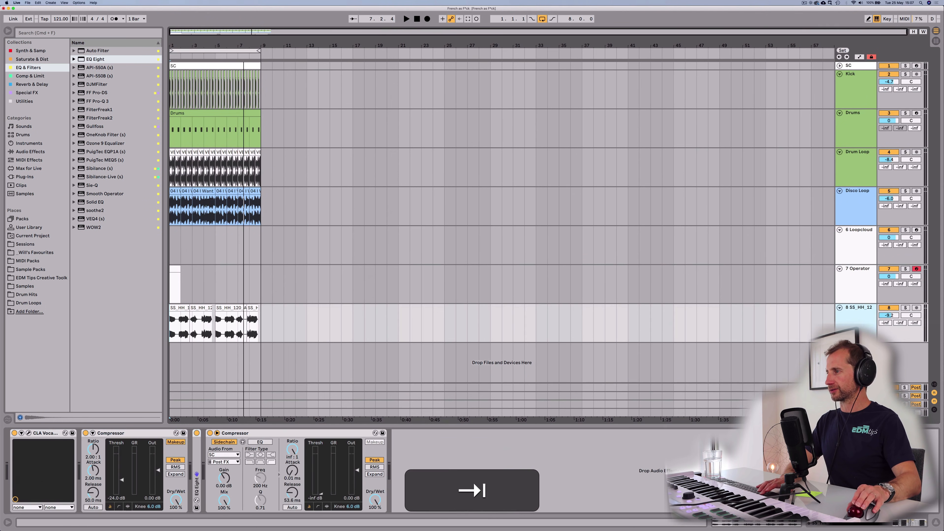
{"action": "key", "text": "space"}
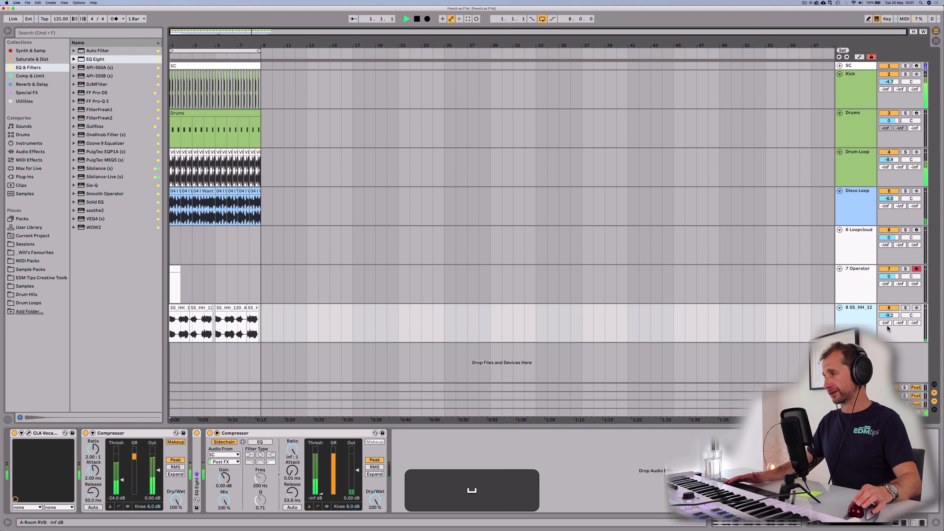
{"action": "mouse_move", "coordinate": [886, 323]}
{"action": "left_mouse_down"}
{"action": "mouse_move", "coordinate": [887, 312]}
{"action": "mouse_move", "coordinate": [886, 321]}
{"action": "left_mouse_up"}
{"action": "left_click", "coordinate": [861, 319]}
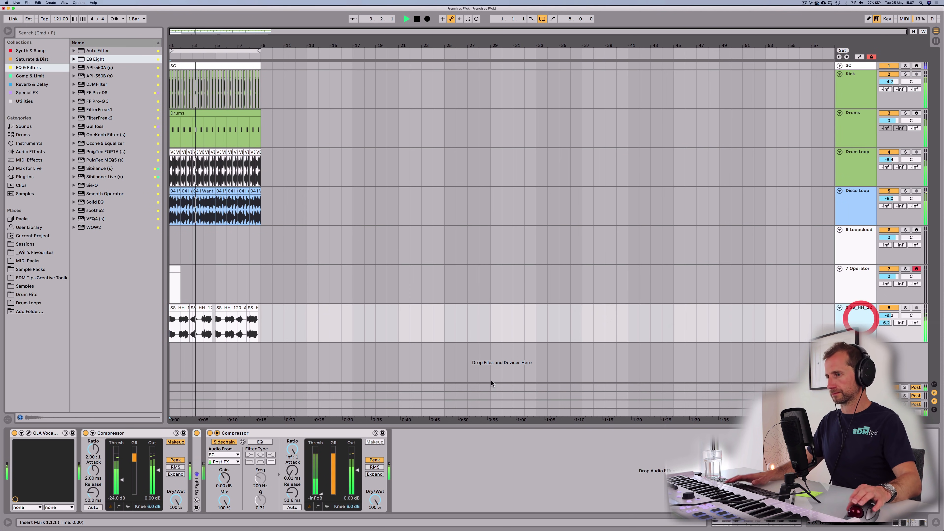
Copy the vocal's sidechain Compressor to the end of the A Room RVB return's device chain and play the mix
{"action": "key", "text": "space"}
{"action": "left_click", "coordinate": [286, 435]}
{"action": "key", "text": "super+c"}
{"action": "key", "text": "shift+super+Tab"}
{"action": "key", "text": "shift+Tab"}
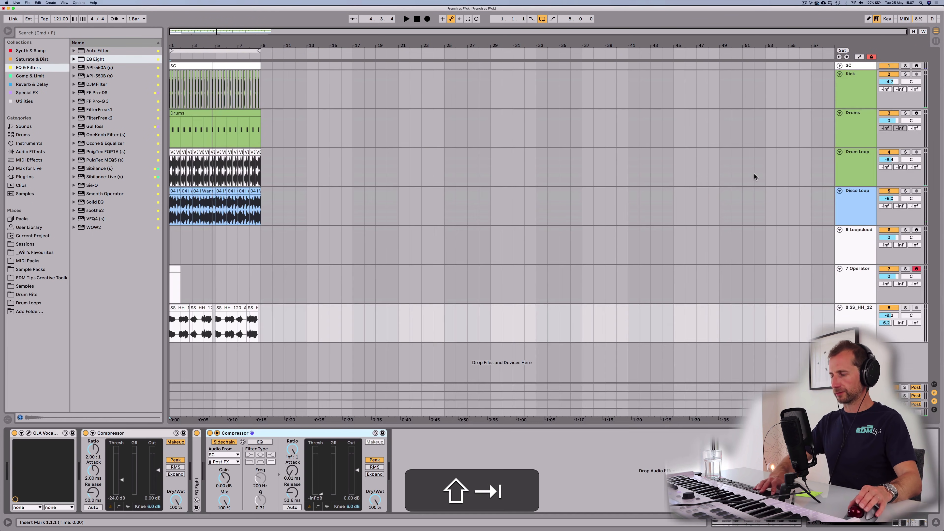
{"action": "key", "text": "Tab"}
{"action": "left_click", "coordinate": [800, 34]}
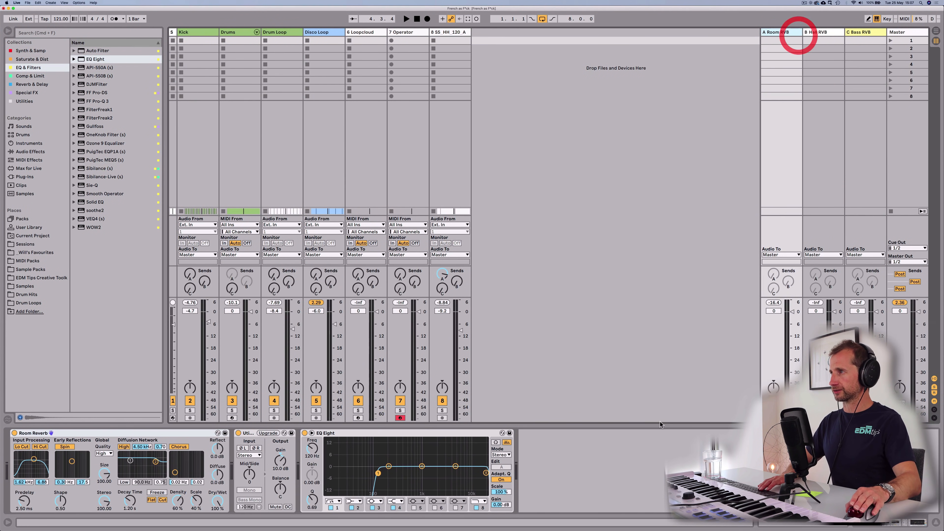
{"action": "left_click", "coordinate": [611, 452]}
{"action": "key", "text": "super+v"}
{"action": "key", "text": "space"}
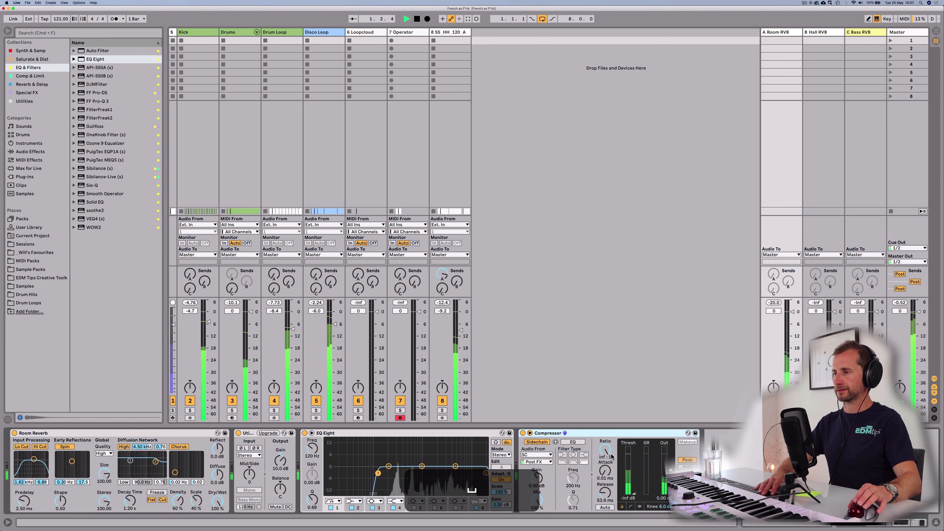
{"action": "key", "text": "Tab"}
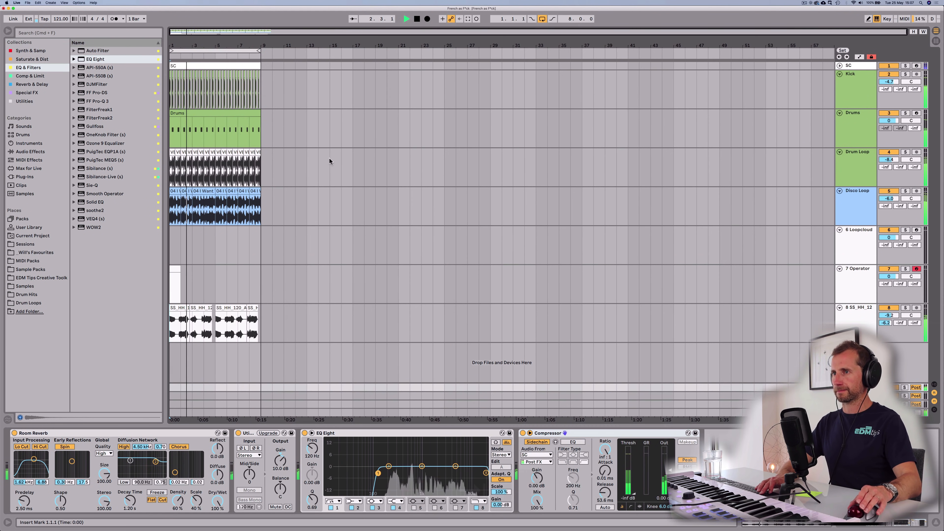
Paste the sidechain Compressor after the drum rack on the Drums track
{"action": "left_click", "coordinate": [858, 123]}
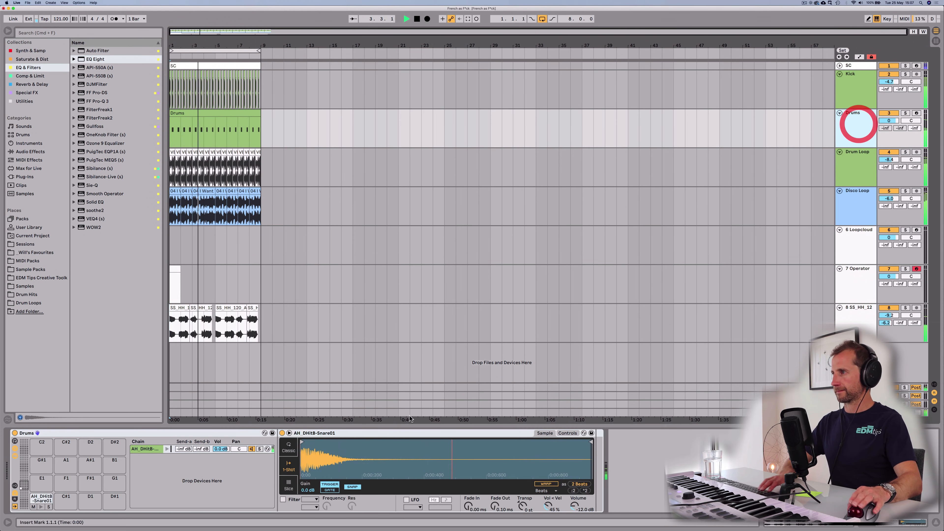
{"action": "key", "text": "space"}
{"action": "left_click", "coordinate": [620, 451]}
{"action": "key", "text": "super+v"}
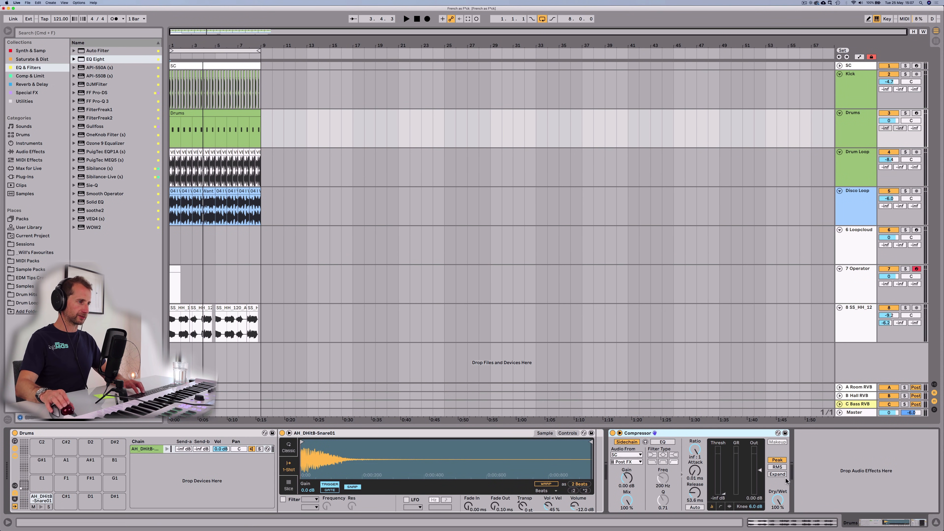
Set the dry/wet mix of the Drums track's sidechain Compressor to 31% during playback and collapse the device
{"action": "key", "text": "space"}
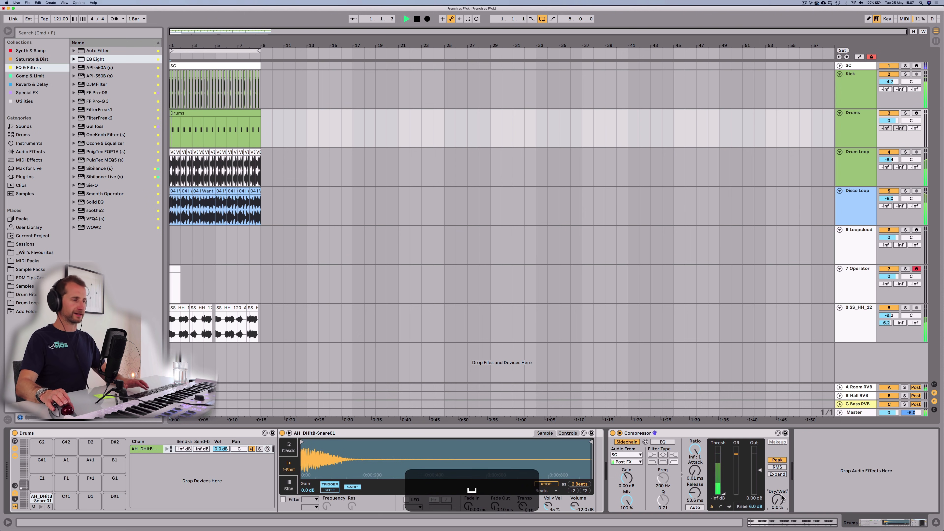
{"action": "mouse_move", "coordinate": [782, 498]}
{"action": "left_mouse_down"}
{"action": "mouse_move", "coordinate": [782, 486]}
{"action": "mouse_move", "coordinate": [777, 498]}
{"action": "left_mouse_up"}
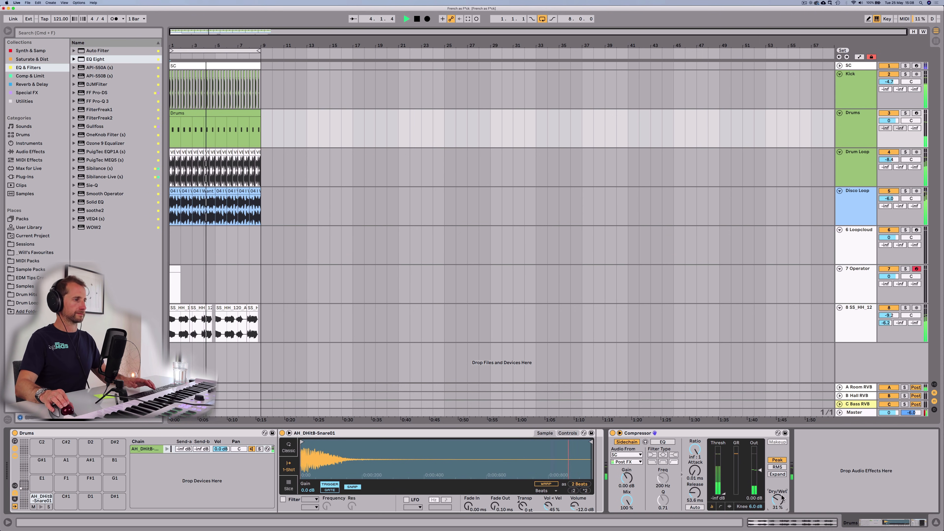
{"action": "double_click", "coordinate": [663, 432]}
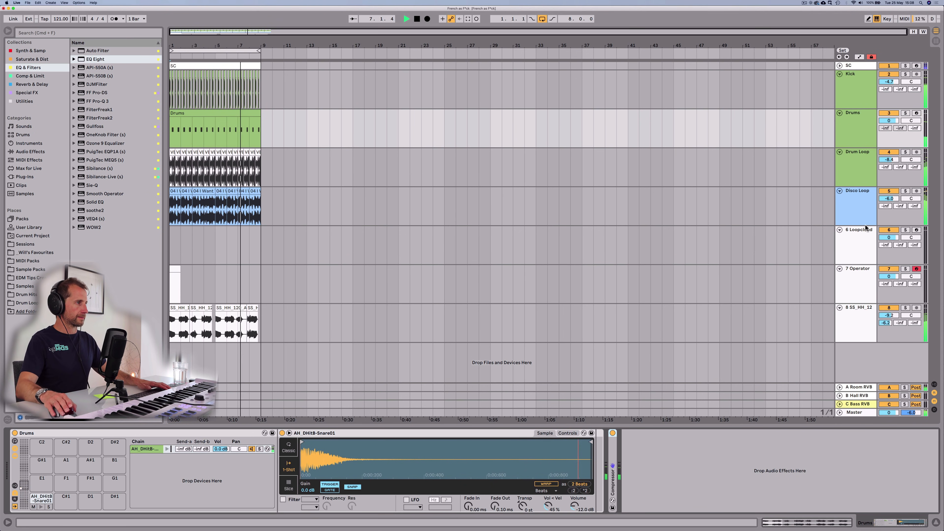
Copy the Phaser from the Audio Effect Rack on the Disco Loop track
{"action": "left_click", "coordinate": [862, 207]}
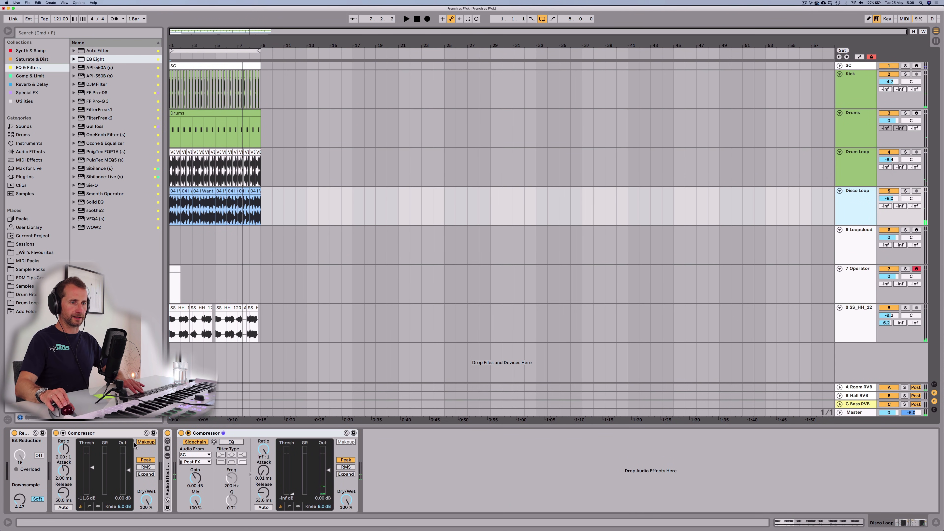
{"action": "left_click", "coordinate": [168, 457]}
{"action": "left_click", "coordinate": [195, 462]}
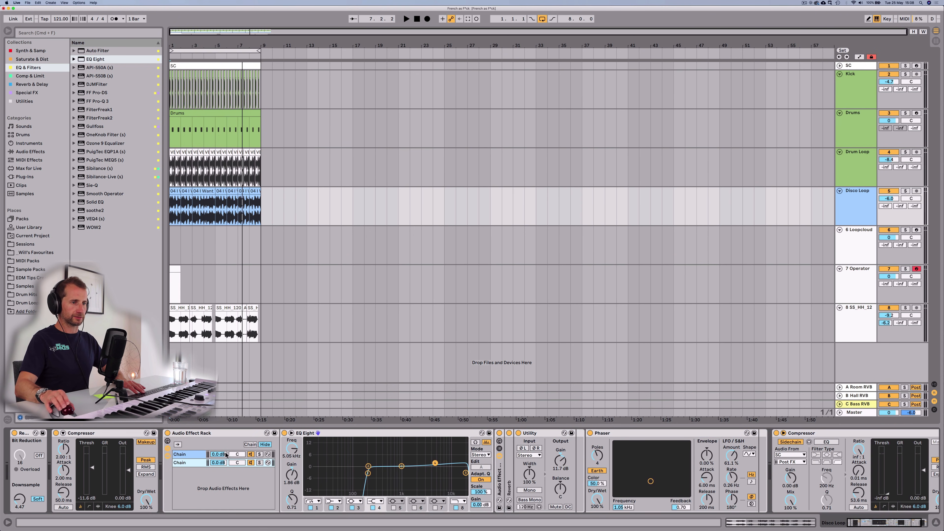
{"action": "left_click", "coordinate": [203, 454]}
{"action": "left_click", "coordinate": [197, 462]}
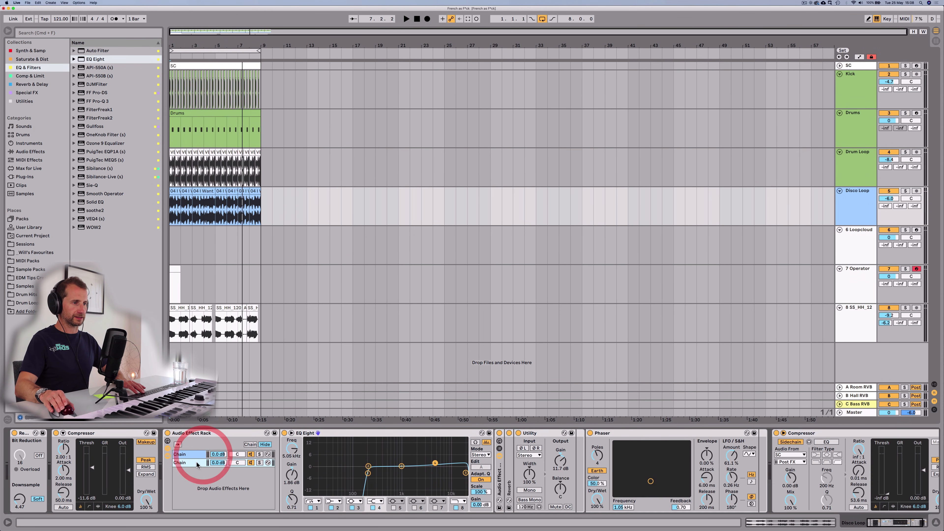
{"action": "double_click", "coordinate": [334, 435]}
{"action": "double_click", "coordinate": [292, 470]}
{"action": "left_click", "coordinate": [371, 436]}
{"action": "key", "text": "super+c"}
Paste the Phaser onto the vocal track and place it between the first Compressor and the EQ Eight
{"action": "left_click", "coordinate": [858, 325]}
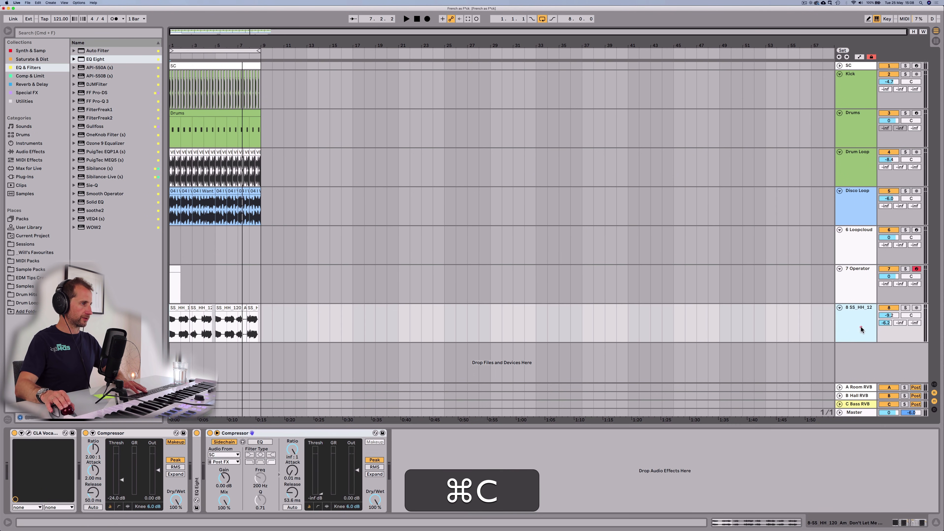
{"action": "left_click", "coordinate": [531, 465]}
{"action": "key", "text": "super+v"}
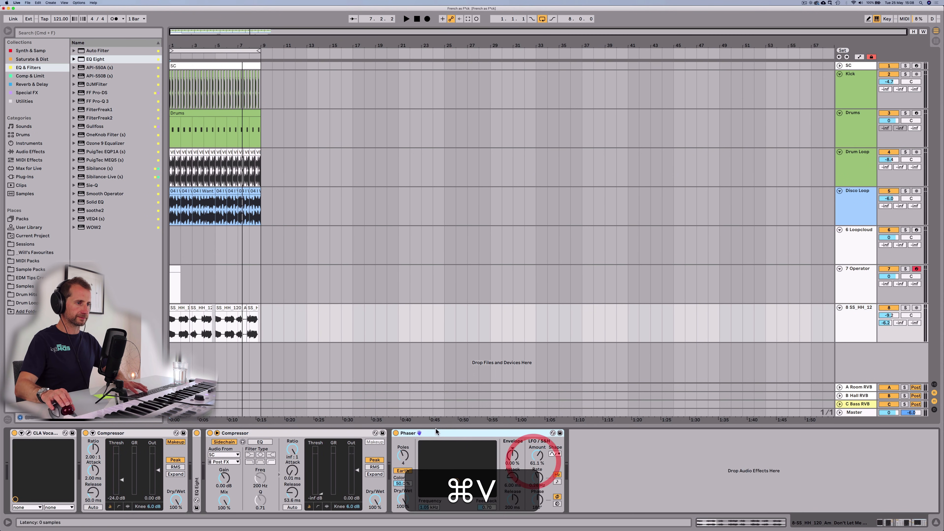
{"action": "left_click_drag", "start_coordinate": [313, 433], "coordinate": [187, 440]}
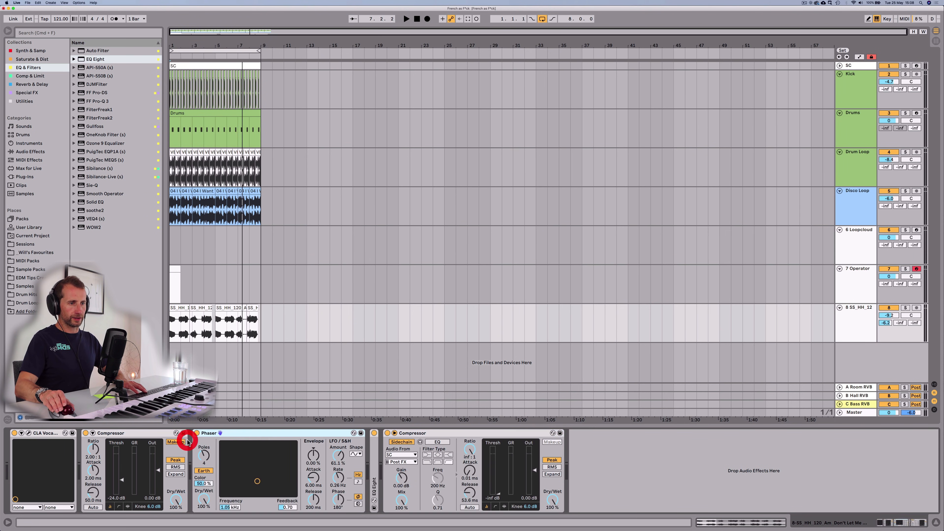
{"action": "double_click", "coordinate": [372, 454]}
During playback, set the vocal Phaser's frequency to 355 Hz and feedback to 0.81, and the vocal track's volume to -5.7 dB
{"action": "key", "text": "space"}
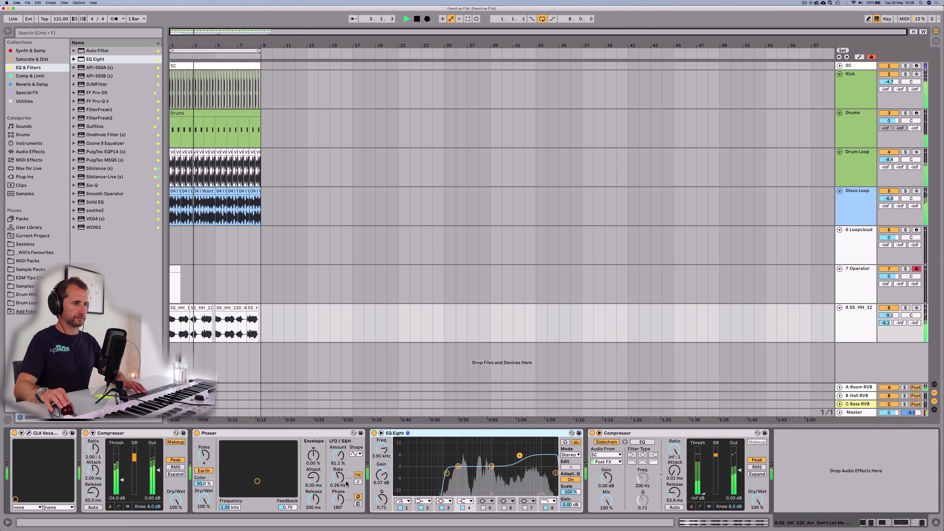
{"action": "left_click_drag", "start_coordinate": [281, 481], "coordinate": [292, 468]}
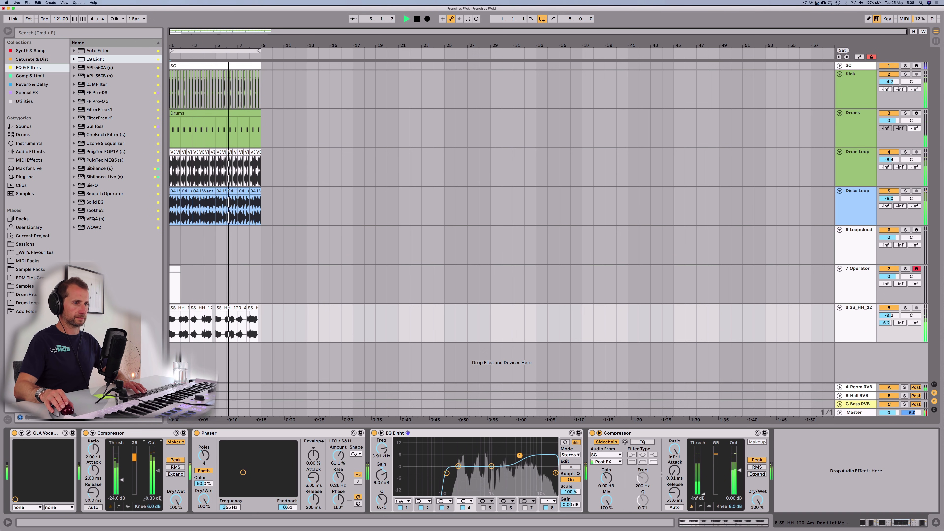
{"action": "left_click_drag", "start_coordinate": [889, 316], "coordinate": [889, 311]}
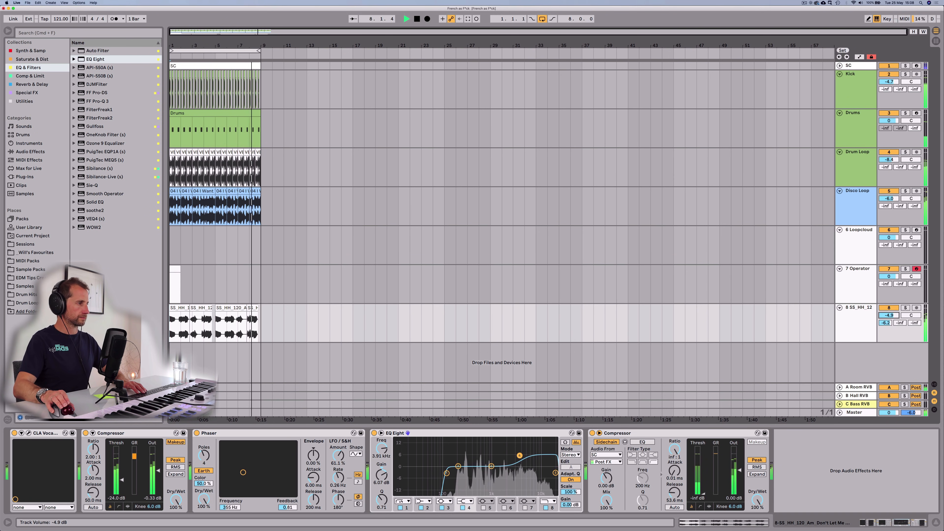
{"action": "left_click_drag", "start_coordinate": [887, 324], "coordinate": [888, 327]}
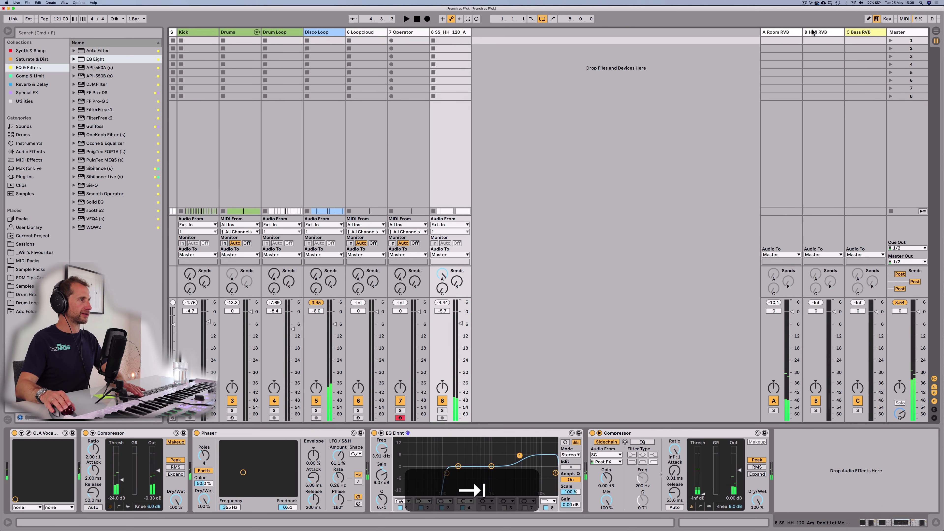
Insert a new return track after B Hall RVB and load the Echo effect onto it
{"action": "left_click", "coordinate": [810, 35]}
{"action": "key", "text": "alt+super+t"}
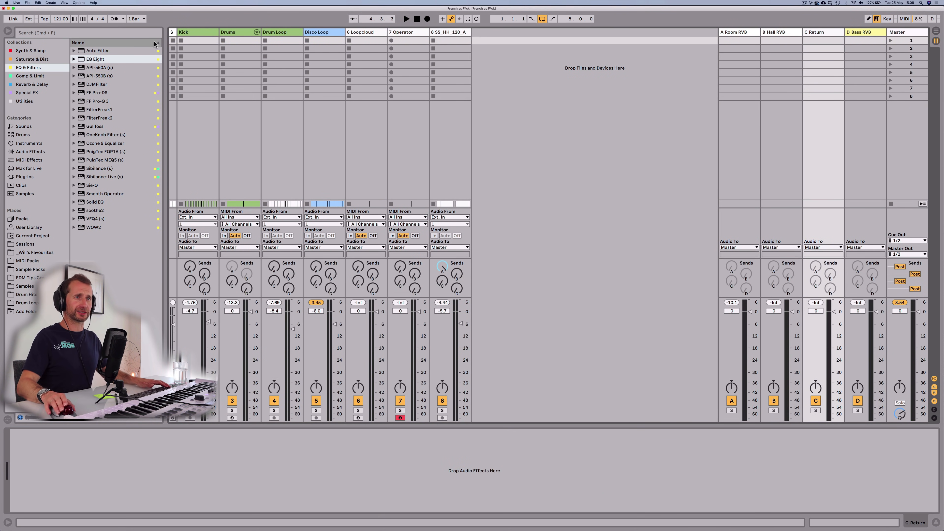
{"action": "left_click", "coordinate": [27, 83]}
{"action": "left_click", "coordinate": [98, 58]}
{"action": "key", "text": "Up"}
{"action": "key", "text": "Down"}
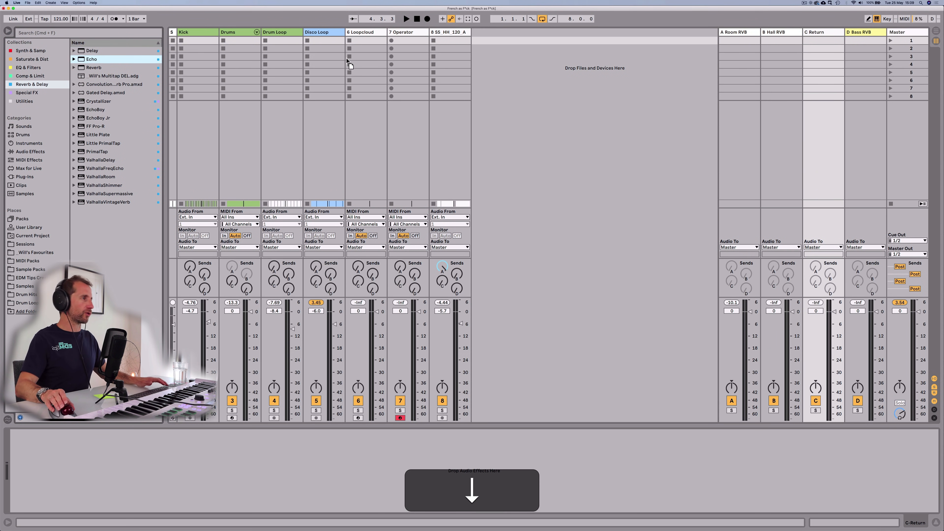
{"action": "left_click_drag", "start_coordinate": [312, 55], "coordinate": [687, 48]}
{"action": "left_click_drag", "start_coordinate": [829, 32], "coordinate": [828, 31]}
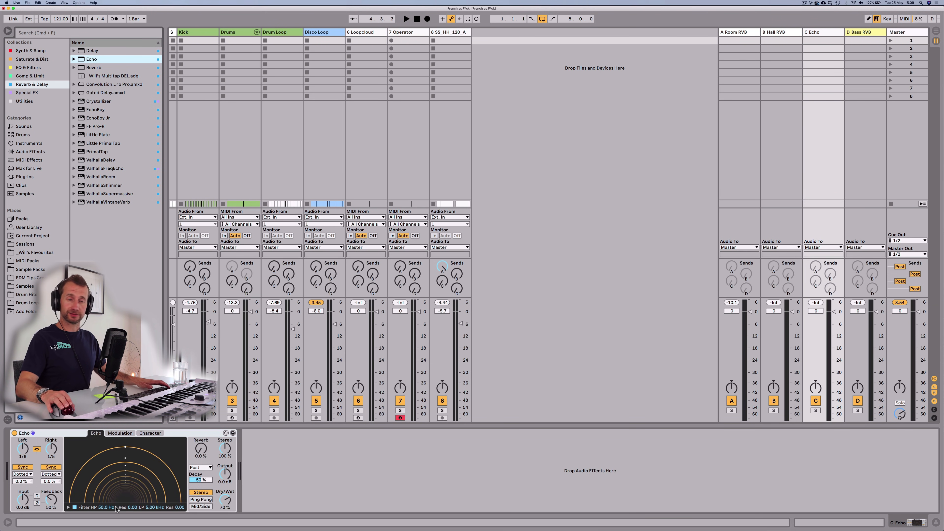
Make the Echo fully wet in Ping Pong mode with 32% feedback, and raise the vocal track's send to it during playback
{"action": "left_click_drag", "start_coordinate": [226, 502], "coordinate": [226, 503]}
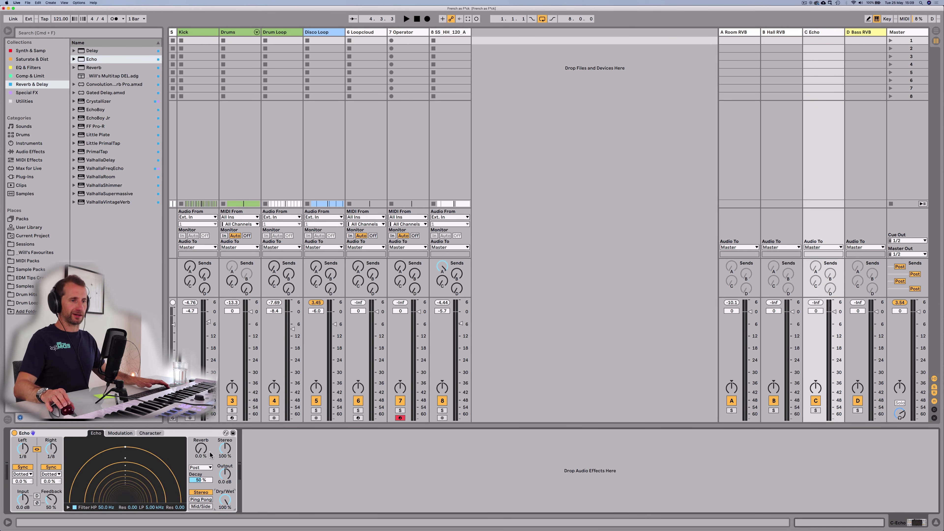
{"action": "key", "text": "space"}
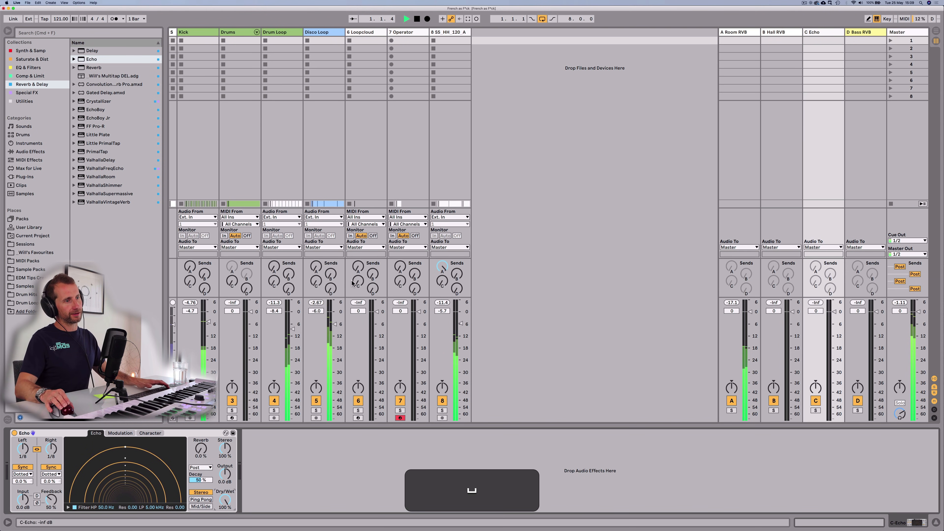
{"action": "left_click_drag", "start_coordinate": [316, 281], "coordinate": [316, 280]}
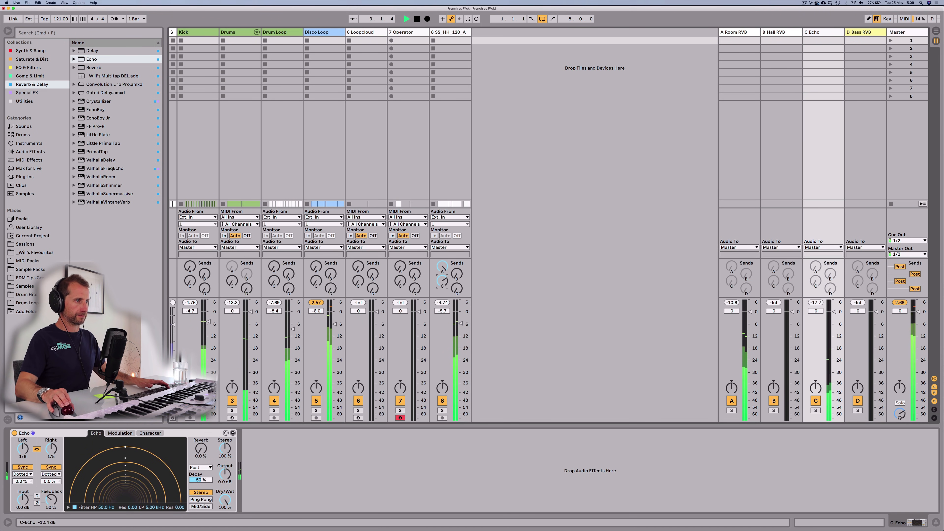
{"action": "left_click", "coordinate": [206, 499]}
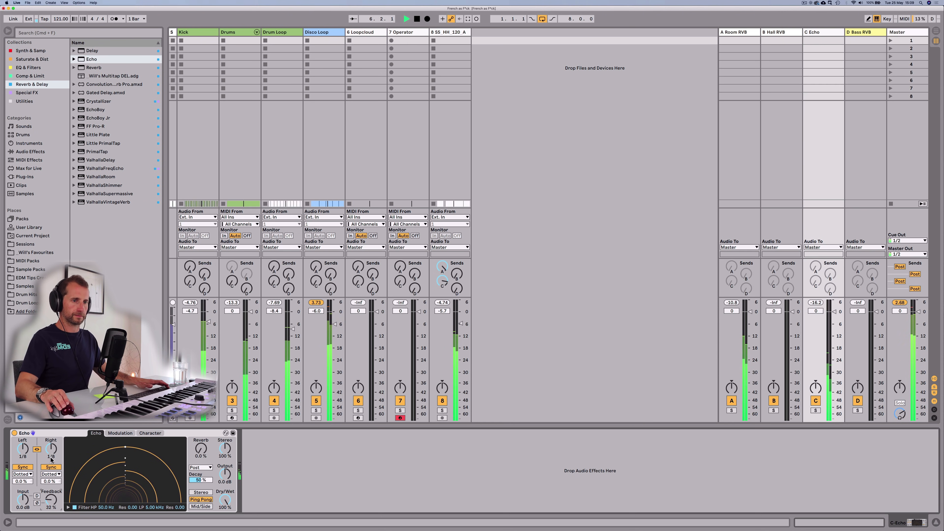
{"action": "left_click", "coordinate": [52, 435]}
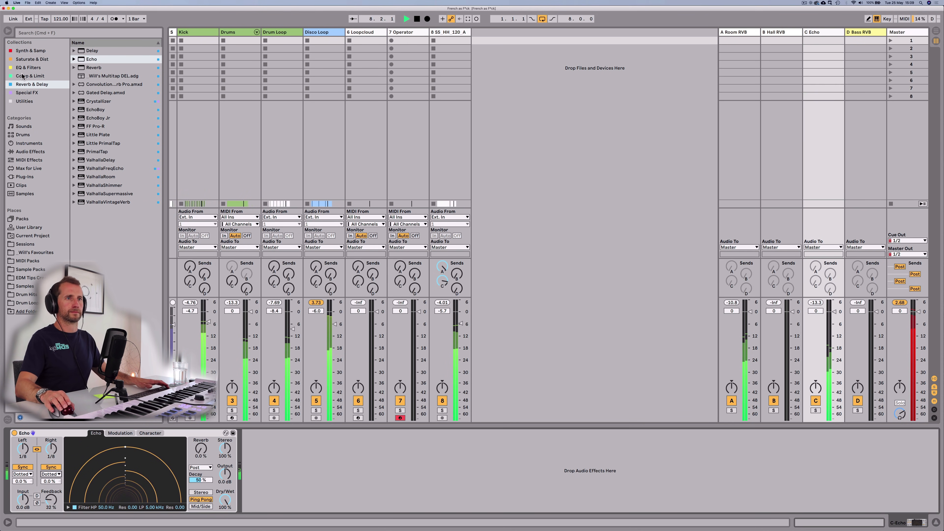
Add an EQ Eight after the Echo with a low cut at 147 Hz, reset the peak levels and play the mix
{"action": "left_click", "coordinate": [27, 67]}
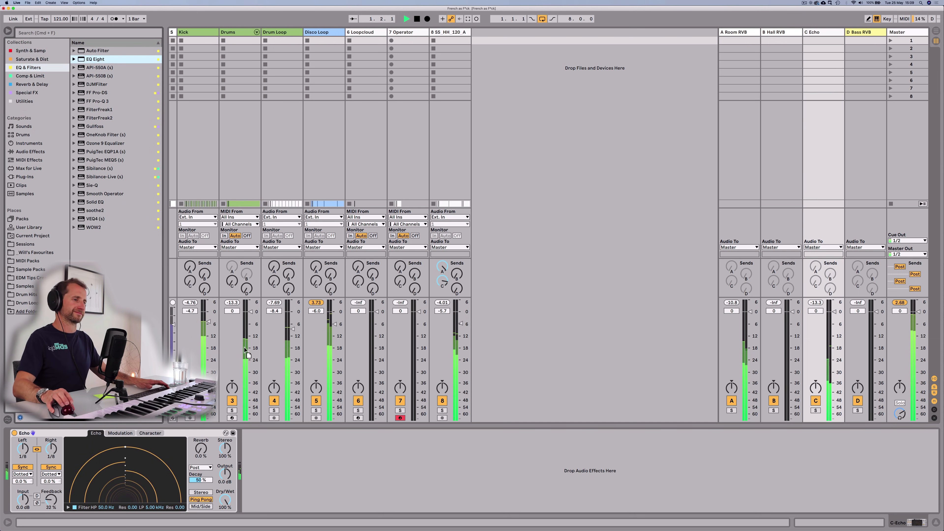
{"action": "left_click_drag", "start_coordinate": [279, 446], "coordinate": [323, 473]}
{"action": "key", "text": "space"}
{"action": "left_click", "coordinate": [899, 302]}
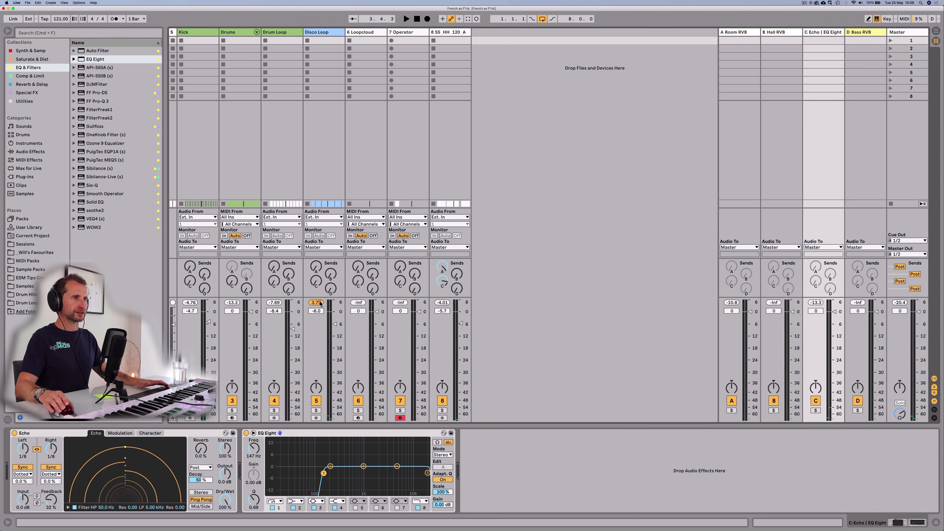
{"action": "key", "text": "space"}
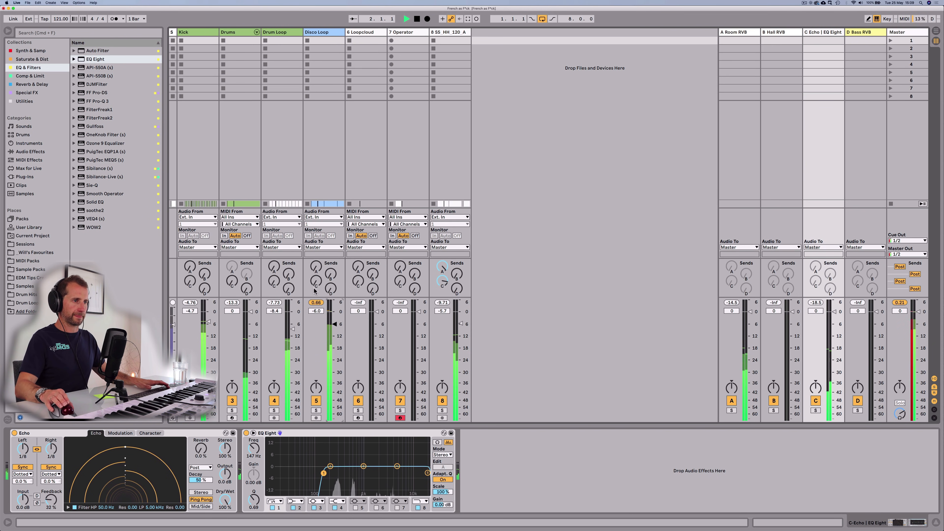
{"action": "key", "text": "space"}
Try to lower the Kick and vocal tracks' volumes together, to -11.7 dB and -12.7 dB
{"action": "left_click", "coordinate": [200, 32]}
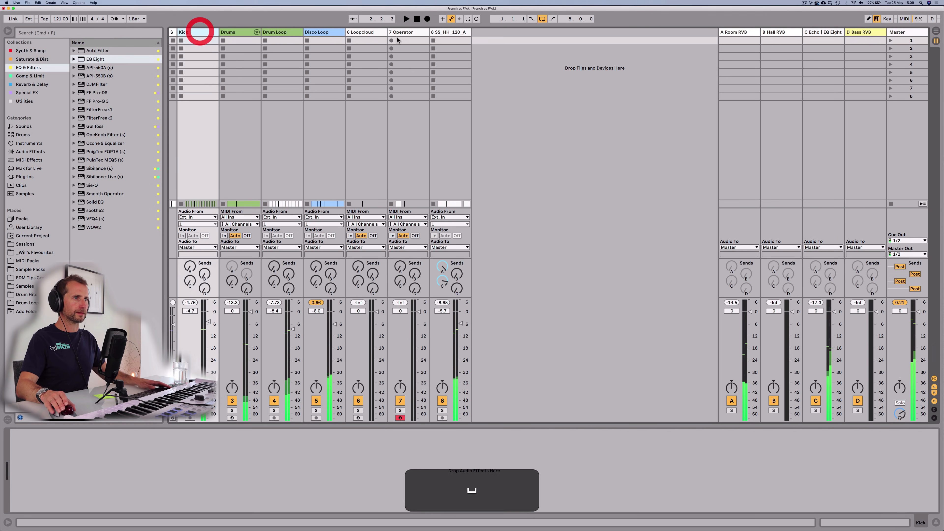
{"action": "left_click", "coordinate": [449, 32], "text": "super"}
{"action": "left_click_drag", "start_coordinate": [461, 324], "coordinate": [461, 337]}
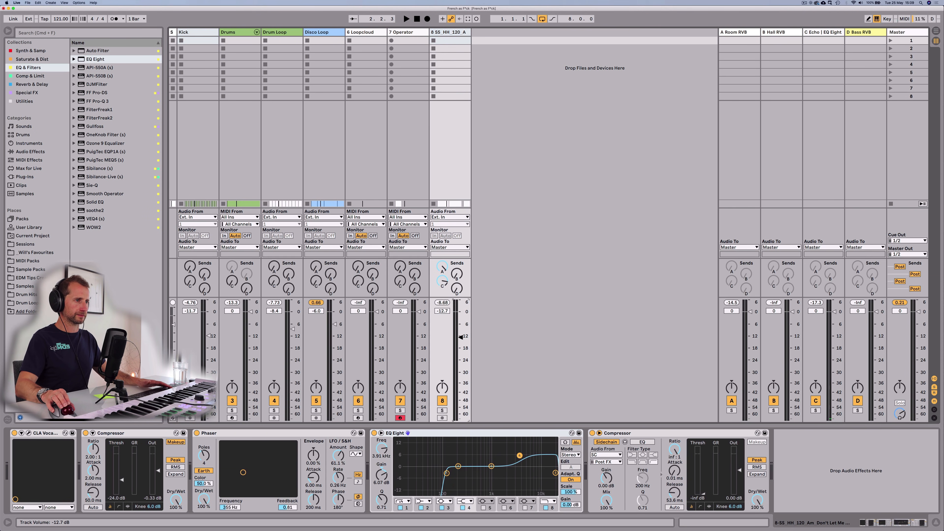
{"action": "key", "text": "super+z"}
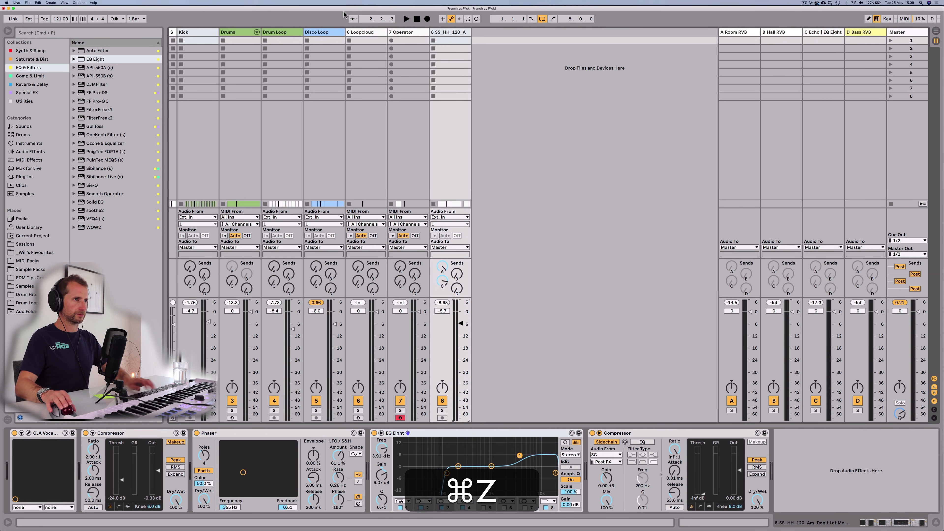
{"action": "left_click", "coordinate": [412, 32]}
{"action": "left_click", "coordinate": [446, 33]}
{"action": "key", "text": "space"}
{"action": "left_click", "coordinate": [419, 32]}
{"action": "key", "text": "space"}
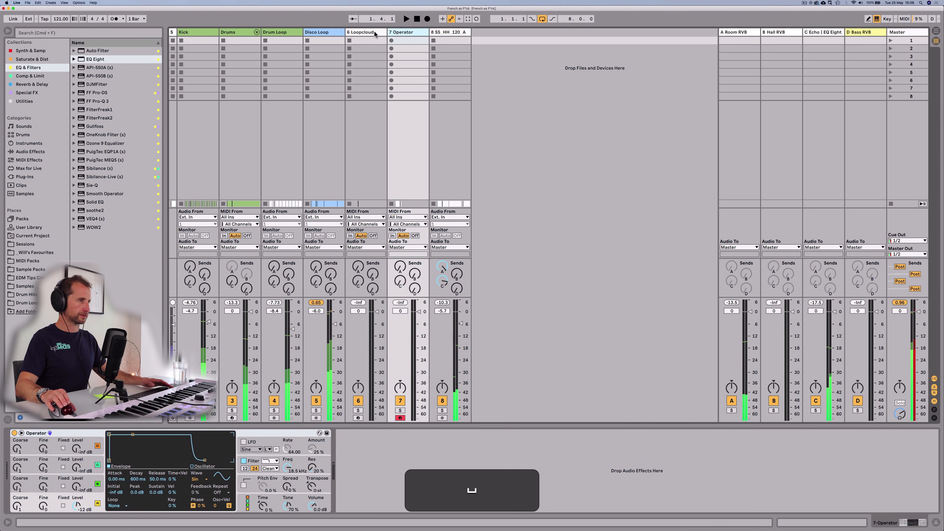
Select all tracks from Kick to the vocal and lower their volumes together by about 6.3 dB during playback
{"action": "left_click", "coordinate": [442, 33]}
{"action": "left_click", "coordinate": [415, 32]}
{"action": "left_click", "coordinate": [373, 33]}
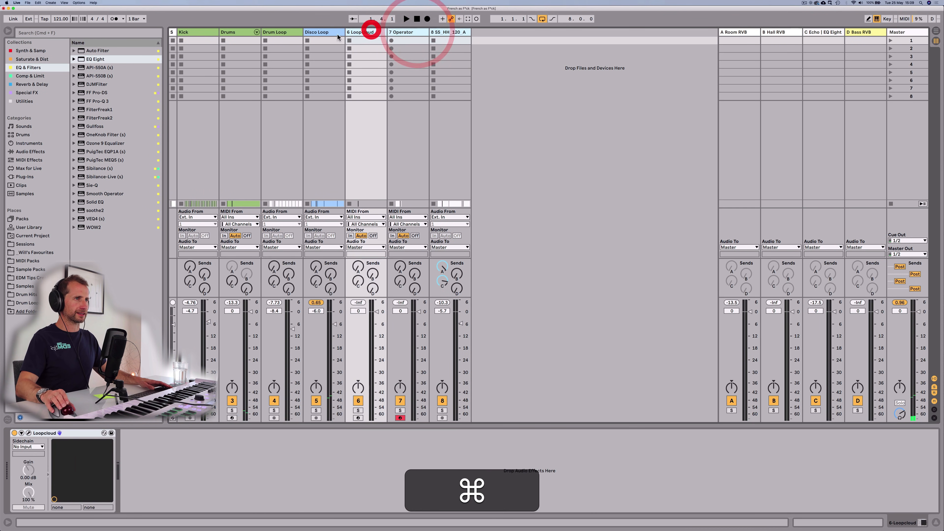
{"action": "left_click", "coordinate": [323, 34]}
{"action": "left_click", "coordinate": [281, 31]}
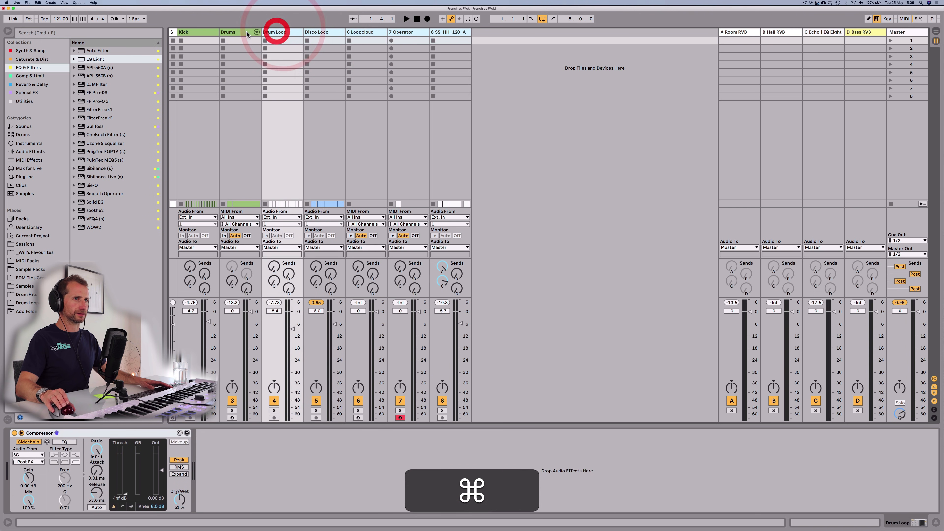
{"action": "left_click", "coordinate": [247, 34]}
{"action": "left_click", "coordinate": [206, 32]}
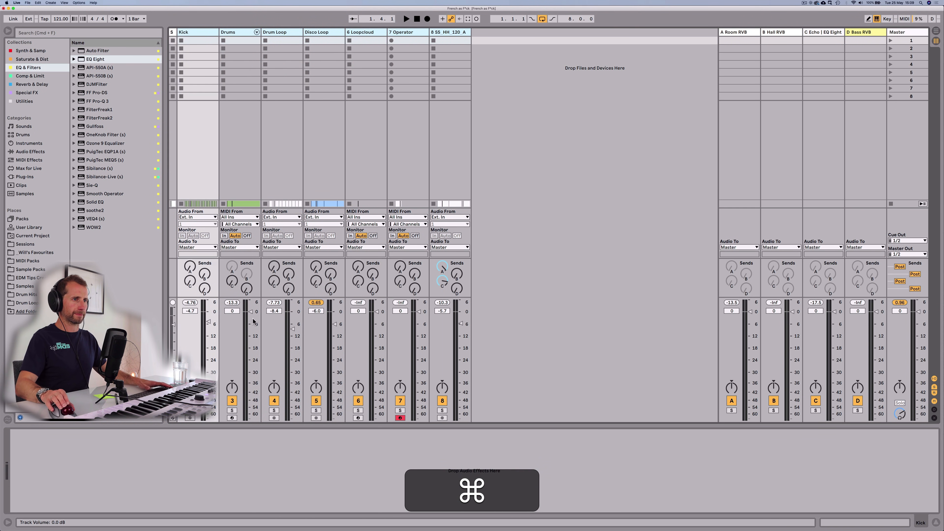
{"action": "key", "text": "space"}
{"action": "left_click_drag", "start_coordinate": [251, 319], "coordinate": [251, 324]}
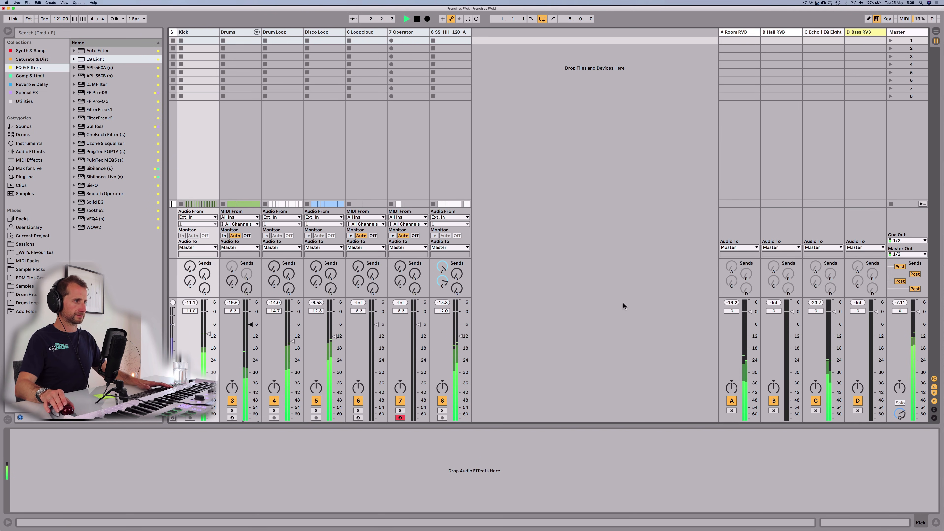
Select the A Room RVB and C Echo returns and lower both volumes to -4.0 dB
{"action": "left_click", "coordinate": [732, 32]}
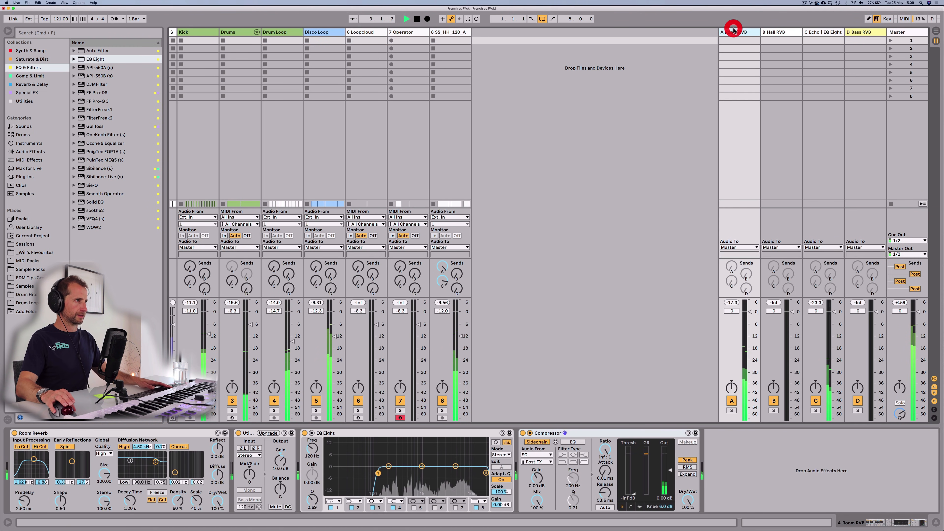
{"action": "left_click", "coordinate": [819, 32], "text": "super"}
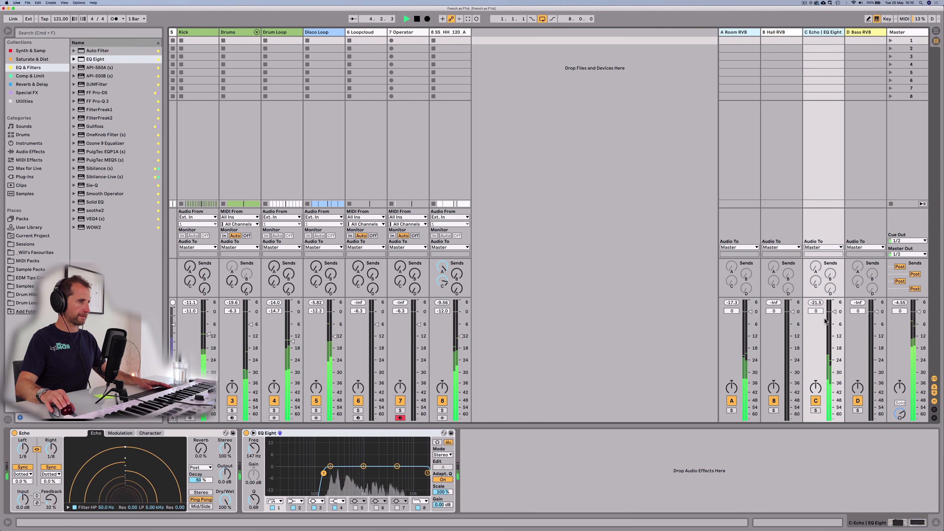
{"action": "left_click_drag", "start_coordinate": [835, 312], "coordinate": [834, 313]}
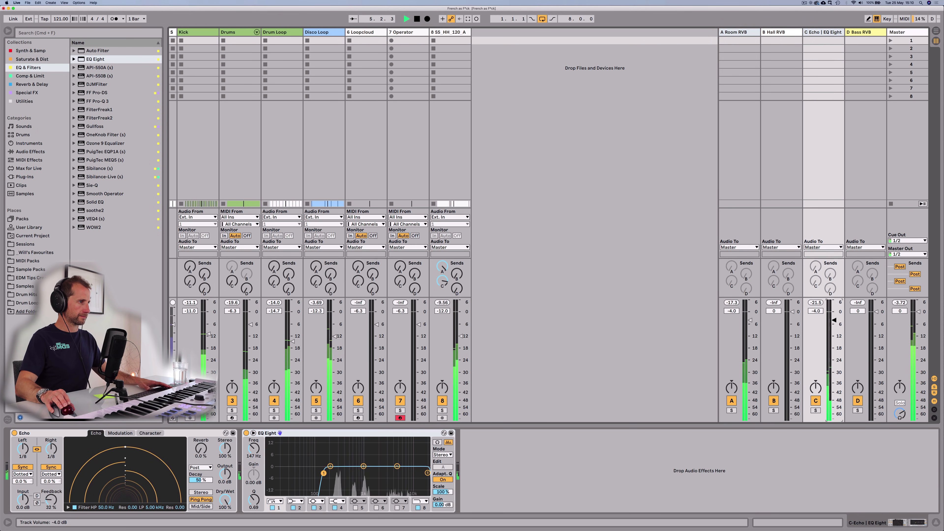
Lower the A Room RVB and C Echo return volumes to -5.0 dB, then stop playback and save the project
{"action": "left_click", "coordinate": [900, 303]}
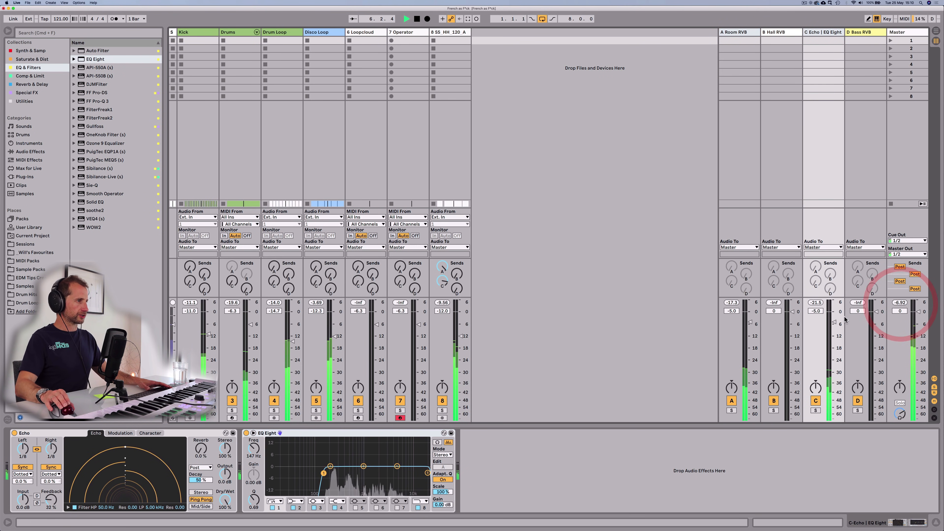
{"action": "key", "text": "Tab"}
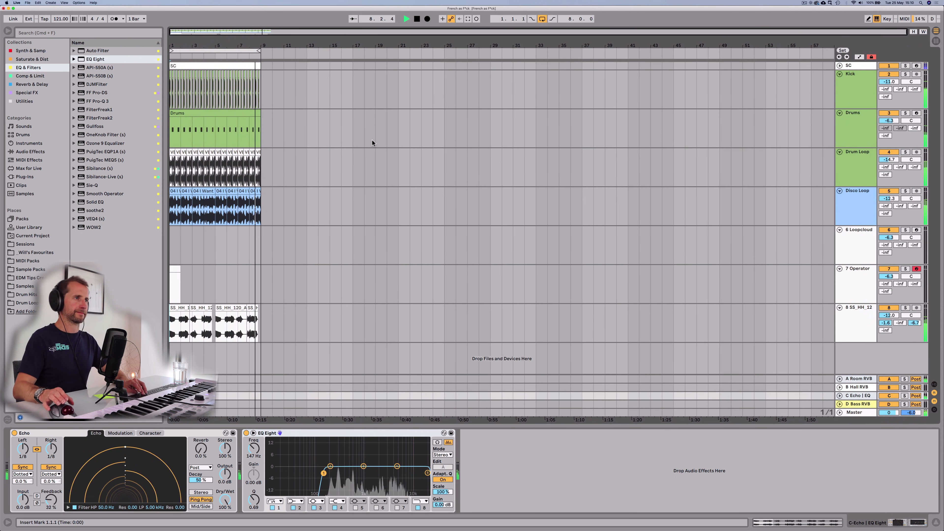
{"action": "key", "text": "space"}
{"action": "key", "text": "super+s"}
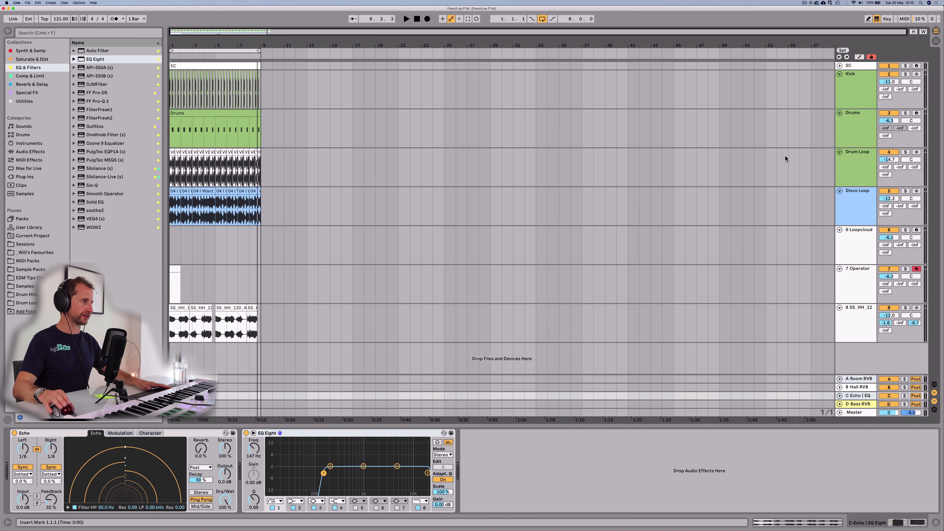
Solo the SS_HH_120 vocal track and play it to hear its effects chain alone
{"action": "left_click", "coordinate": [847, 315]}
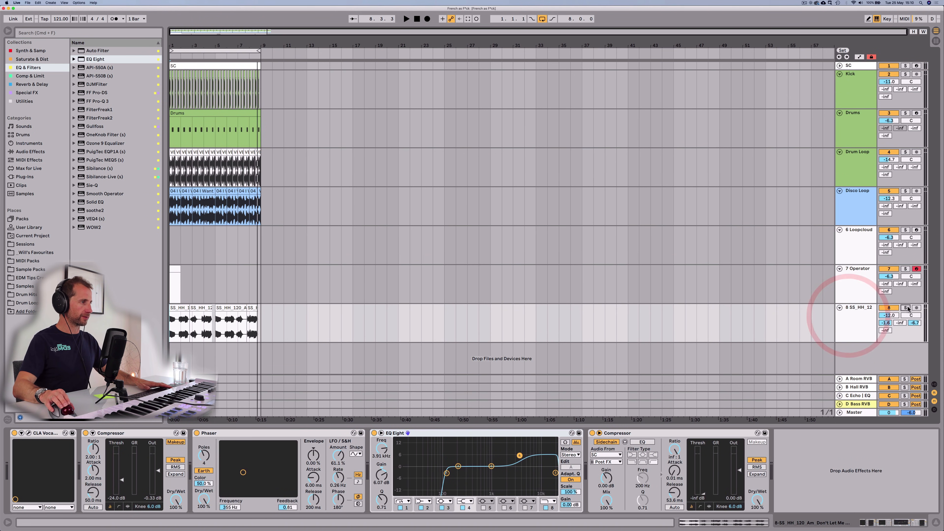
{"action": "key", "text": "space"}
{"action": "left_click", "coordinate": [906, 308]}
{"action": "left_click", "coordinate": [855, 319]}
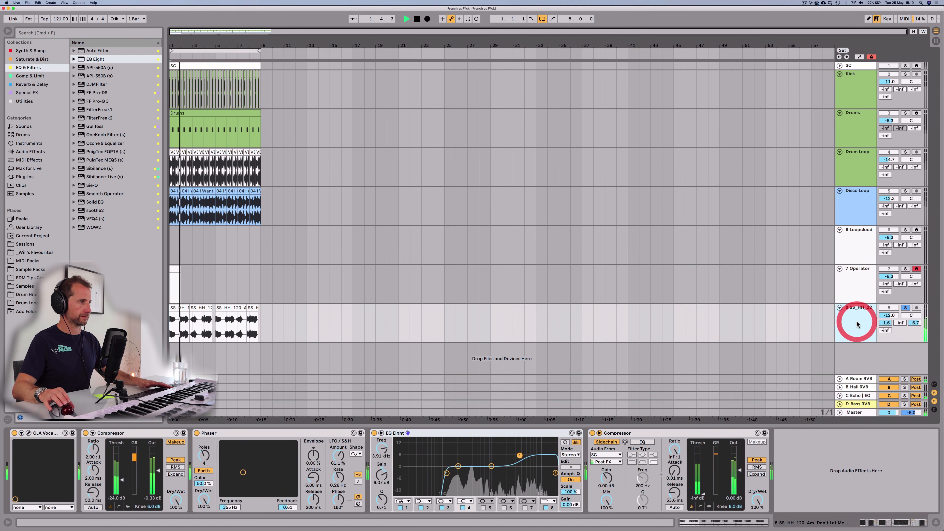
Delete the unused Operator and Loopcloud tracks
{"action": "left_click", "coordinate": [860, 286]}
{"action": "key", "text": "BackSpace"}
{"action": "left_click", "coordinate": [864, 243]}
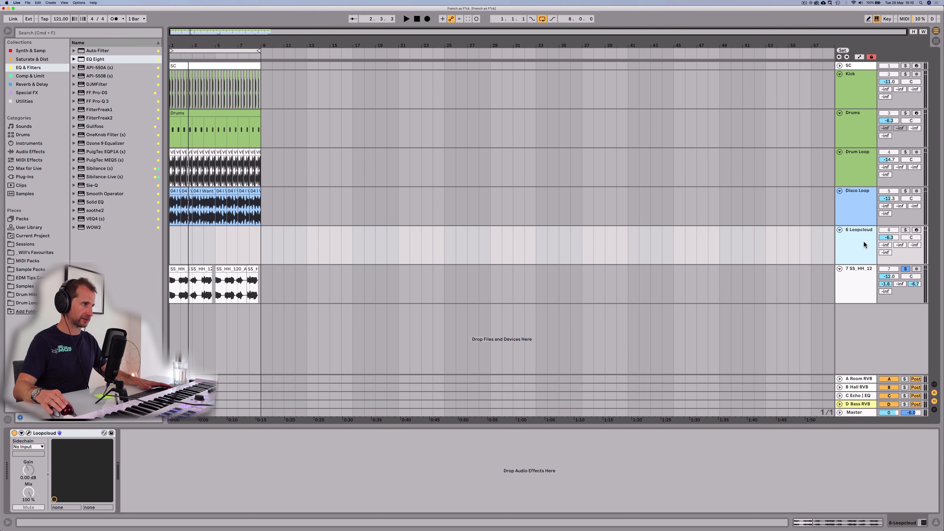
{"action": "key", "text": "BackSpace"}
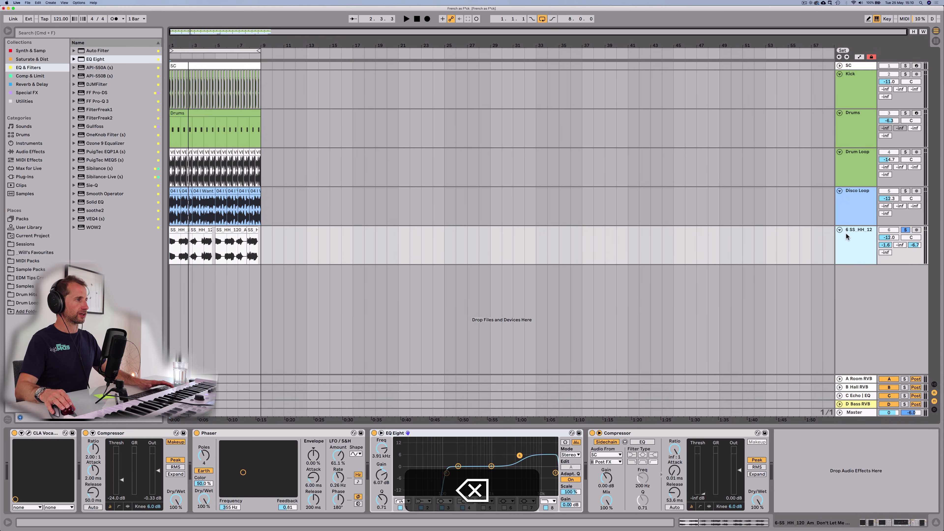
Switch to the Loopcloud application and quit it, confirming the closure
{"action": "left_click", "coordinate": [572, 519]}
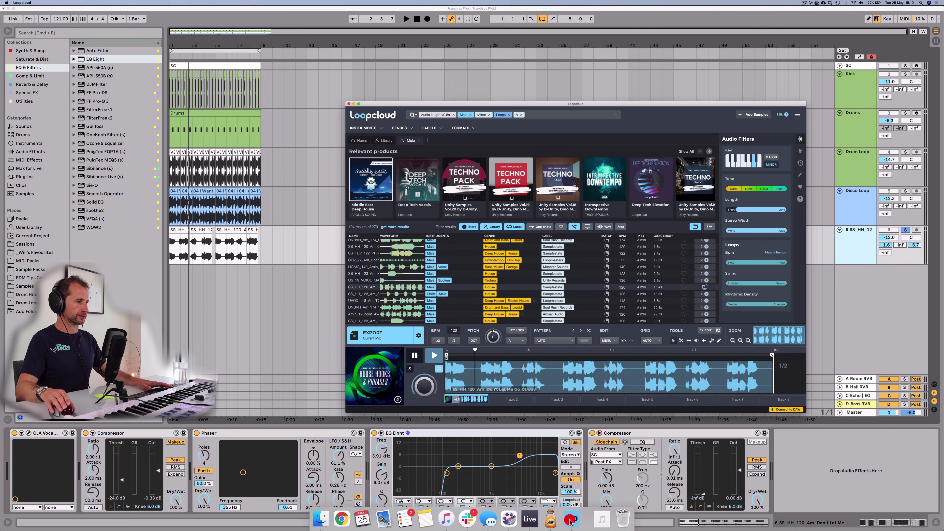
{"action": "key", "text": "super+q"}
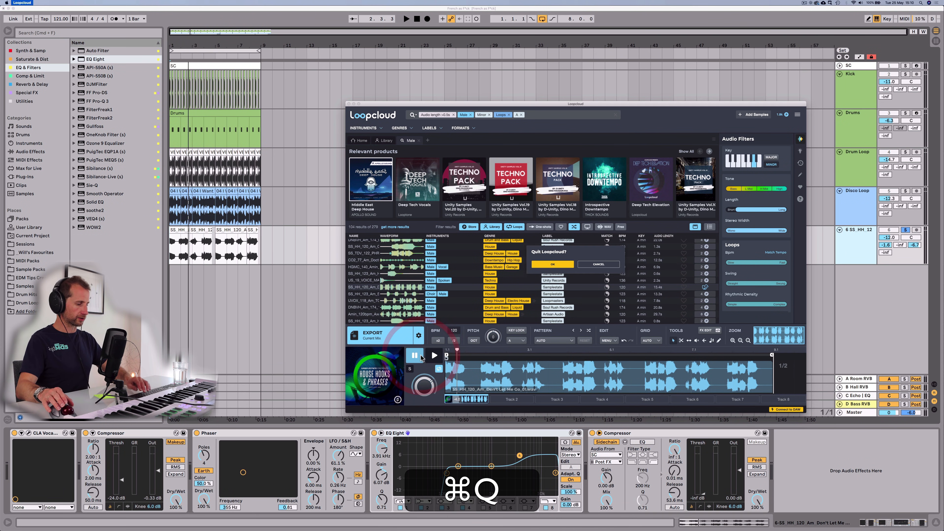
{"action": "left_click", "coordinate": [549, 264]}
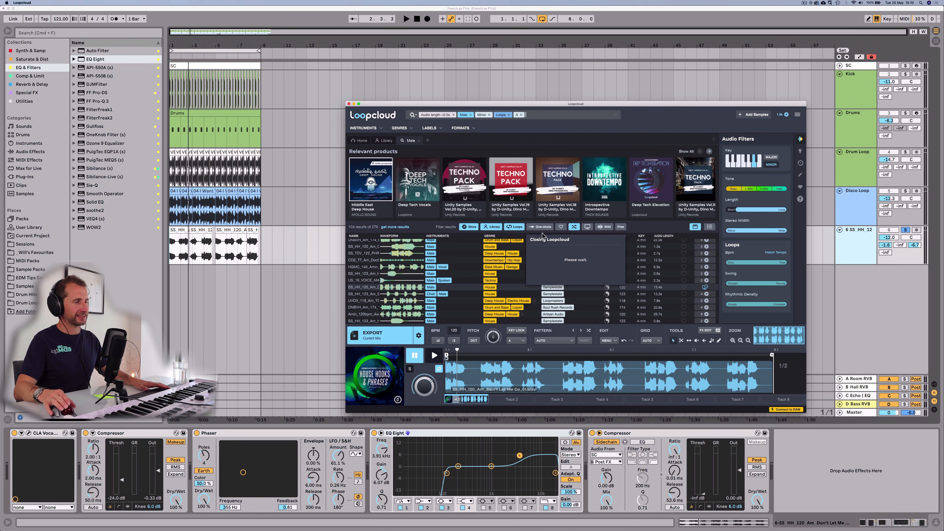
Play the loop, turn off the vocal track's solo and save the project
{"action": "key", "text": "space"}
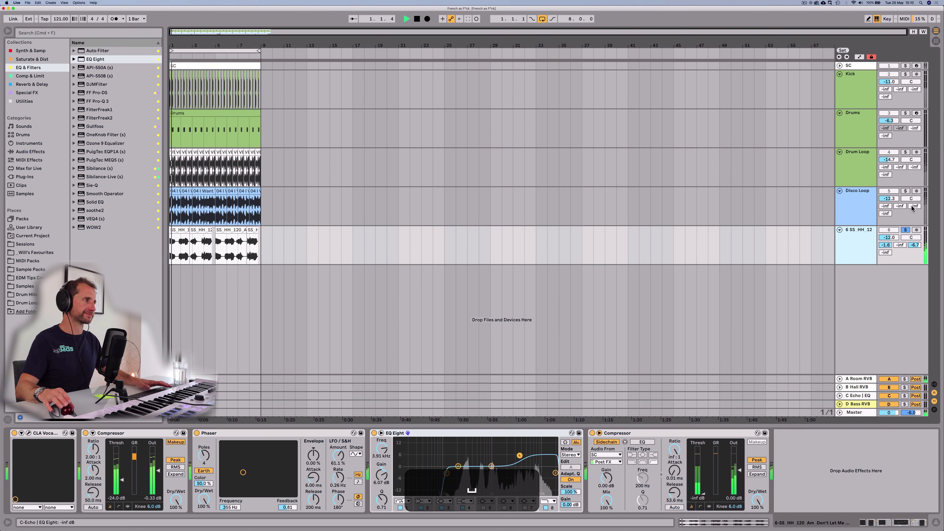
{"action": "left_click", "coordinate": [906, 230]}
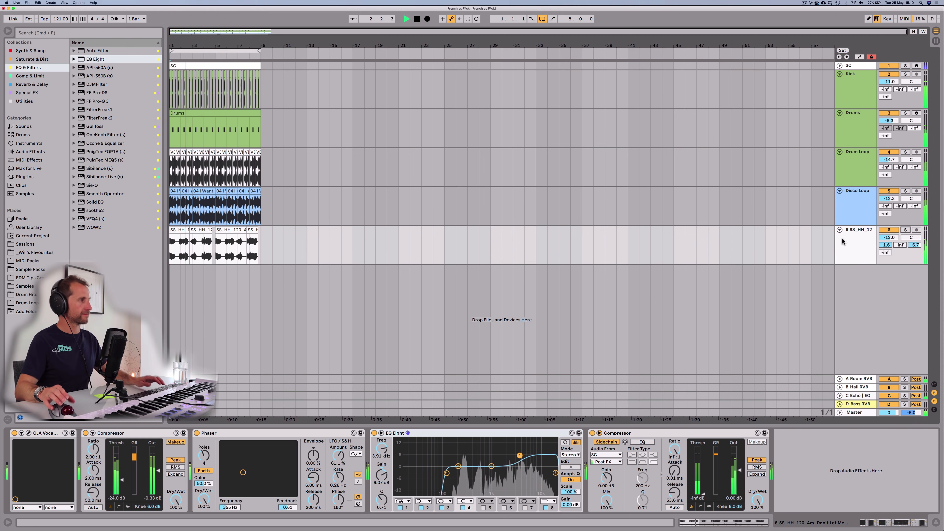
{"action": "key", "text": "super"}
{"action": "key", "text": "super+s"}
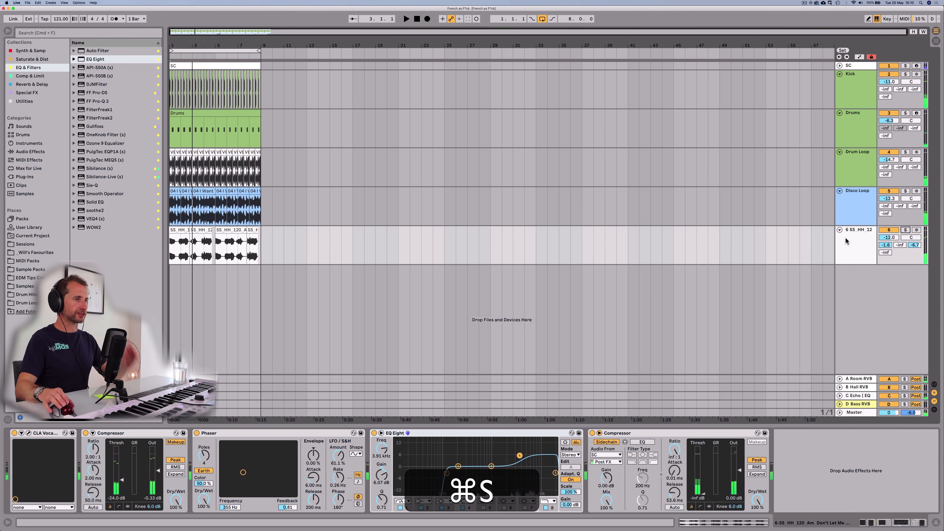
Select the tracks from Kick to Disco Loop and group them, leaving the vocal and SC tracks out
{"action": "left_click", "coordinate": [852, 211]}
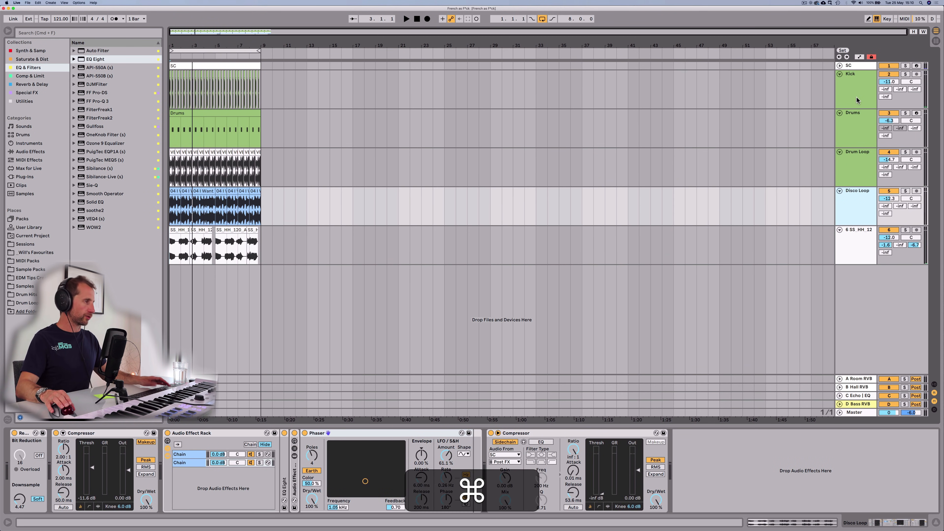
{"action": "left_click", "coordinate": [857, 97]}
{"action": "left_click", "coordinate": [851, 130], "text": "shift+super"}
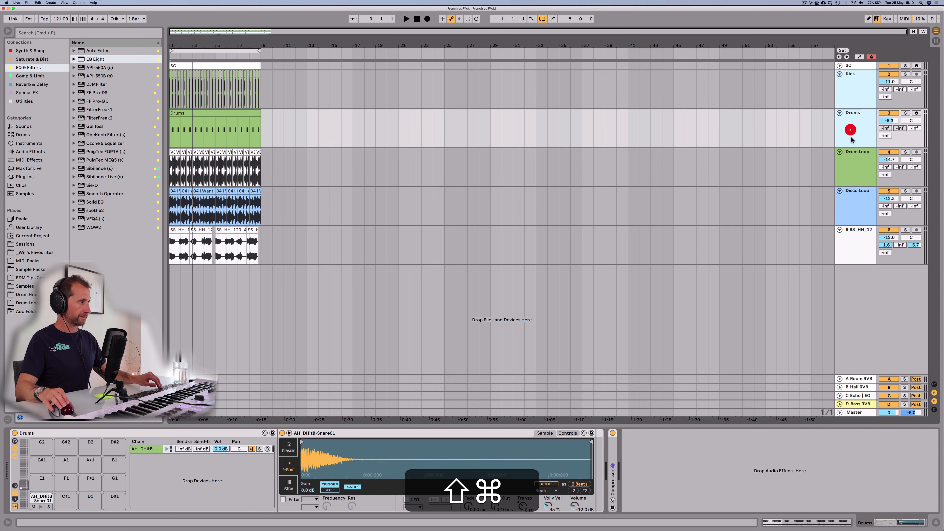
{"action": "left_click", "coordinate": [854, 204], "text": "shift"}
{"action": "left_click", "coordinate": [855, 98], "text": "shift"}
{"action": "key", "text": "super+g"}
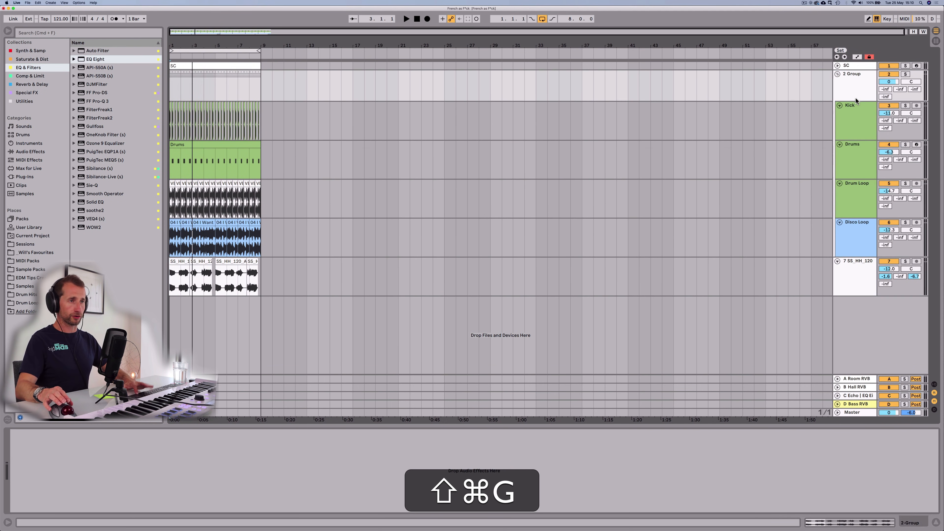
Rename the new track group "F*ck Group"
{"action": "left_click", "coordinate": [850, 89]}
{"action": "key", "text": "super+r"}
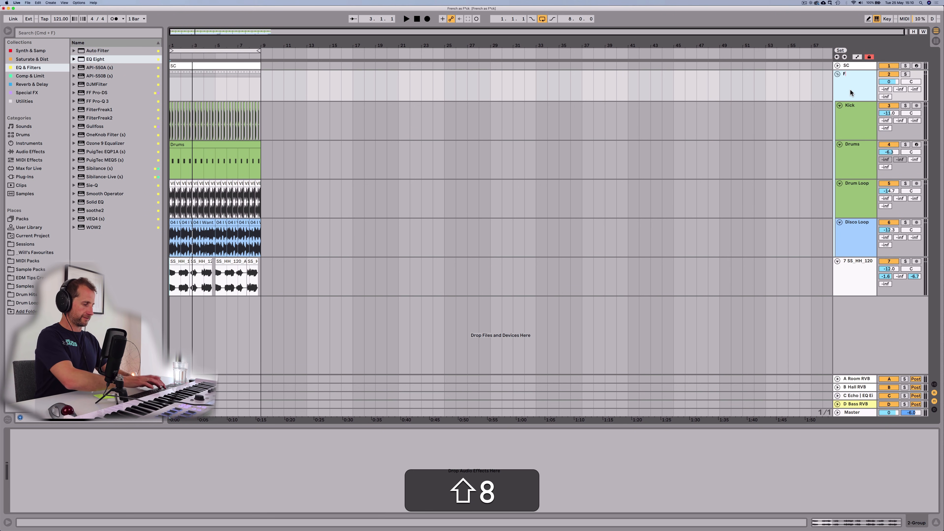
{"action": "type", "text": "F*ck Groupp"}
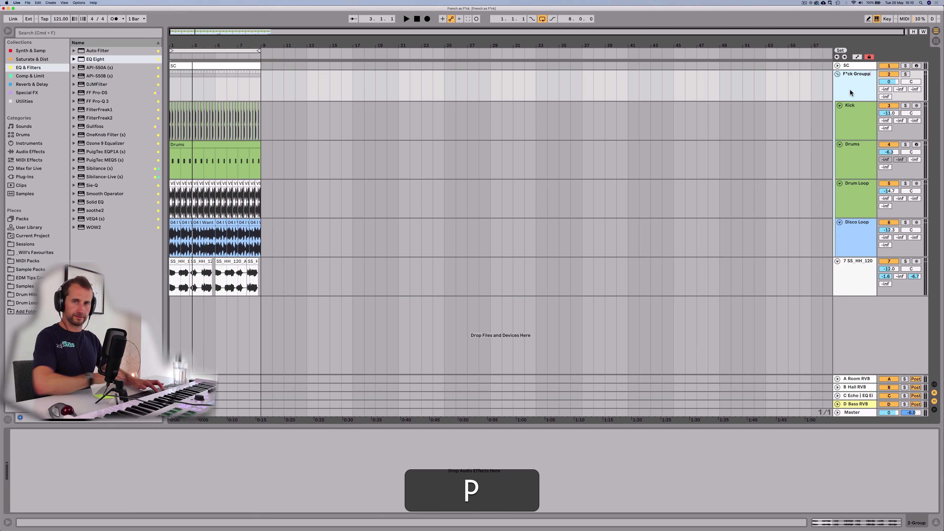
{"action": "key", "text": "Return"}
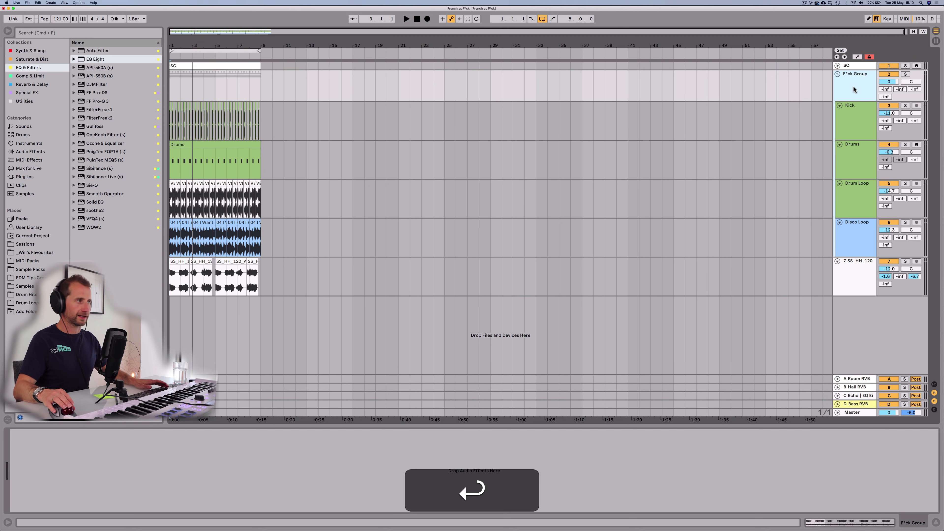
Add an Auto Filter to the F*ck Group and lower its low-pass frequency to 250 Hz during playback
{"action": "left_click", "coordinate": [853, 85]}
{"action": "left_click", "coordinate": [29, 68]}
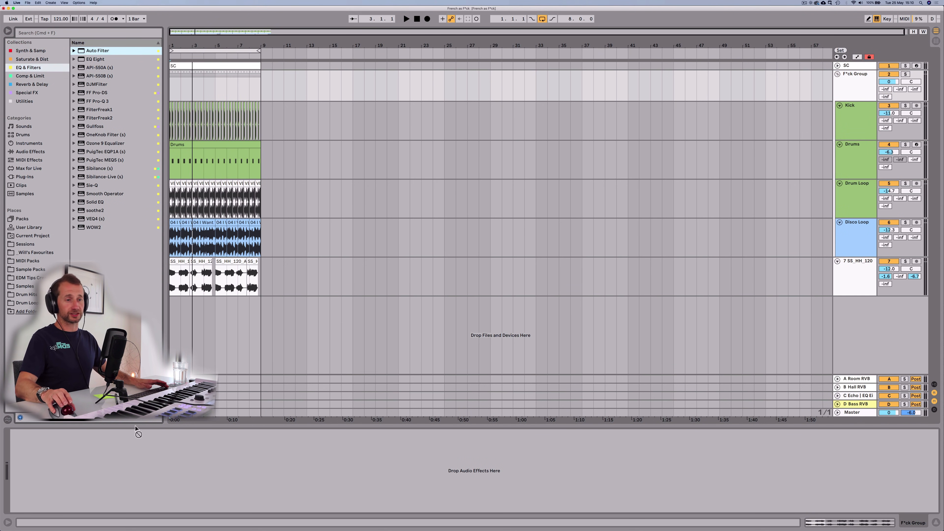
{"action": "left_click_drag", "start_coordinate": [137, 438], "coordinate": [136, 438]}
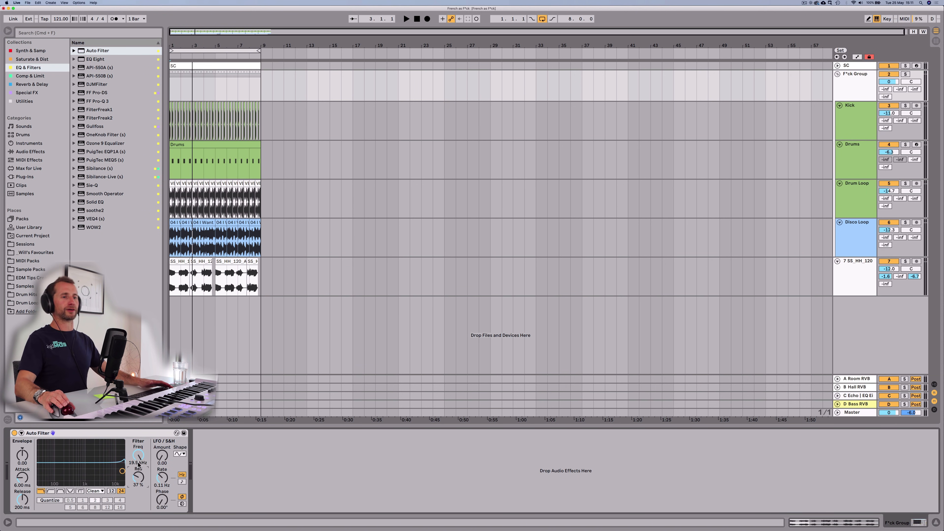
{"action": "key", "text": "space"}
{"action": "left_click_drag", "start_coordinate": [138, 458], "coordinate": [138, 478]}
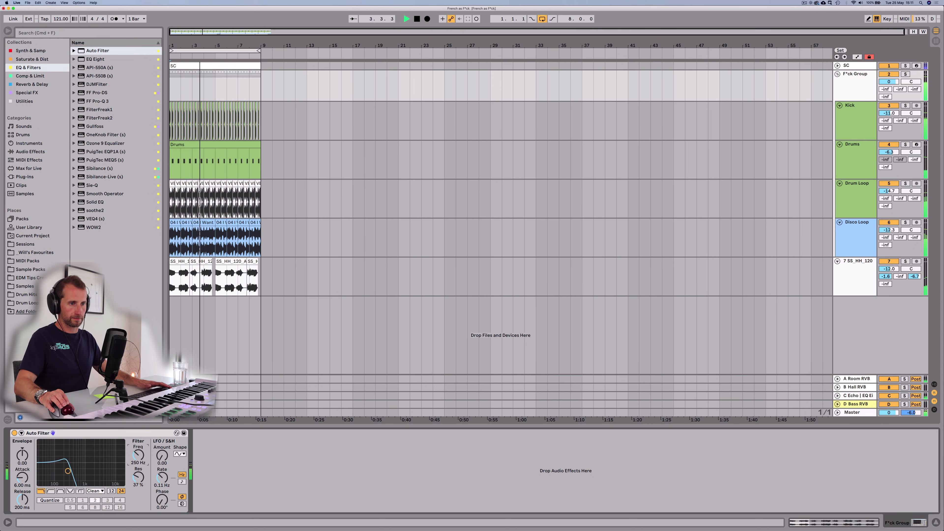
Raise the feedback of the Echo on the C return to 71 %
{"action": "key", "text": "Tab"}
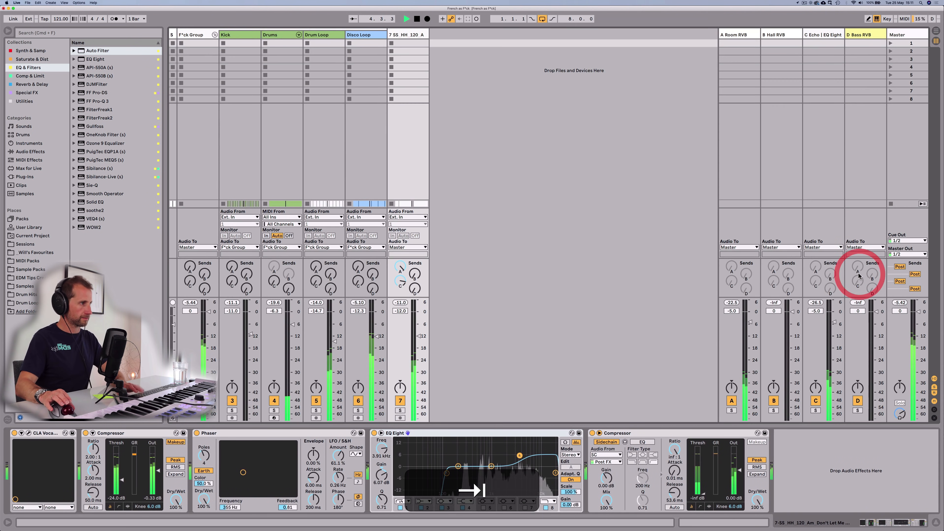
{"action": "left_click", "coordinate": [818, 35]}
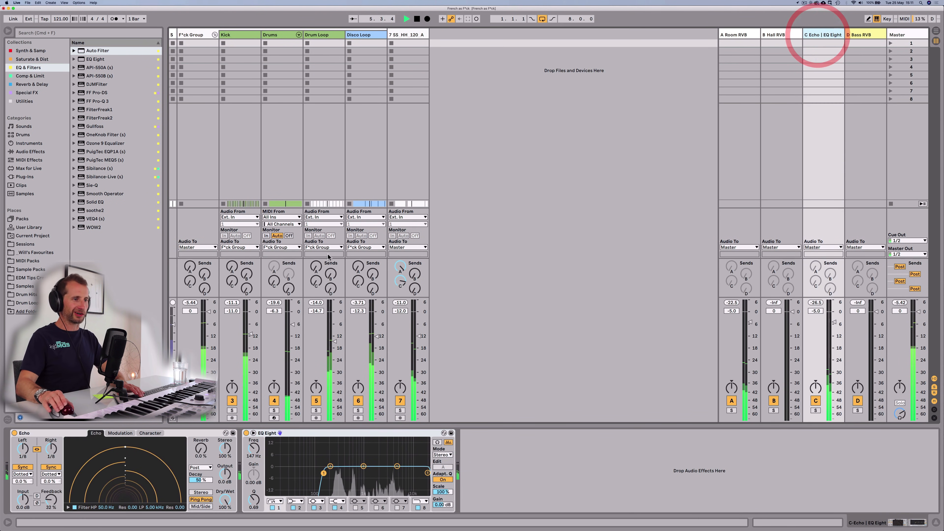
{"action": "left_click_drag", "start_coordinate": [51, 500], "coordinate": [51, 481]}
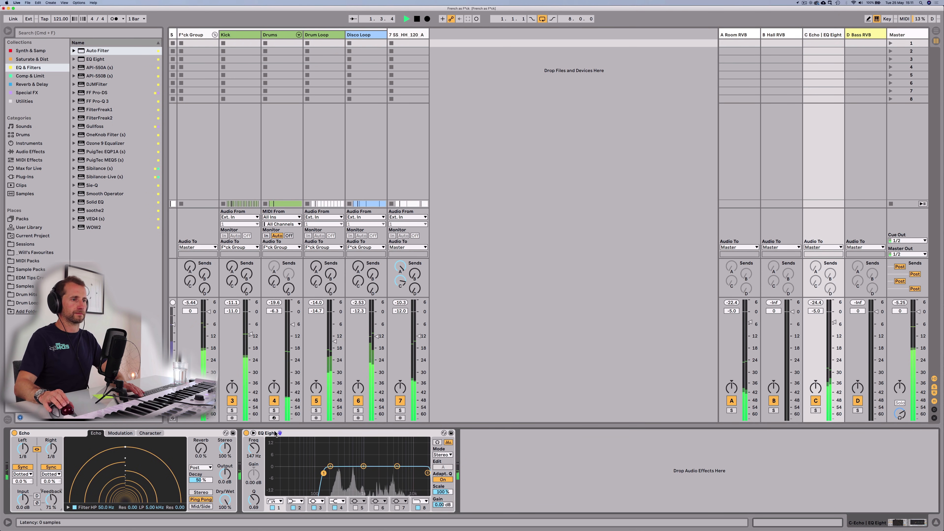
Add an EQ Eight after the Auto Filter on the F*ck Group with a low cut at 92.5 Hz
{"action": "key", "text": "Tab"}
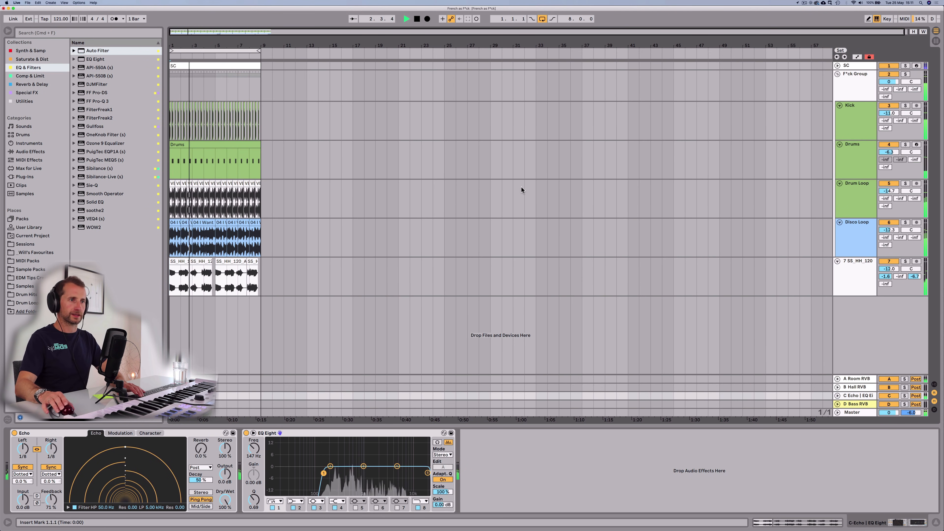
{"action": "left_click", "coordinate": [853, 90]}
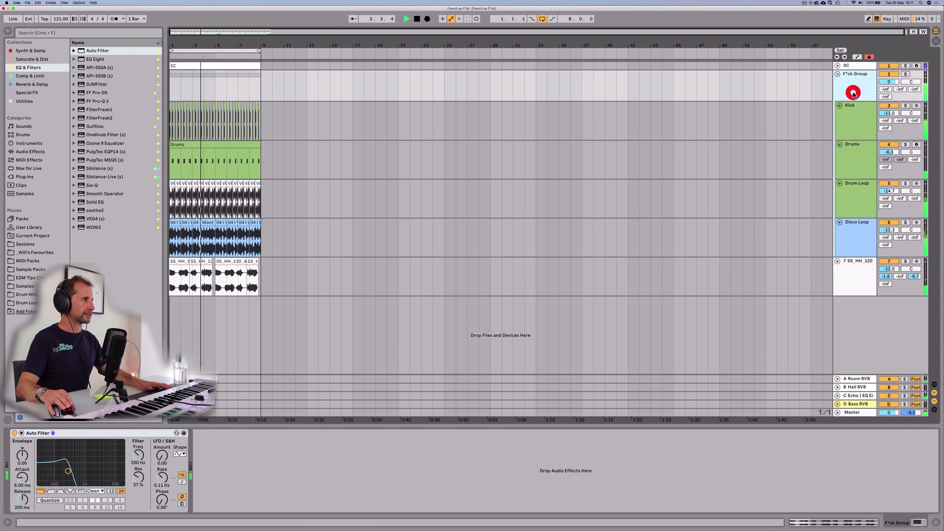
{"action": "left_click_drag", "start_coordinate": [92, 60], "coordinate": [95, 64]}
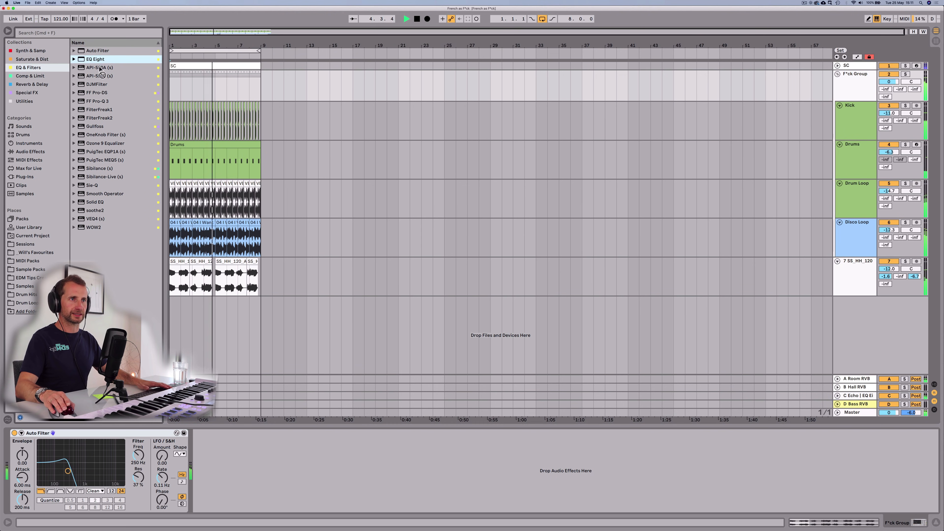
{"action": "left_click_drag", "start_coordinate": [207, 314], "coordinate": [203, 452]}
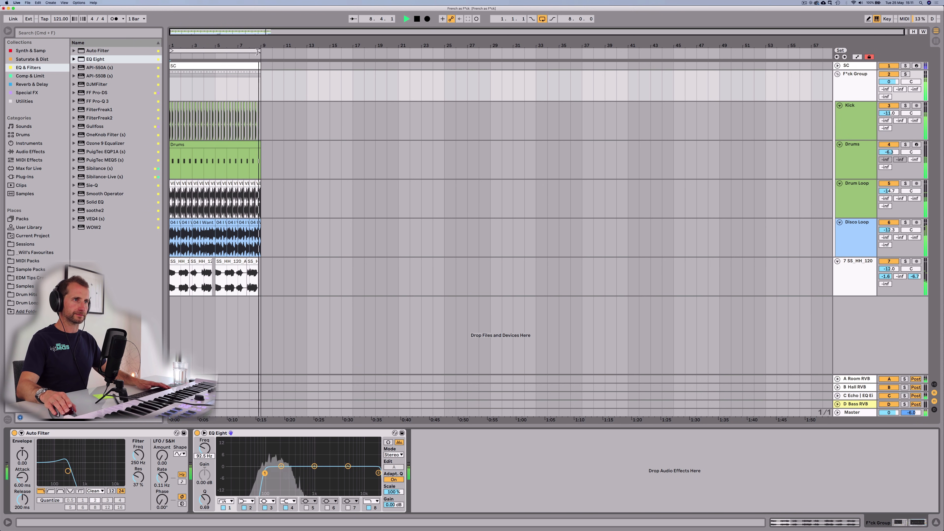
Extend the arrangement loop to 25 bars and duplicate the eight-bar section of all tracks twice
{"action": "left_click_drag", "start_coordinate": [257, 51], "coordinate": [455, 51]}
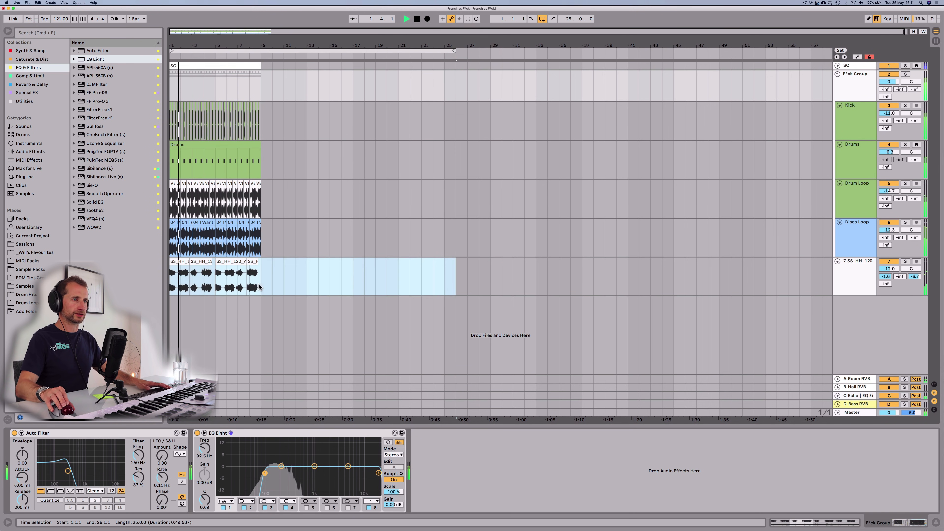
{"action": "left_click_drag", "start_coordinate": [229, 175], "coordinate": [193, 126]}
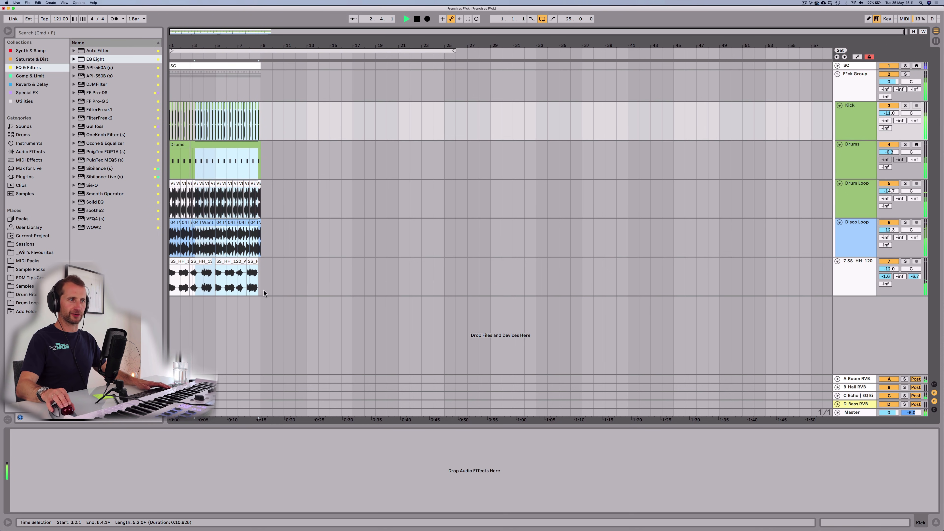
{"action": "left_click_drag", "start_coordinate": [261, 288], "coordinate": [166, 54]}
{"action": "key", "text": "super+d"}
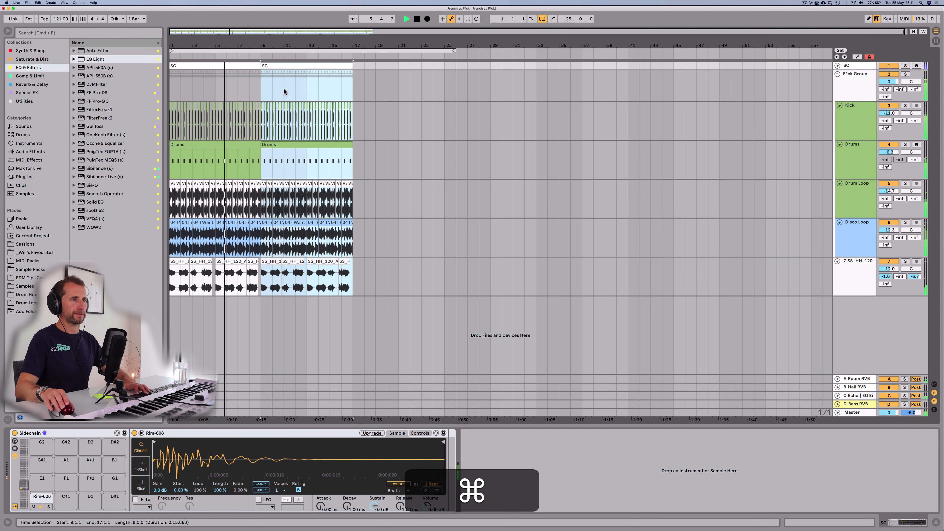
{"action": "key", "text": "super+d"}
Insert two bars of silence across all tracks at bar 9 and stop playback
{"action": "left_click", "coordinate": [276, 283]}
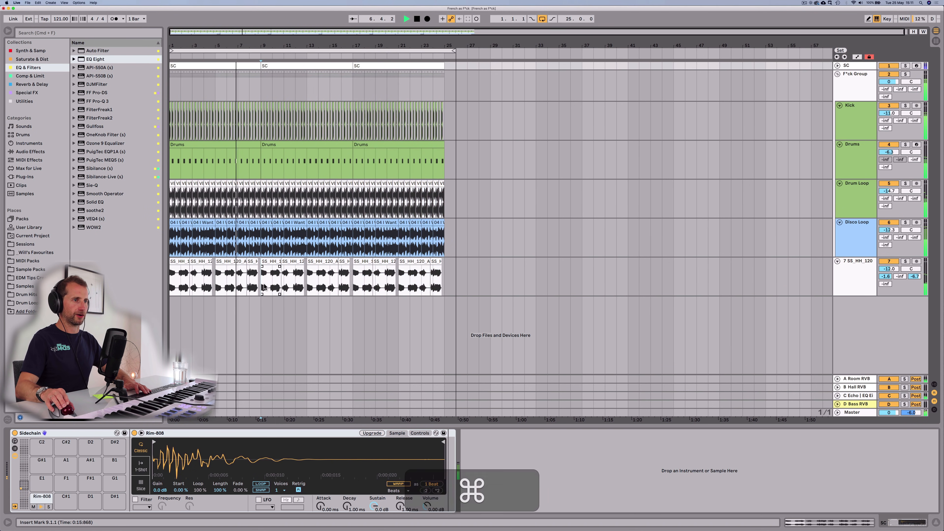
{"action": "left_click_drag", "start_coordinate": [276, 283], "coordinate": [287, 284]}
{"action": "key", "text": "super+i"}
{"action": "key", "text": "space"}
Fill the two-bar gap at bar 9 on the Kick track by duplicating the kick from bar 8 twice
{"action": "scroll", "coordinate": [259, 120], "scroll_direction": "up", "scroll_amount": 5}
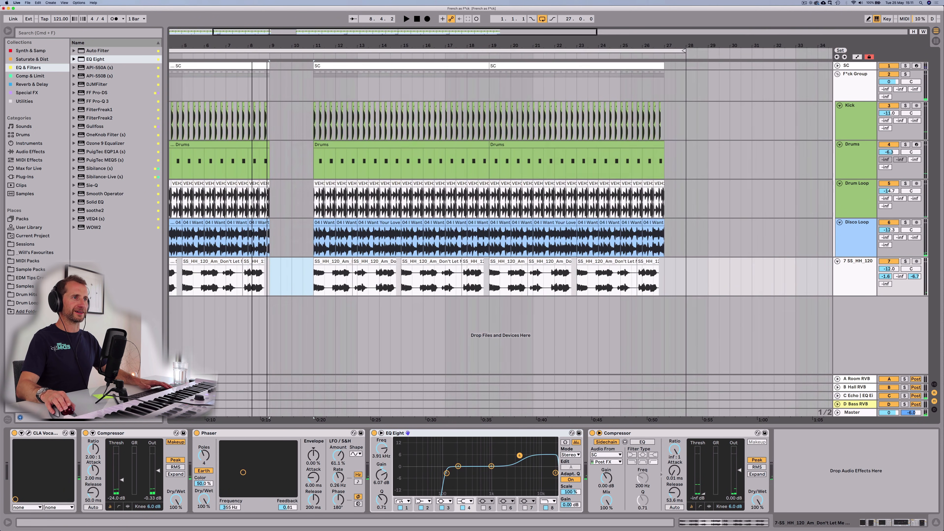
{"action": "left_click_drag", "start_coordinate": [277, 117], "coordinate": [272, 116]}
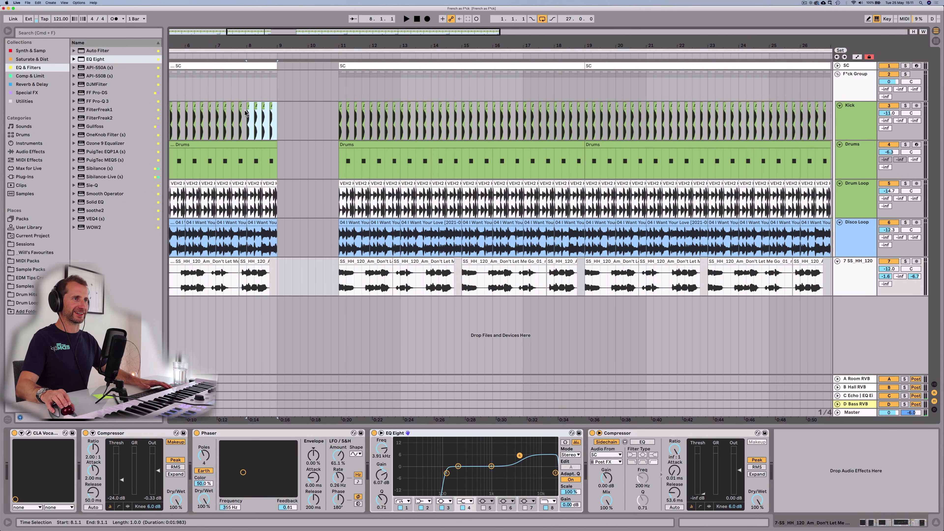
{"action": "left_click", "coordinate": [244, 111]}
{"action": "key", "text": "super+d"}
{"action": "key", "text": "super+d"}
{"action": "left_click_drag", "start_coordinate": [276, 48], "coordinate": [363, 42]}
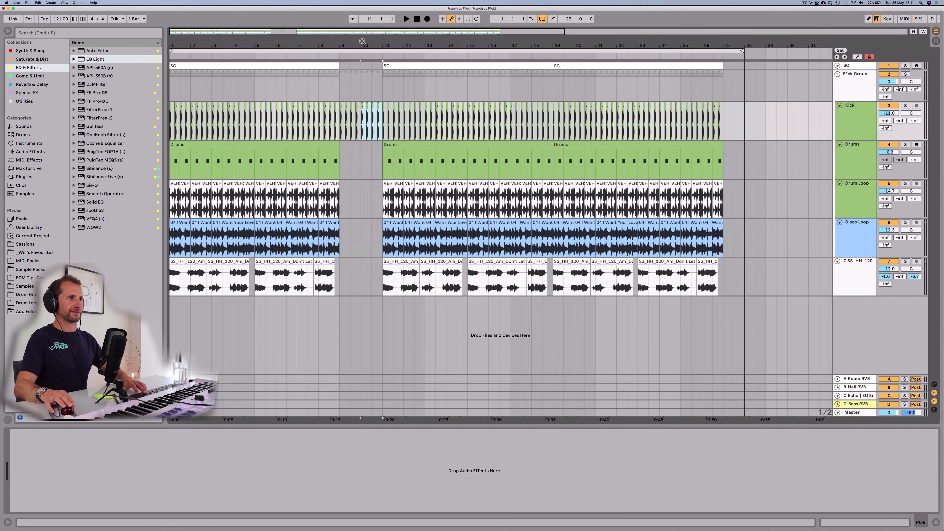
Automate the F*ck Group's EQ Eight band 1 frequency in a new lane, dropping it to 10.0 Hz at bar 11
{"action": "left_click", "coordinate": [416, 20]}
{"action": "key", "text": "space"}
{"action": "left_click", "coordinate": [851, 84]}
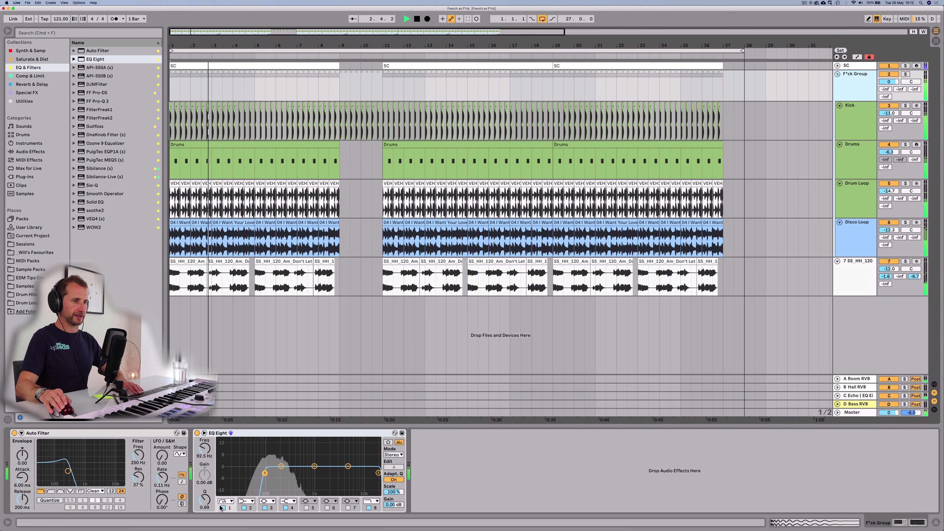
{"action": "right_click", "coordinate": [203, 451]}
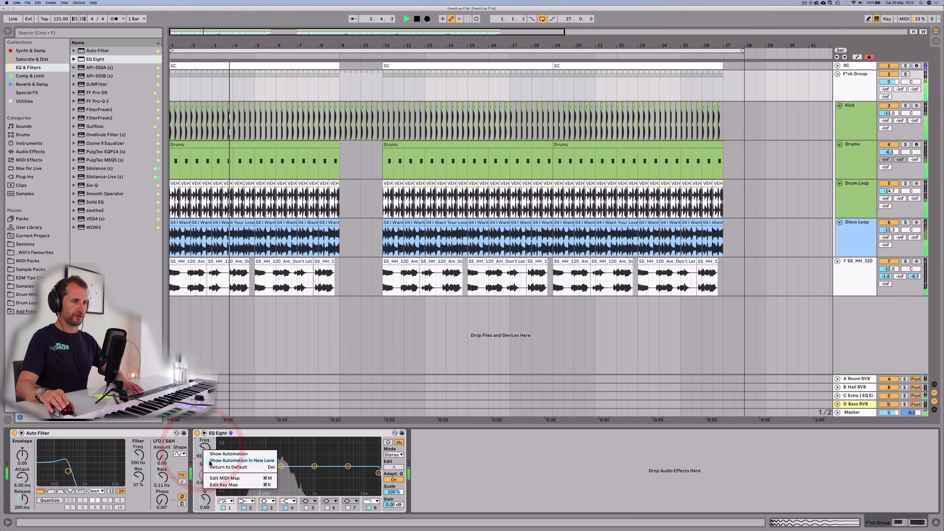
{"action": "left_click", "coordinate": [234, 457]}
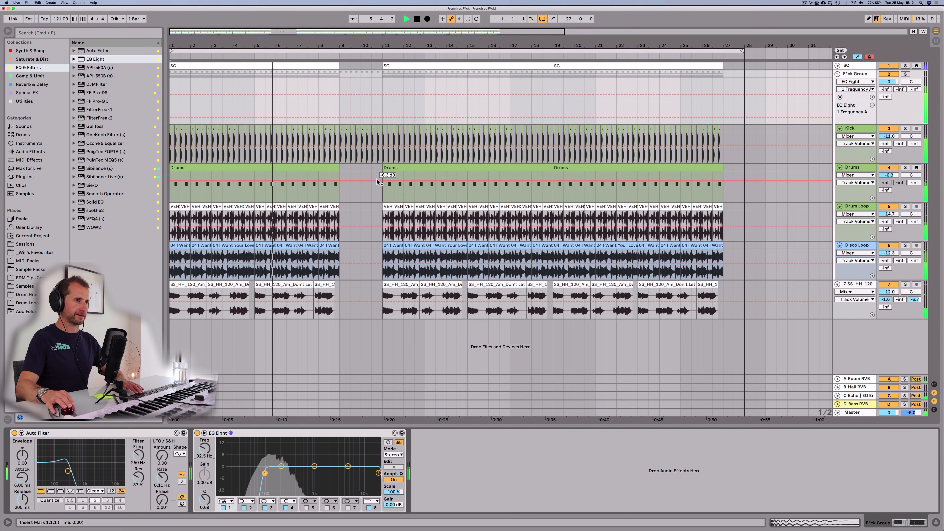
{"action": "left_click", "coordinate": [382, 95]}
{"action": "left_click_drag", "start_coordinate": [389, 94], "coordinate": [389, 101]}
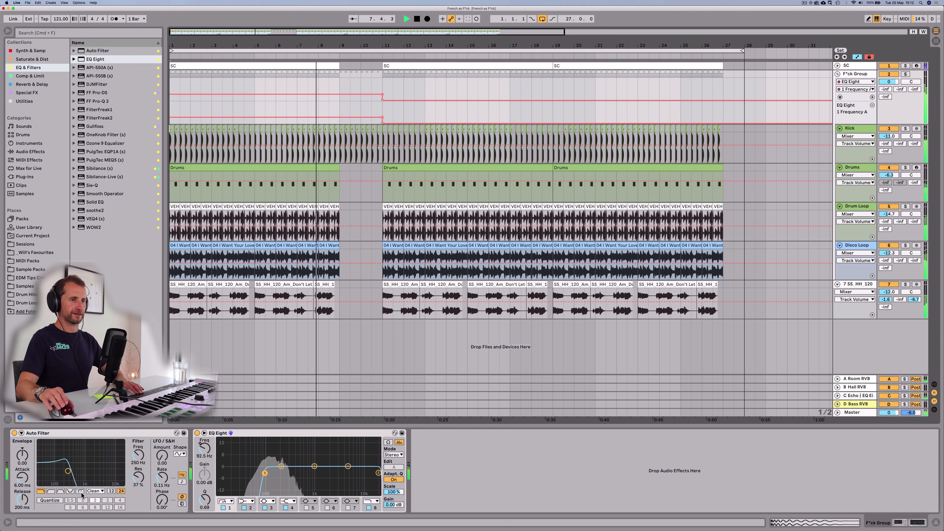
Automate the group's Auto Filter frequency in a new lane, ramping from bar 1 up to about 5.66 kHz at bar 9
{"action": "key", "text": "space"}
{"action": "right_click", "coordinate": [139, 457]}
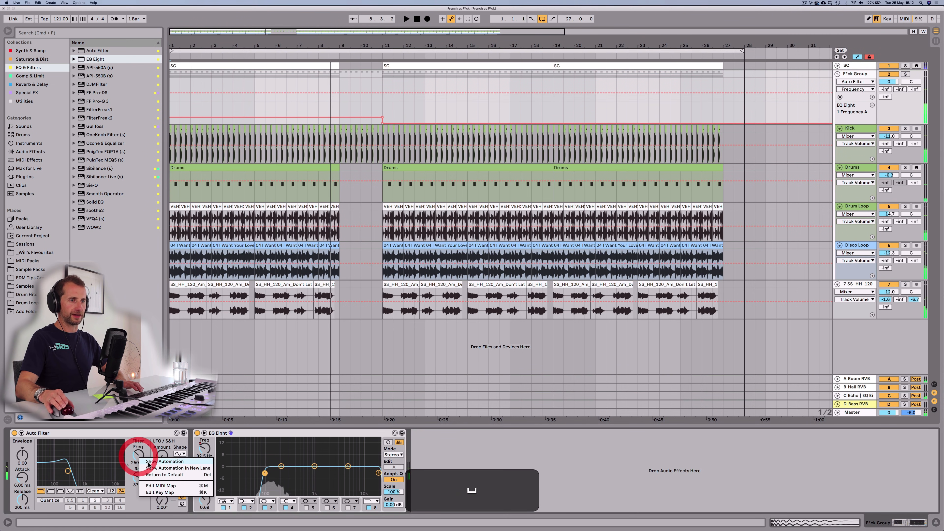
{"action": "left_click", "coordinate": [148, 468]}
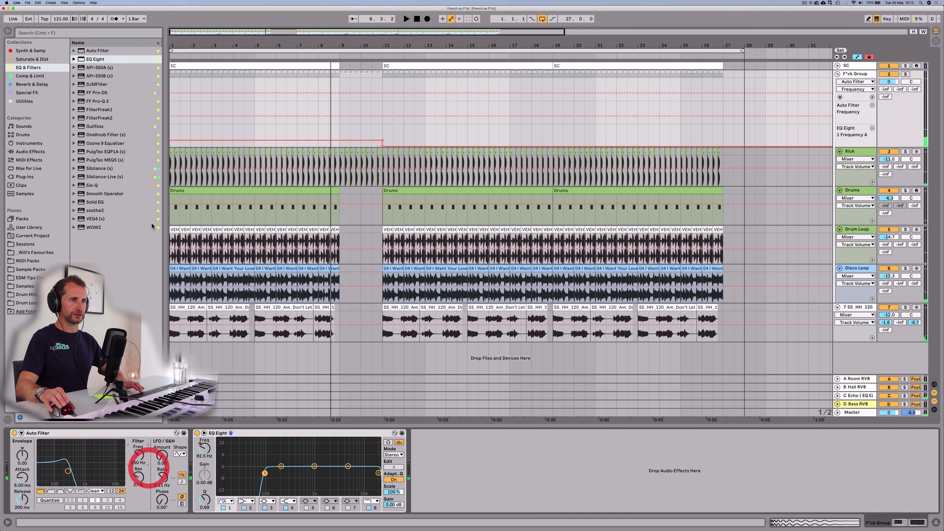
{"action": "left_click", "coordinate": [171, 116]}
{"action": "key", "text": "space"}
{"action": "left_click_drag", "start_coordinate": [339, 116], "coordinate": [339, 106]}
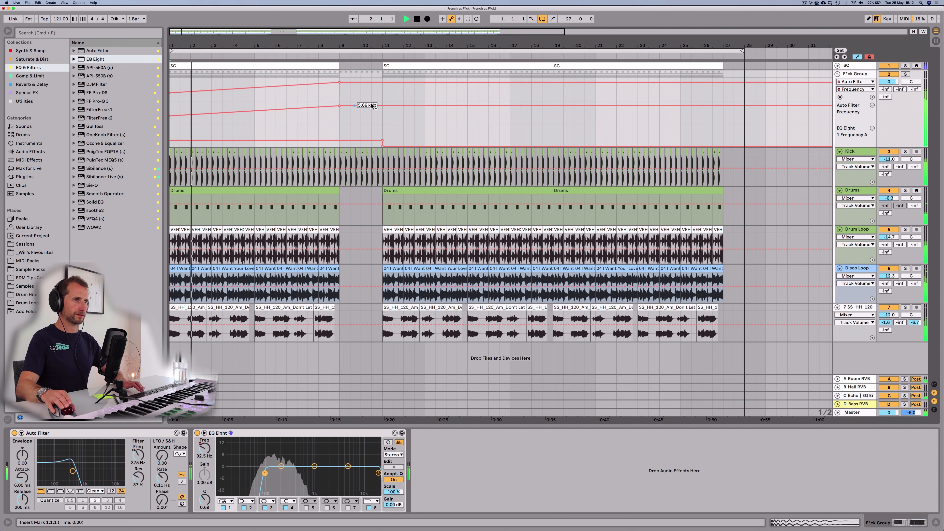
Add Auto Filter frequency breakpoints just before and at bar 11, raising the cutoff to 19.9 kHz, and stop playback
{"action": "left_click", "coordinate": [379, 106]}
{"action": "left_click", "coordinate": [378, 106]}
{"action": "left_click_drag", "start_coordinate": [382, 106], "coordinate": [382, 101]}
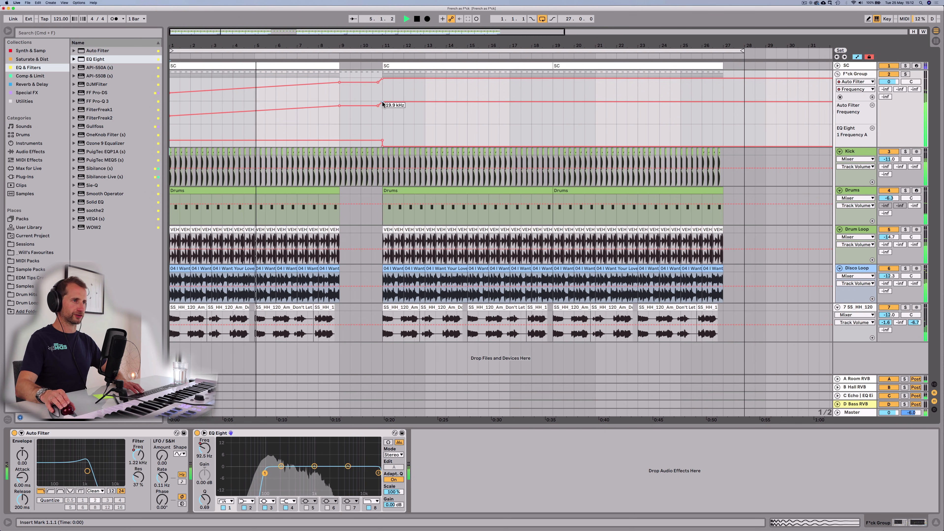
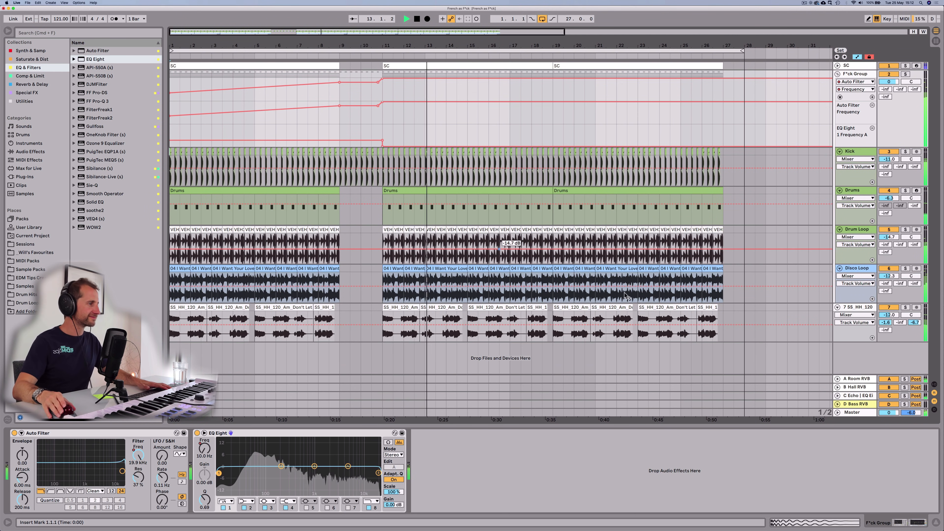
{"action": "key", "text": "space"}
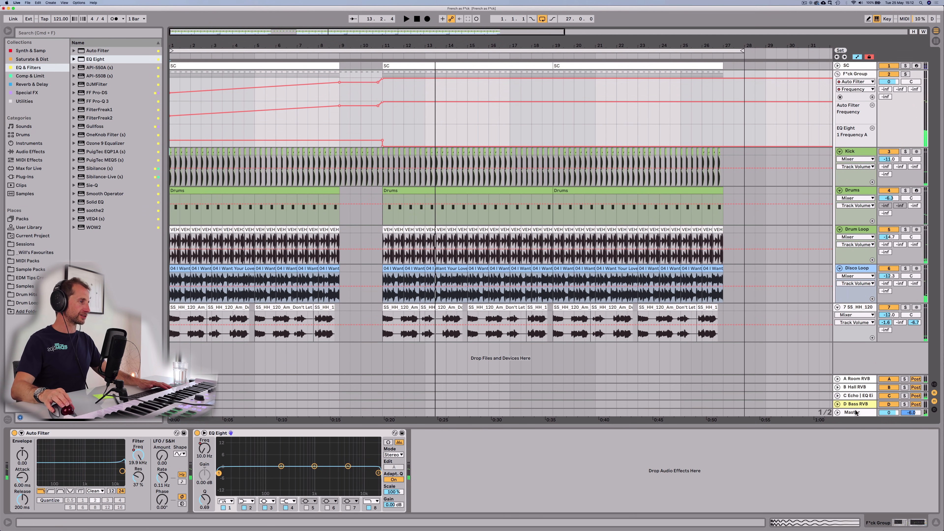
Automate the Master Utility's gain in a new lane, keeping it slightly lower before bar 11 and at 0.00 dB from there
{"action": "left_click", "coordinate": [852, 412]}
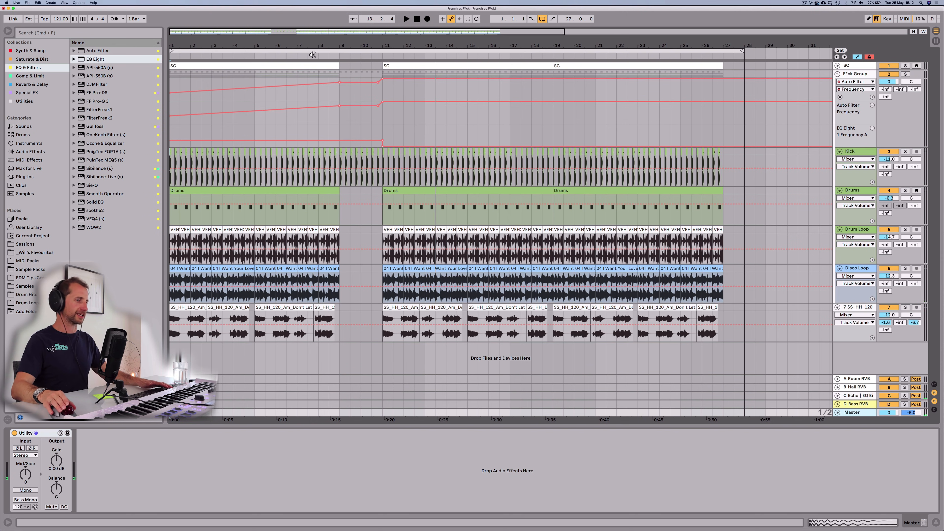
{"action": "left_click", "coordinate": [291, 54]}
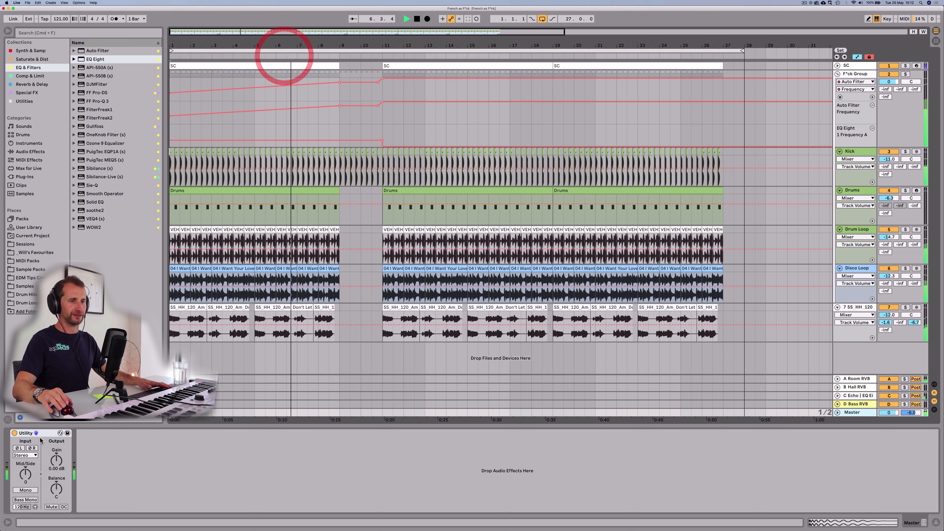
{"action": "right_click", "coordinate": [58, 466]}
{"action": "left_click", "coordinate": [60, 466]}
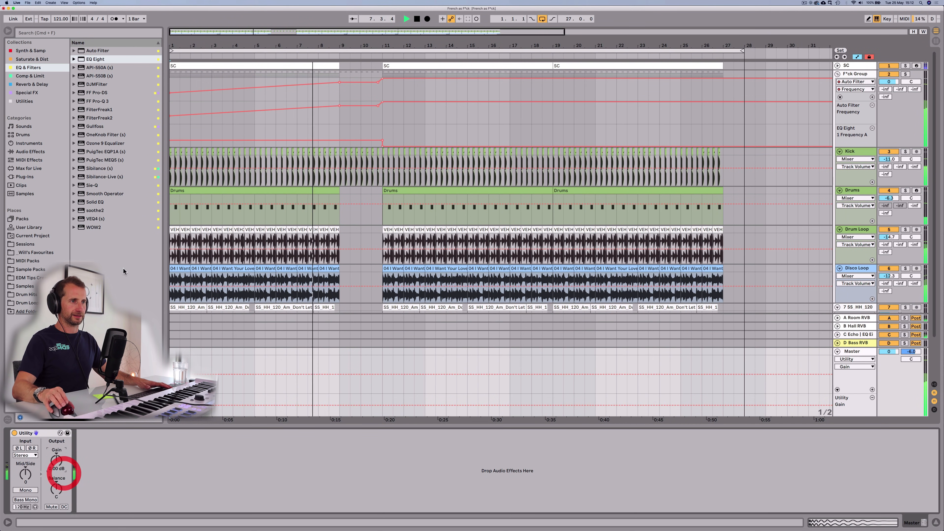
{"action": "left_click", "coordinate": [382, 405]}
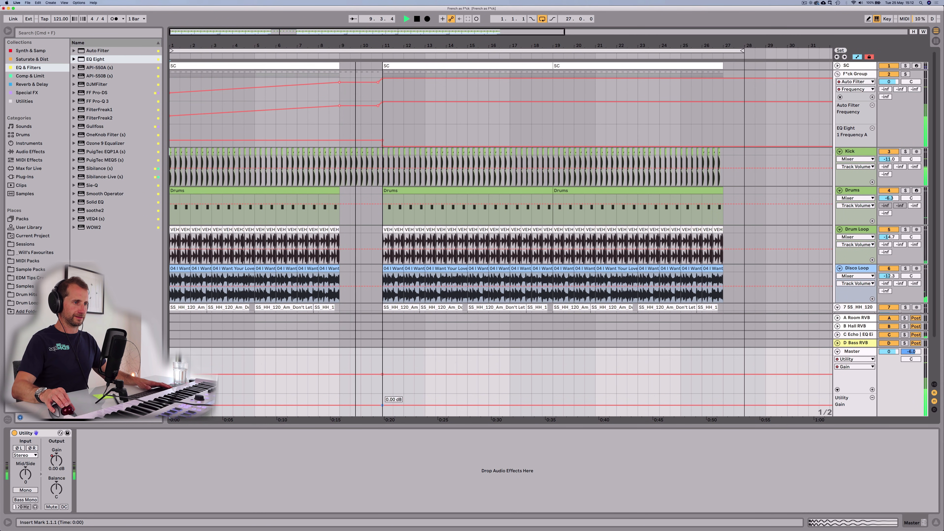
{"action": "left_click_drag", "start_coordinate": [382, 405], "coordinate": [382, 406]}
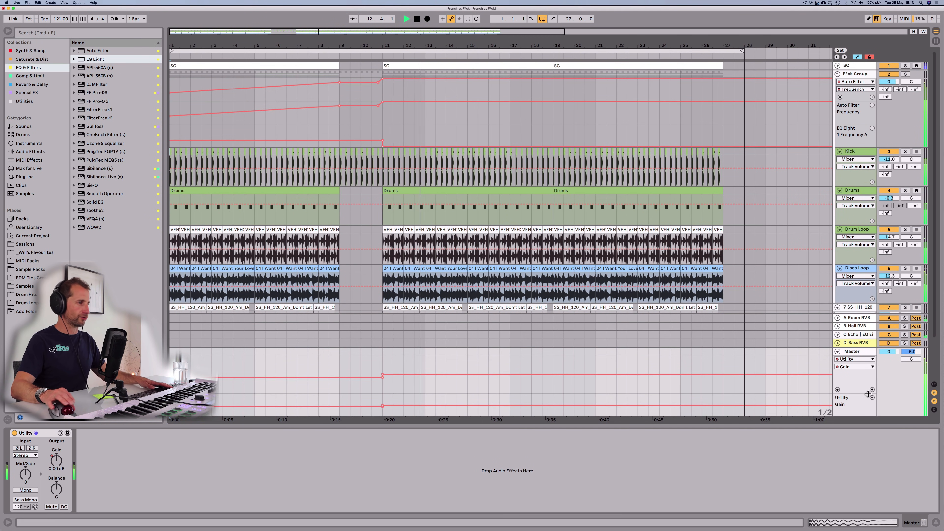
{"action": "key", "text": "space"}
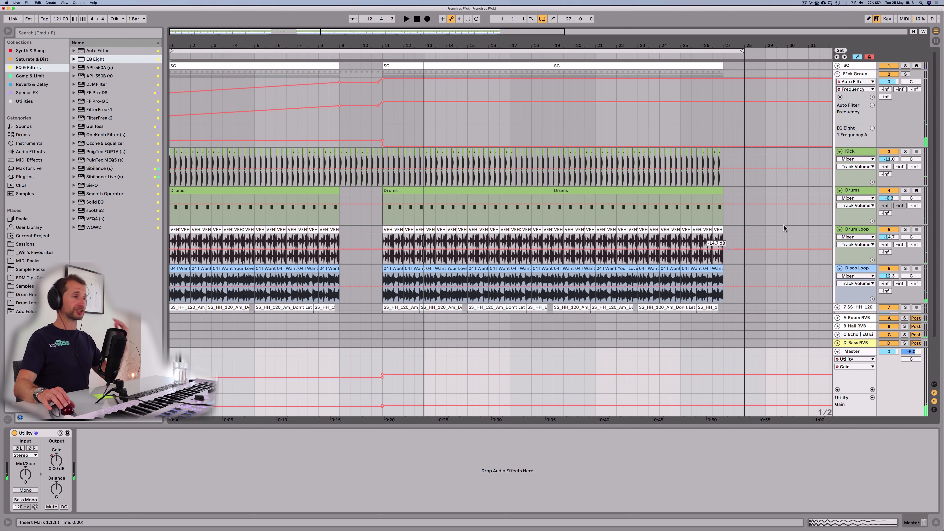
Fold the F*ck Group to loop the four bars from bar 11 to 15, and save the set
{"action": "left_click", "coordinate": [846, 76]}
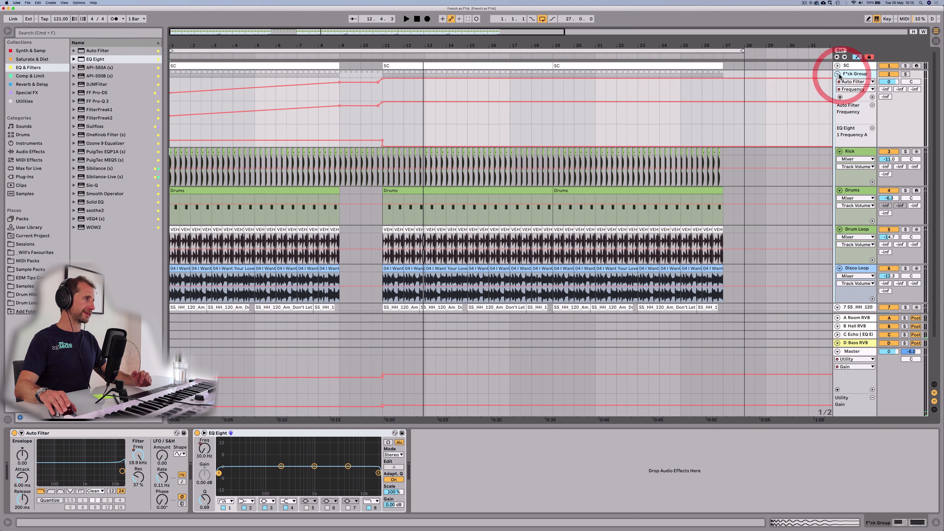
{"action": "left_click", "coordinate": [837, 73]}
{"action": "left_click", "coordinate": [869, 359]}
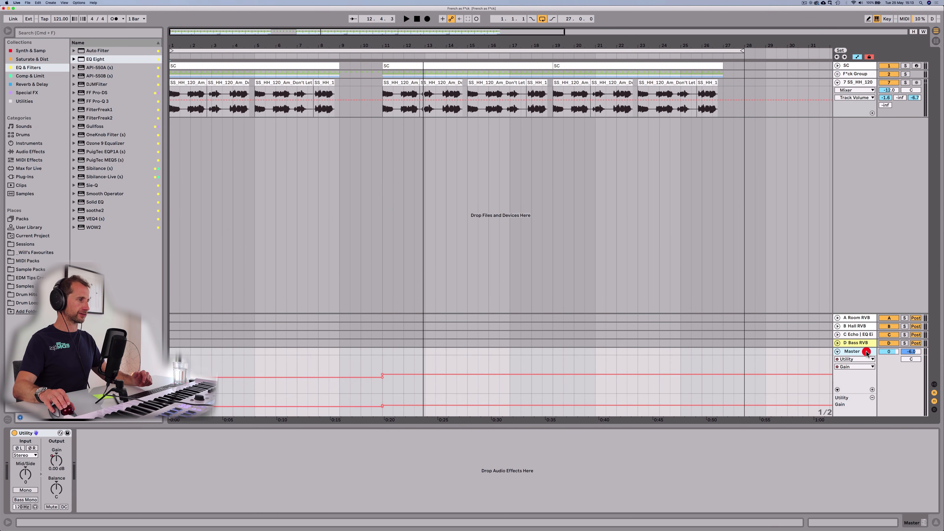
{"action": "left_click_drag", "start_coordinate": [380, 108], "coordinate": [461, 105]}
{"action": "key", "text": "super+l"}
{"action": "key", "text": "space"}
{"action": "left_click", "coordinate": [862, 350]}
{"action": "key", "text": "space"}
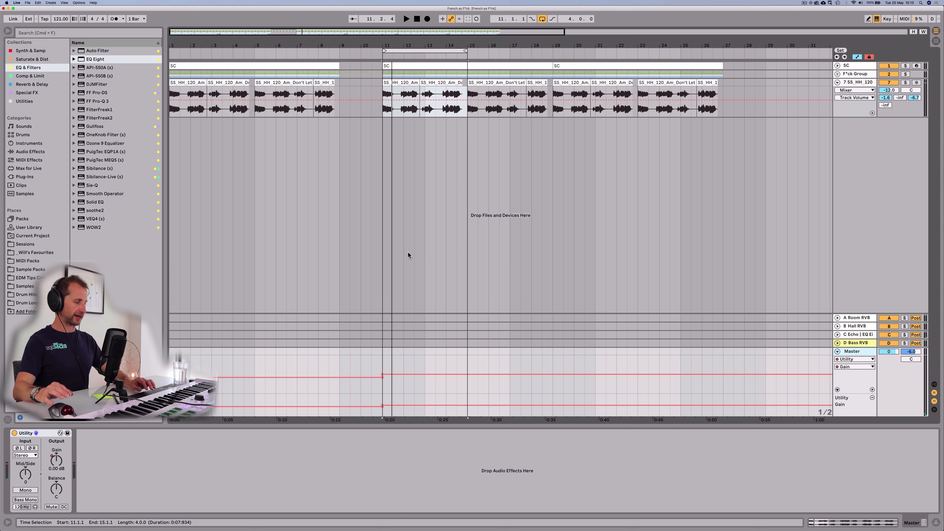
{"action": "key", "text": "super+s"}
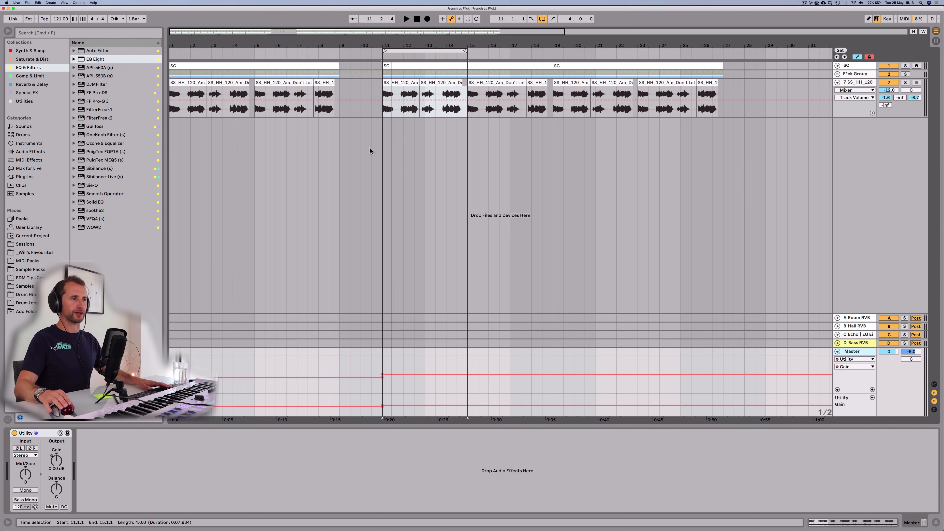
Add a Glue Compressor after the Utility on the Master track
{"action": "key", "text": "space"}
{"action": "left_click", "coordinate": [25, 77]}
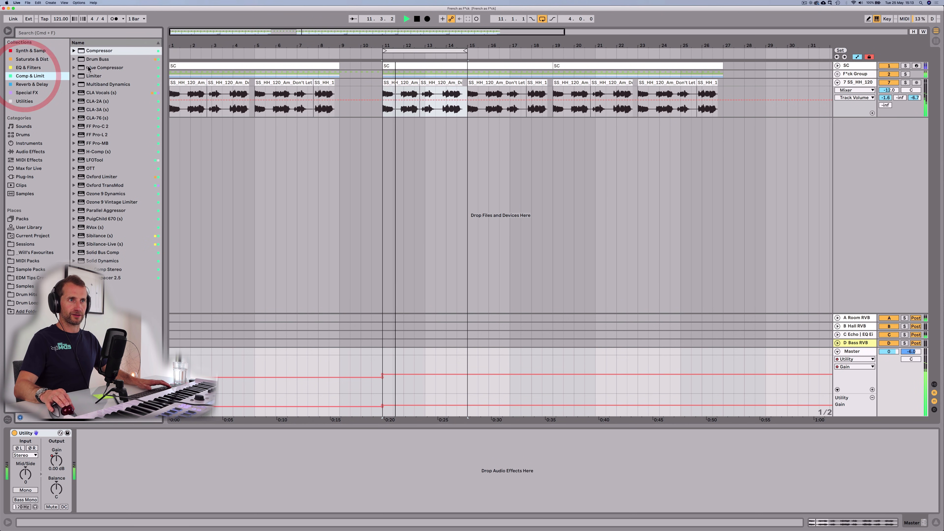
{"action": "left_click_drag", "start_coordinate": [91, 70], "coordinate": [175, 474]}
{"action": "key", "text": "space"}
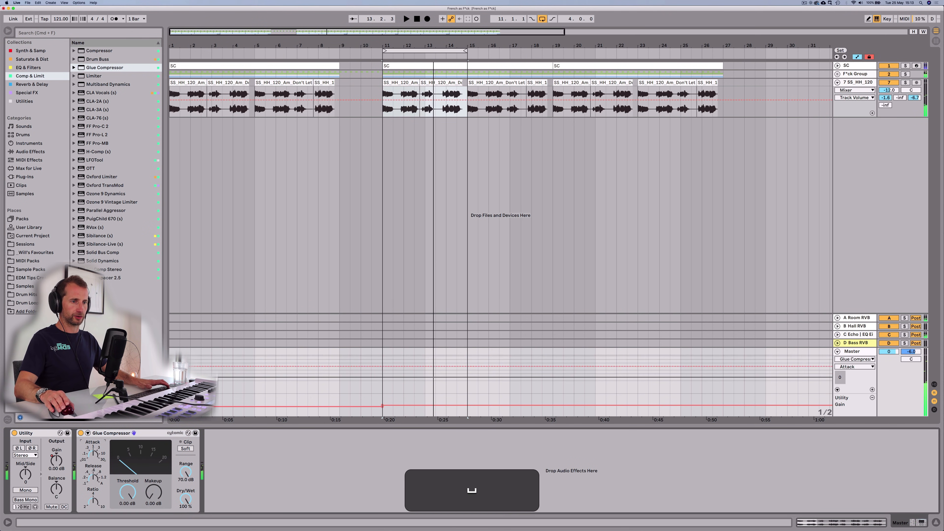
Set the Glue Compressor's threshold to -25.7 dB and makeup to 5.40 dB, adjust its attack and release, and enable soft clipping
{"action": "key", "text": "space"}
{"action": "left_click_drag", "start_coordinate": [124, 491], "coordinate": [124, 492]}
{"action": "left_click", "coordinate": [95, 480]}
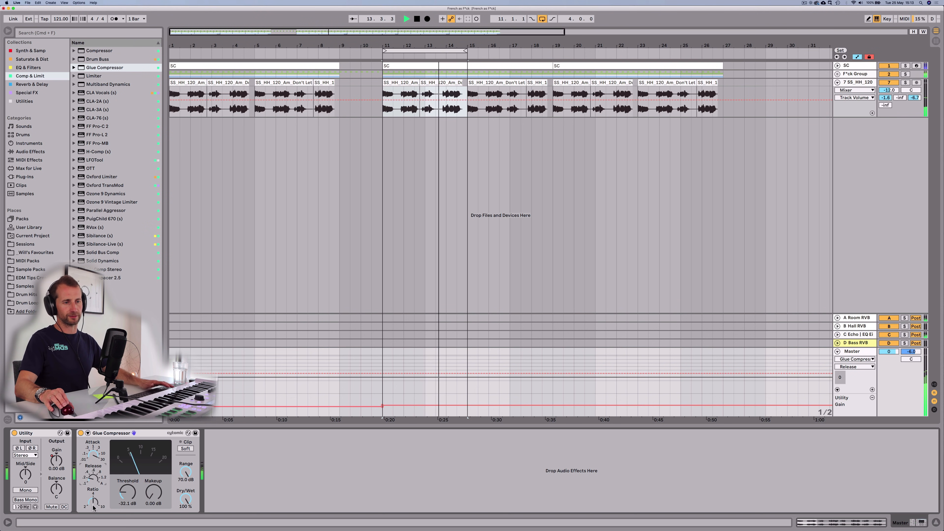
{"action": "left_click_drag", "start_coordinate": [129, 499], "coordinate": [129, 488]}
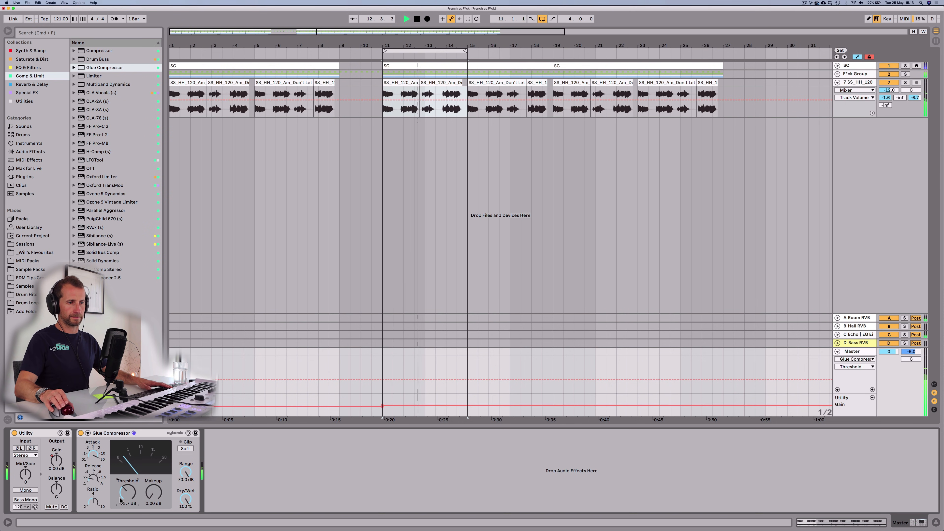
{"action": "left_click", "coordinate": [99, 504]}
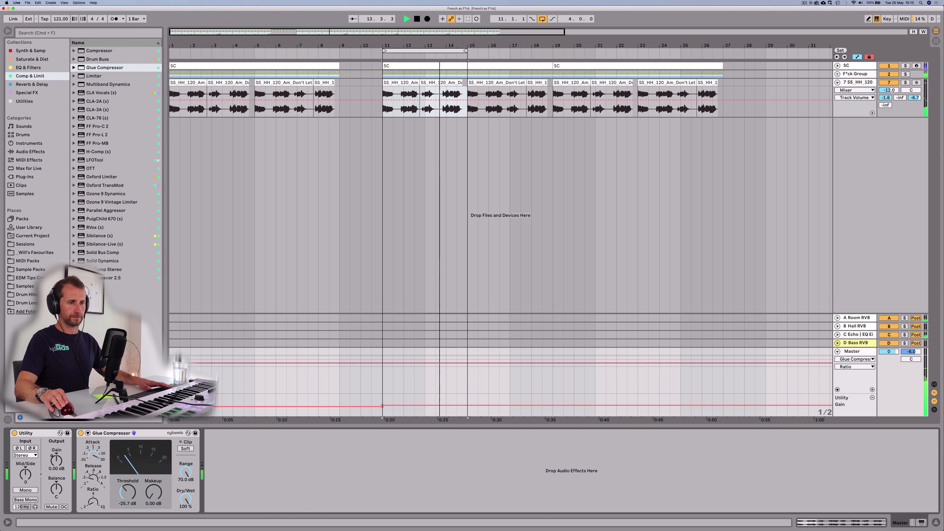
{"action": "left_click_drag", "start_coordinate": [153, 492], "coordinate": [153, 487]}
{"action": "left_click", "coordinate": [184, 448]}
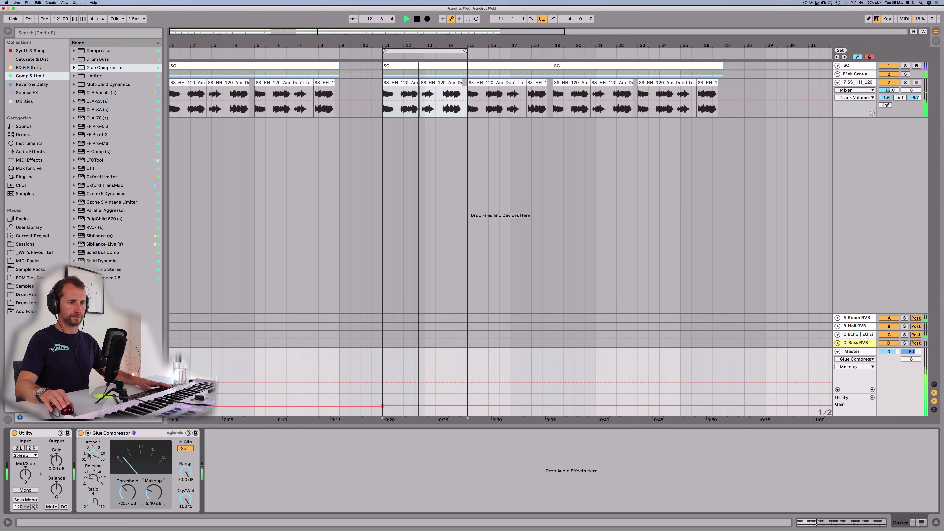
Compare the master with the Glue Compressor bypassed and active, and set its dry/wet mix to 64 %
{"action": "left_click", "coordinate": [81, 434]}
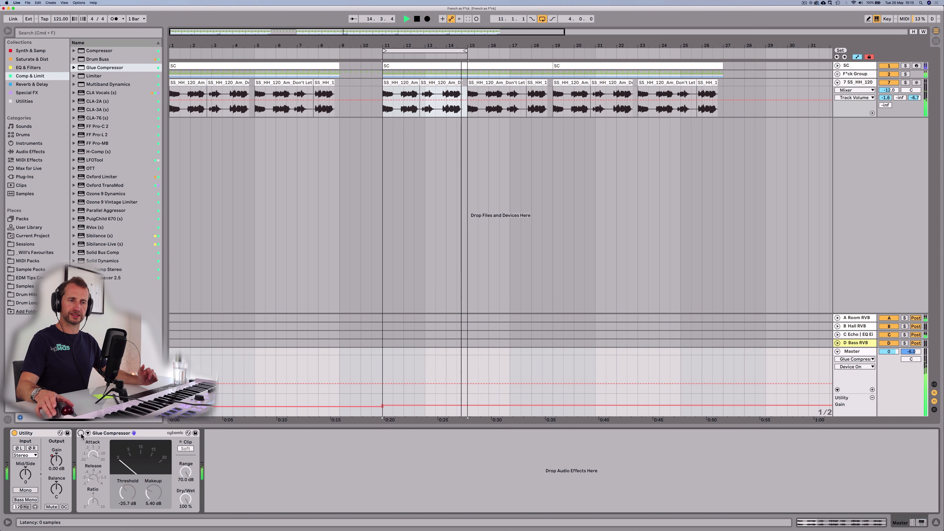
{"action": "left_click", "coordinate": [81, 433]}
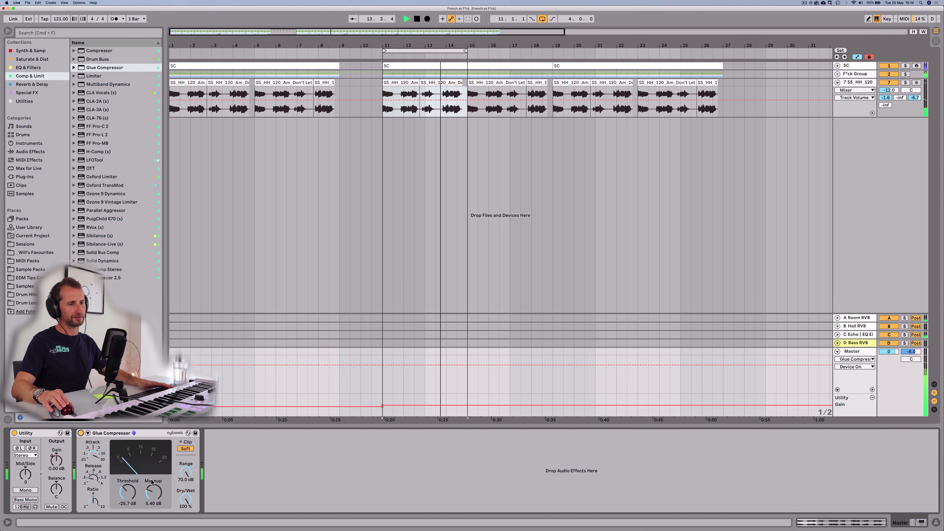
{"action": "left_click_drag", "start_coordinate": [183, 497], "coordinate": [183, 513]}
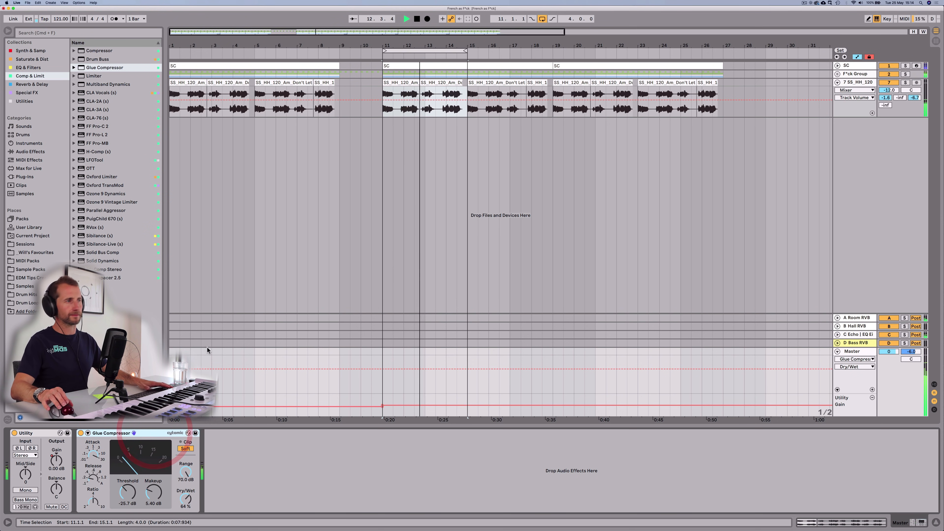
{"action": "key", "text": "space"}
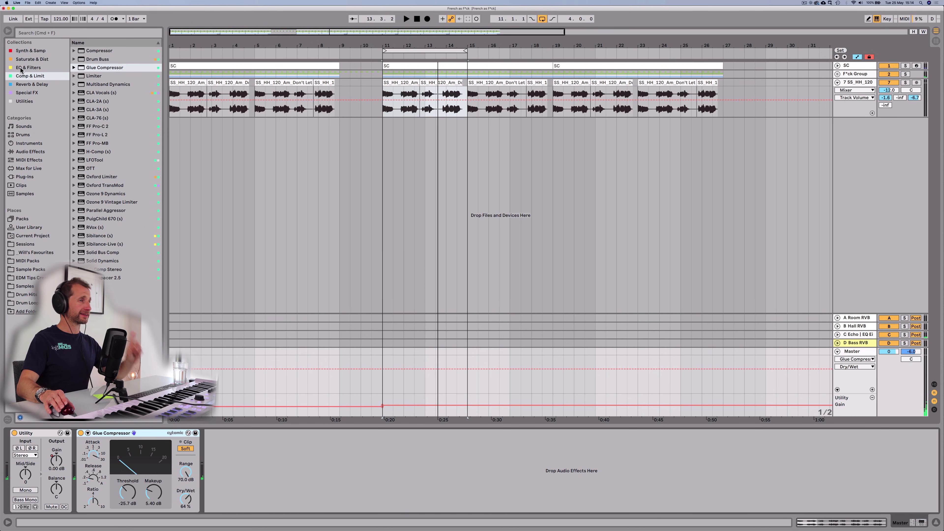
Add a Limiter after the Glue Compressor on the Master track, set its gain to 5.90 dB, and audition the loop
{"action": "left_click", "coordinate": [28, 76]}
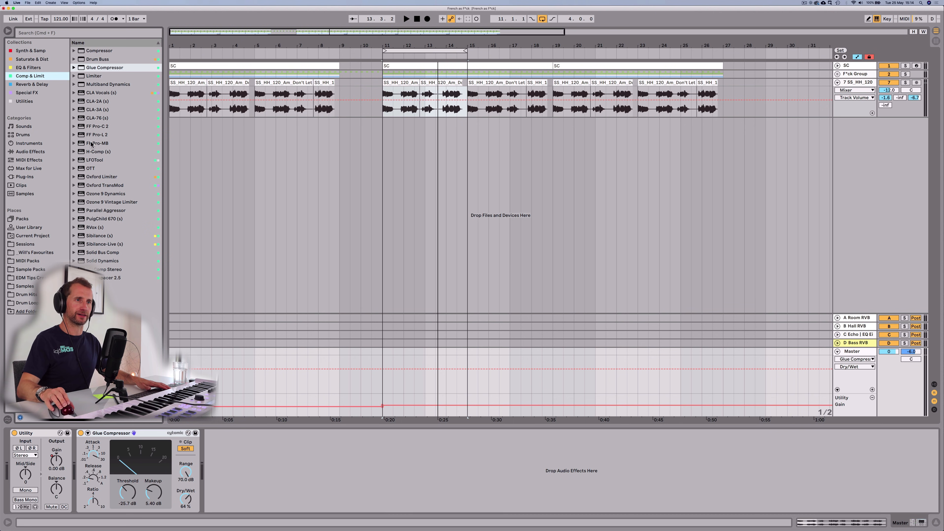
{"action": "left_click", "coordinate": [88, 76]}
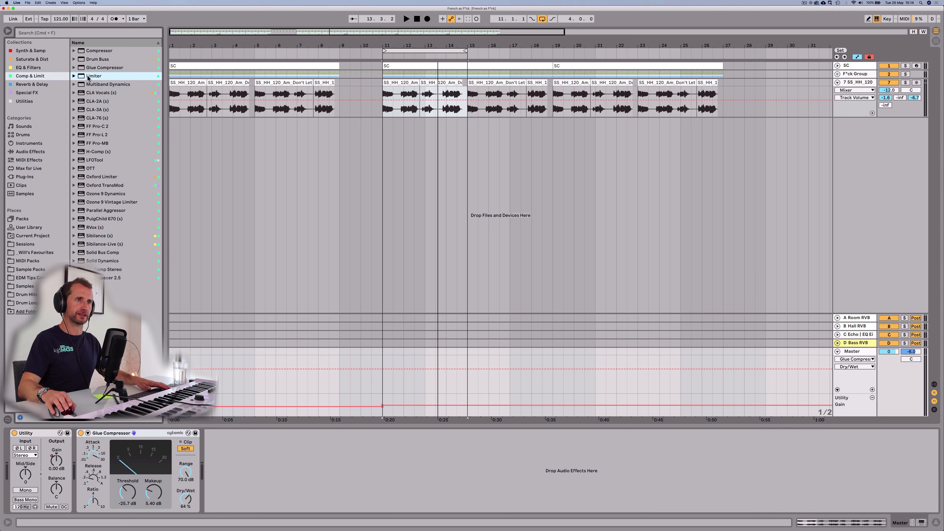
{"action": "left_click_drag", "start_coordinate": [259, 463], "coordinate": [219, 443]}
{"action": "key", "text": "space"}
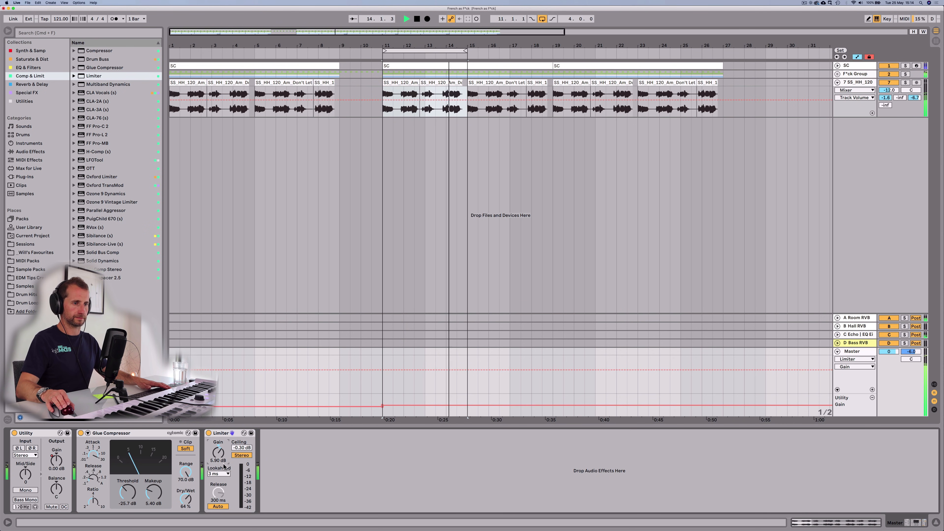
{"action": "key", "text": "space"}
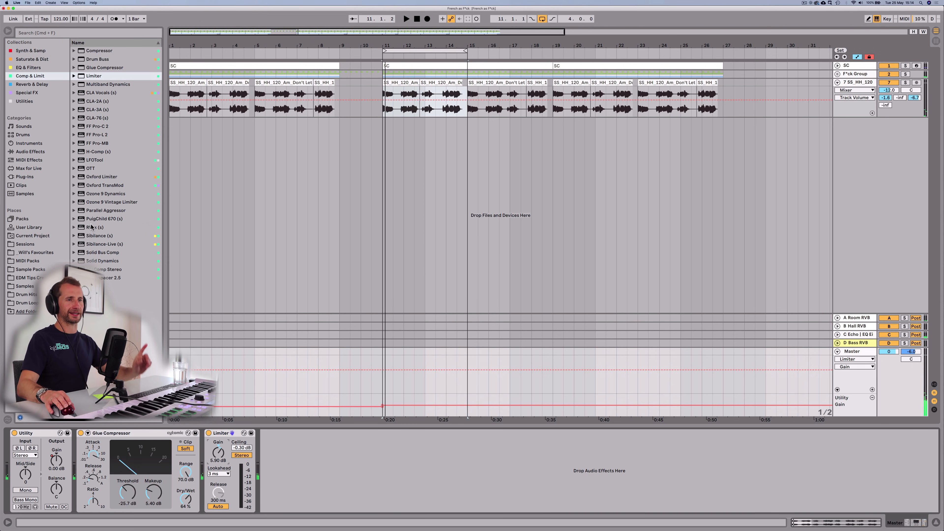
Insert a PuigTec EQP1A equalizer between the Utility and the Glue Compressor on the Master track, and move its window over the arrangement
{"action": "left_click", "coordinate": [101, 189]}
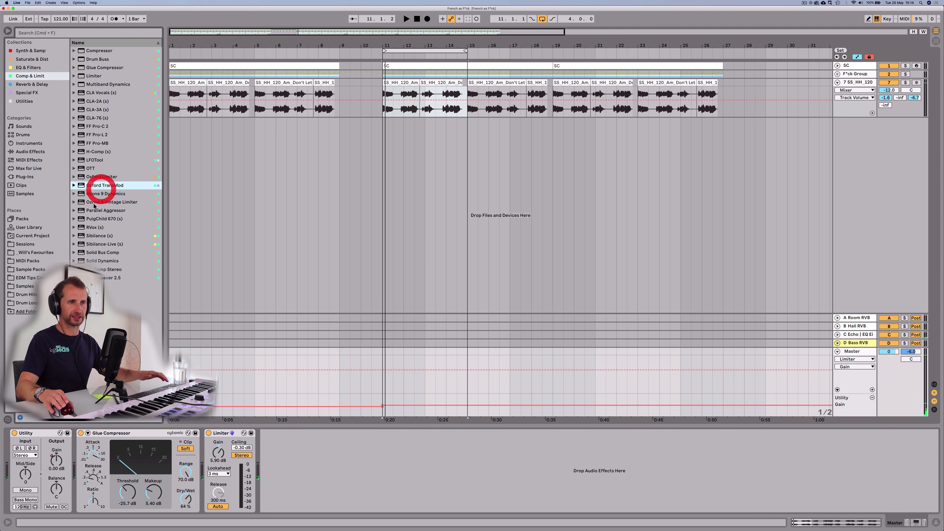
{"action": "left_click", "coordinate": [91, 226]}
{"action": "key", "text": "Down"}
{"action": "key", "text": "Up"}
{"action": "key", "text": "Up"}
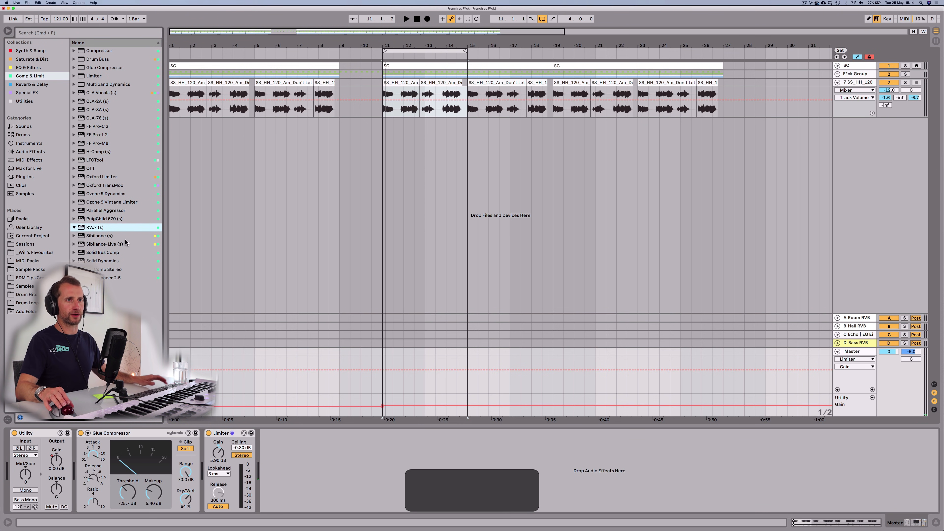
{"action": "left_click", "coordinate": [22, 71]}
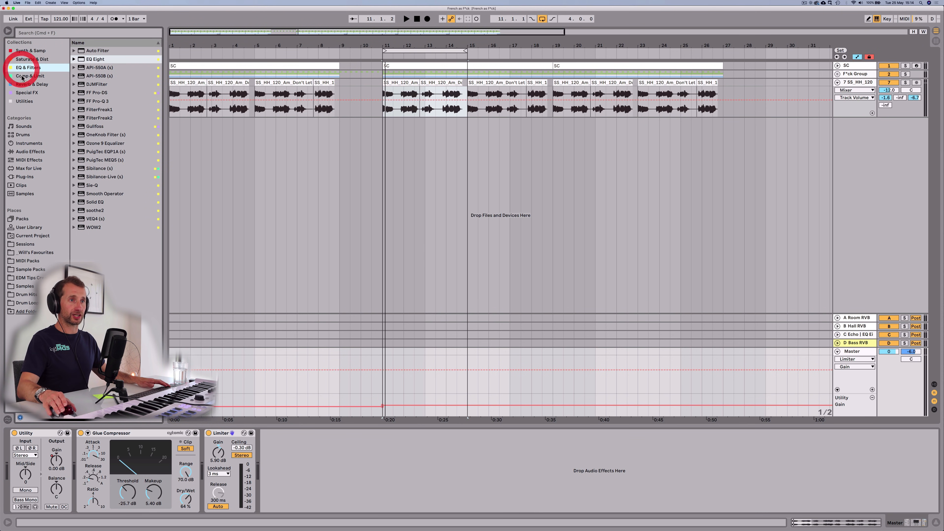
{"action": "left_click", "coordinate": [101, 153]}
{"action": "key", "text": "Up"}
{"action": "left_click_drag", "start_coordinate": [104, 154], "coordinate": [77, 452]}
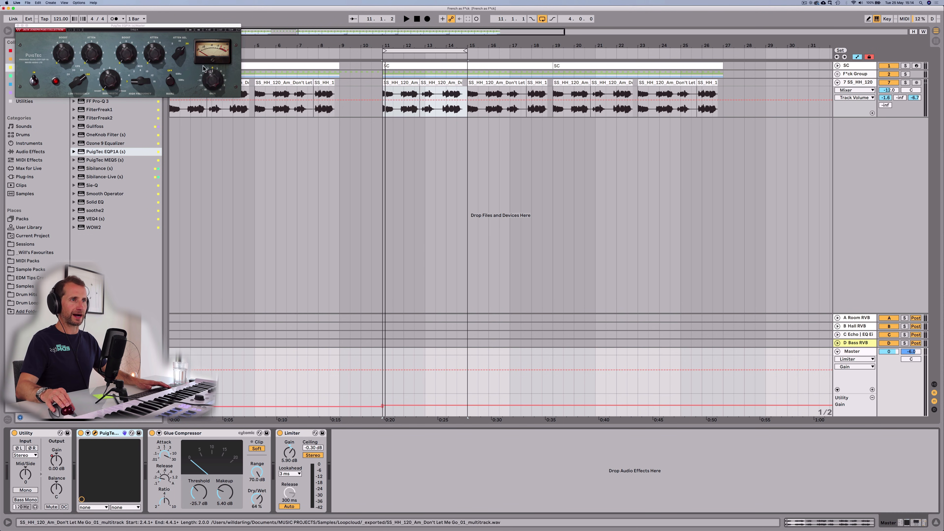
{"action": "left_click_drag", "start_coordinate": [173, 25], "coordinate": [525, 183]}
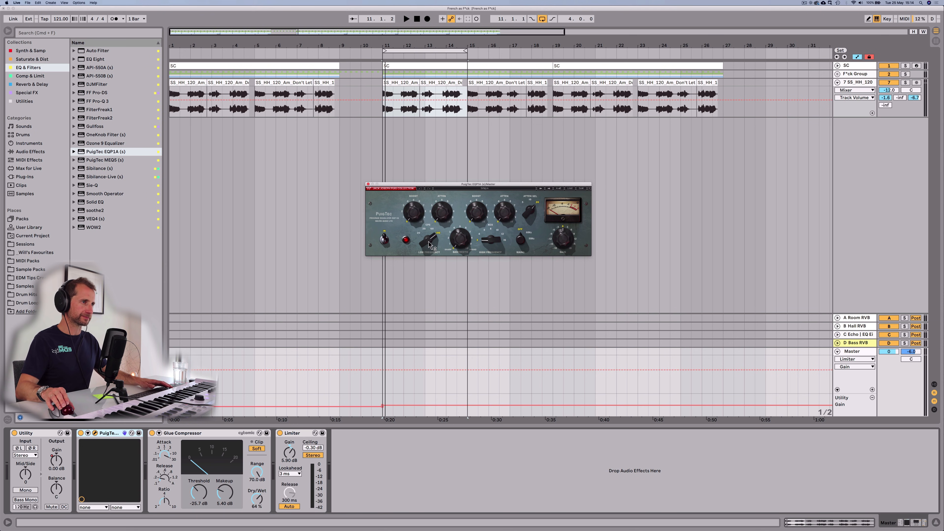
Change the PuigTec EQP1A's low frequency and raise its low boost while auditioning the loop
{"action": "left_click_drag", "start_coordinate": [428, 239], "coordinate": [430, 245]}
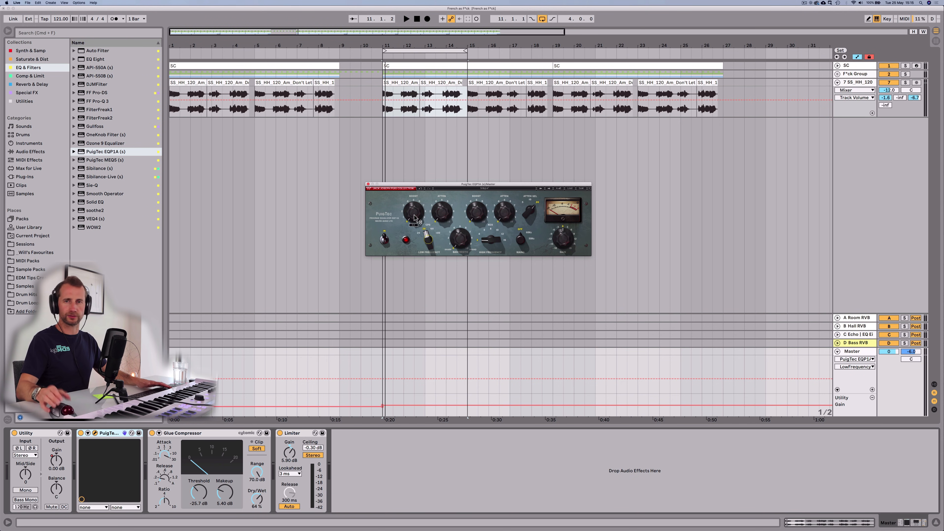
{"action": "key", "text": "space"}
{"action": "left_click_drag", "start_coordinate": [414, 215], "coordinate": [414, 196]}
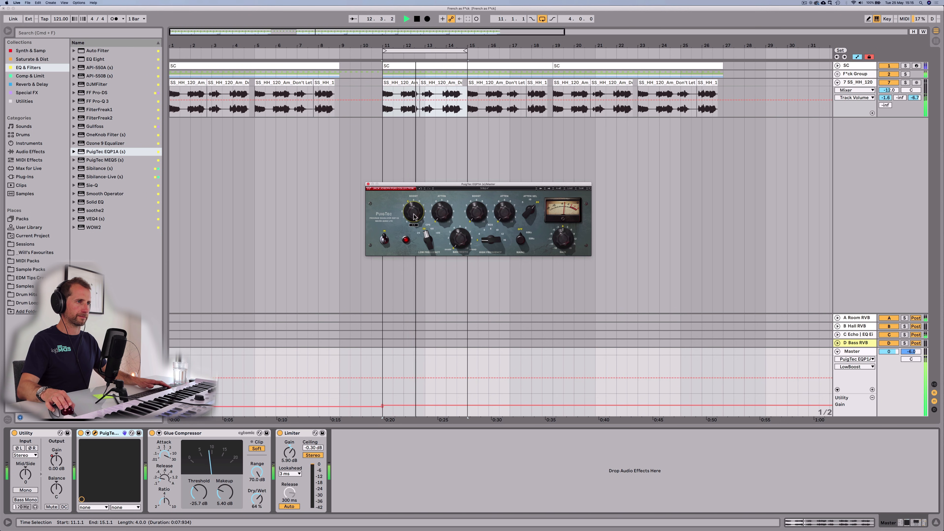
{"action": "left_click", "coordinate": [432, 238]}
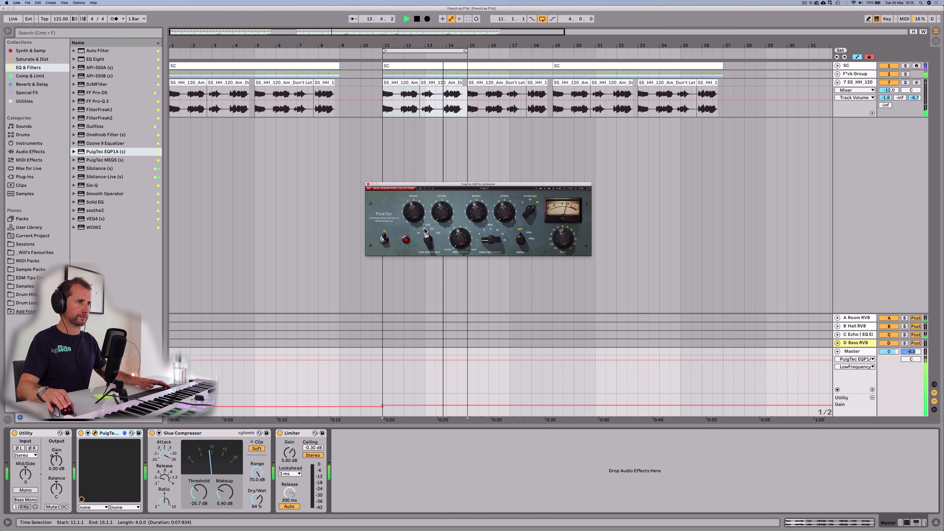
{"action": "key", "text": "space"}
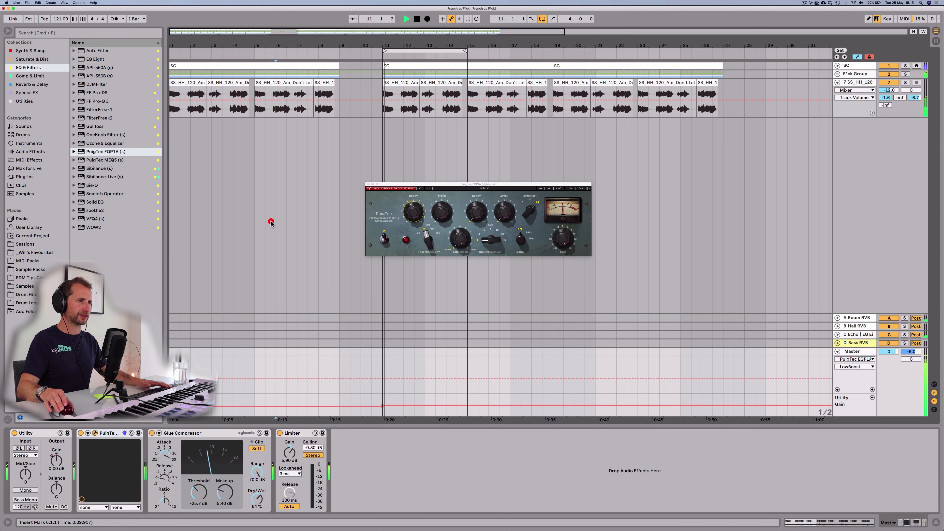
Adjust the PuigTec EQP1A's low attenuation, and compare the playing master with the equalizer bypassed and active
{"action": "left_click", "coordinate": [272, 221]}
{"action": "key", "text": "space"}
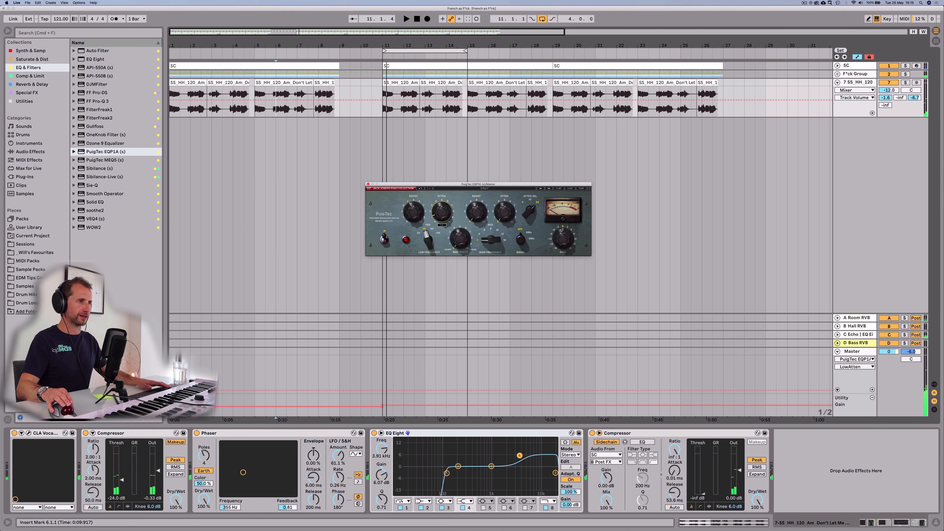
{"action": "left_click", "coordinate": [326, 228]}
{"action": "left_click", "coordinate": [858, 352]}
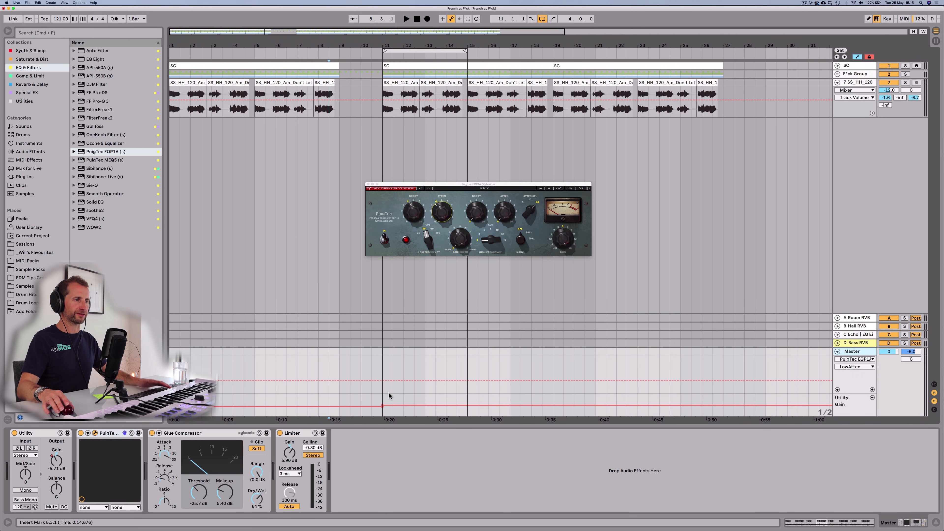
{"action": "key", "text": "space"}
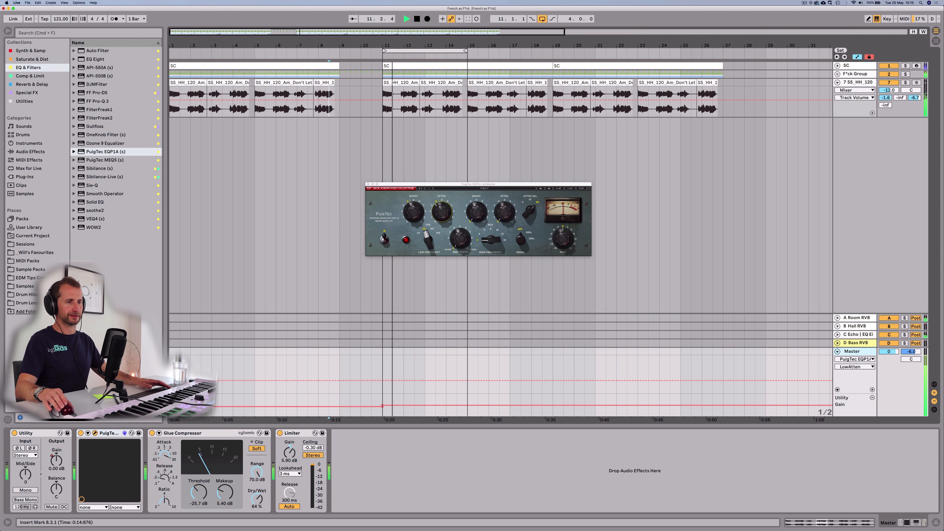
{"action": "left_click", "coordinate": [81, 434]}
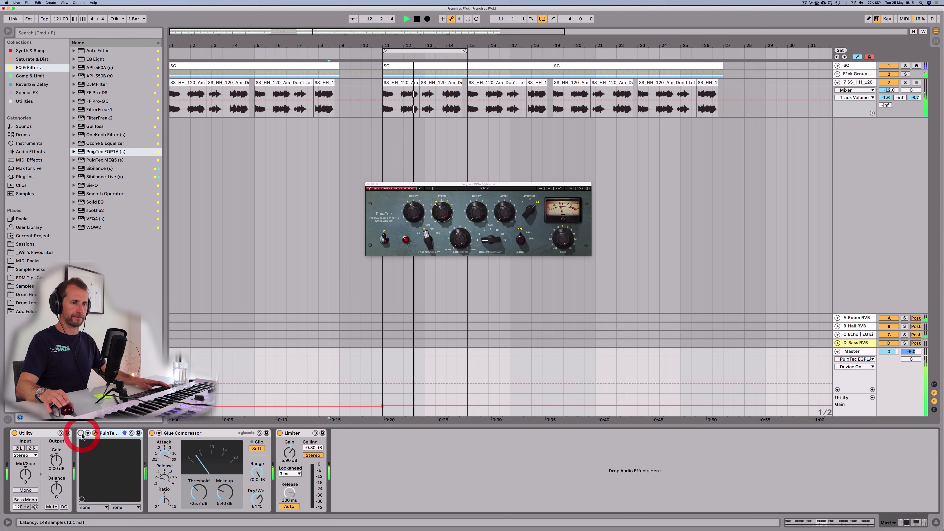
{"action": "left_click", "coordinate": [82, 434]}
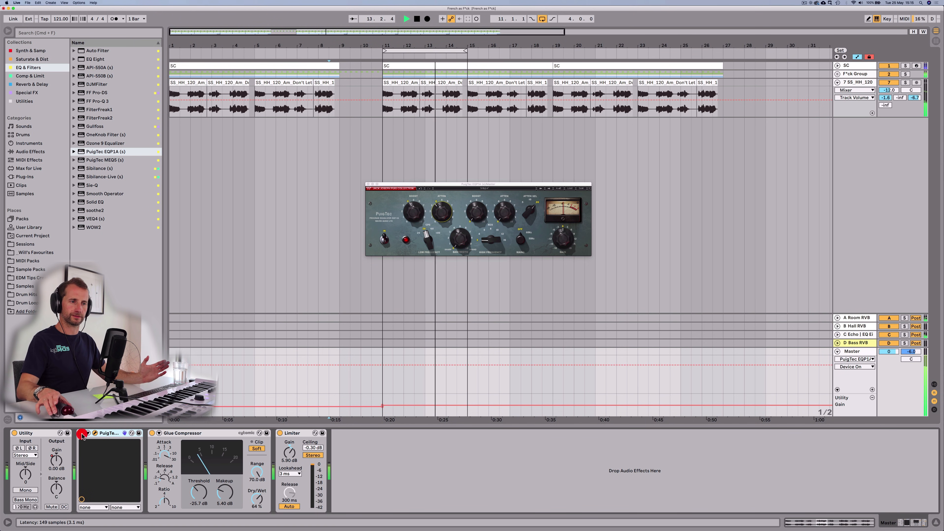
Refine the PuigTec EQP1A's low end, change its high frequency, and raise its high boost
{"action": "left_click", "coordinate": [408, 212]}
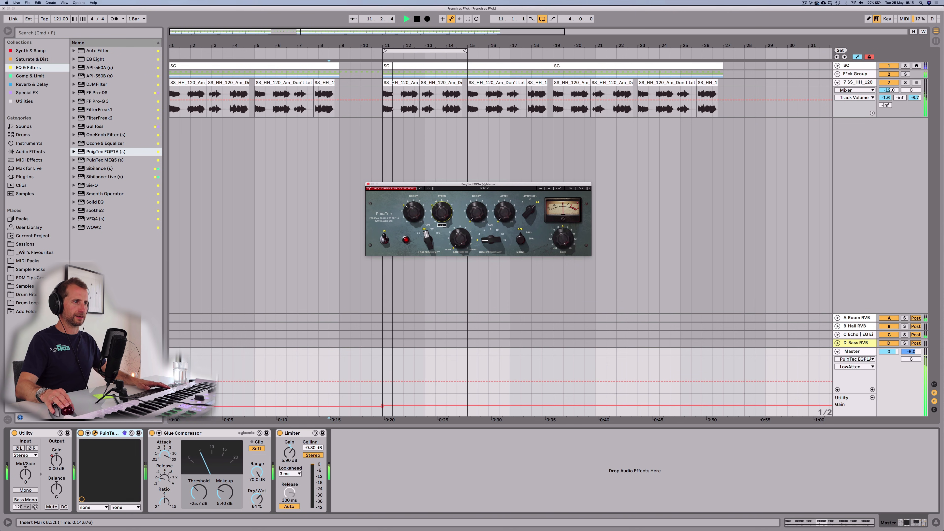
{"action": "left_click", "coordinate": [497, 231]}
{"action": "left_click_drag", "start_coordinate": [476, 212], "coordinate": [476, 193]}
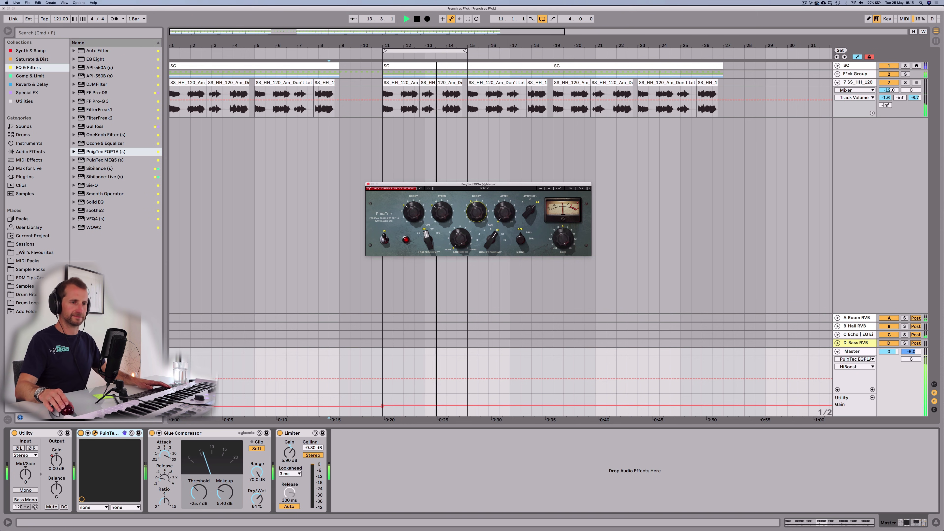
Set the Glue Compressor's threshold to -21.0 dB and check its soft clipping during playback
{"action": "left_click", "coordinate": [196, 494]}
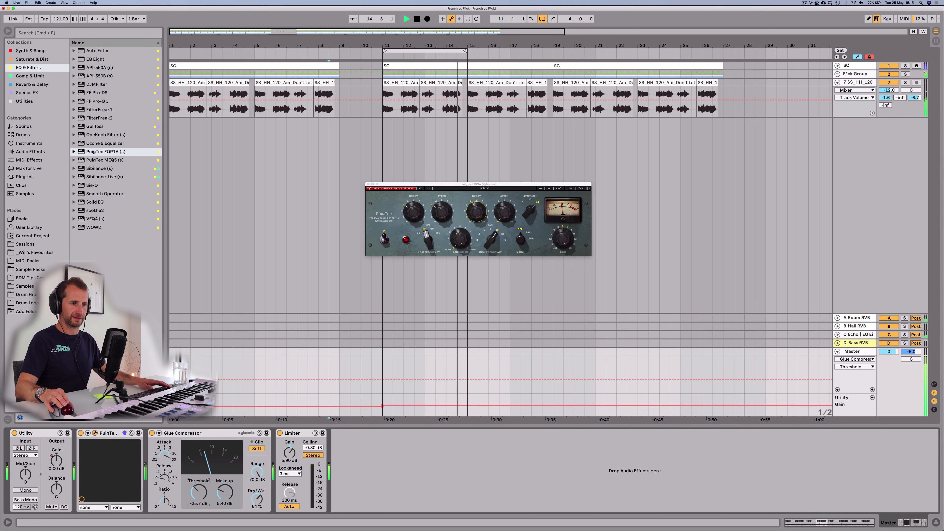
{"action": "left_click_drag", "start_coordinate": [198, 492], "coordinate": [198, 484]}
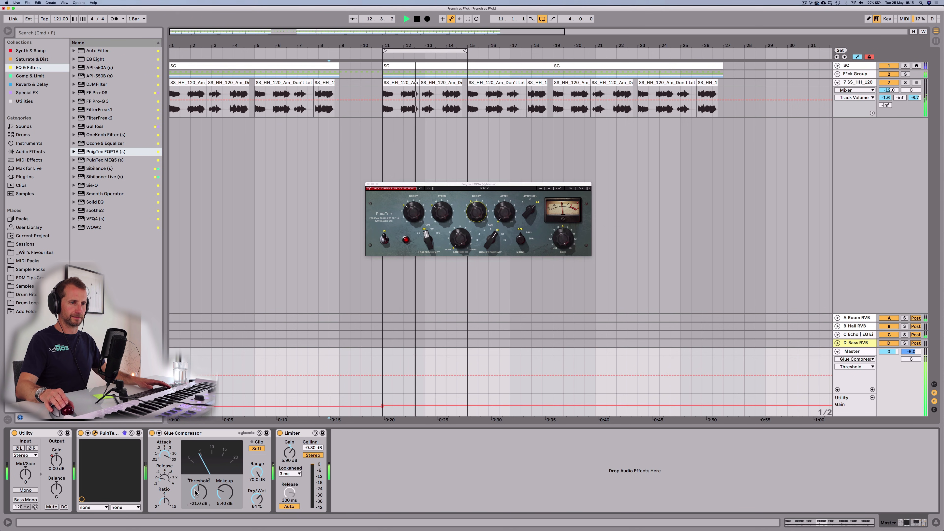
{"action": "left_click", "coordinate": [256, 448]}
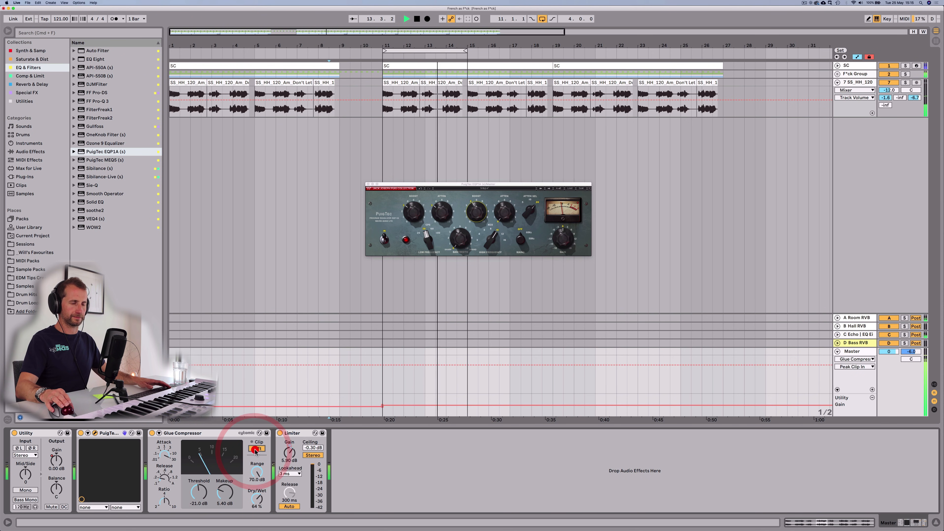
Group the PuigTec EQP1A, Glue Compressor and Limiter on the Master track into one Audio Effect Rack
{"action": "key", "text": "space"}
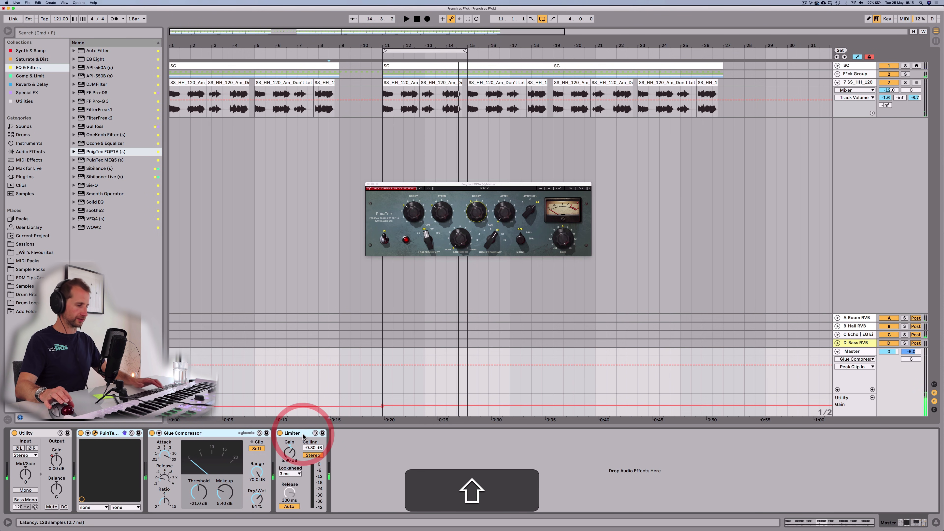
{"action": "key", "text": "cmd+g"}
{"action": "key", "text": "space"}
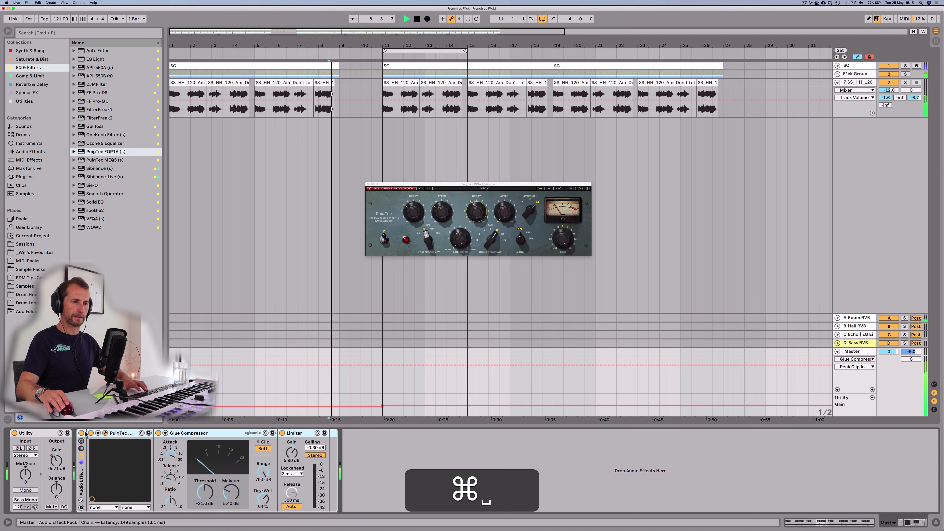
{"action": "key", "text": "space"}
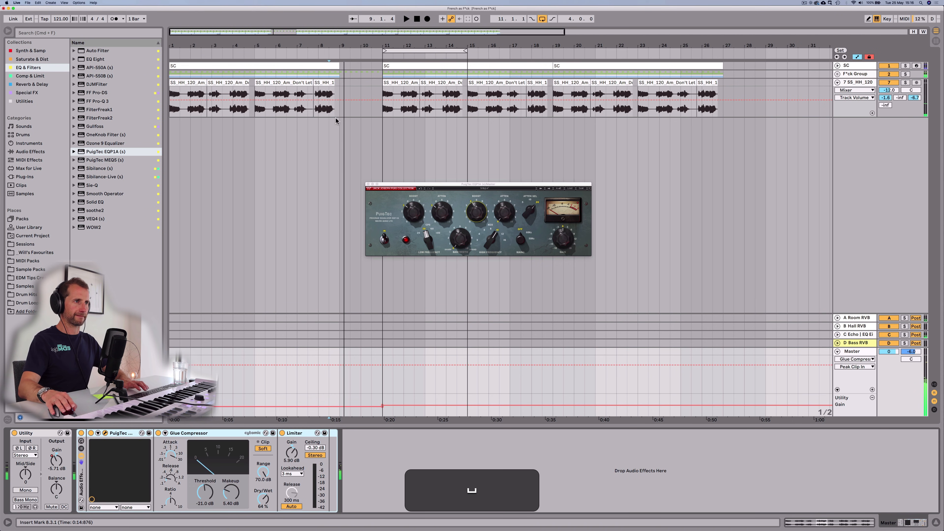
Play from bar 11 and compare the master with the whole Audio Effect Rack bypassed and active
{"action": "left_click", "coordinate": [386, 131]}
{"action": "key", "text": "space"}
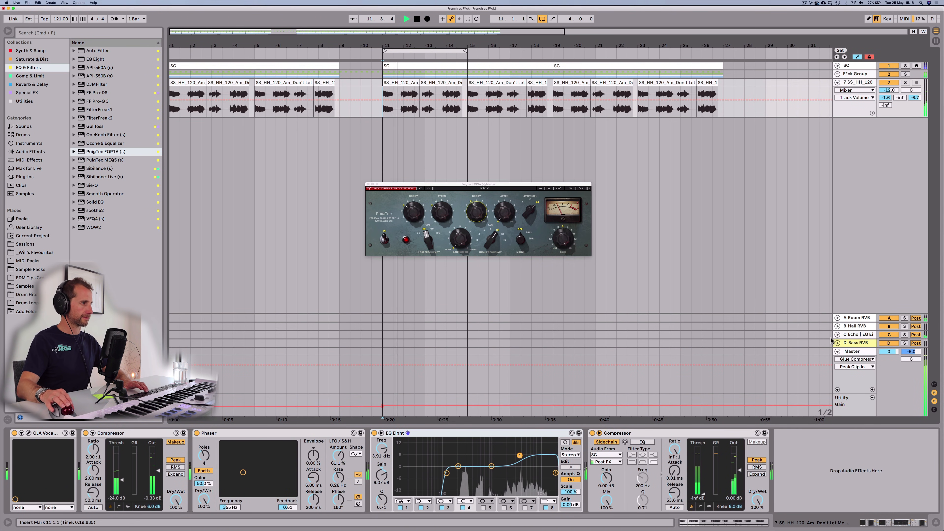
{"action": "left_click", "coordinate": [873, 355]}
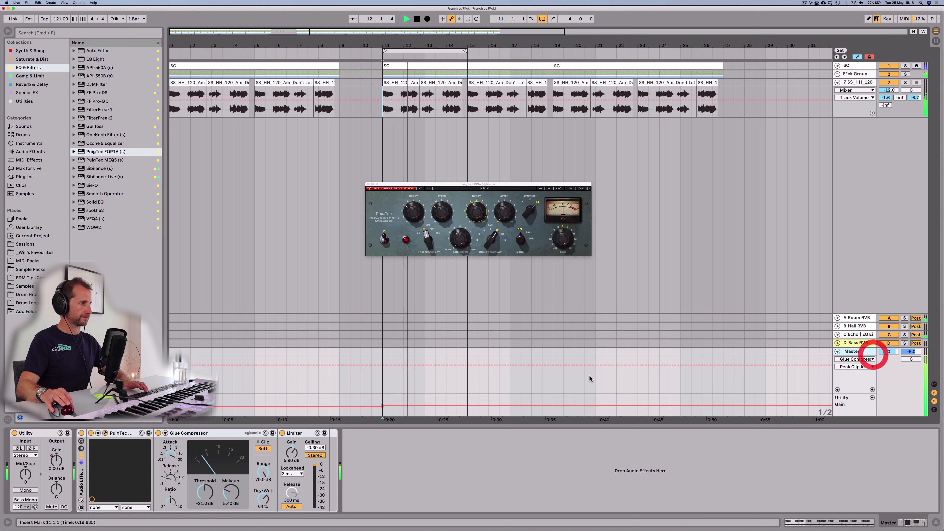
{"action": "left_click", "coordinate": [80, 433]}
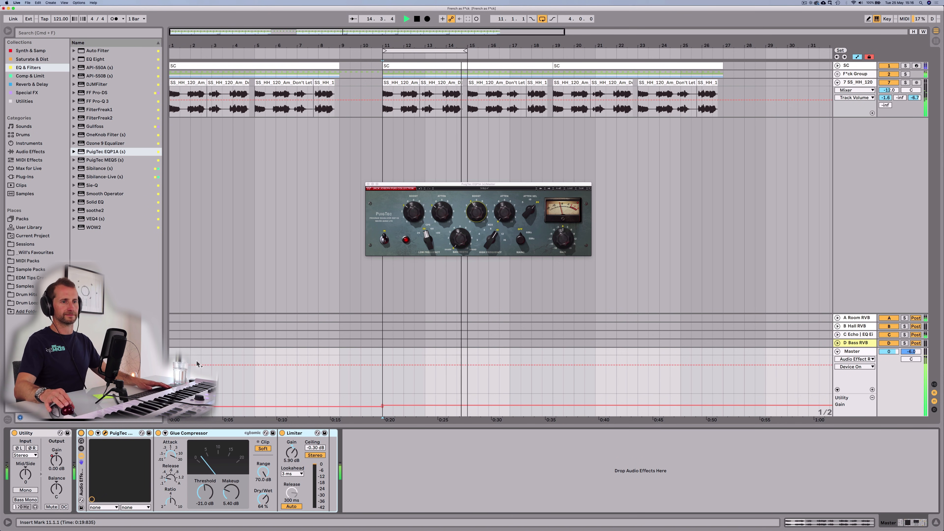
{"action": "key", "text": "space"}
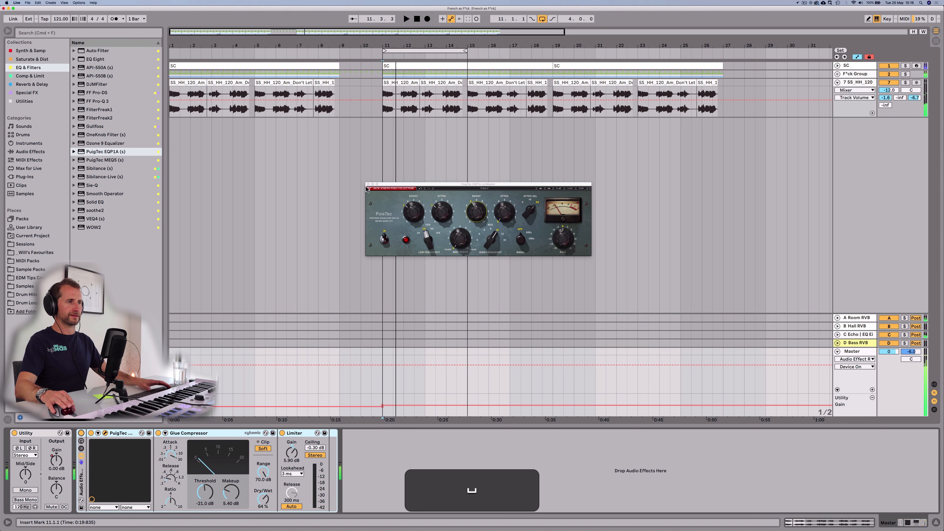
Close the PuigTec EQP1A window and set the loop to run 52 bars from bar 1 to bar 53
{"action": "left_click", "coordinate": [368, 185]}
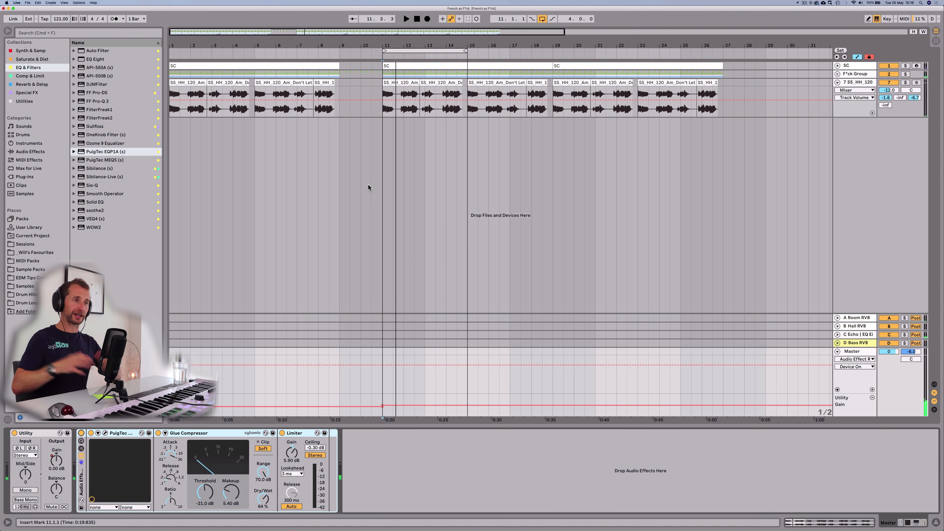
{"action": "left_click_drag", "start_coordinate": [367, 45], "coordinate": [138, 56]}
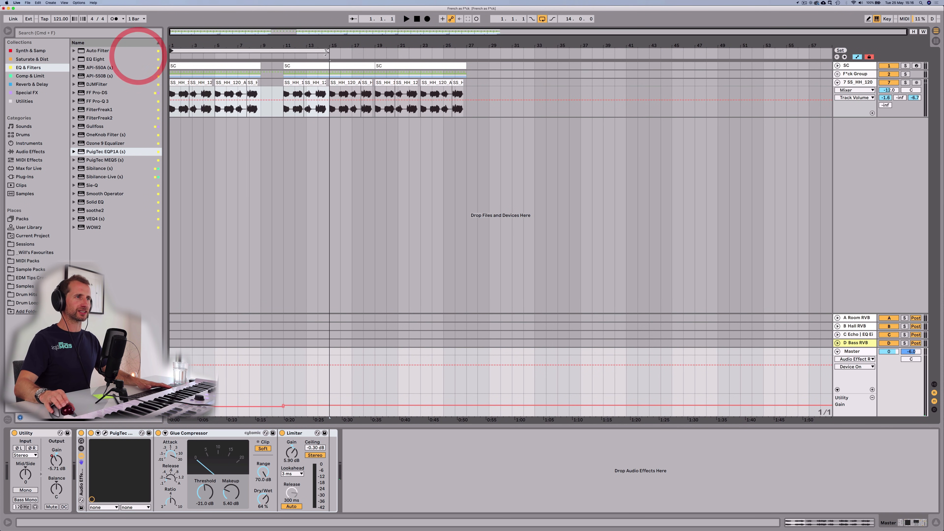
{"action": "left_click_drag", "start_coordinate": [328, 51], "coordinate": [762, 69]}
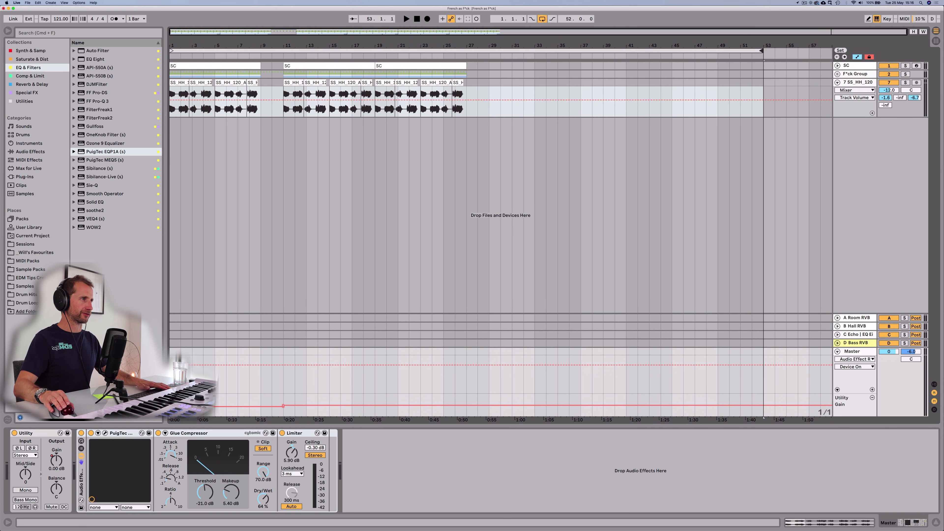
Unfold the F*ck Group and select it to show its tracks, devices and filter automation
{"action": "left_click", "coordinate": [838, 73]}
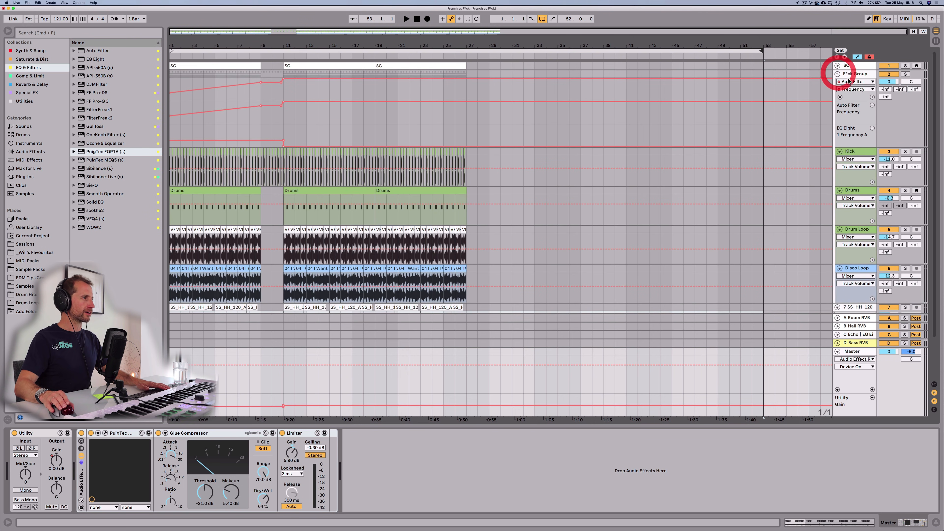
{"action": "left_click", "coordinate": [845, 74]}
{"action": "key", "text": "a"}
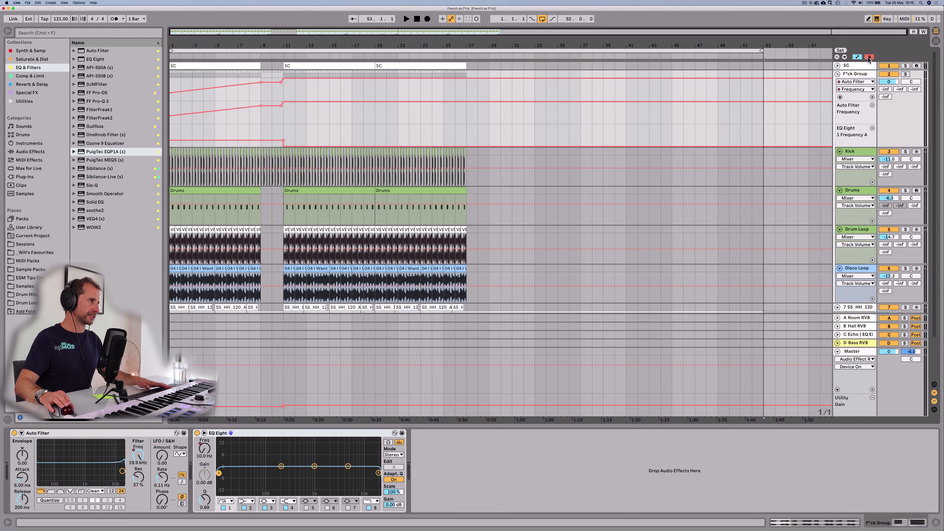
Hide the automation, play from bar 1 and raise the SS_HH_120 vocal track's volume to -7.6 dB
{"action": "left_click", "coordinate": [858, 57]}
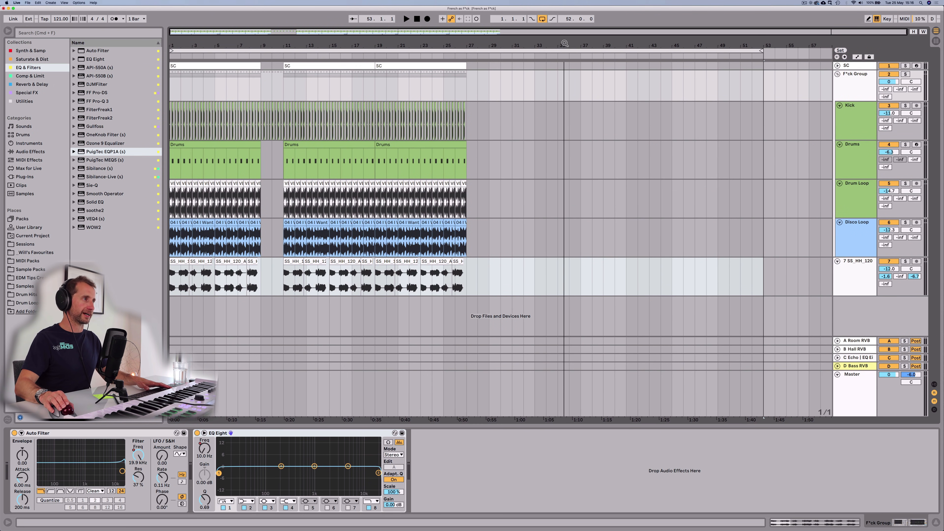
{"action": "left_click", "coordinate": [417, 19]}
{"action": "key", "text": "space"}
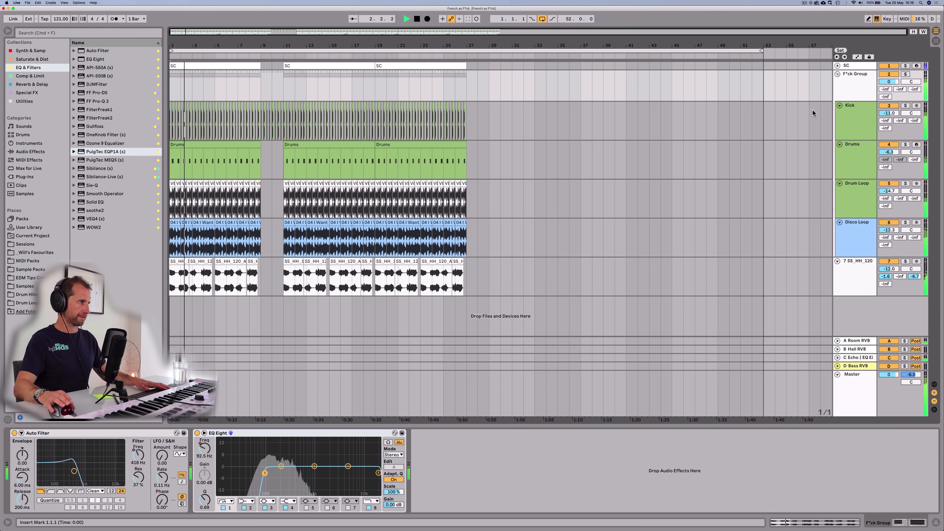
{"action": "left_click", "coordinate": [855, 283]}
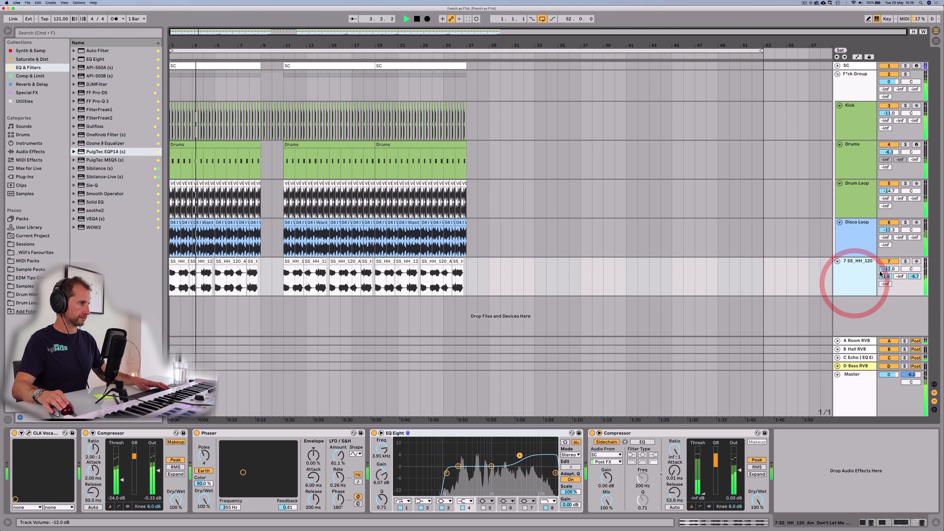
{"action": "left_click_drag", "start_coordinate": [889, 269], "coordinate": [889, 265]}
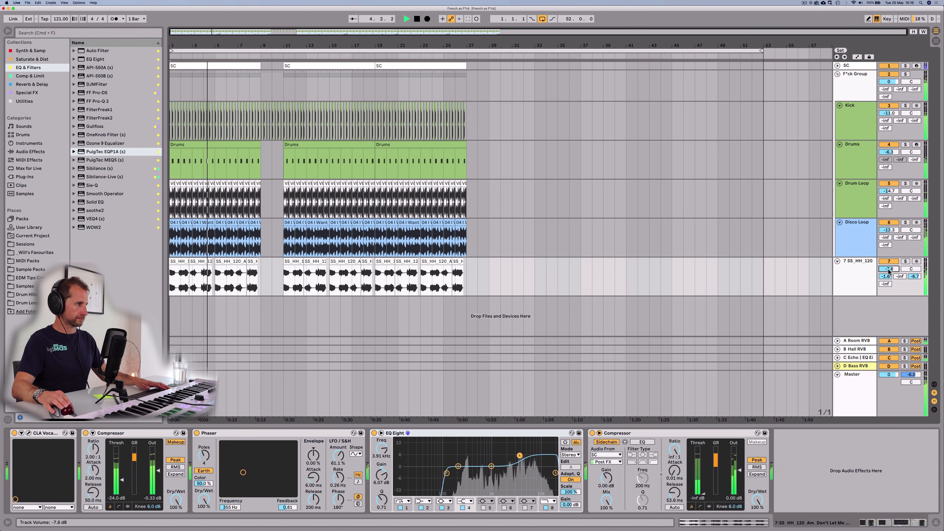
Insert a Utility in front of the PuigTec EQP1A inside the Master track's Audio Effect Rack and stop playback
{"action": "left_click", "coordinate": [857, 387]}
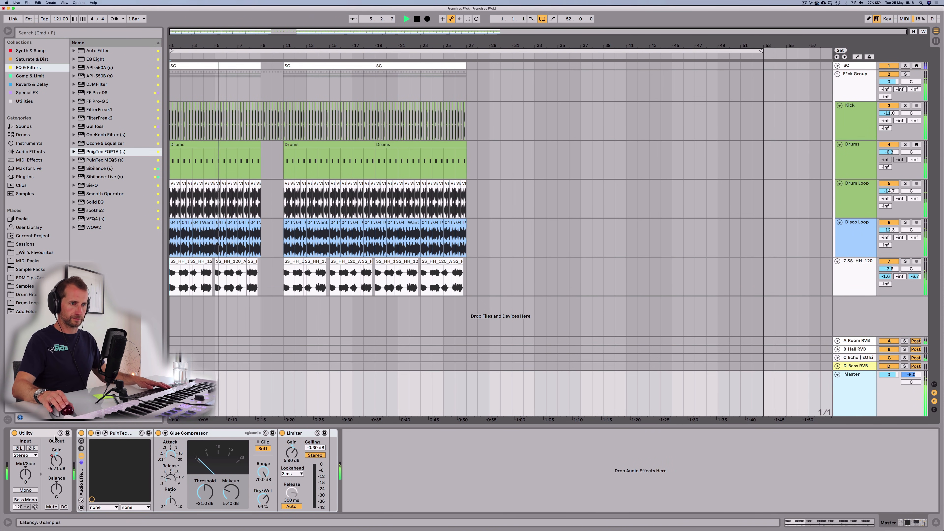
{"action": "left_click", "coordinate": [82, 455]}
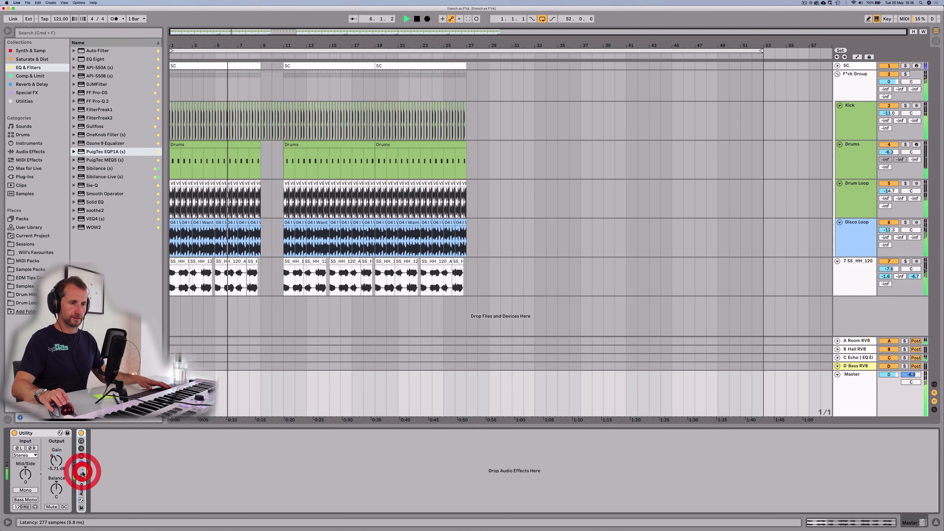
{"action": "left_click", "coordinate": [82, 491]}
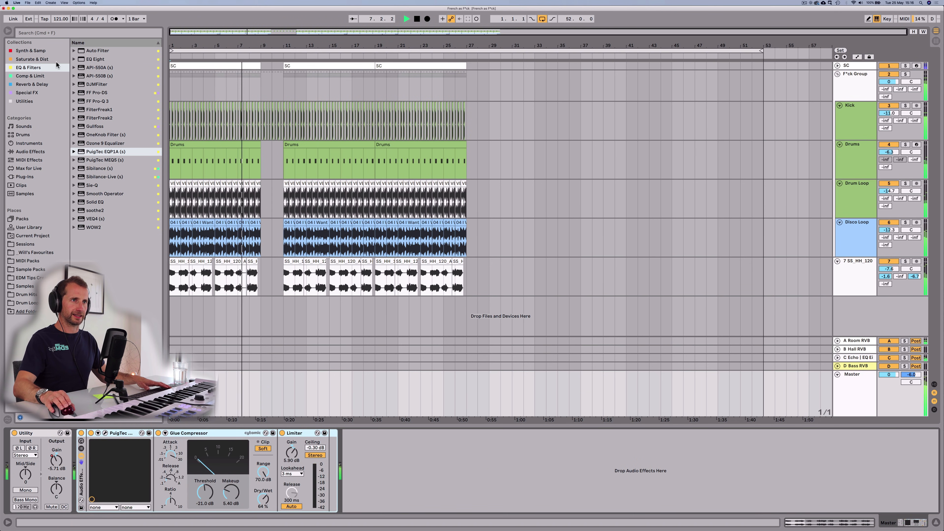
{"action": "left_click", "coordinate": [31, 100]}
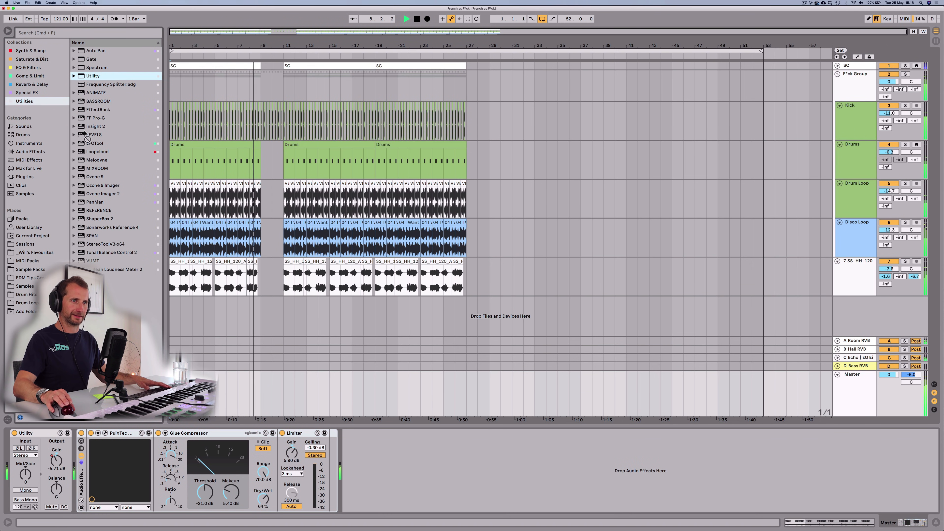
{"action": "left_click_drag", "start_coordinate": [89, 450], "coordinate": [88, 446]}
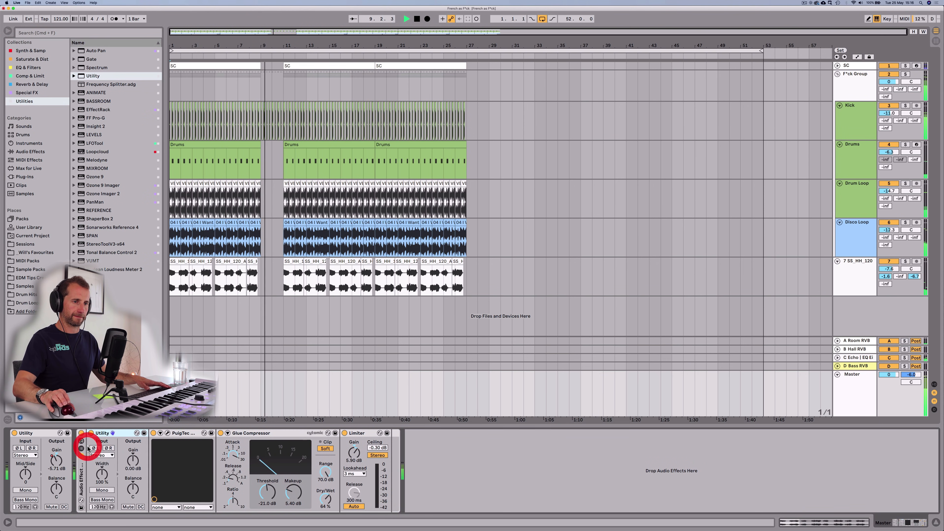
{"action": "key", "text": "space"}
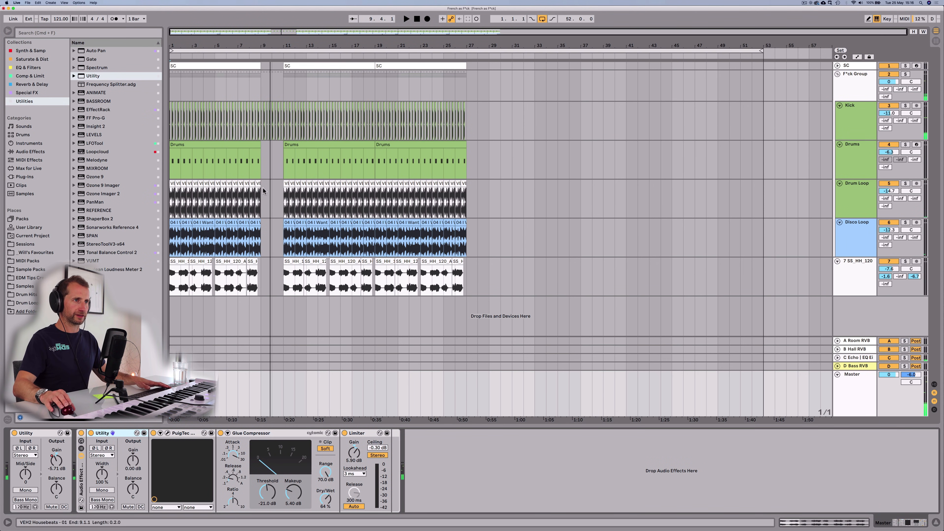
Insert eight bars of silence at the start of the arrangement, shifting all existing material to begin at bar 9
{"action": "left_click", "coordinate": [262, 203]}
{"action": "left_click_drag", "start_coordinate": [262, 204], "coordinate": [283, 204]}
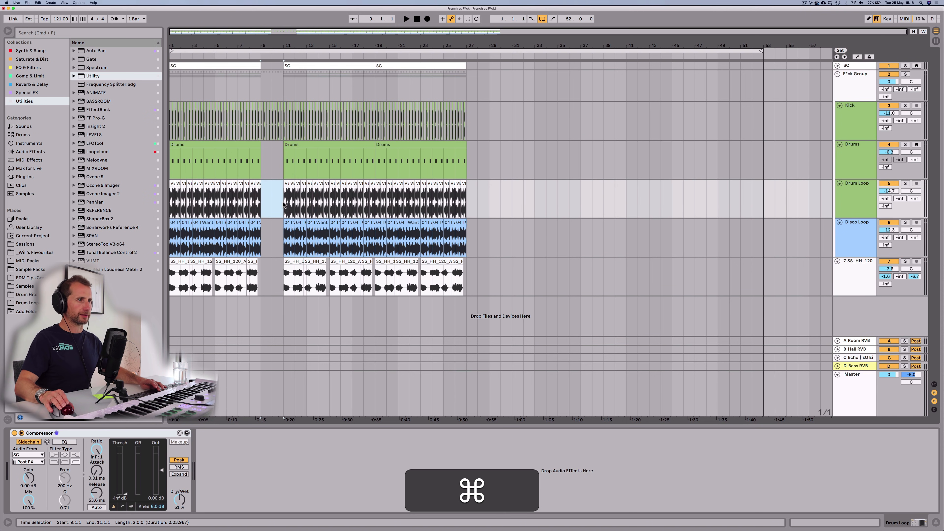
{"action": "left_click_drag", "start_coordinate": [262, 280], "coordinate": [149, 280]}
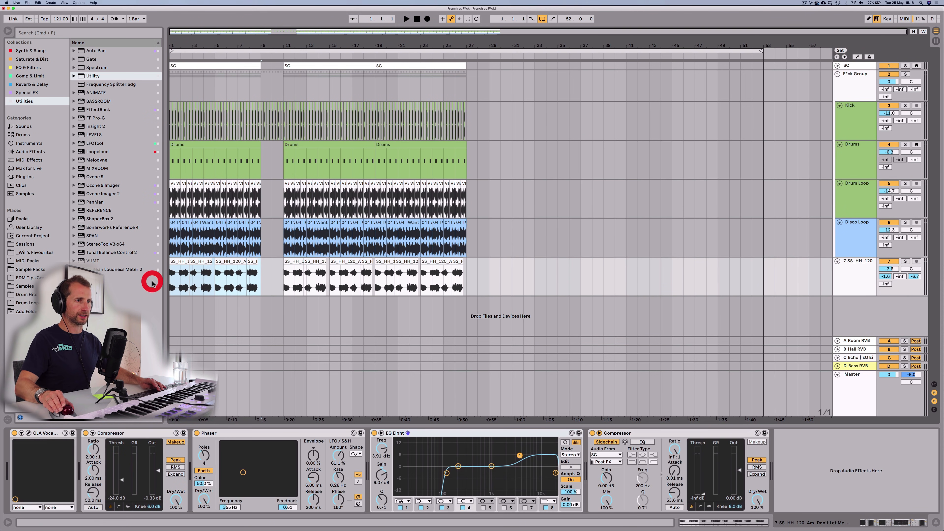
{"action": "key", "text": "cmd+i"}
Copy bars 9 to 17 of all tracks to bar 1 and extend the loop to start at bar 1
{"action": "left_click_drag", "start_coordinate": [259, 283], "coordinate": [352, 60]}
{"action": "key", "text": "cmd+c"}
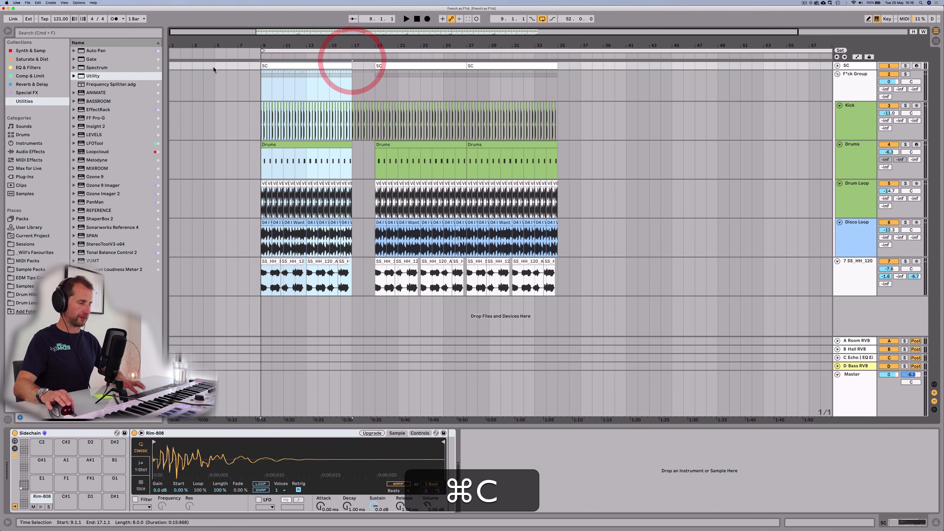
{"action": "left_click", "coordinate": [171, 66]}
{"action": "key", "text": "cmd+v"}
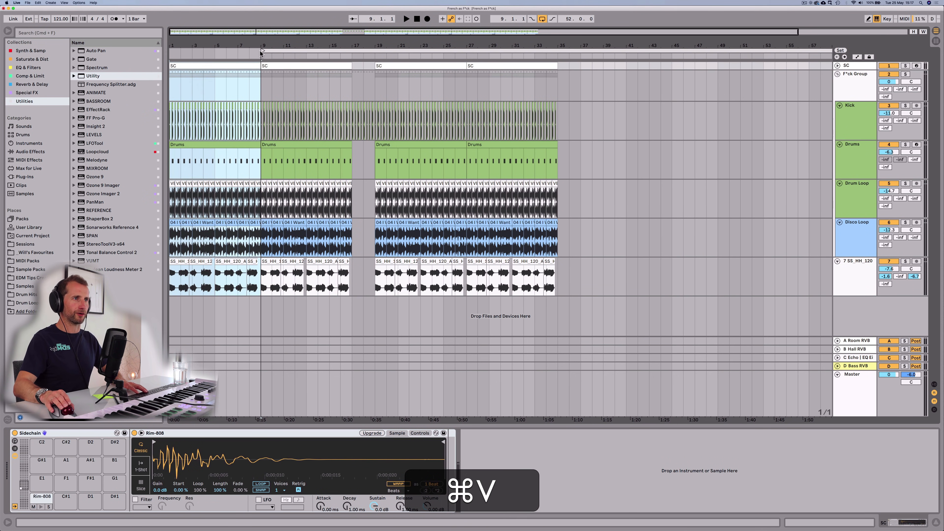
{"action": "left_click_drag", "start_coordinate": [262, 51], "coordinate": [165, 55]}
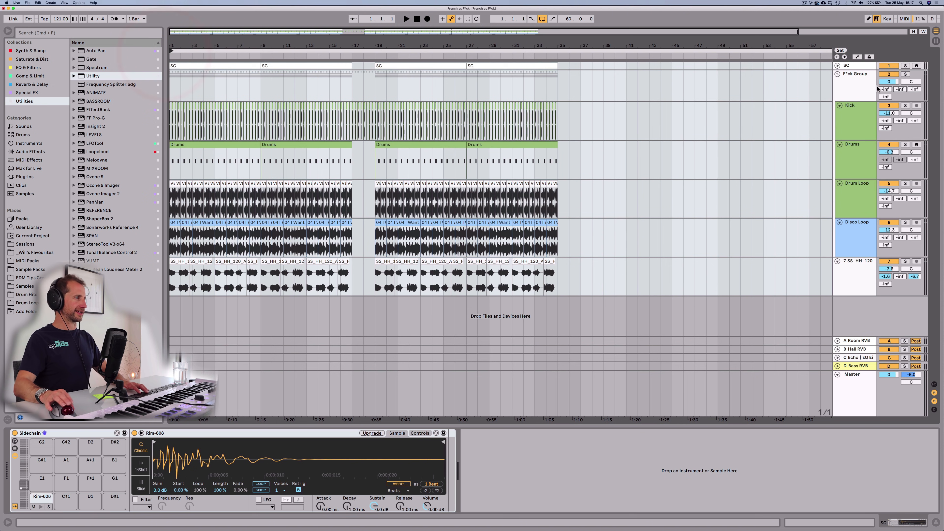
Reshape the F*ck Group's Auto Filter frequency automation into one continuous rise from bar 1 to bar 17 and play it from the start
{"action": "left_click", "coordinate": [848, 82]}
{"action": "key", "text": "a"}
{"action": "key", "text": "a"}
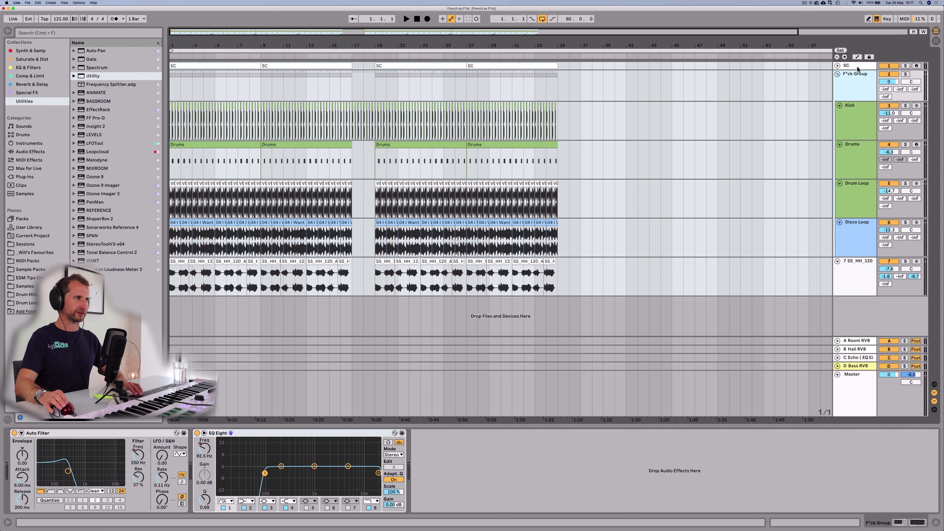
{"action": "left_click", "coordinate": [858, 57]}
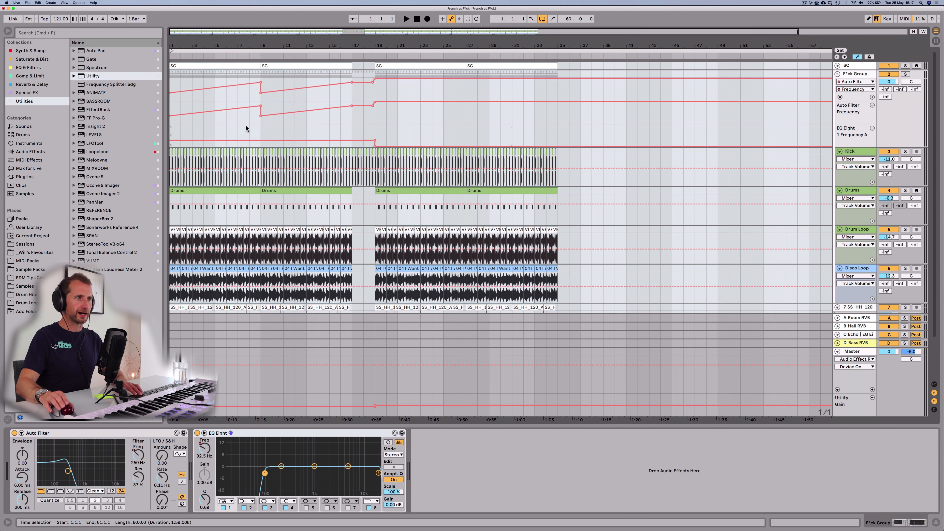
{"action": "left_click_drag", "start_coordinate": [170, 113], "coordinate": [170, 117]}
{"action": "mouse_move", "coordinate": [259, 106]}
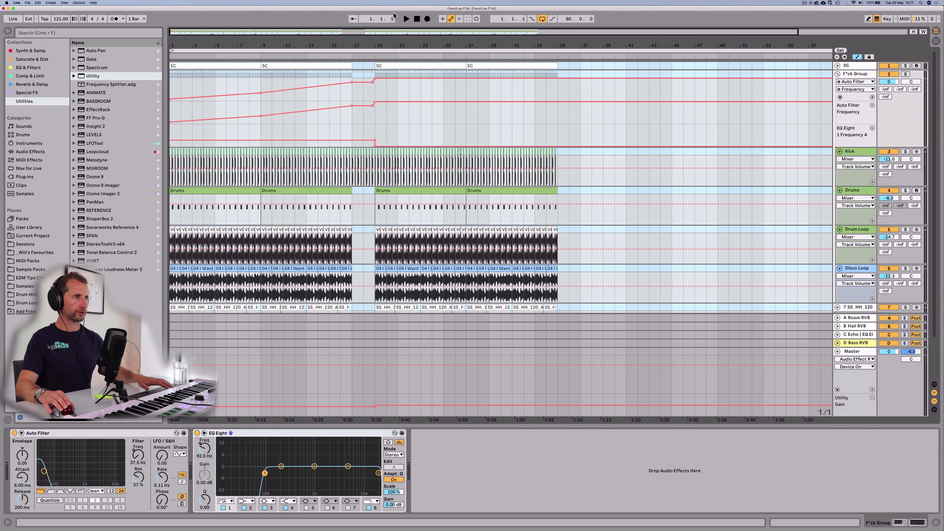
{"action": "left_click", "coordinate": [417, 19]}
{"action": "key", "text": "space"}
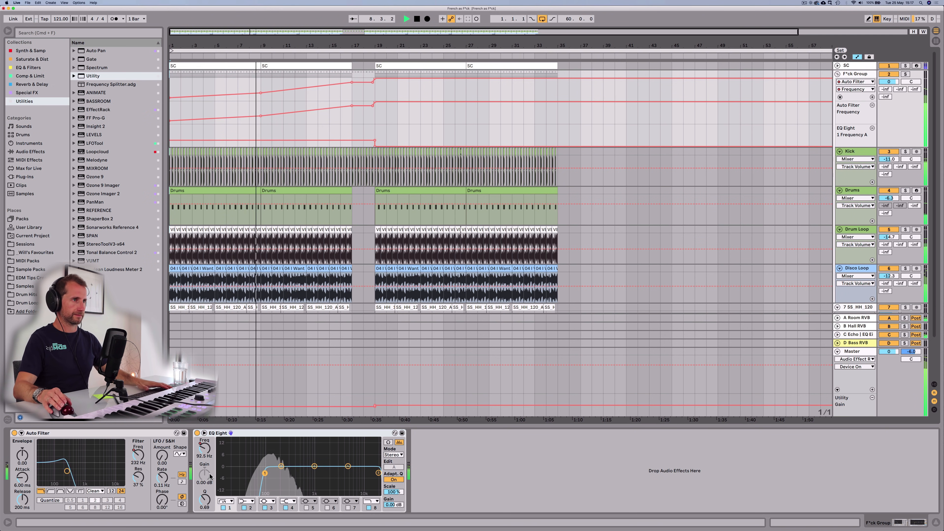
{"action": "key", "text": "space"}
Delete the automation of the EQ Eight band 1 frequency and the Auto Filter frequency on the F*ck Group
{"action": "right_click", "coordinate": [204, 450]}
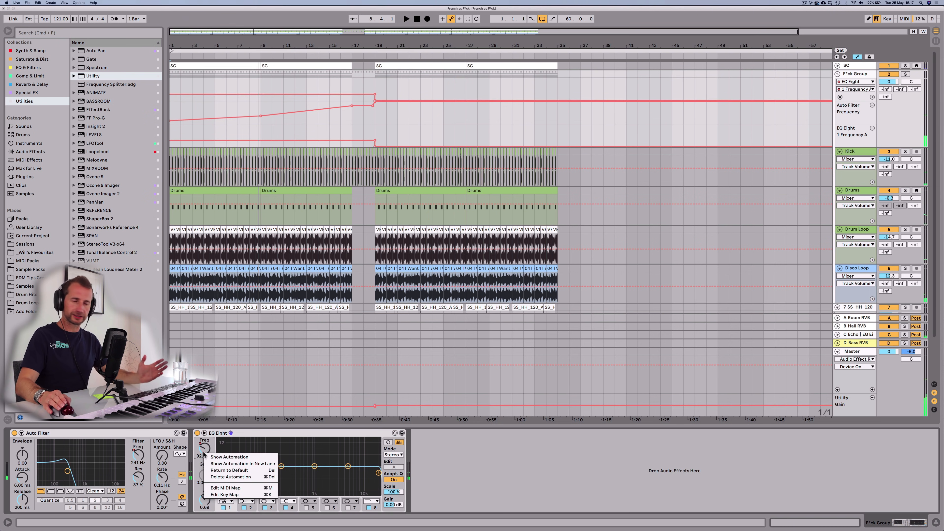
{"action": "left_click", "coordinate": [218, 477]}
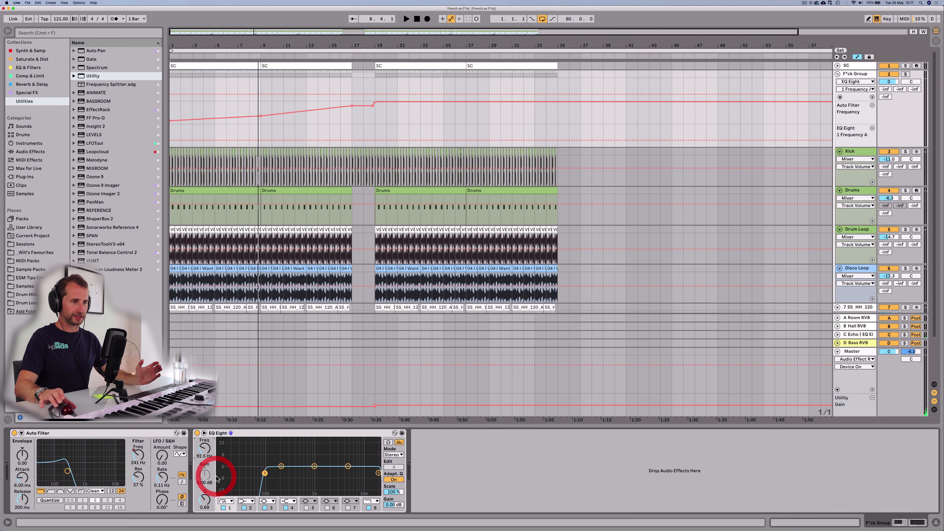
{"action": "right_click", "coordinate": [136, 459]}
{"action": "left_click", "coordinate": [152, 481]}
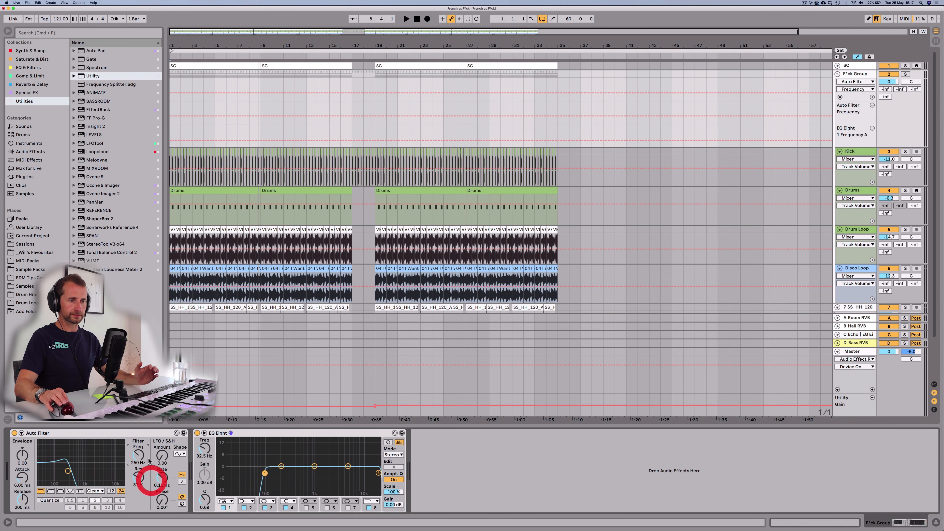
MIDI-map the Auto Filter frequency to CC 16 and the EQ Eight band 1 frequency to CC 17
{"action": "right_click", "coordinate": [136, 457]}
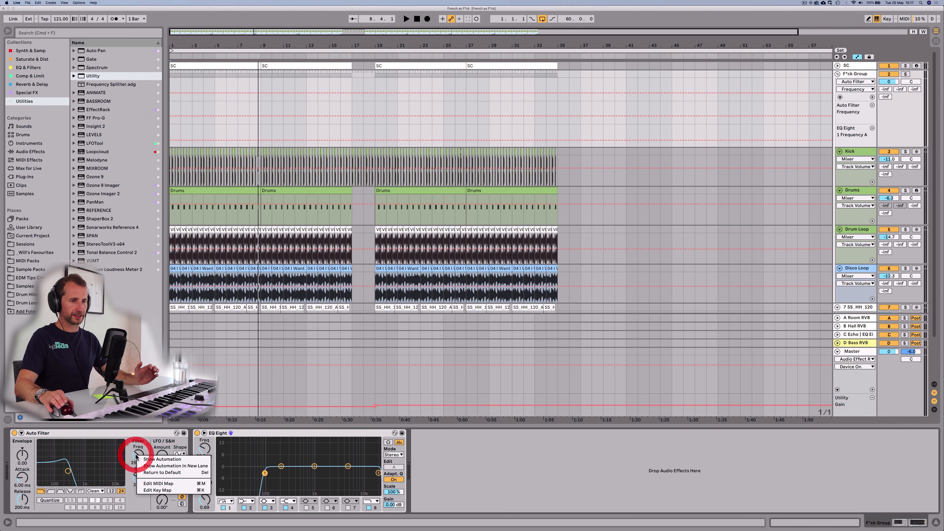
{"action": "left_click", "coordinate": [158, 483]}
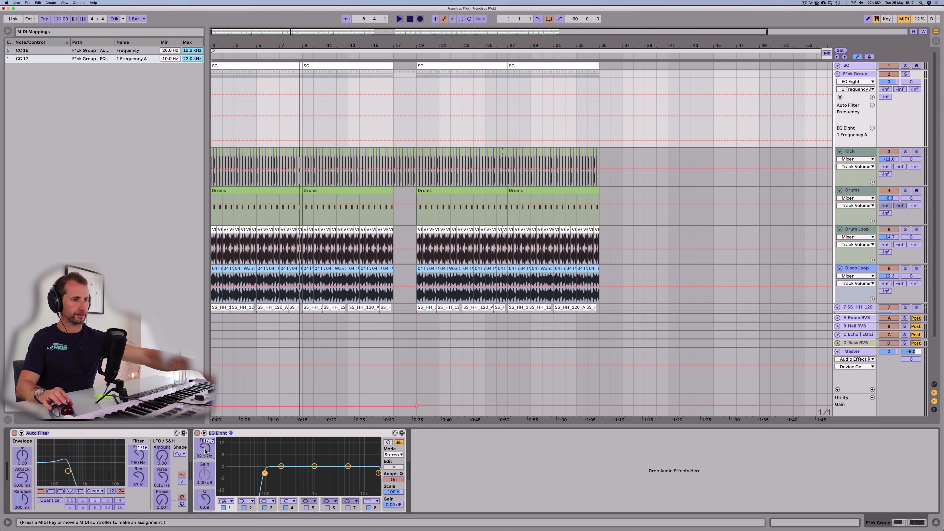
{"action": "key", "text": "super"}
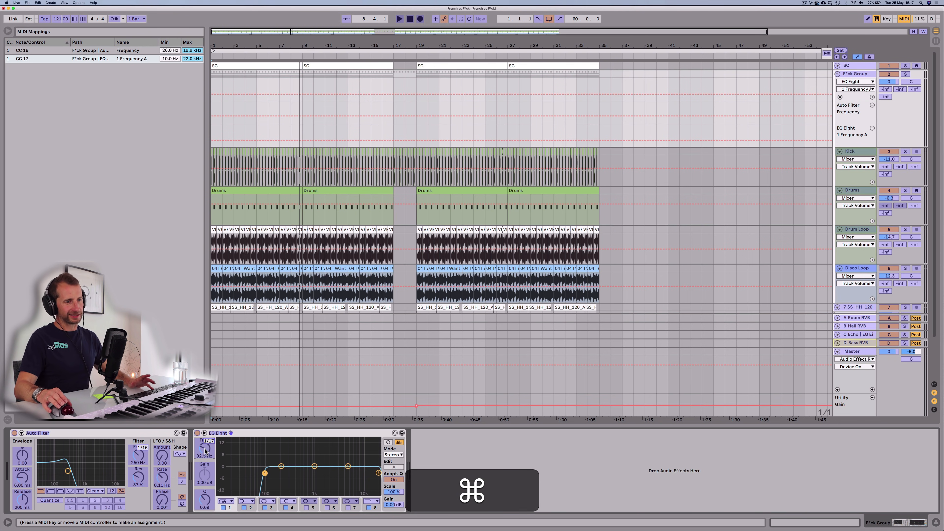
{"action": "key", "text": "super+m"}
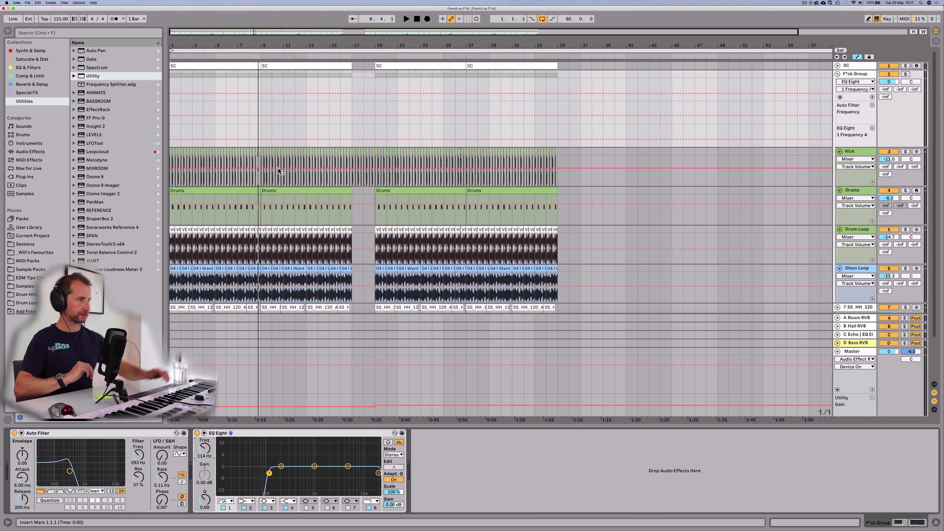
Play from bar 1 while sweeping both filters to 12.6 kHz and 15.0 Hz, and set the EQ Eight band 1 Q to 0.89
{"action": "left_click", "coordinate": [419, 21]}
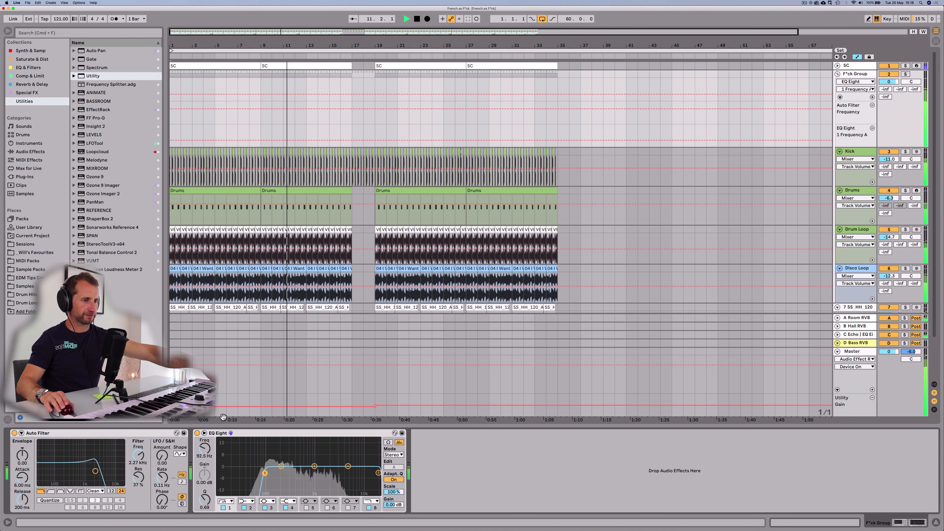
{"action": "left_click_drag", "start_coordinate": [267, 460], "coordinate": [281, 442]}
{"action": "left_click_drag", "start_coordinate": [204, 501], "coordinate": [204, 496]}
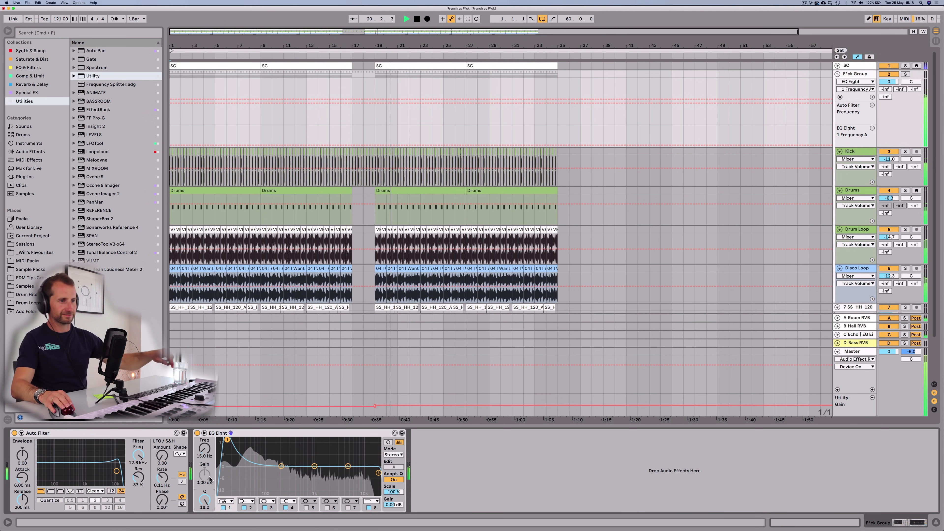
{"action": "left_click_drag", "start_coordinate": [207, 498], "coordinate": [207, 528]}
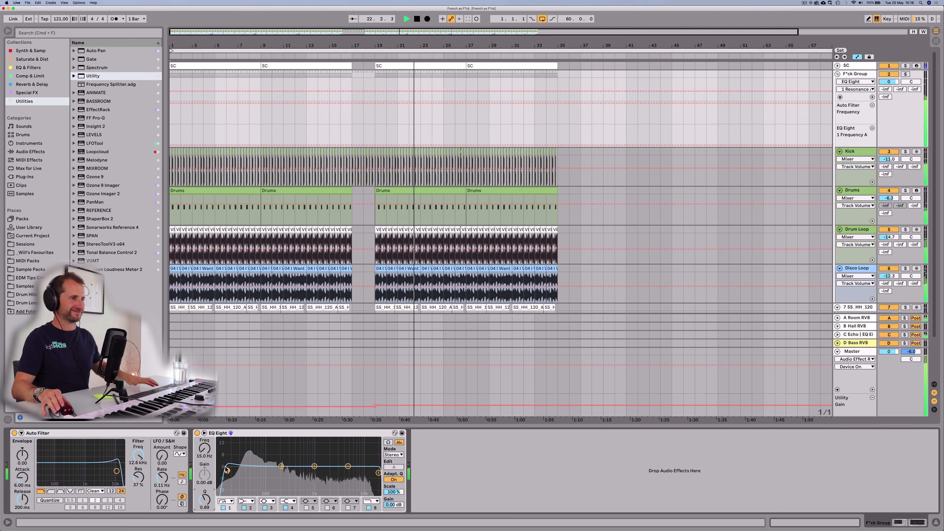
{"action": "key", "text": "space"}
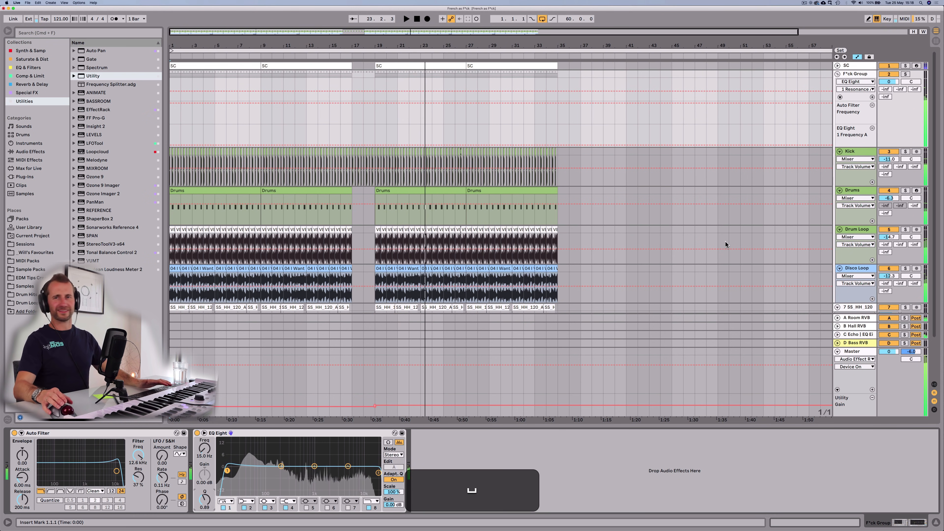
Insert a new MIDI track directly below the Disco Loop track
{"action": "left_click", "coordinate": [837, 74]}
{"action": "left_click", "coordinate": [836, 75]}
{"action": "scroll", "coordinate": [853, 242], "scroll_direction": "down", "scroll_amount": 3}
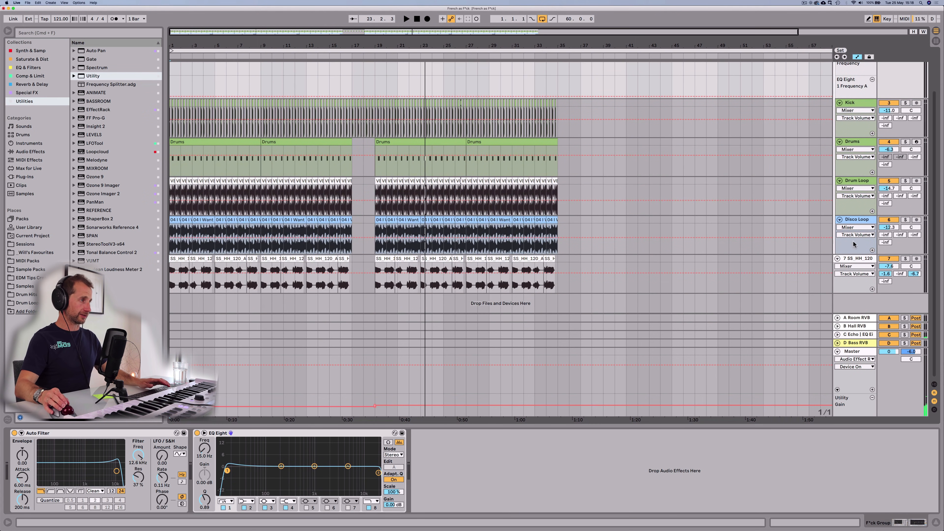
{"action": "left_click", "coordinate": [863, 222]}
{"action": "key", "text": "shift+super+t"}
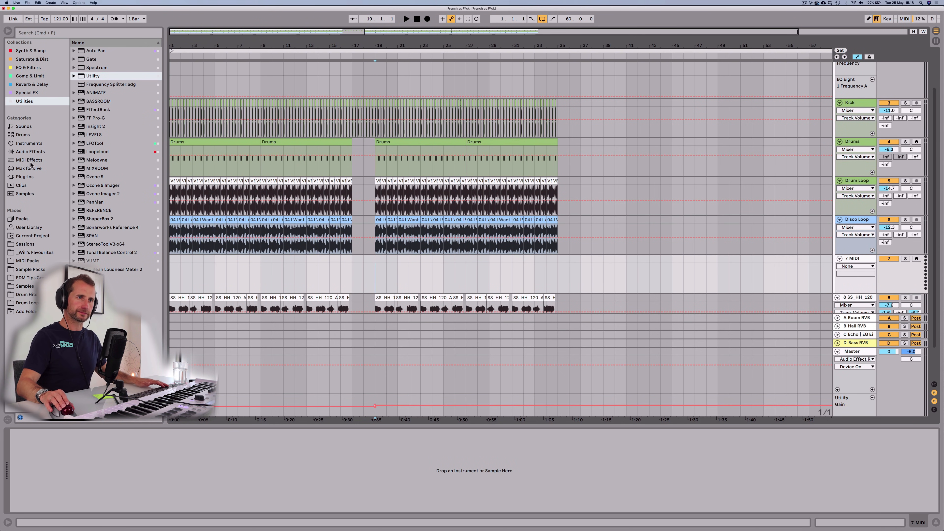
Load Kontakt from the Synth & Samp collection onto the new MIDI track
{"action": "left_click", "coordinate": [23, 52]}
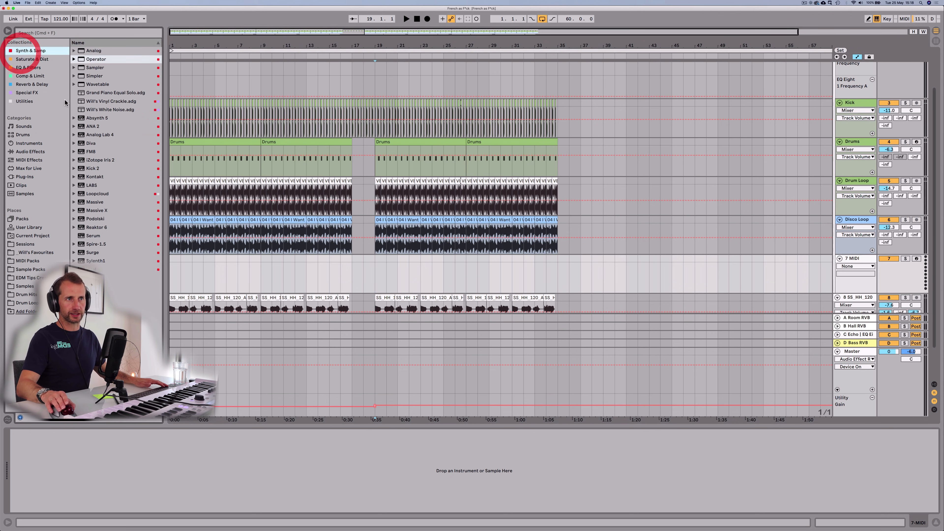
{"action": "left_click", "coordinate": [91, 203]}
{"action": "key", "text": "Up"}
{"action": "key", "text": "Up"}
{"action": "key", "text": "Up"}
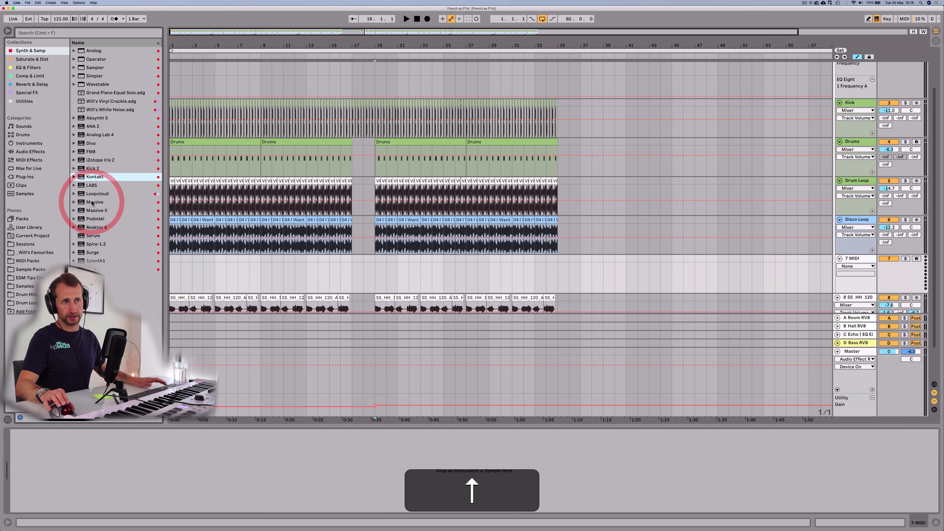
{"action": "left_click_drag", "start_coordinate": [91, 178], "coordinate": [385, 275]}
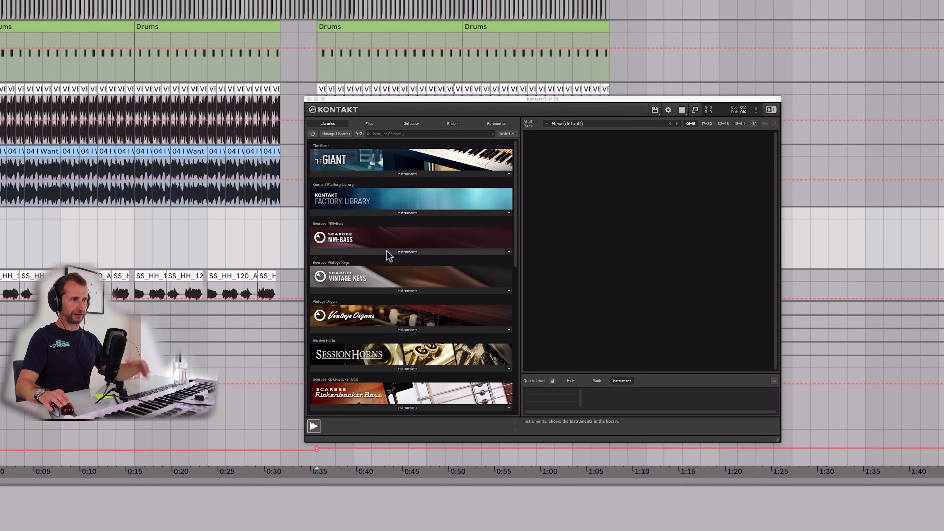
Load the Breakfast in NY instrument from the Scarbee A-200 folder of Scarbee Vintage Keys, and close the Kontakt window
{"action": "left_click", "coordinate": [410, 291]}
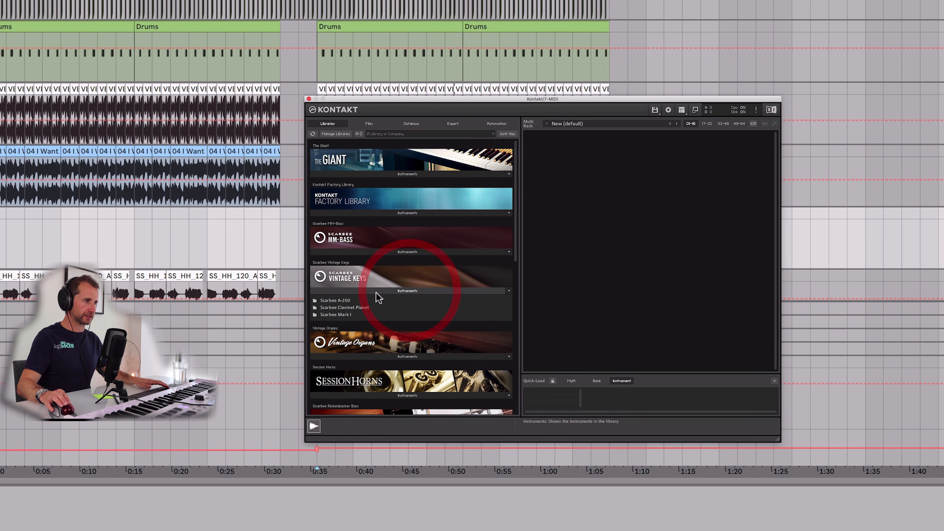
{"action": "left_click", "coordinate": [334, 300]}
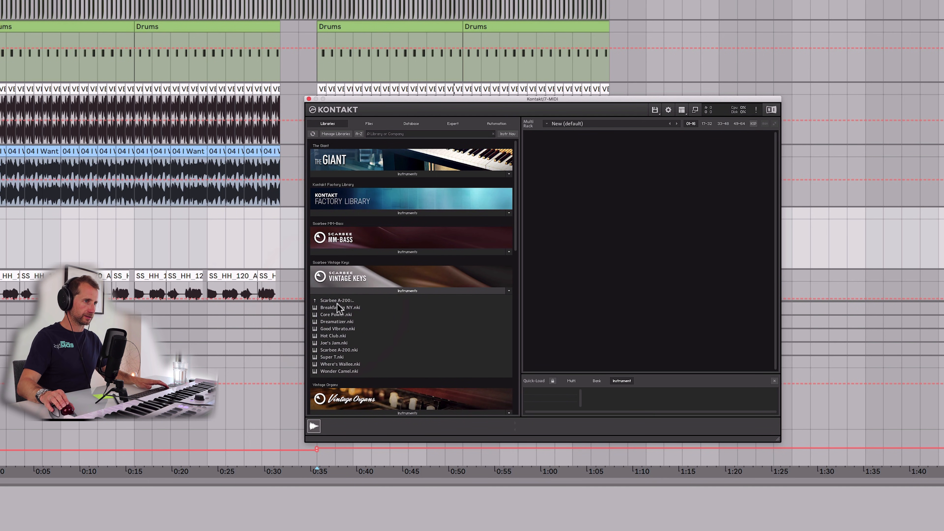
{"action": "double_click", "coordinate": [335, 308]}
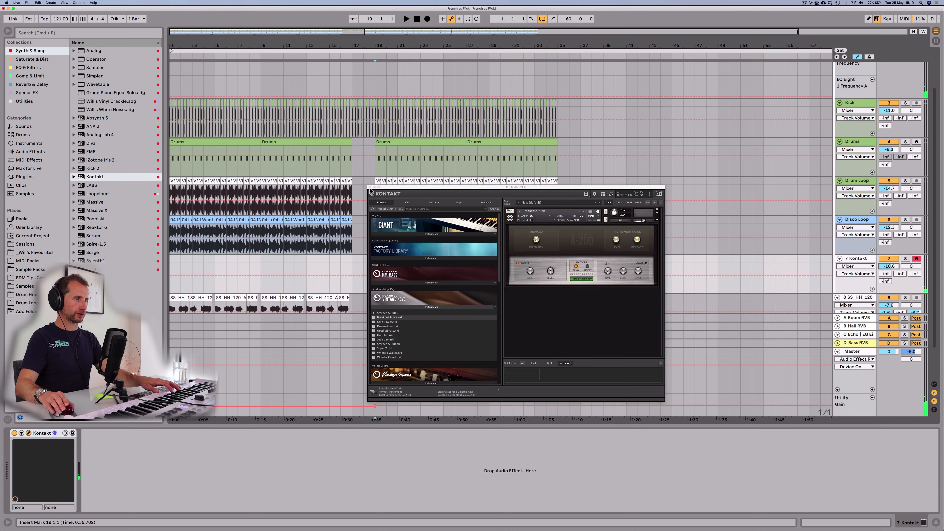
{"action": "left_click", "coordinate": [308, 99]}
Copy the sidechain Compressor from the Disco Loop track onto the Kontakt track
{"action": "left_click", "coordinate": [873, 222]}
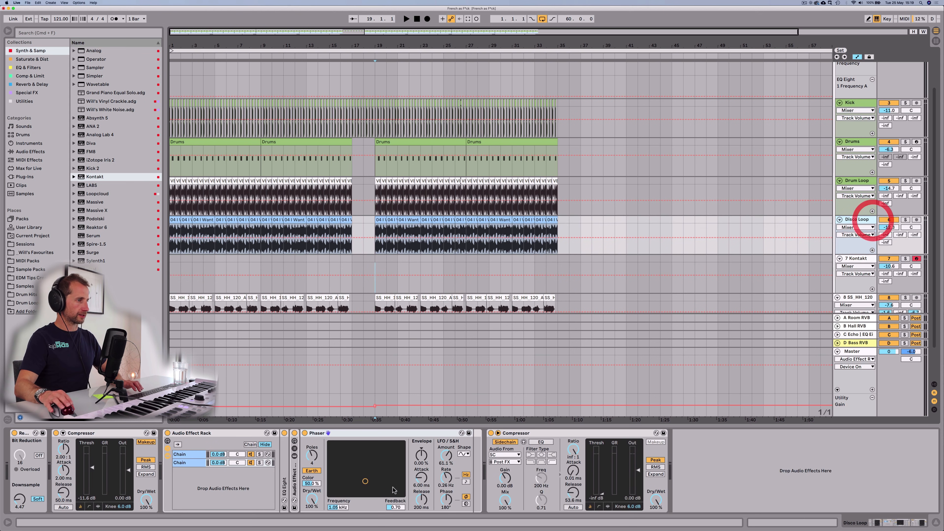
{"action": "left_click", "coordinate": [541, 435]}
{"action": "key", "text": "super+c"}
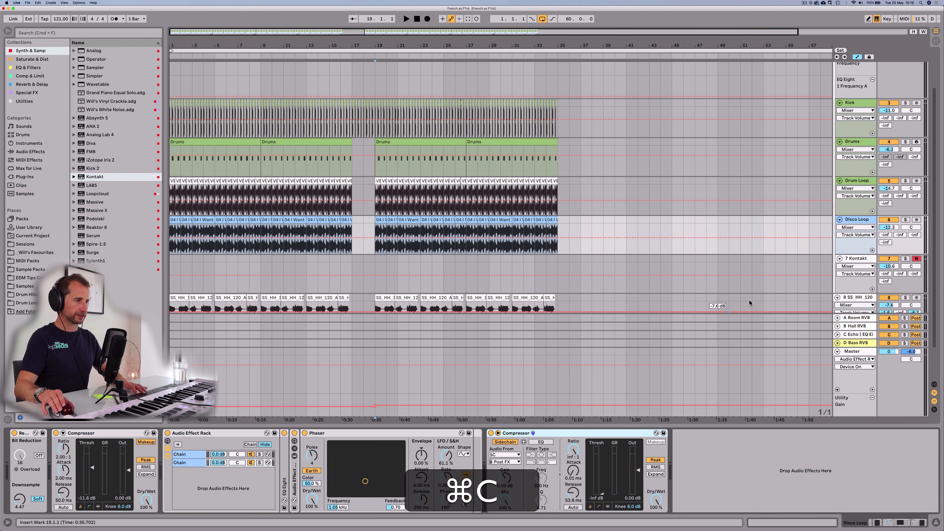
{"action": "left_click", "coordinate": [854, 260]}
{"action": "left_click", "coordinate": [525, 465]}
{"action": "key", "text": "super+v"}
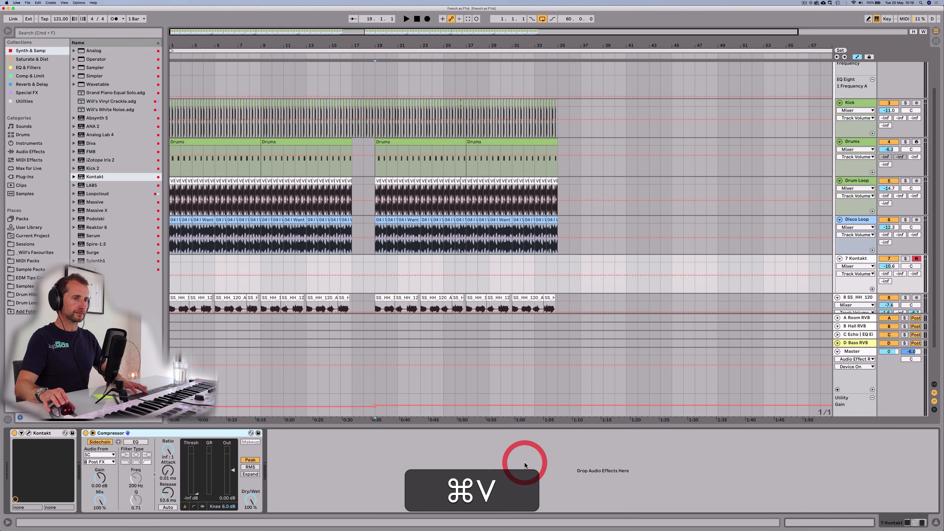
Copy the Phaser from the Disco Loop track onto the Kontakt track and place it before the Compressor
{"action": "left_click", "coordinate": [849, 223]}
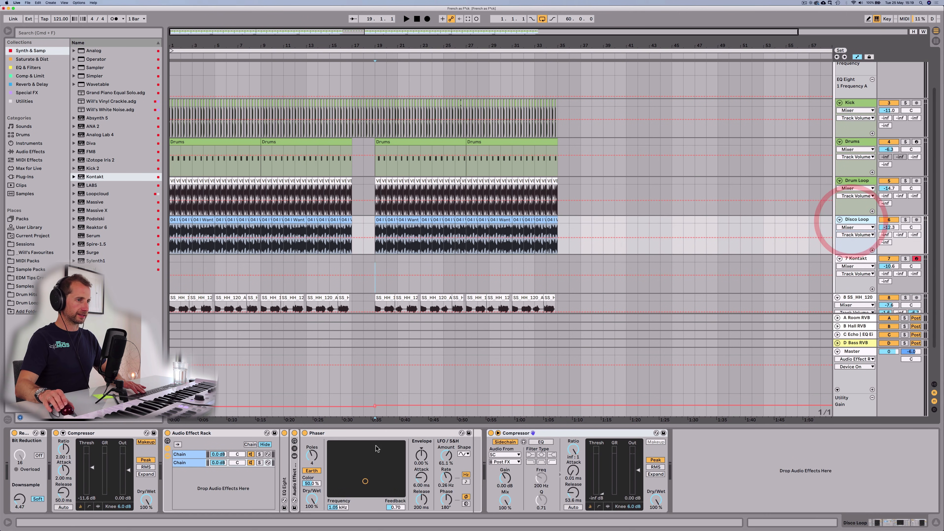
{"action": "left_click", "coordinate": [375, 435]}
{"action": "key", "text": "super+c"}
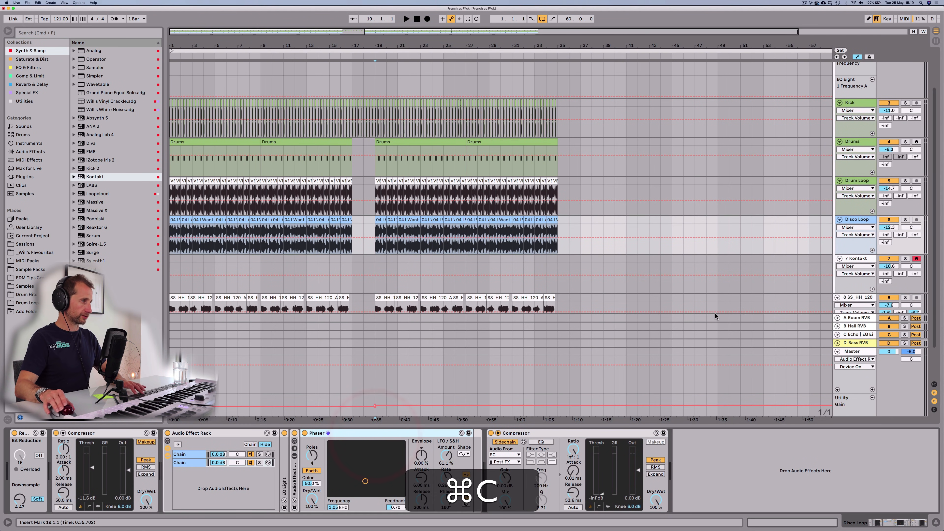
{"action": "left_click", "coordinate": [849, 261]}
{"action": "left_click", "coordinate": [388, 452]}
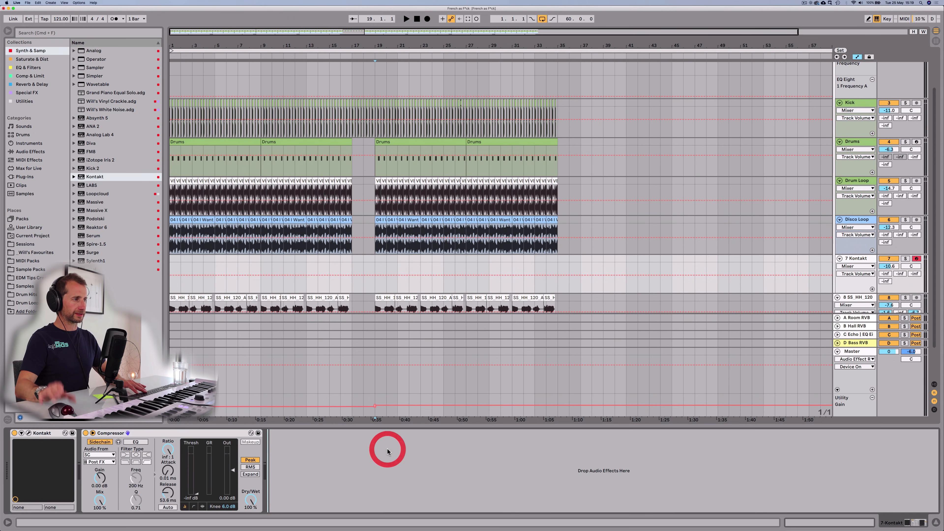
{"action": "key", "text": "super+v"}
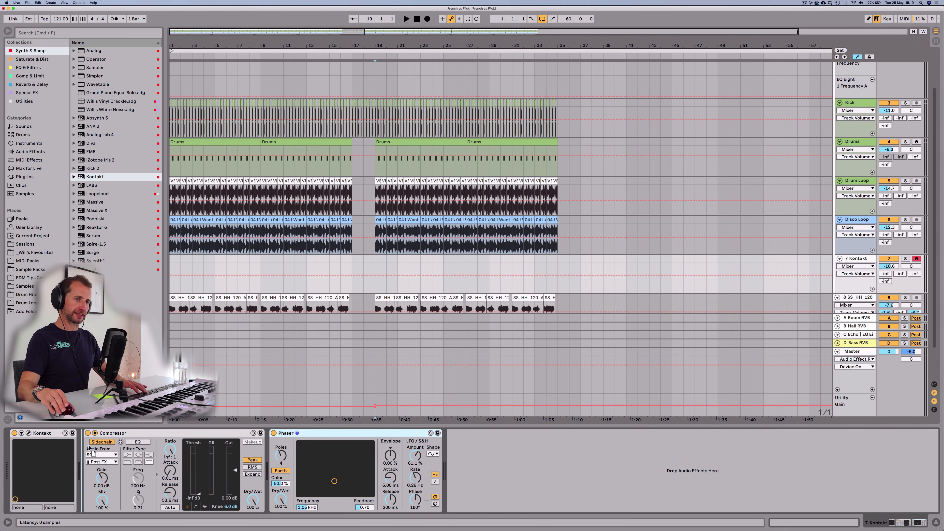
{"action": "left_click_drag", "start_coordinate": [82, 447], "coordinate": [83, 449]}
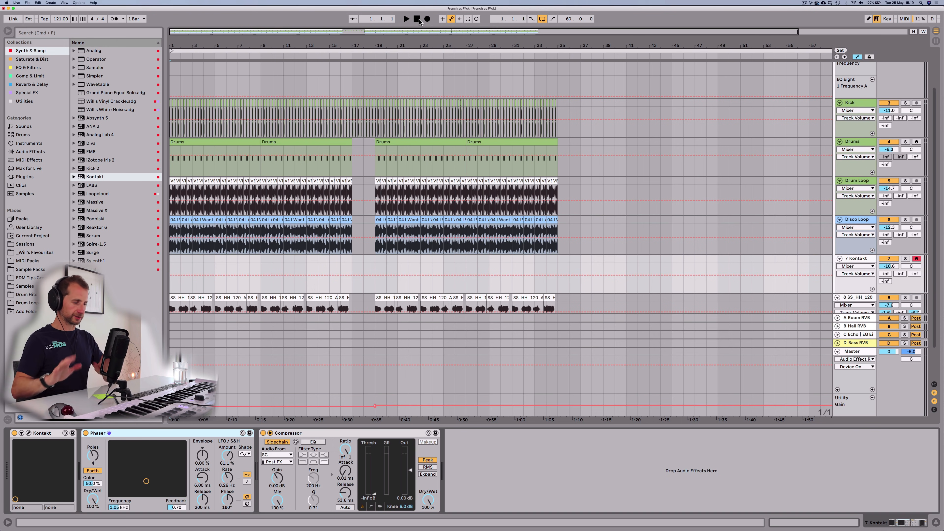
Play the arrangement from bar 1, set the Kontakt track volume to -2.8 dB, and audition the track soloed and in the mix
{"action": "key", "text": "space"}
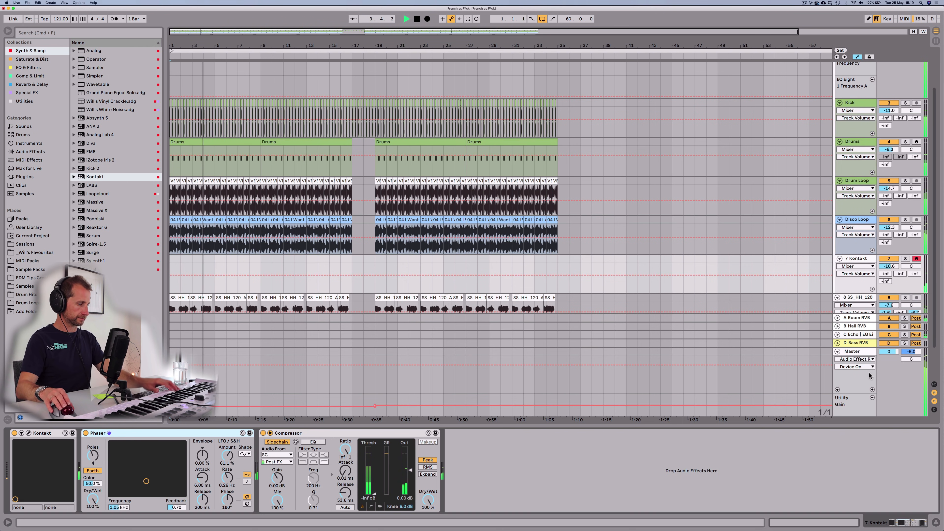
{"action": "left_click_drag", "start_coordinate": [889, 267], "coordinate": [889, 251]}
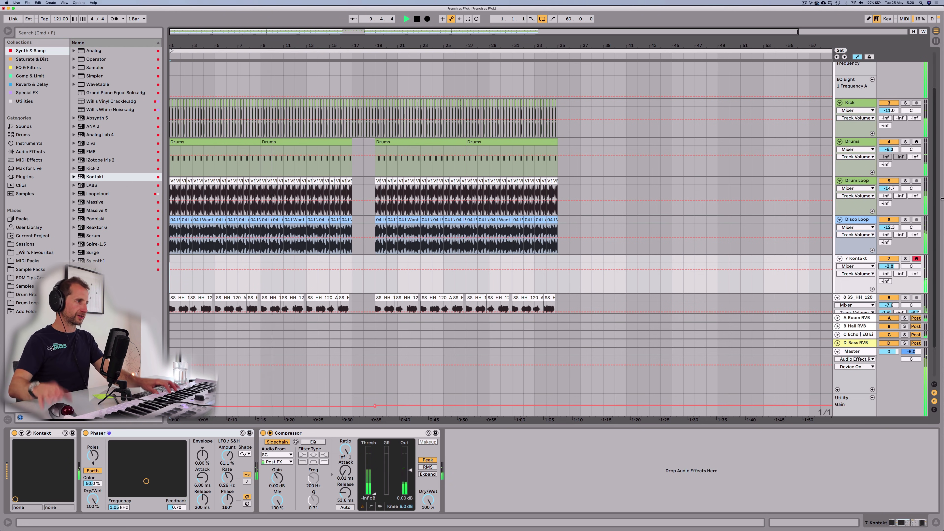
{"action": "left_click", "coordinate": [905, 259]}
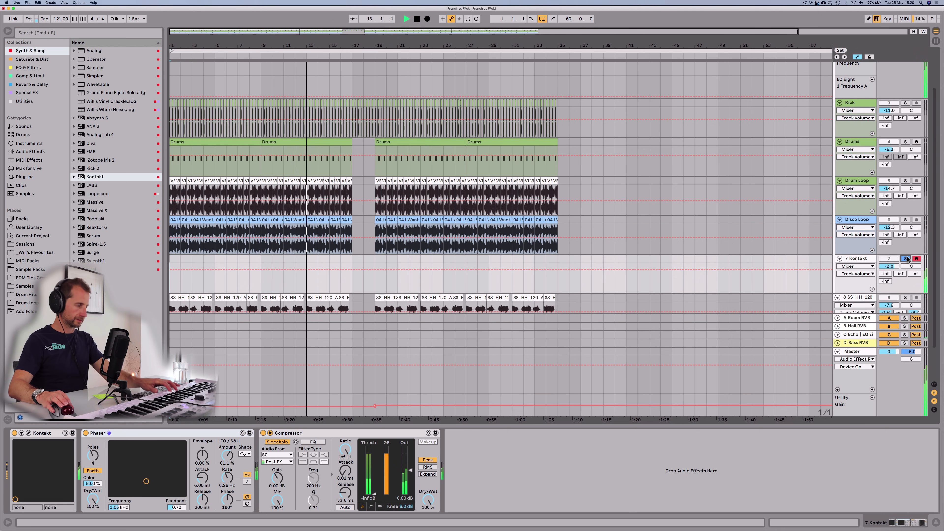
{"action": "left_click", "coordinate": [906, 258]}
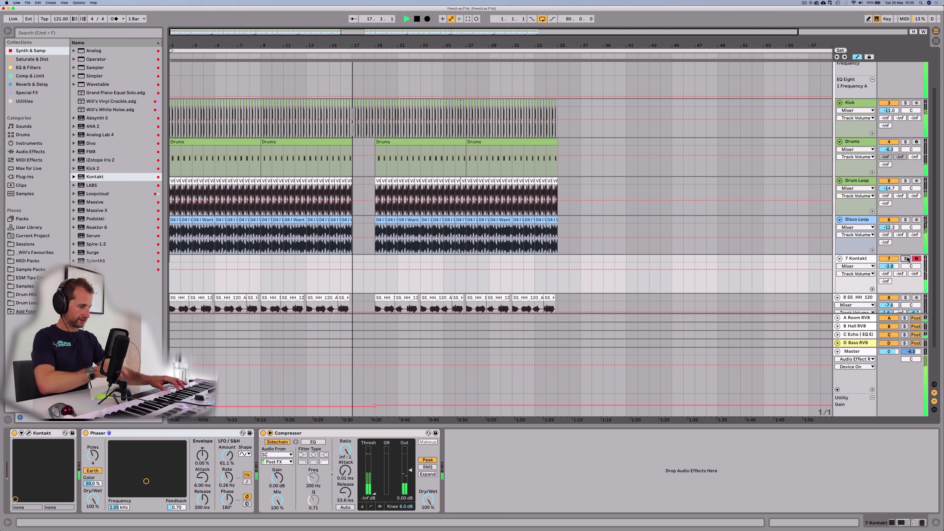
{"action": "key", "text": "space"}
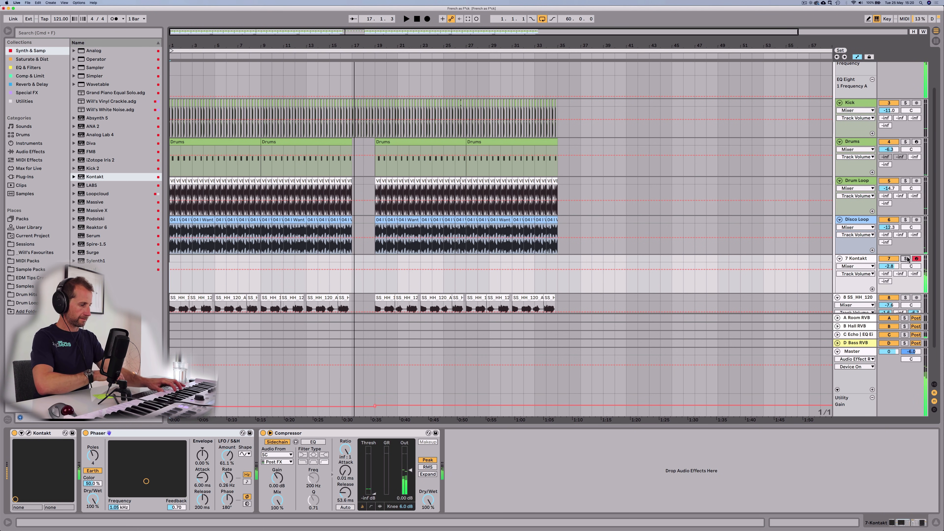